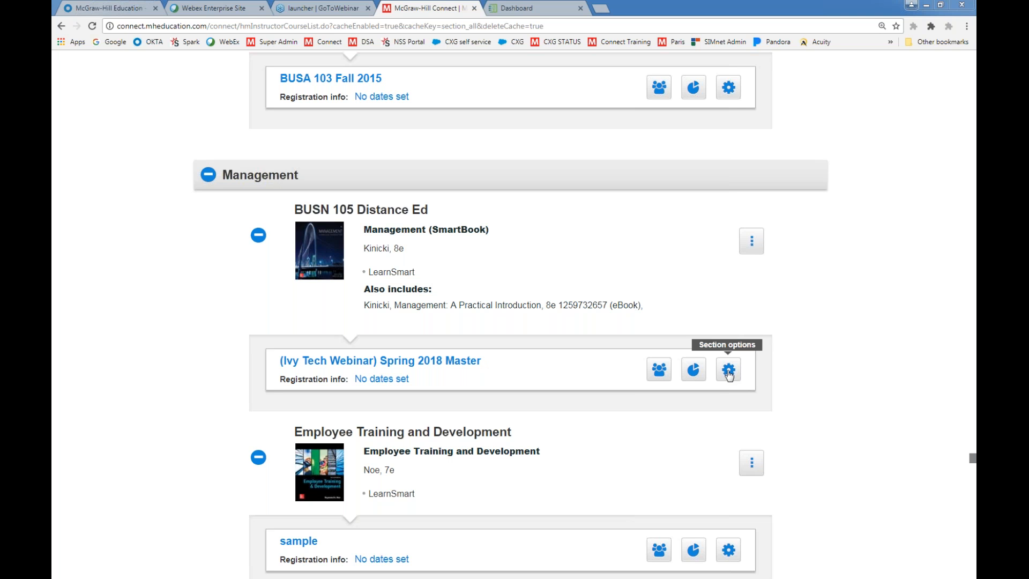
Rename the Spring 2018 Master section of BUSN 105 Distance Ed to "(Ivy Tech Webinar) Spring 2018 BUS 101 - 02" and save it
click(729, 374)
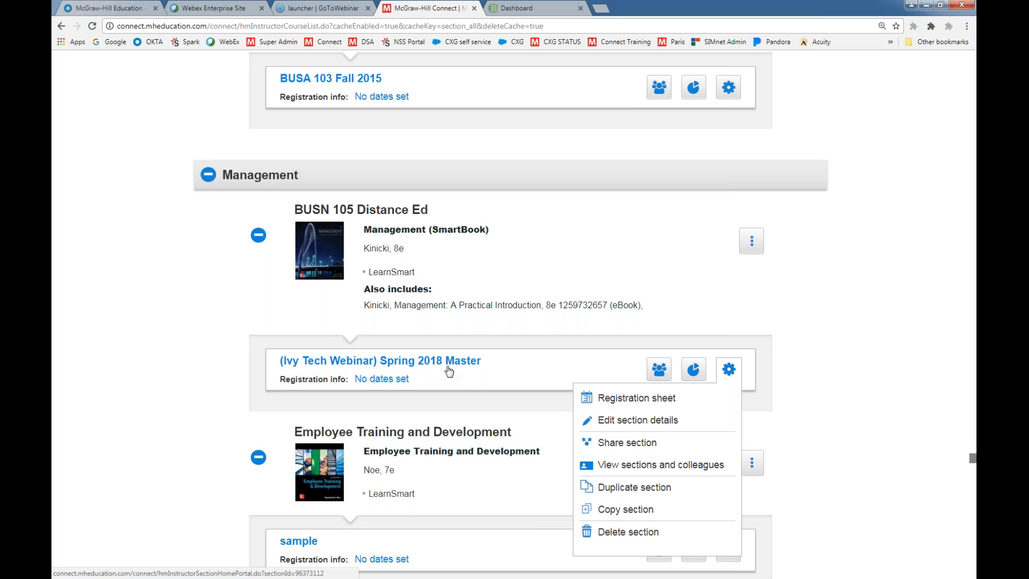
click(614, 423)
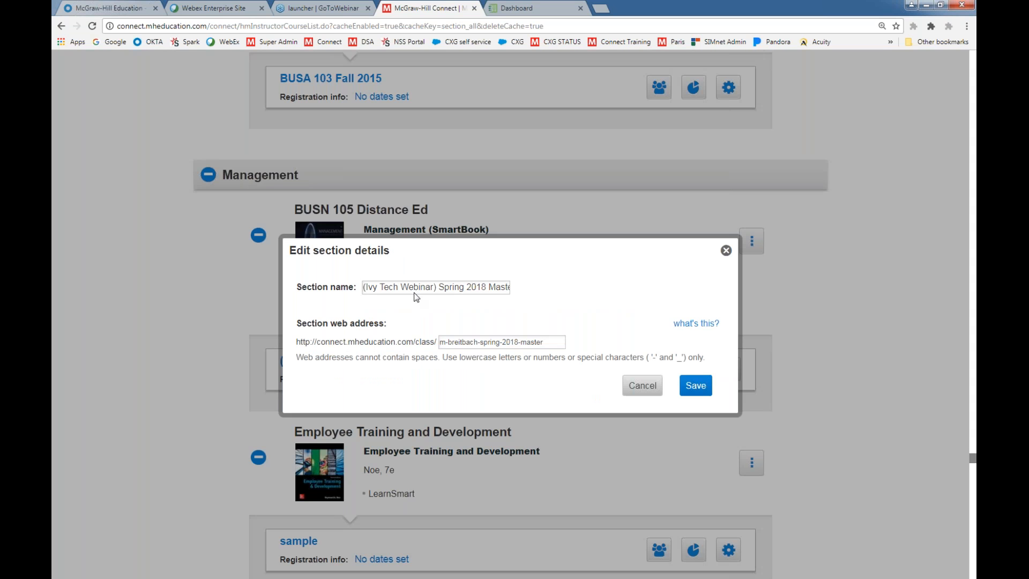
drag(489, 289, 543, 298)
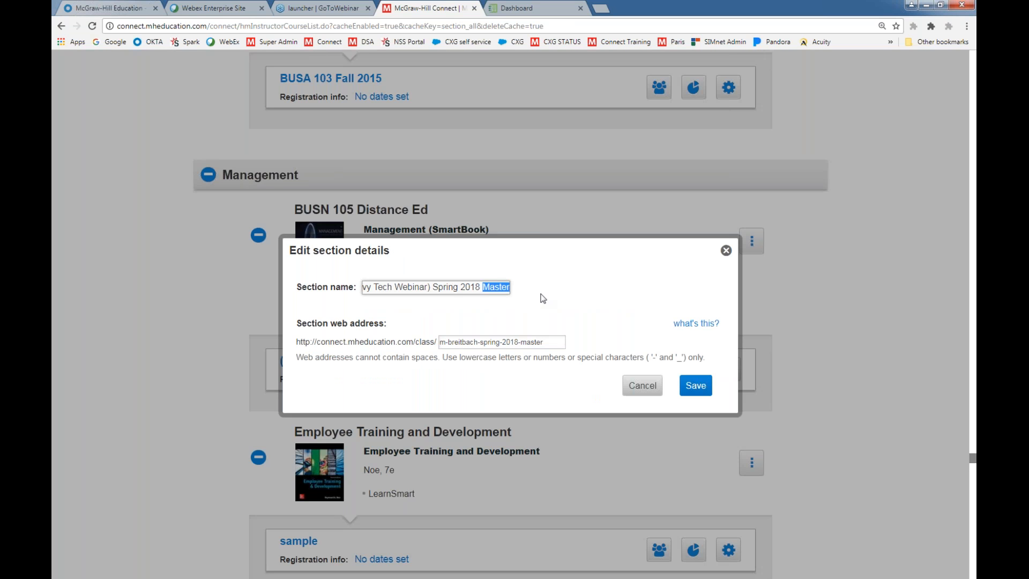
key(BackSpace)
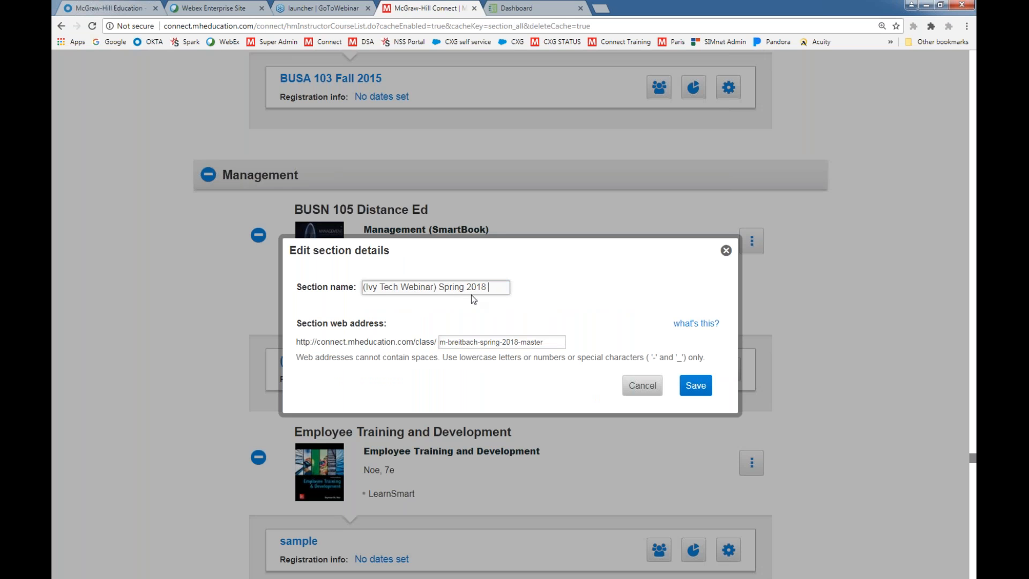
text(BUS 101 - 02)
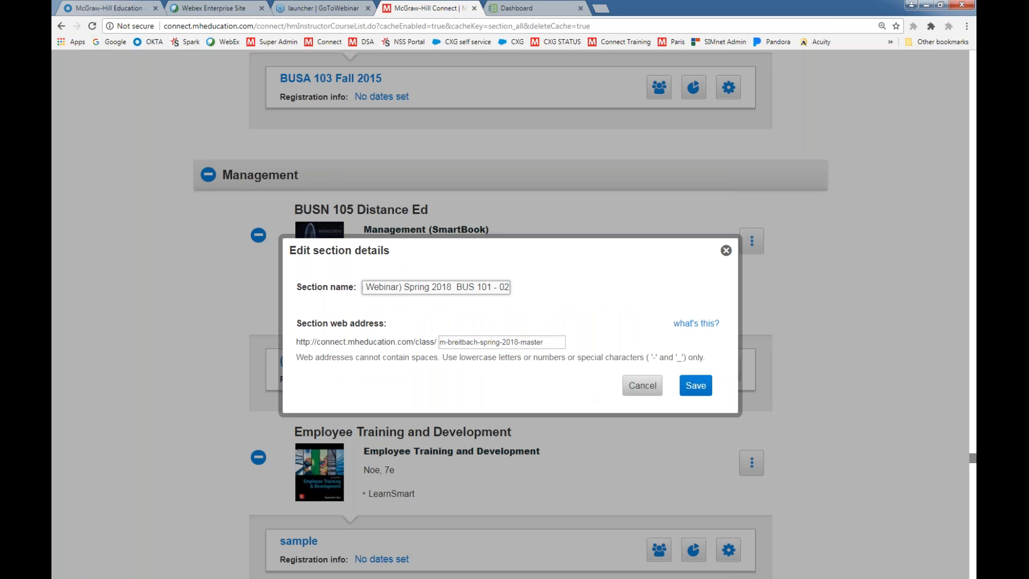
click(702, 387)
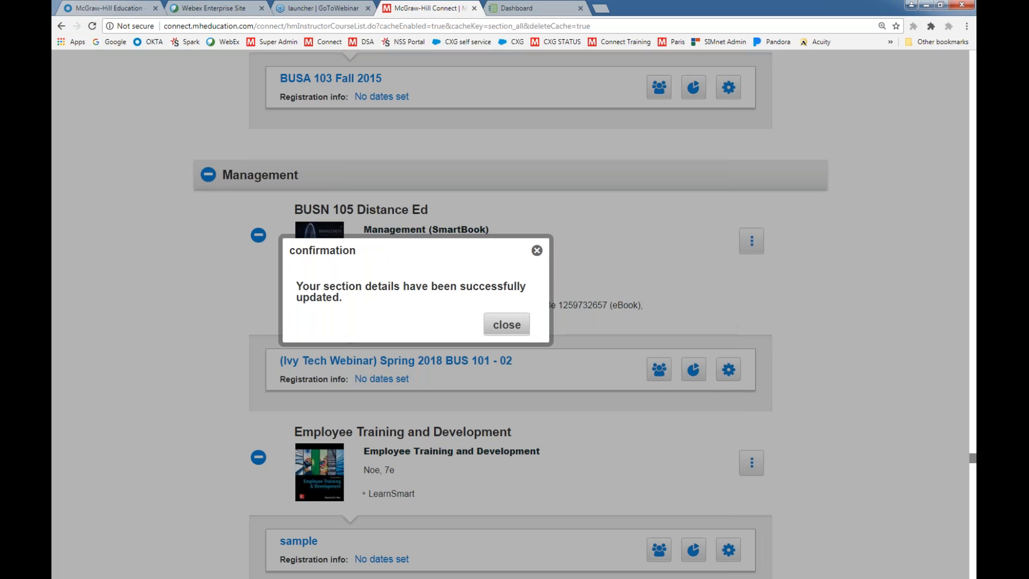
click(506, 324)
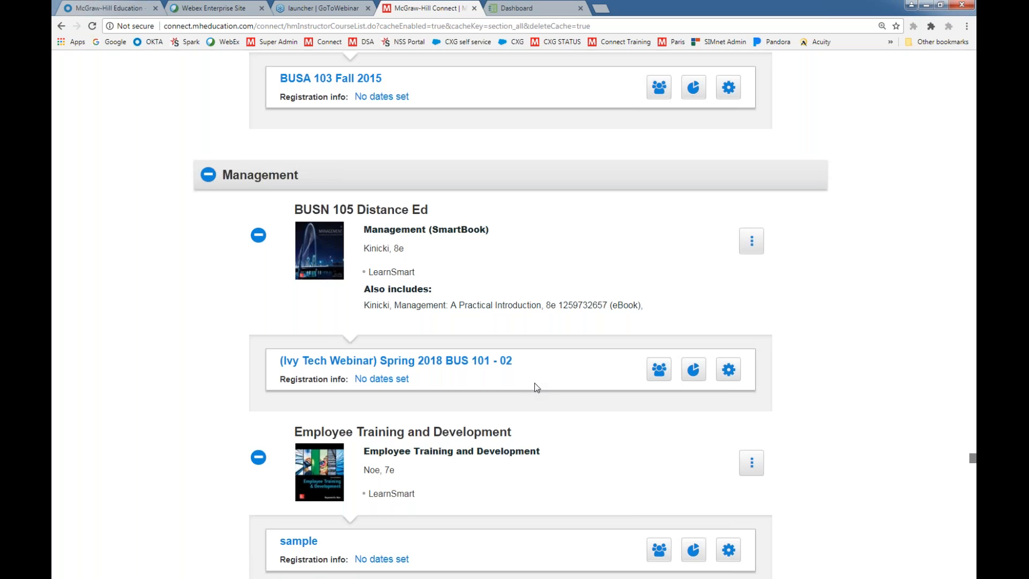
click(727, 371)
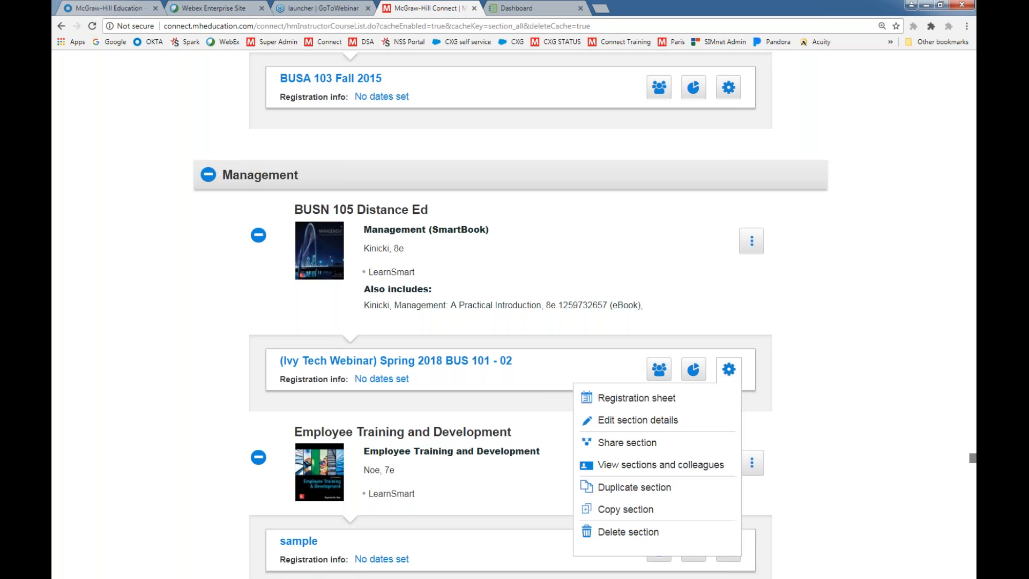
click(632, 488)
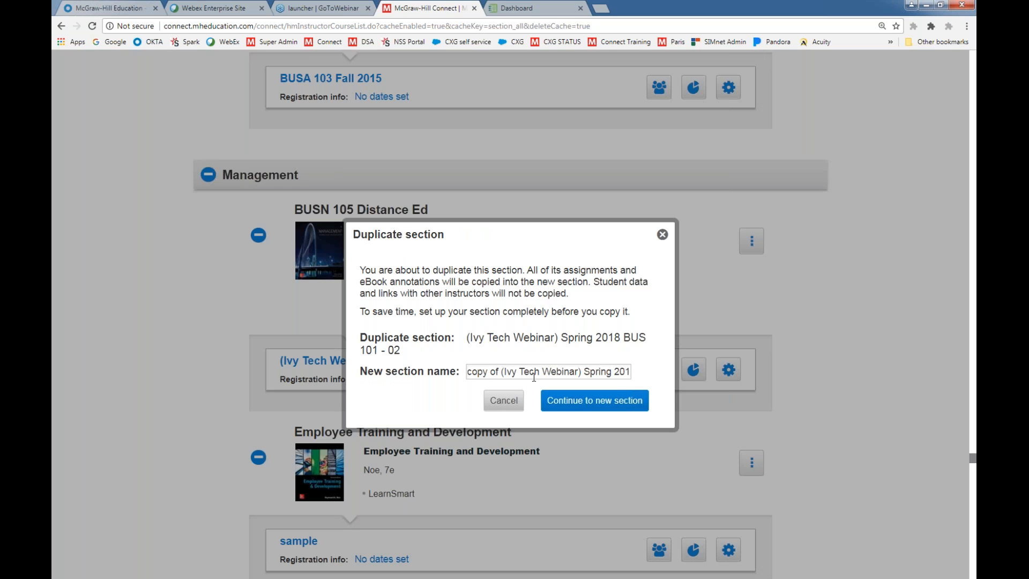
click(620, 371)
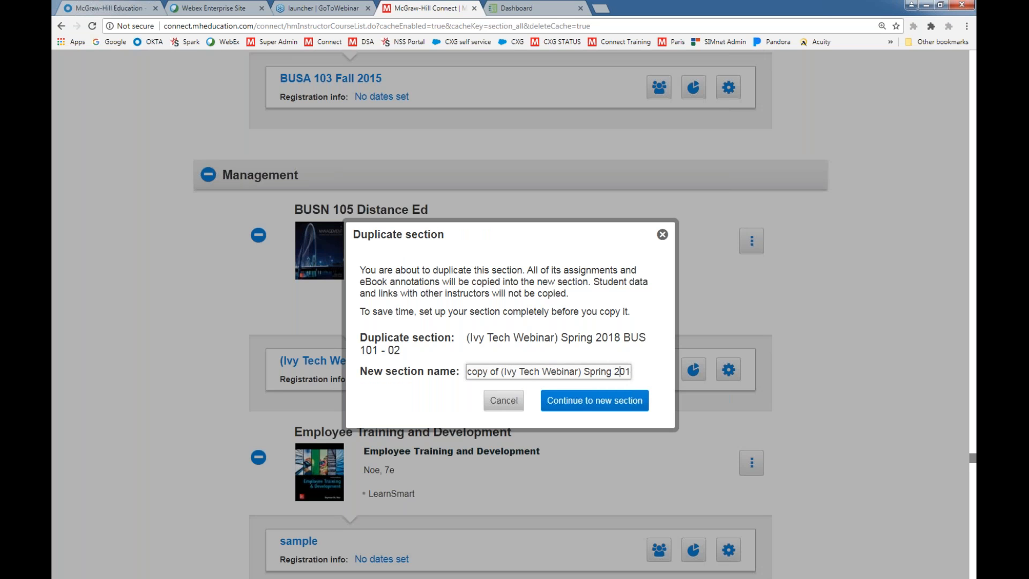
key(End)
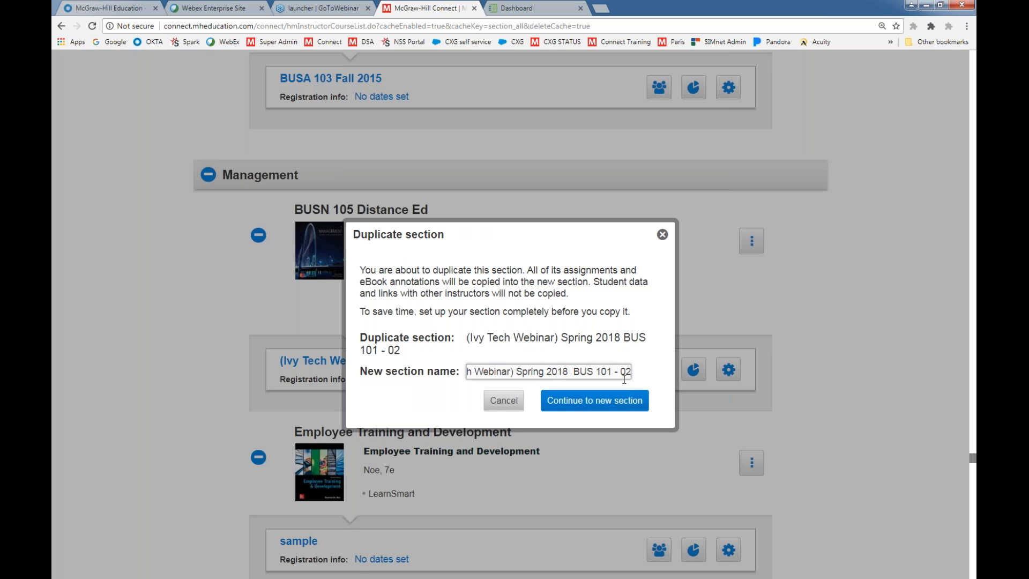
click(663, 234)
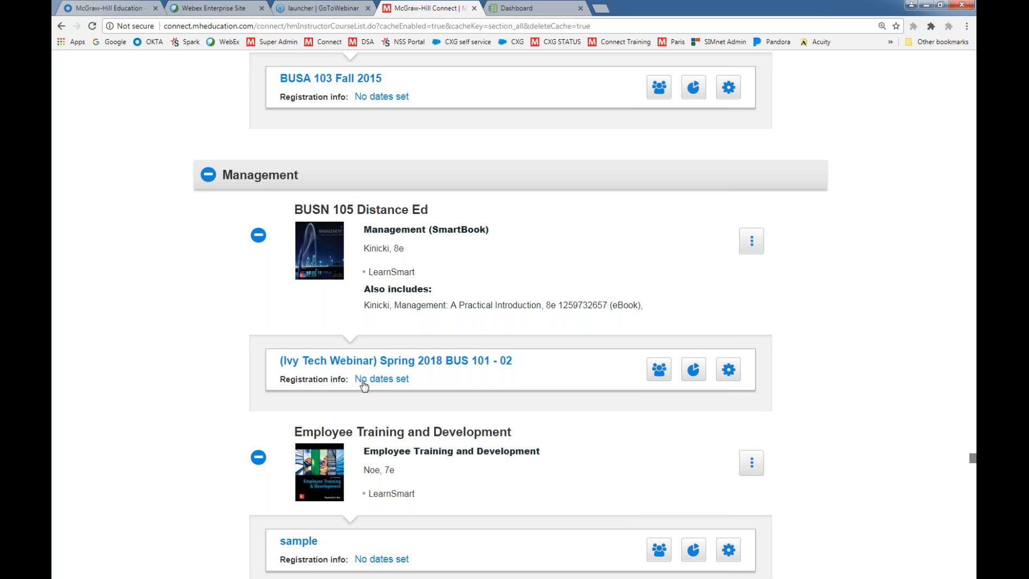
Set the registration start date for all sections of BUSN 105 Distance Ed to 01/16/2018
click(753, 243)
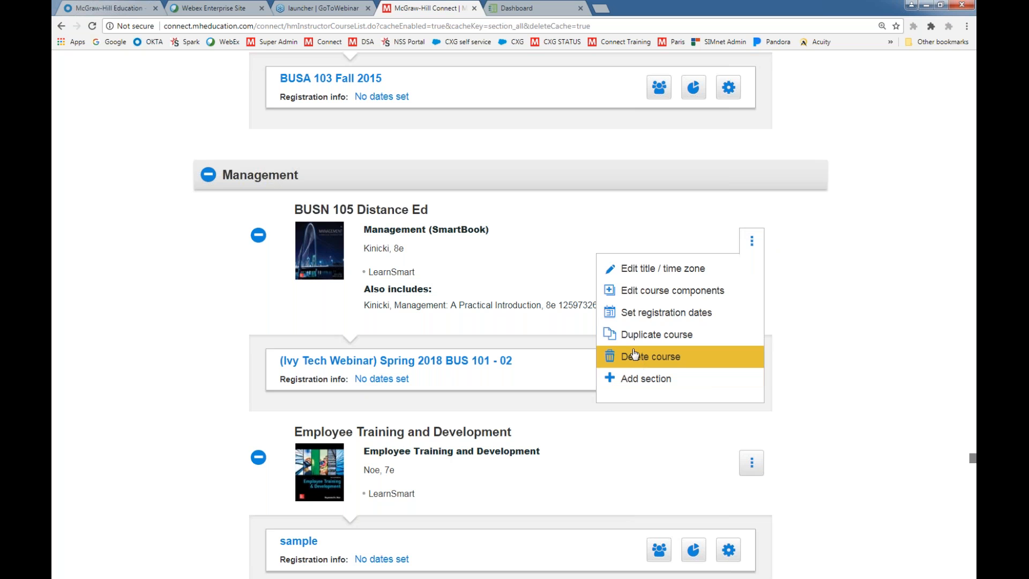
click(636, 317)
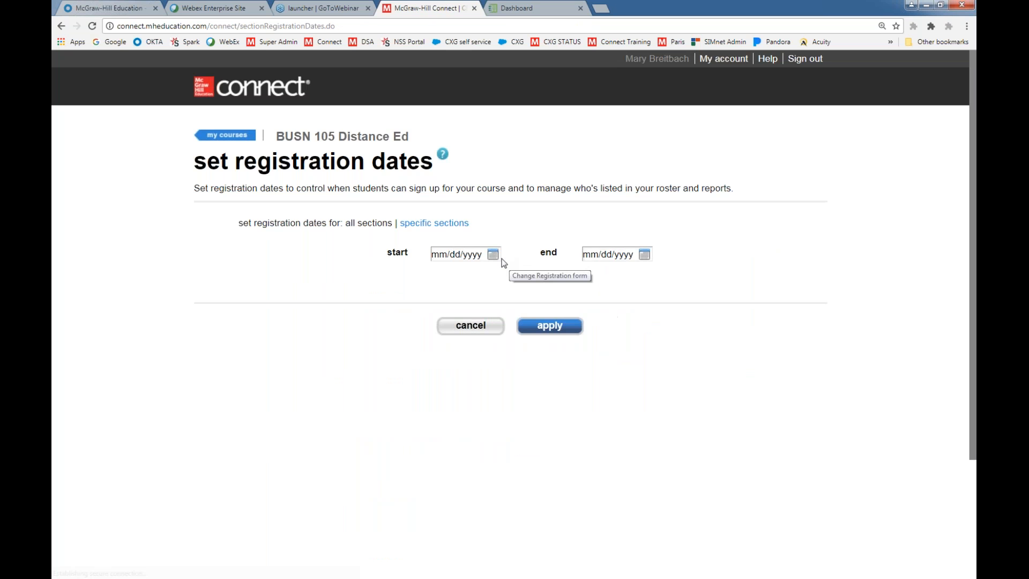
click(493, 254)
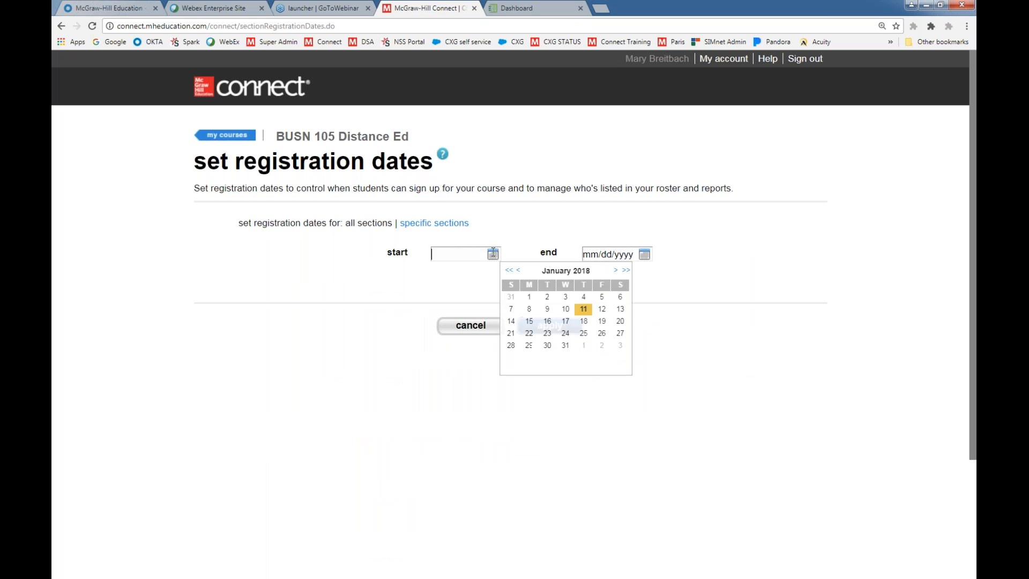
click(547, 321)
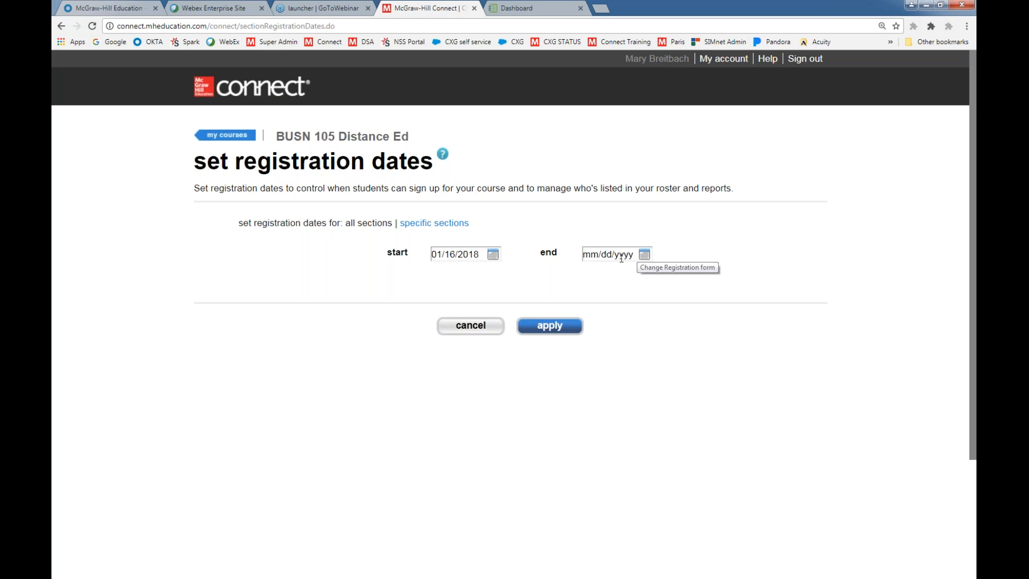
click(482, 254)
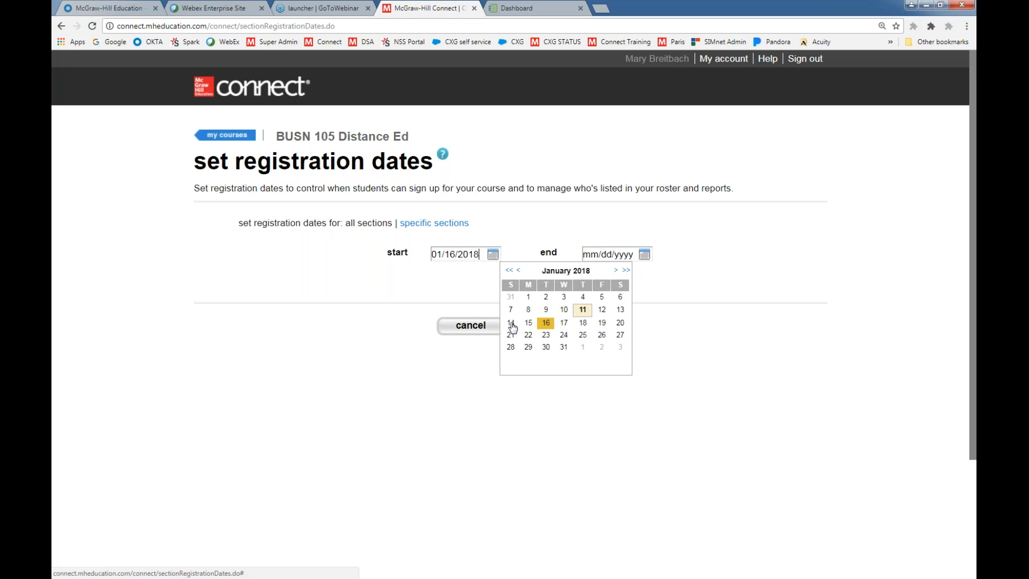
click(544, 322)
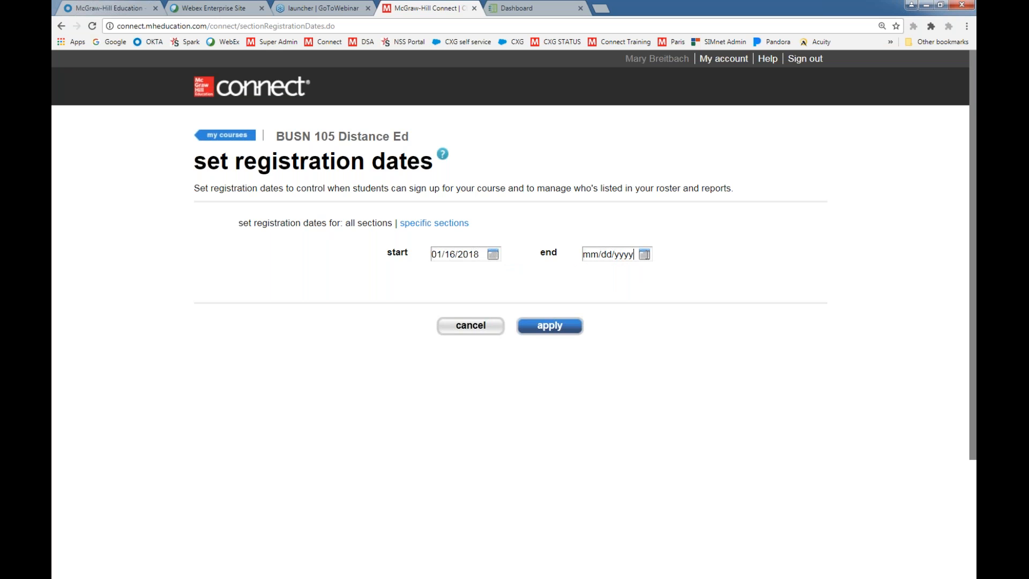
Set the registration end date to 02/15/2018 and apply the registration dates
click(634, 254)
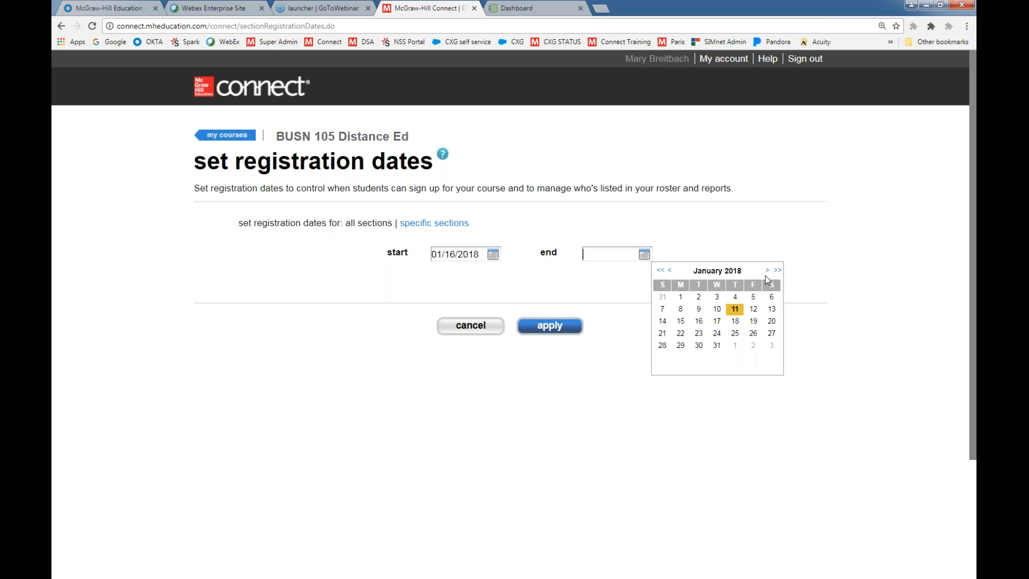
click(734, 347)
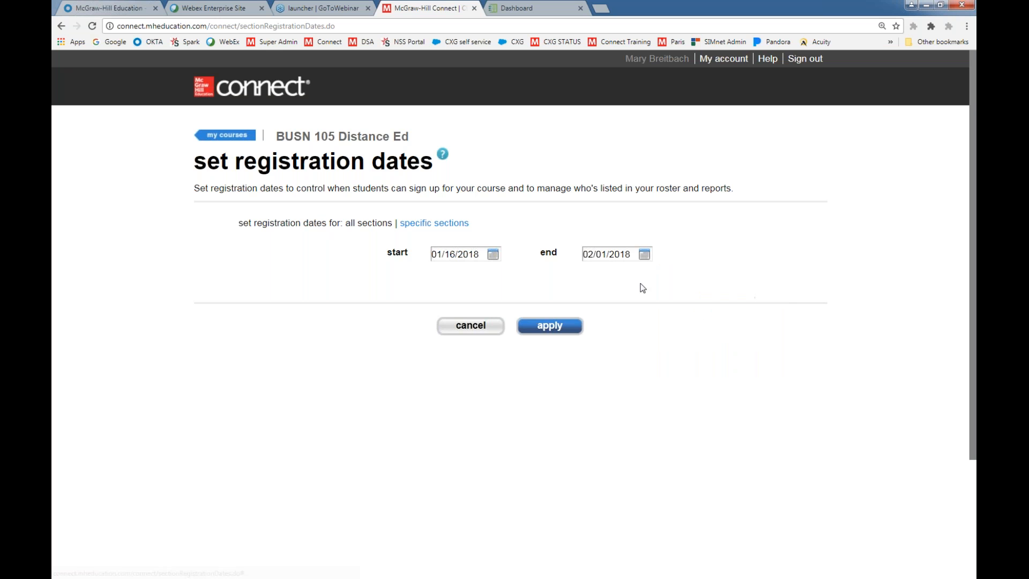
click(644, 254)
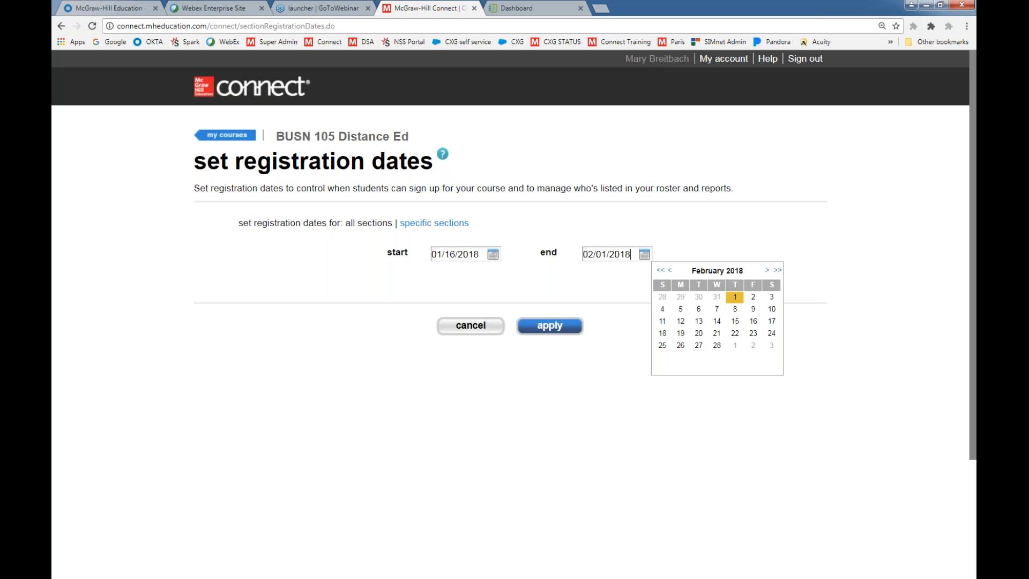
click(736, 322)
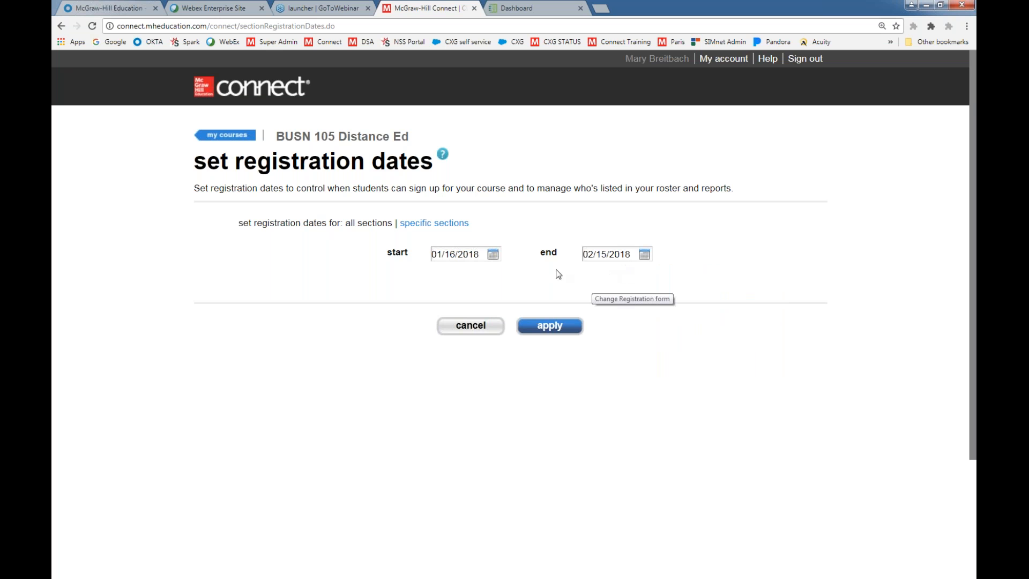
click(541, 328)
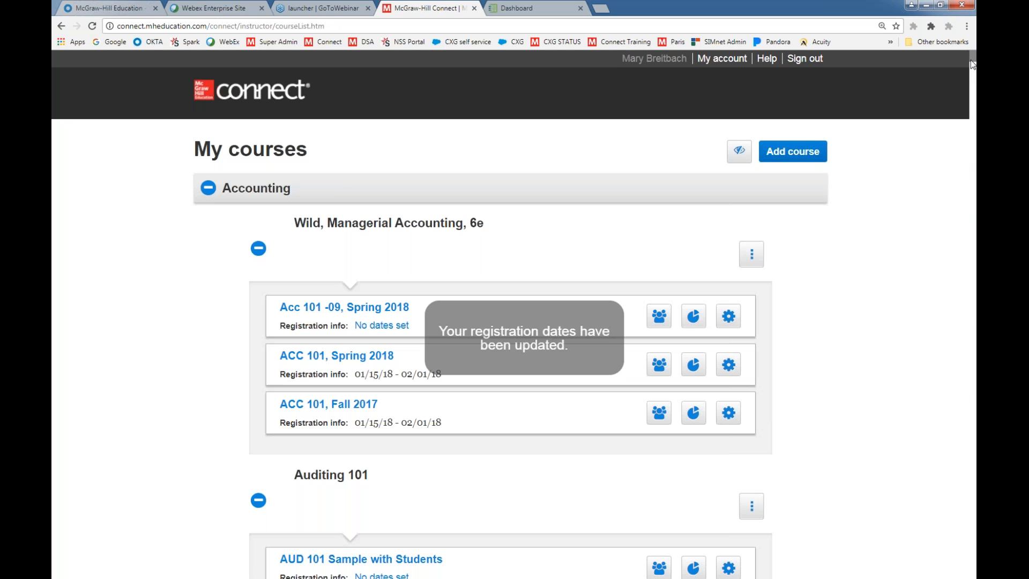
Open the Spring 2018 BUS 101 - 02 section under BUSN 105 Distance Ed and review its assignment list
drag(972, 65, 974, 460)
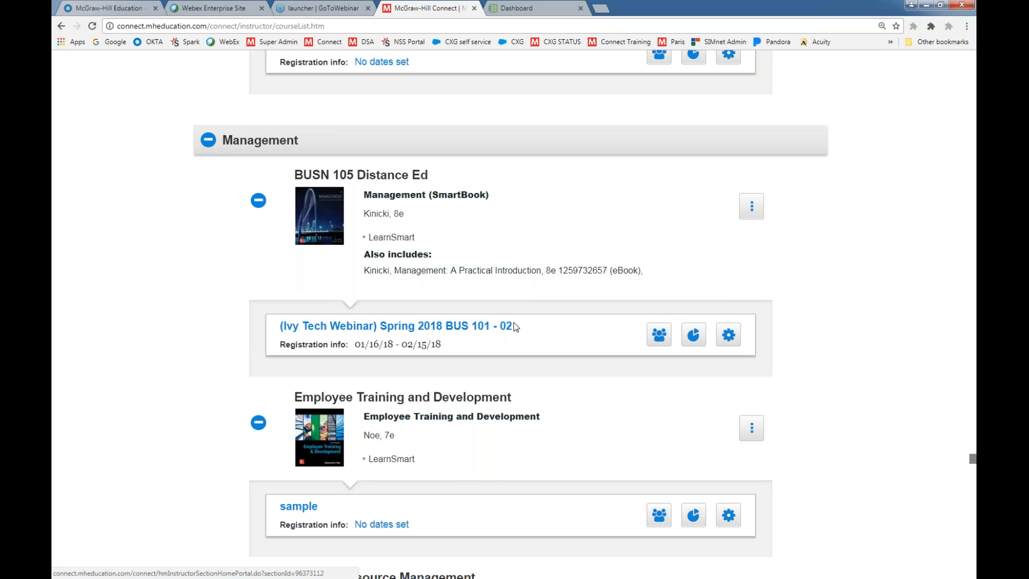
click(403, 331)
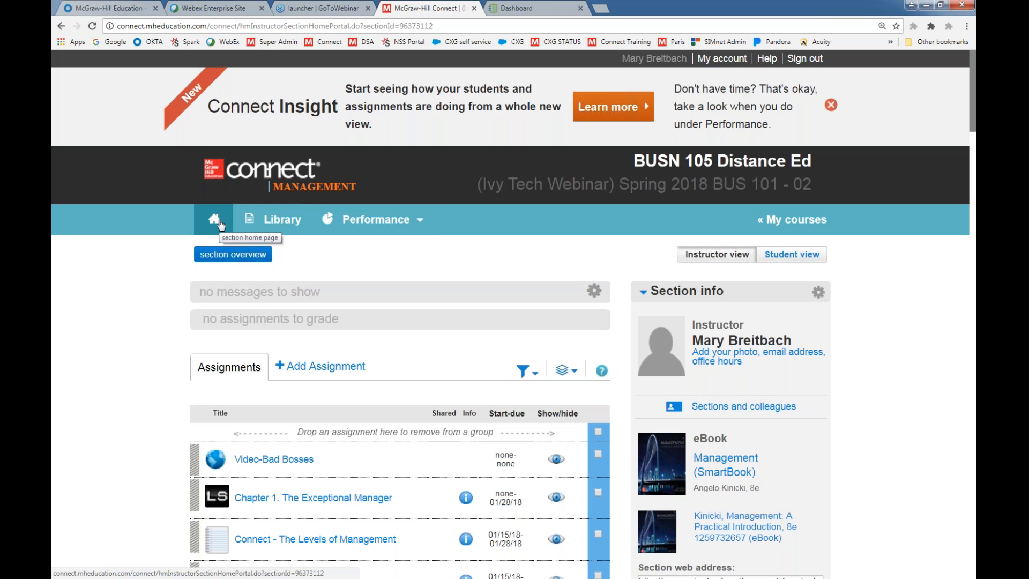
scroll(268, 371, down, 4)
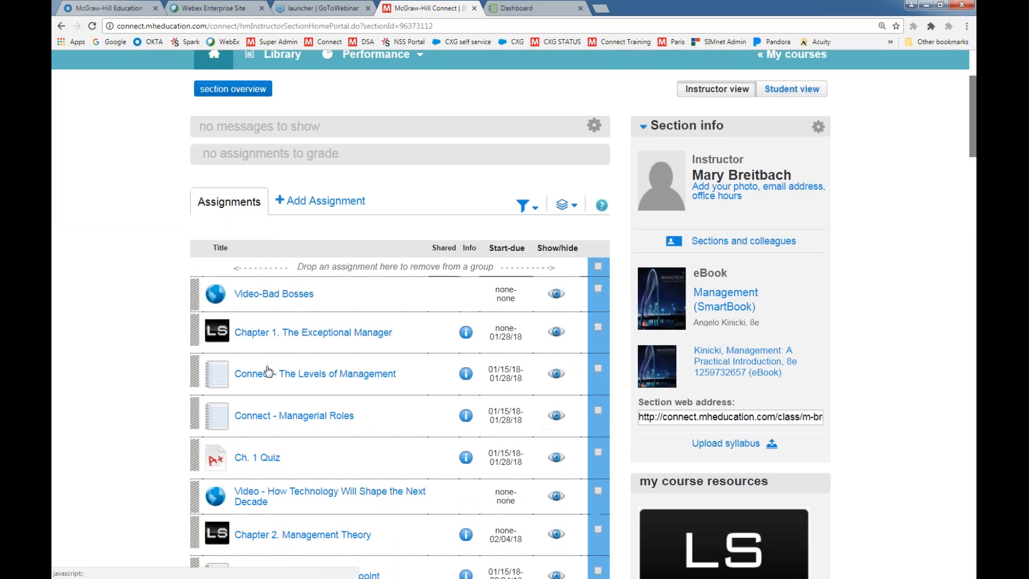
scroll(297, 429, down, 8)
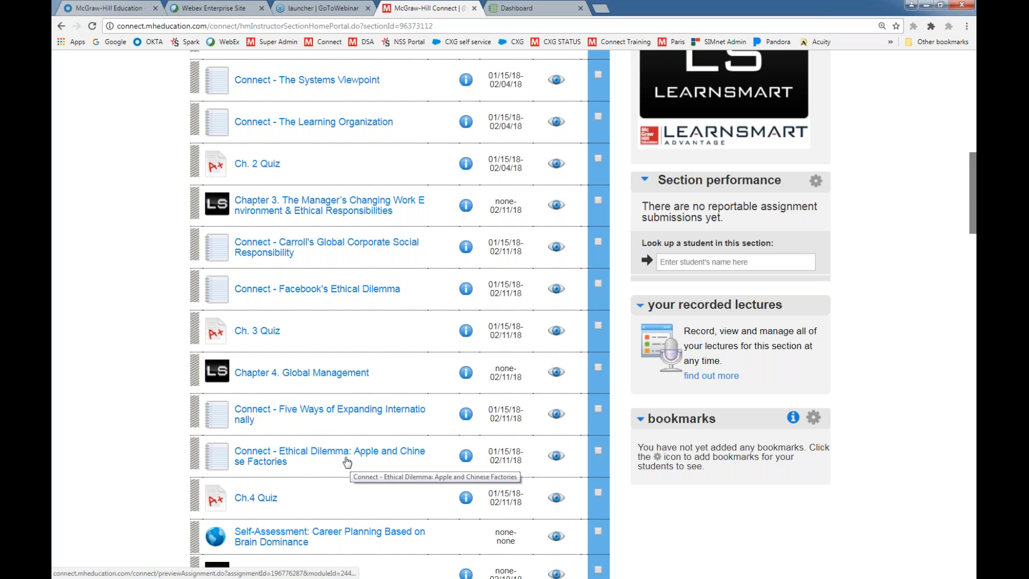
scroll(352, 464, up, 6)
scroll(345, 461, up, 2)
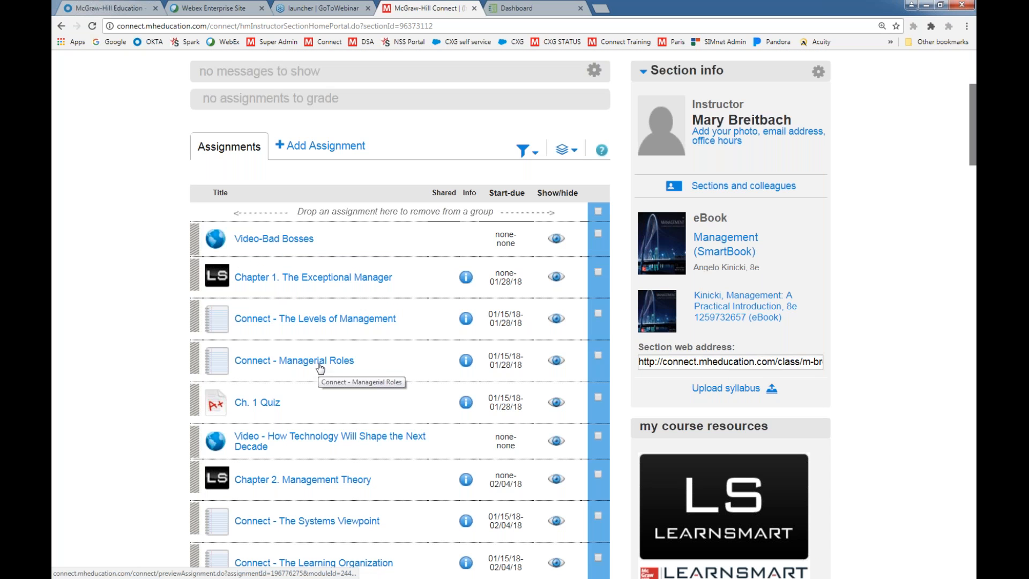
scroll(320, 368, up, 4)
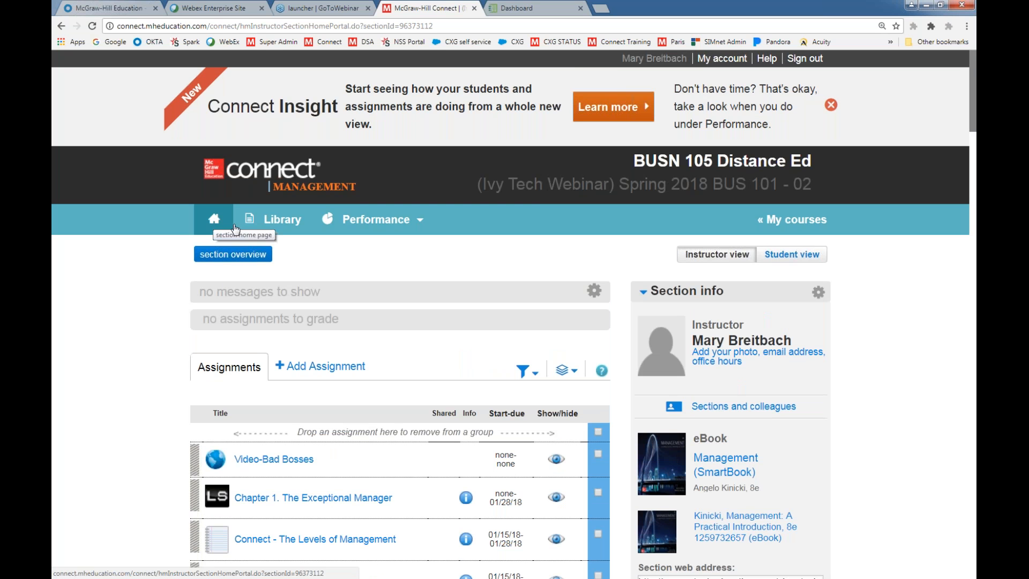
Open the instructor resources from the section's library and dismiss the login notice
click(286, 222)
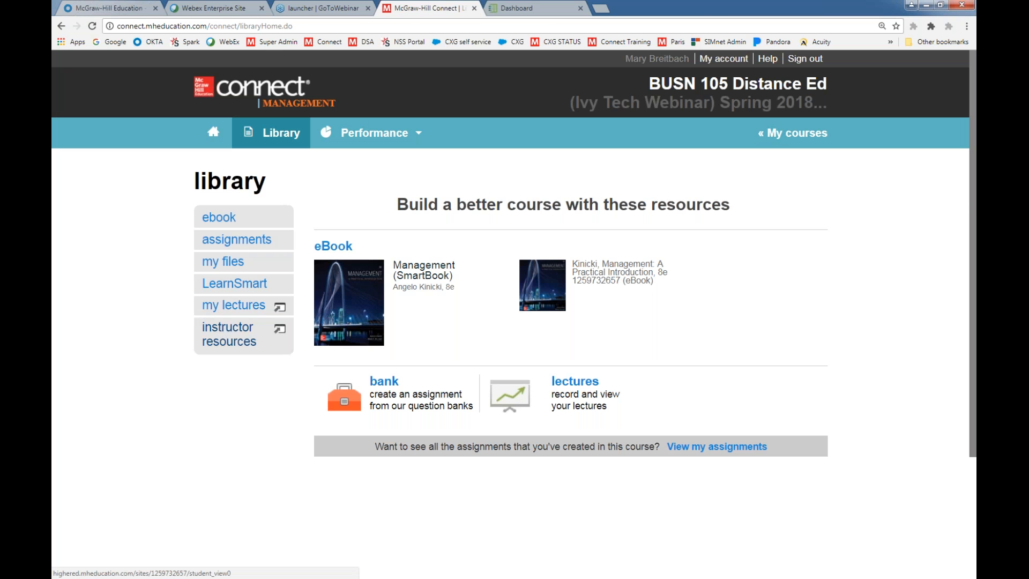
click(227, 334)
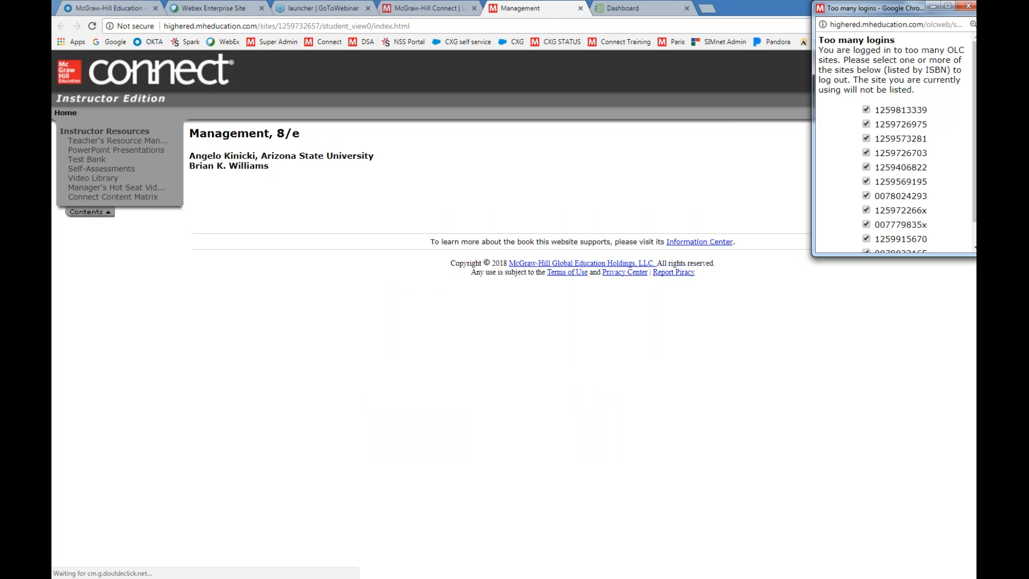
click(968, 6)
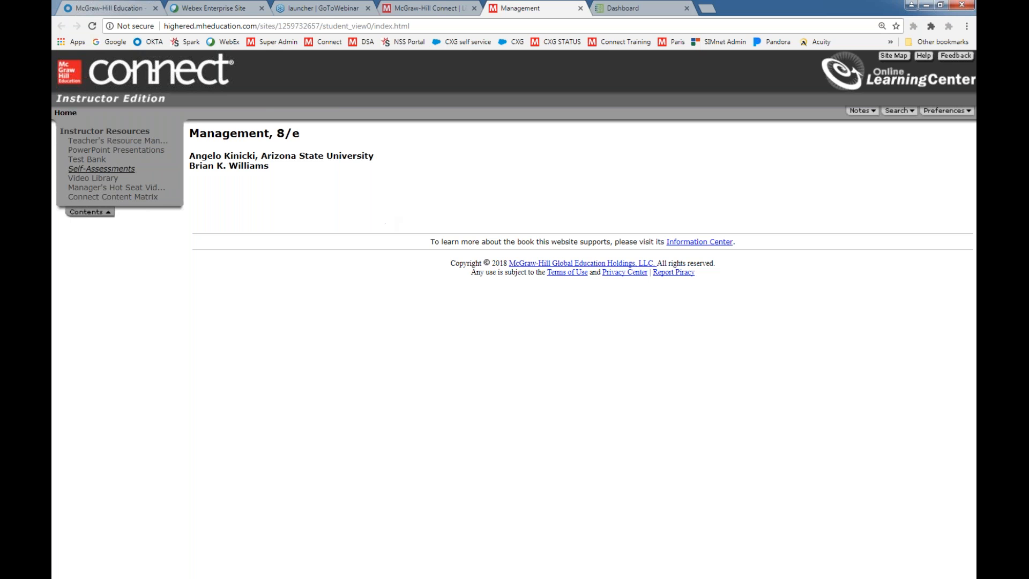
Return to the section's home page in Connect and show the available performance reports
click(403, 8)
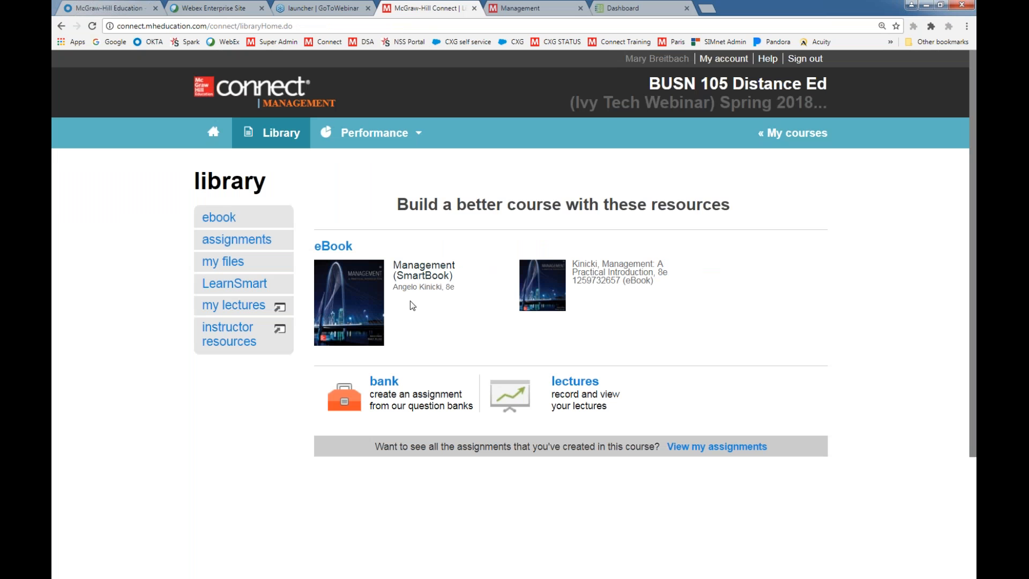
click(213, 132)
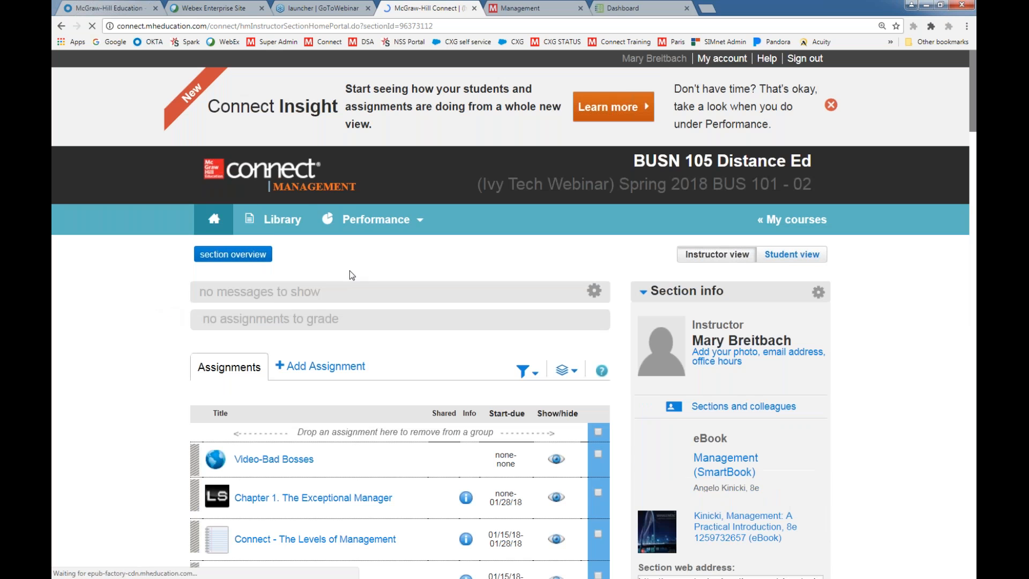
click(357, 226)
mouse_move(355, 247)
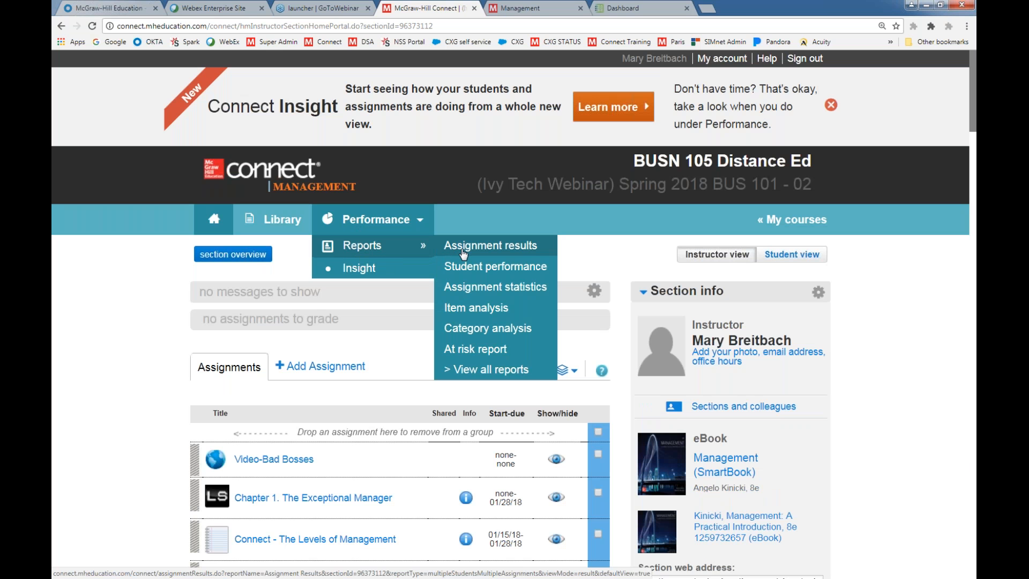
Open the full list of performance reports and review each report type through the adaptive assignment reports
click(447, 368)
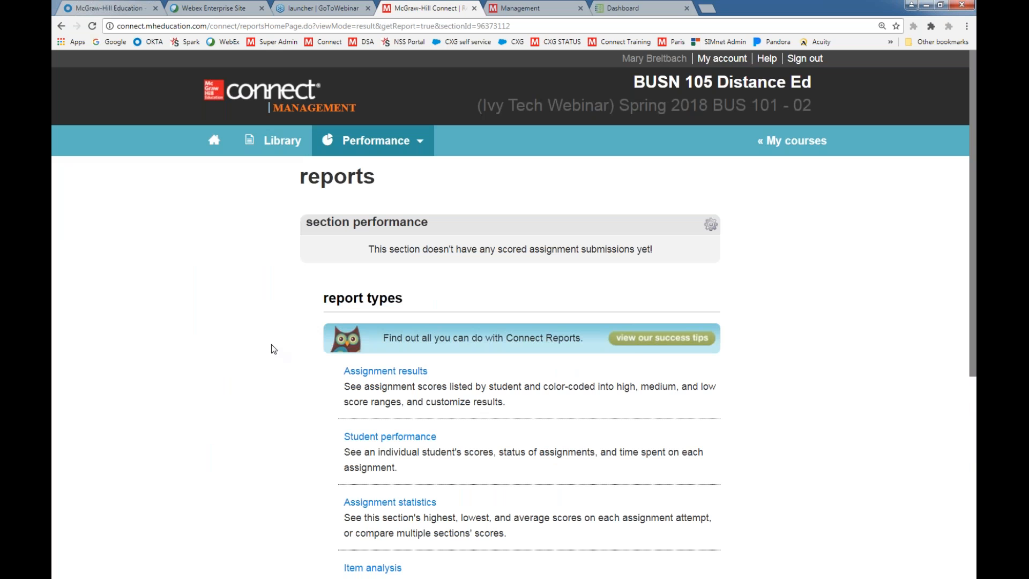
scroll(271, 344, down, 1)
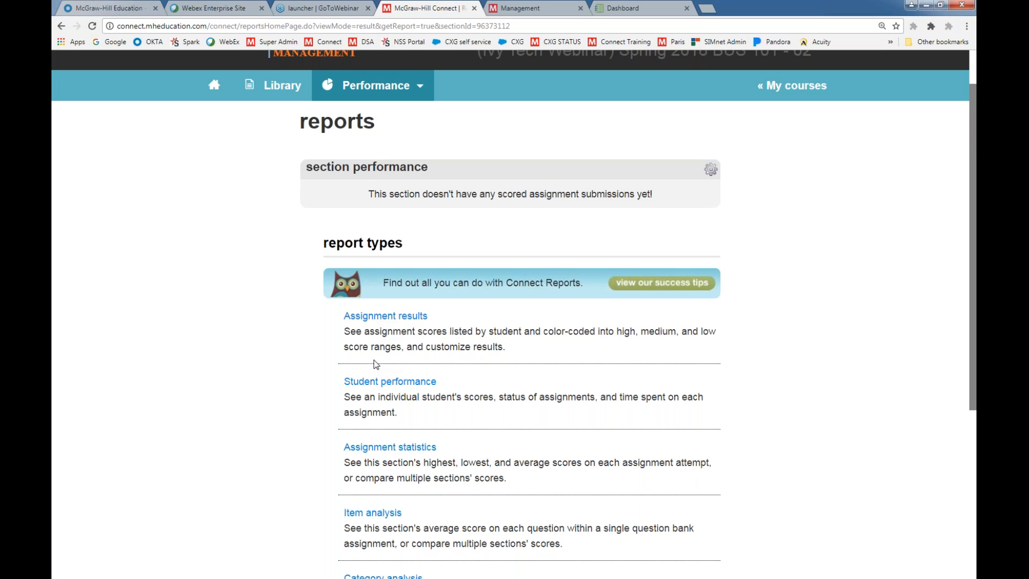
scroll(311, 367, down, 2)
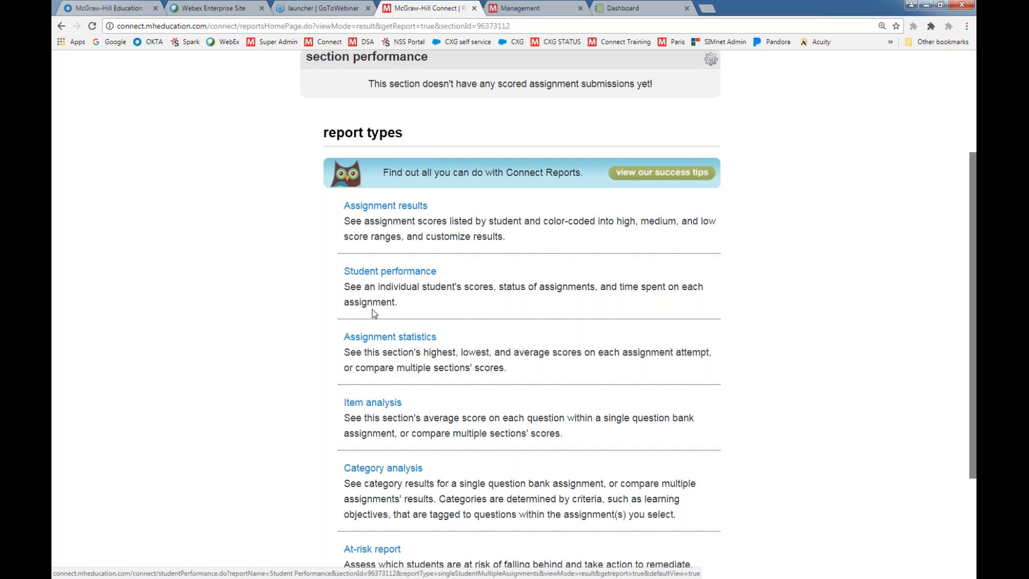
scroll(374, 310, down, 2)
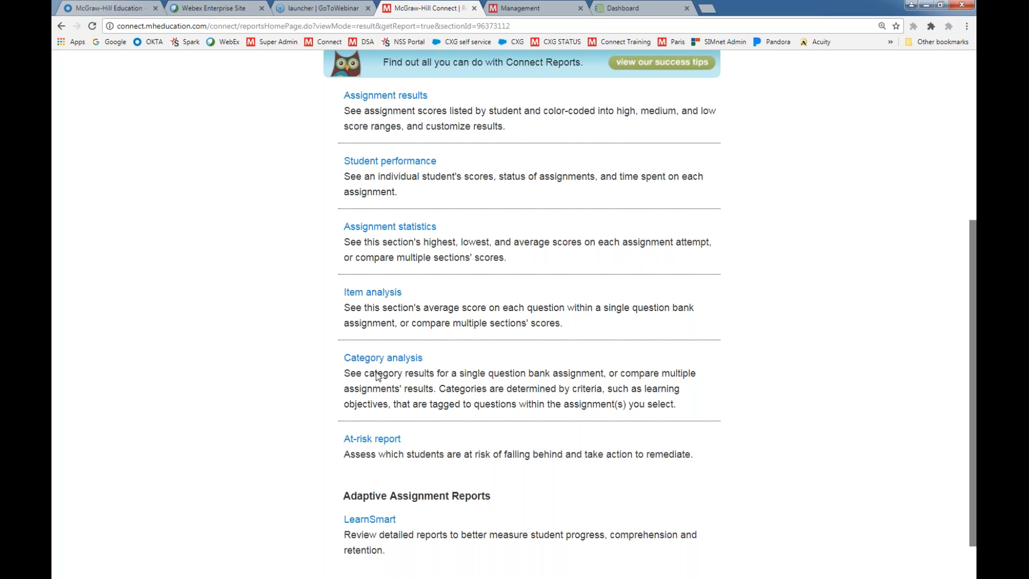
scroll(380, 375, down, 1)
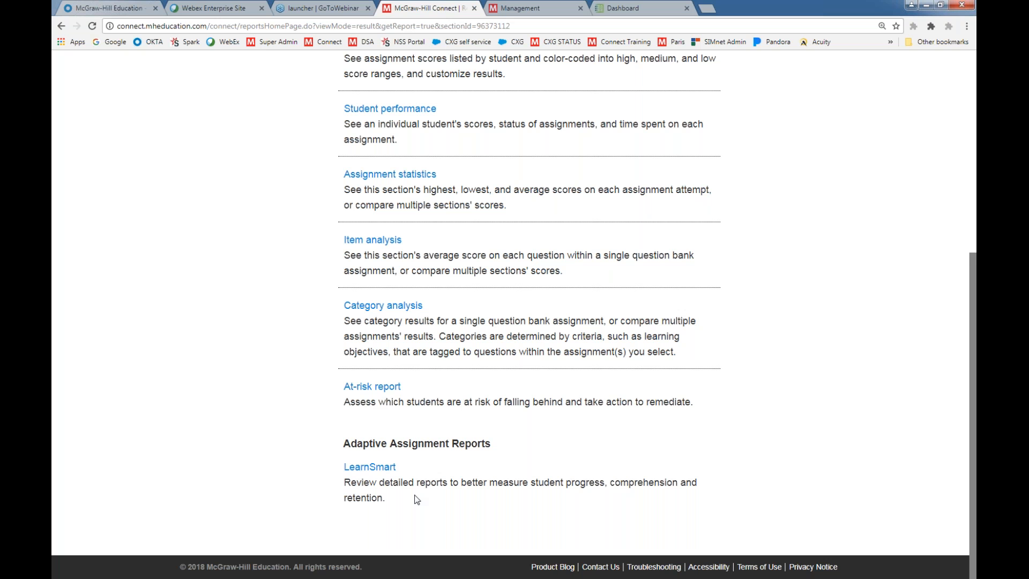
Open the LearnSmart adaptive assignment reports and look over the available report options
click(366, 469)
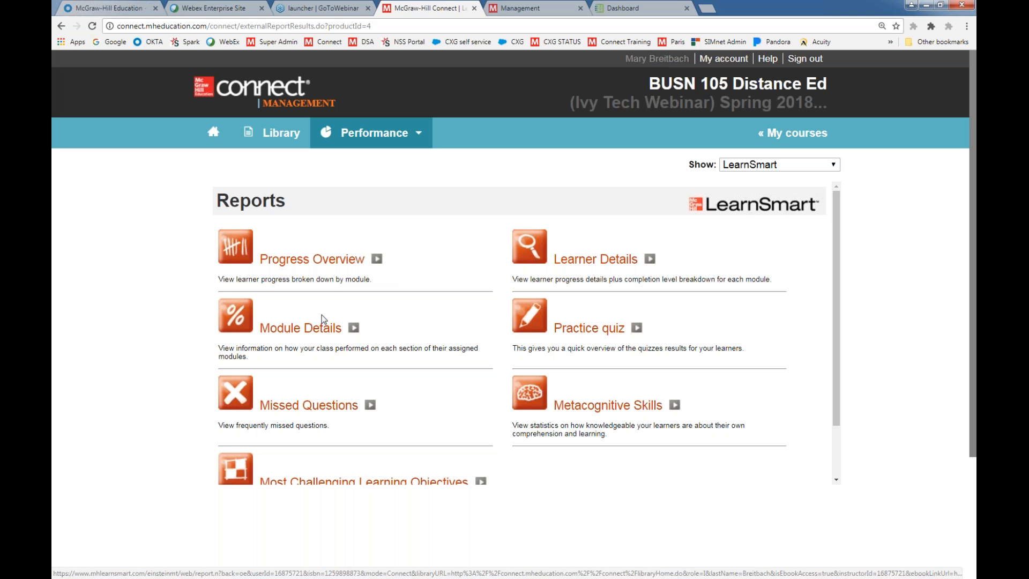
scroll(119, 350, down, 1)
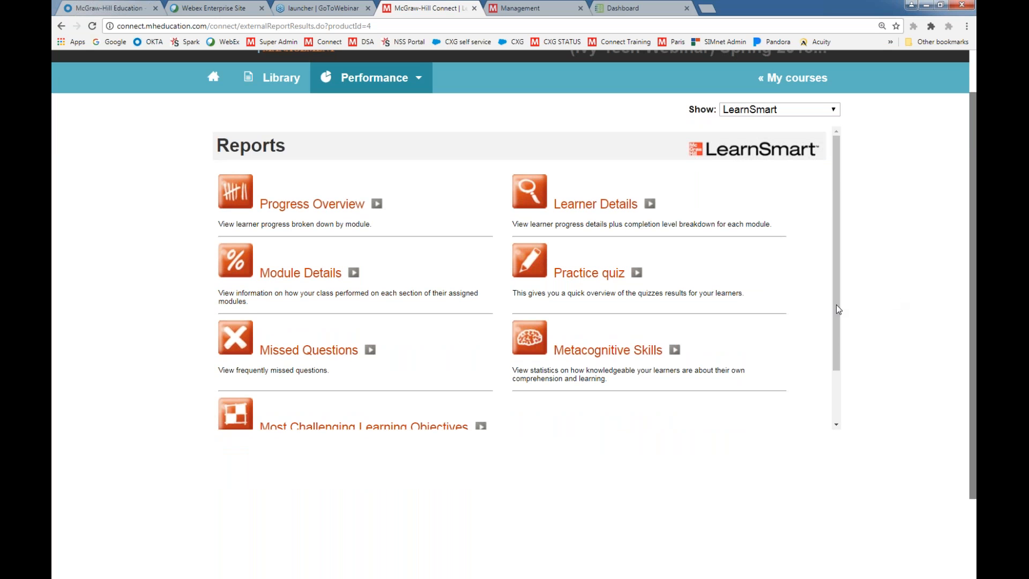
mouse_move(838, 307)
mouse_down()
mouse_move(839, 321)
mouse_move(839, 291)
mouse_up()
scroll(124, 361, up, 1)
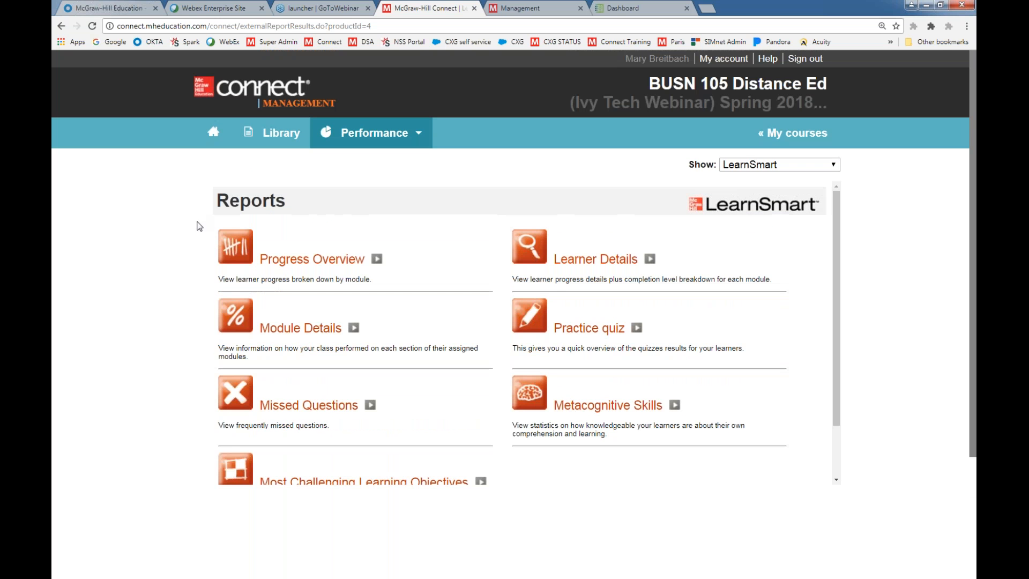
Go to the section home page, preview the section in Student view, and return to the instructor view
click(214, 136)
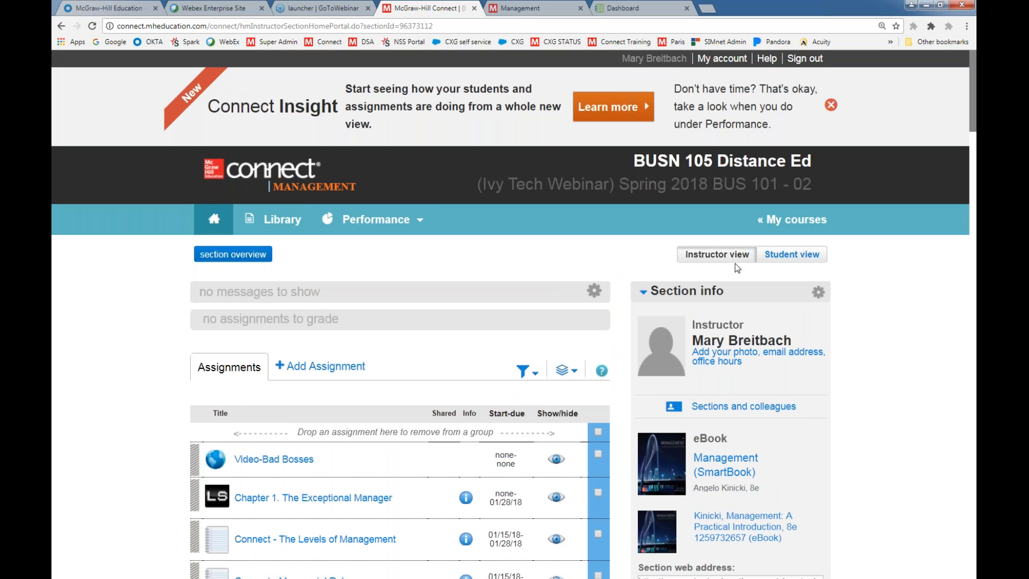
click(783, 256)
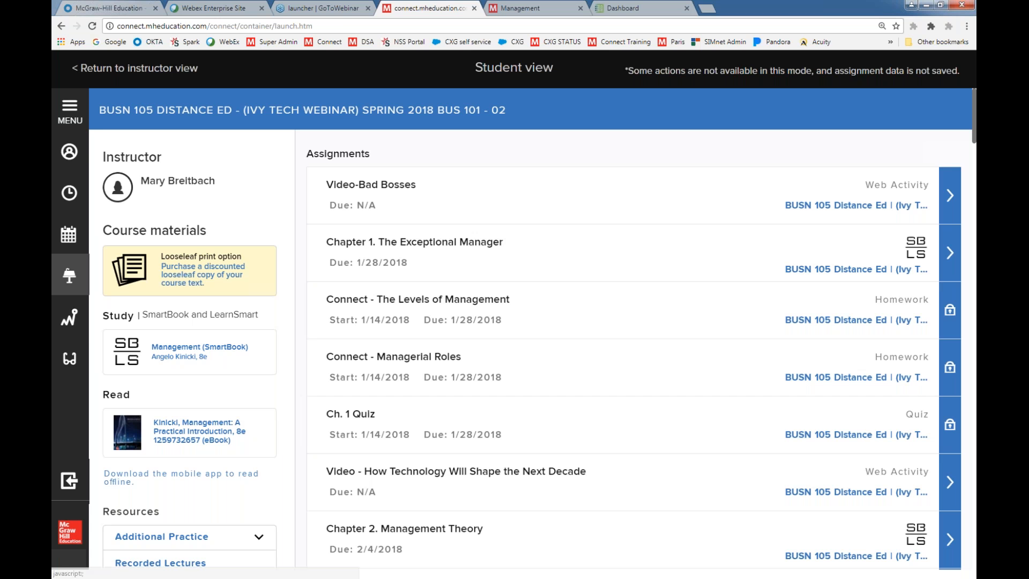
click(118, 71)
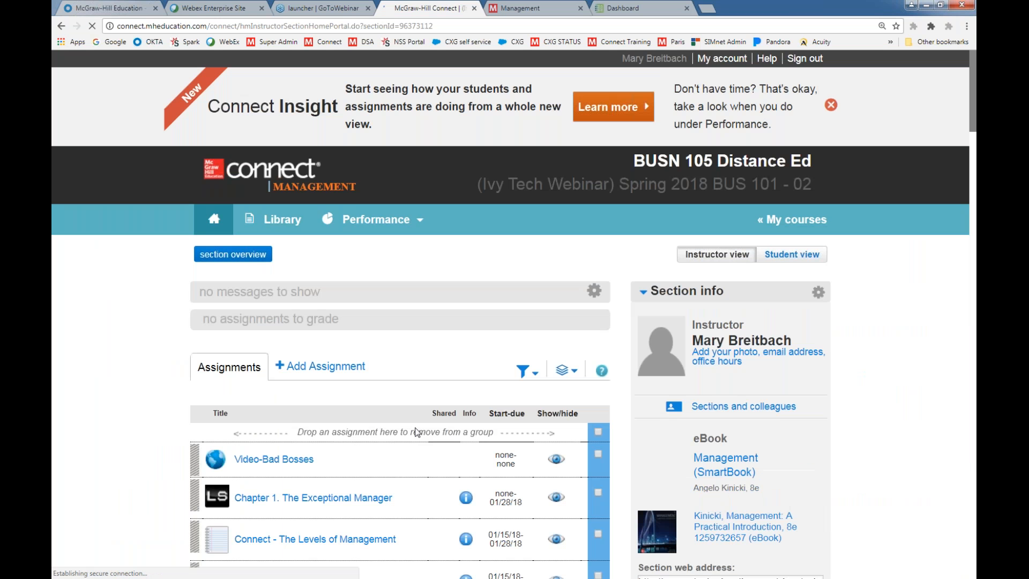
Open the instructor info form from the section info options, review its fields, and close it without saving
scroll(552, 337, down, 1)
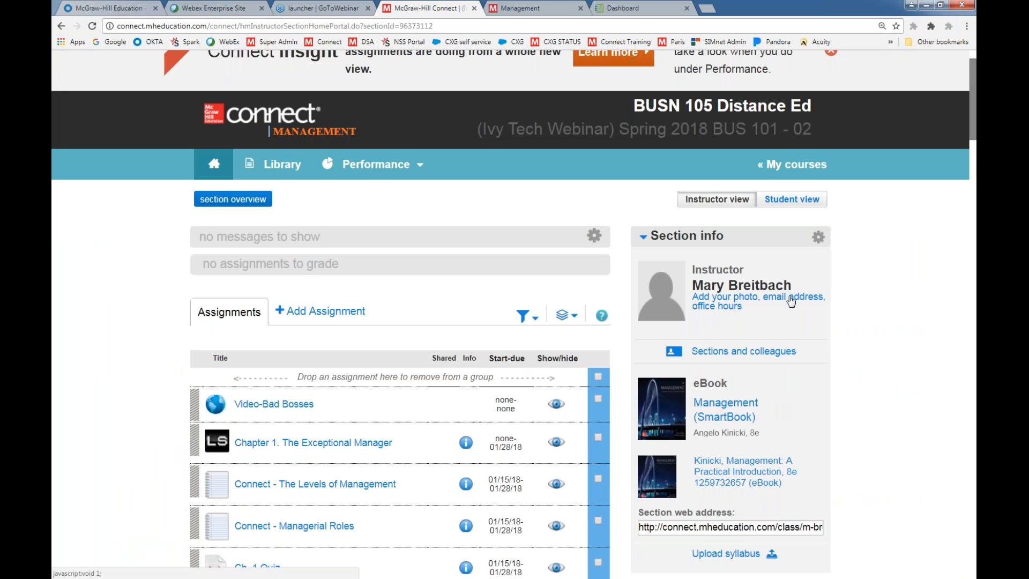
click(818, 236)
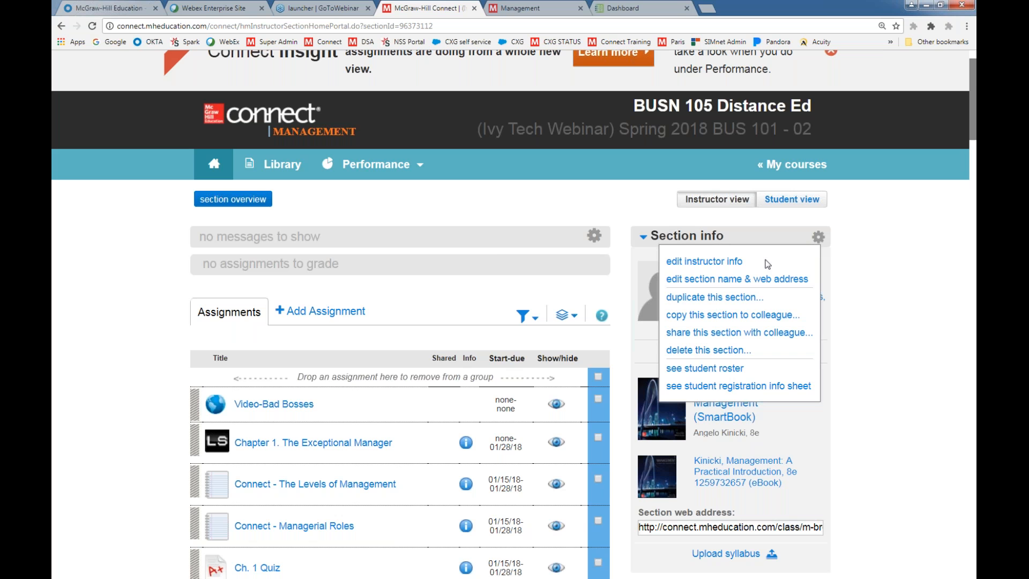
click(726, 262)
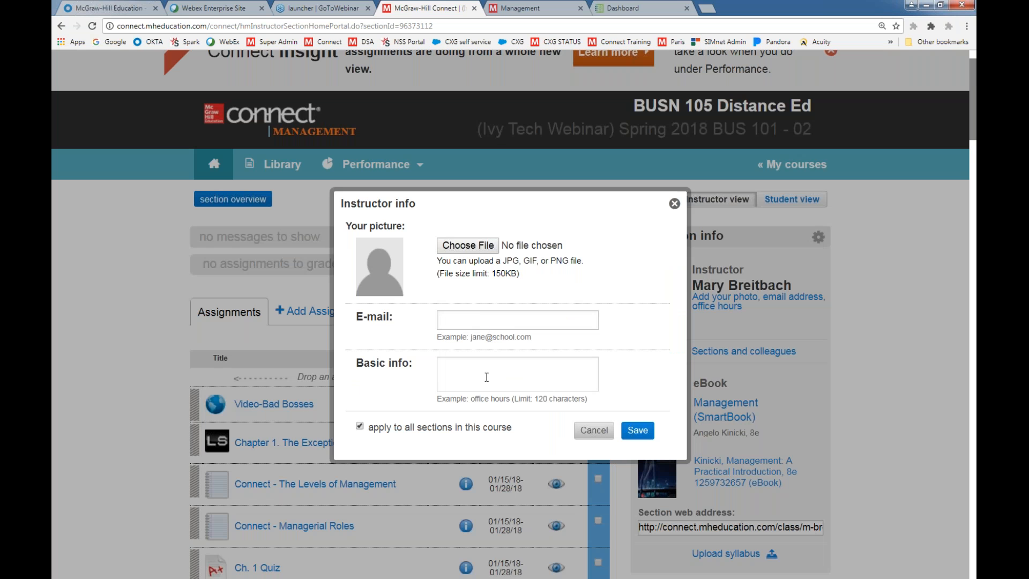
click(674, 204)
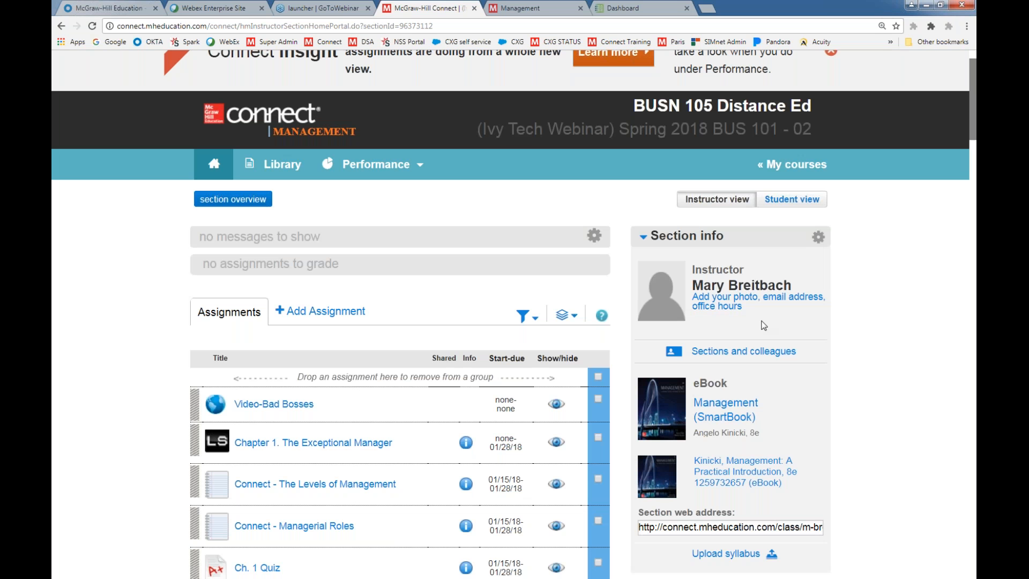
Open the Management: A Practical Introduction, 8e eBook and go to Part 2 of Contents from its table of contents
scroll(860, 386, down, 1)
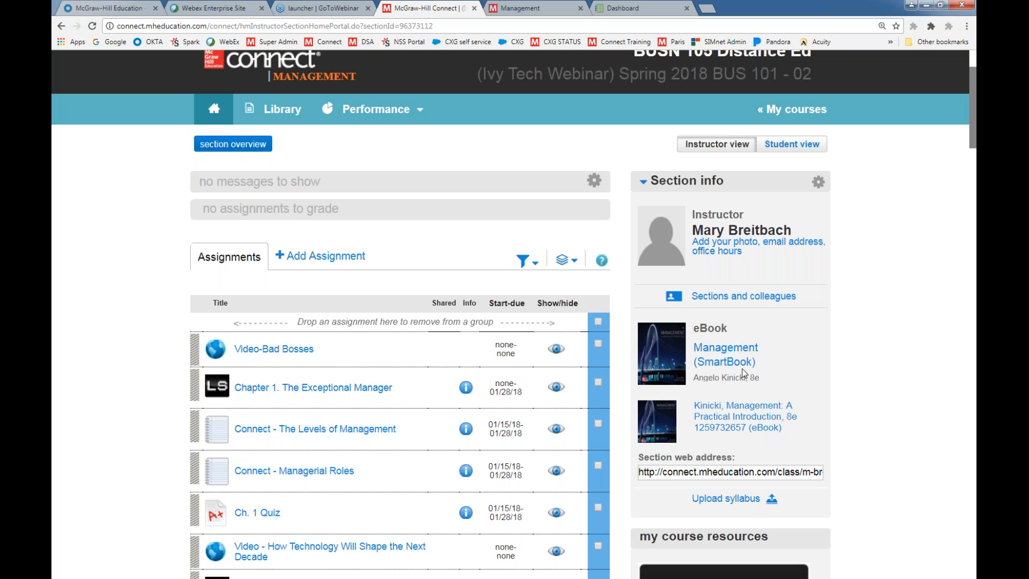
click(712, 424)
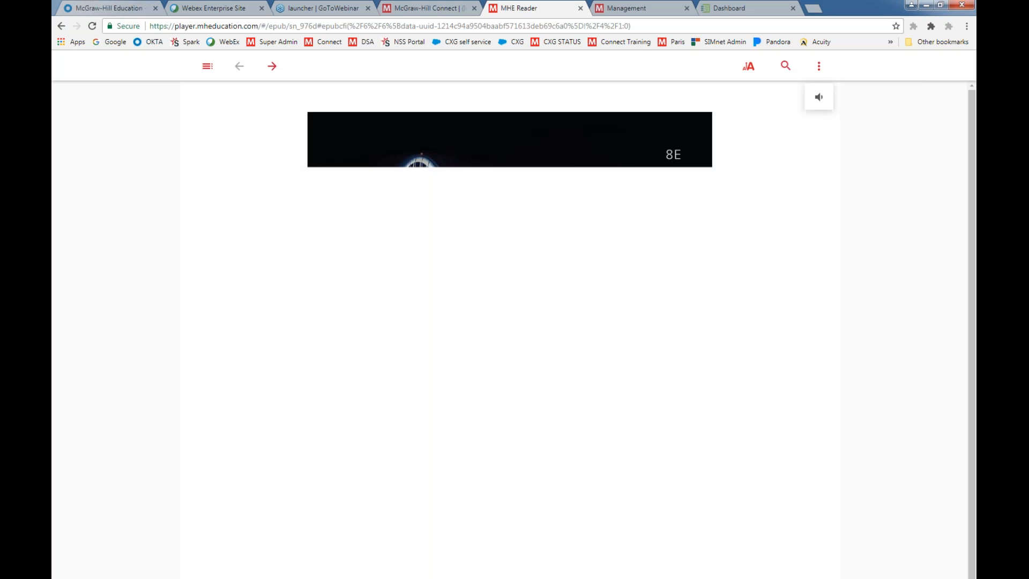
click(207, 69)
scroll(144, 397, down, 10)
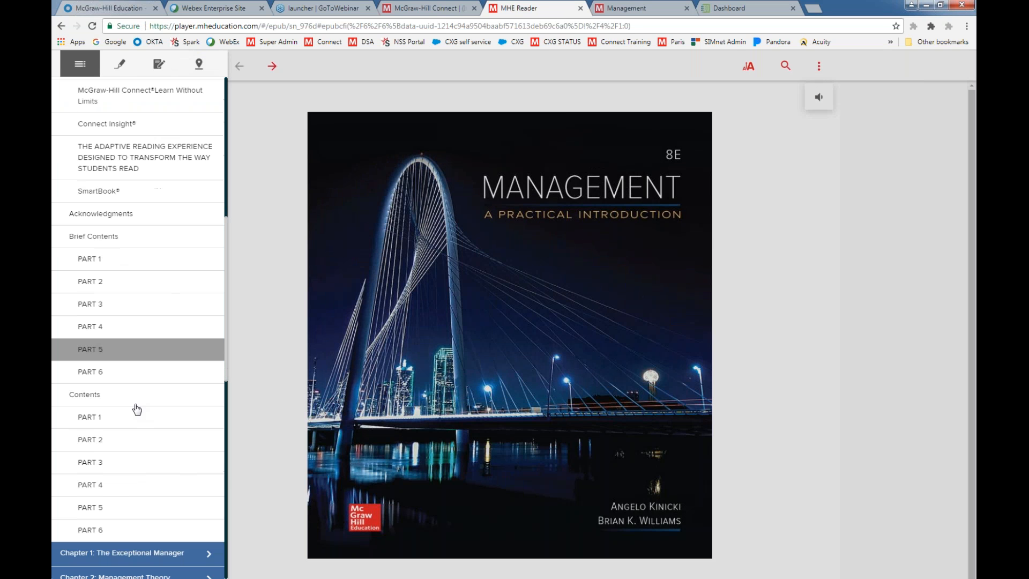
click(80, 426)
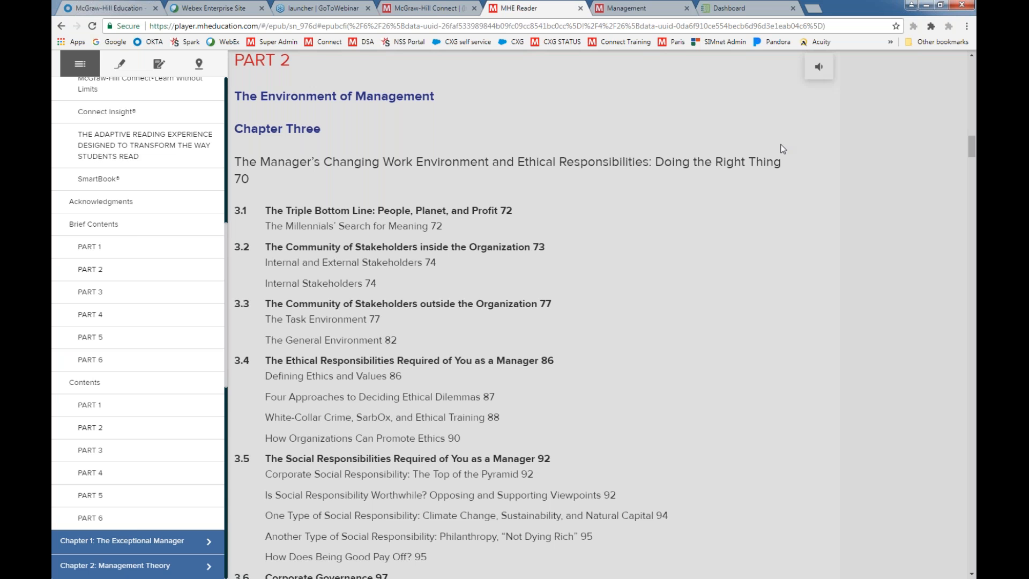
Close the eBook's table of contents and page forward to section 1.1, Management: What It Is, What Its Benefits Are
click(753, 229)
scroll(352, 160, up, 6)
click(272, 65)
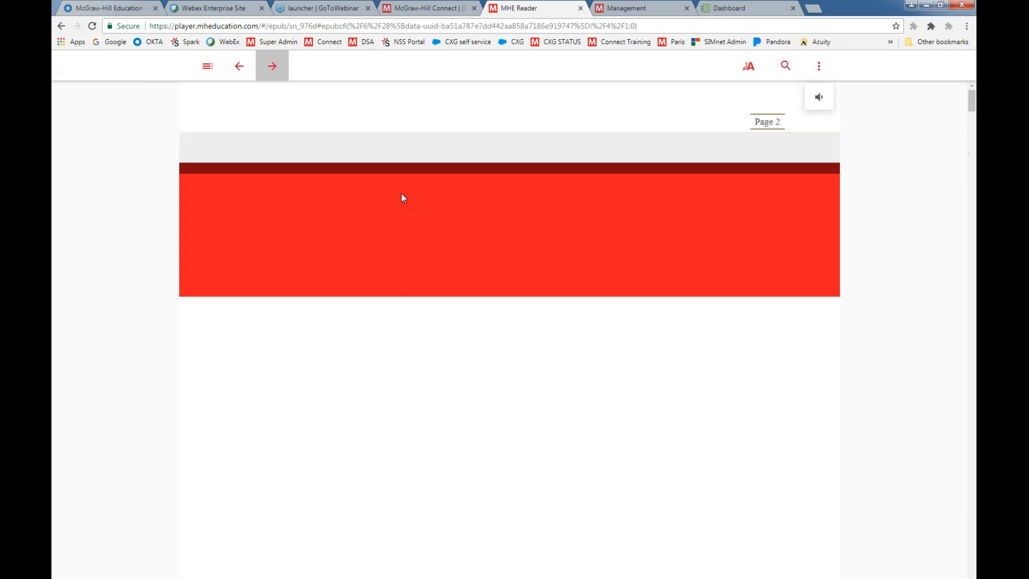
click(272, 70)
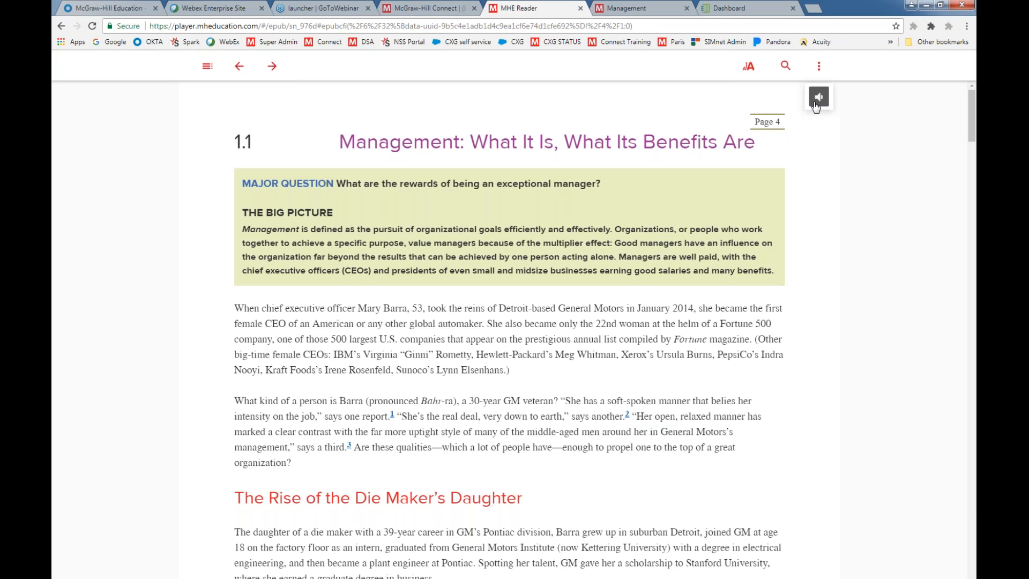
Return to the Connect section page, open Management (SmartBook), and go through its introduction to the table of contents
click(435, 12)
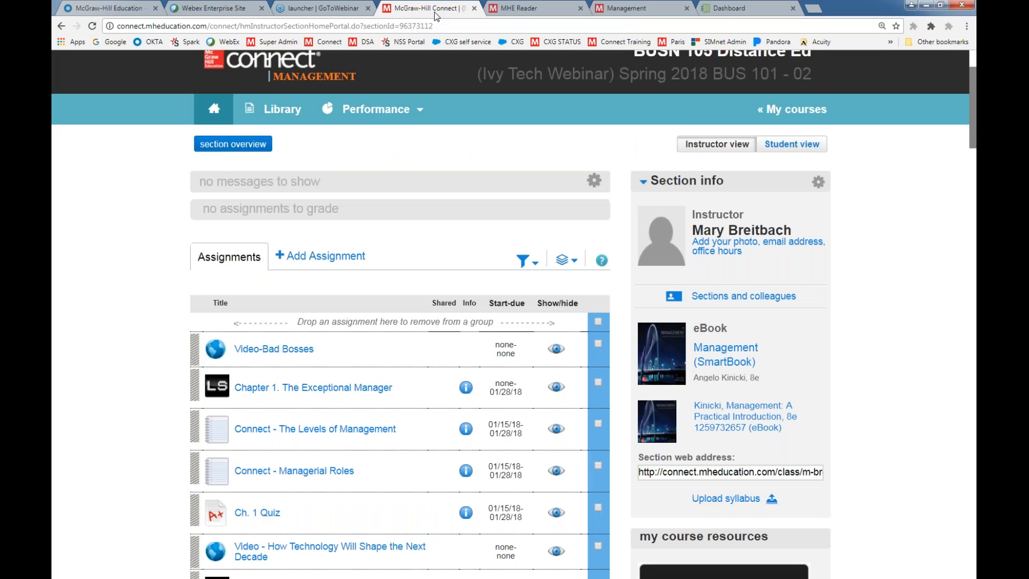
click(725, 366)
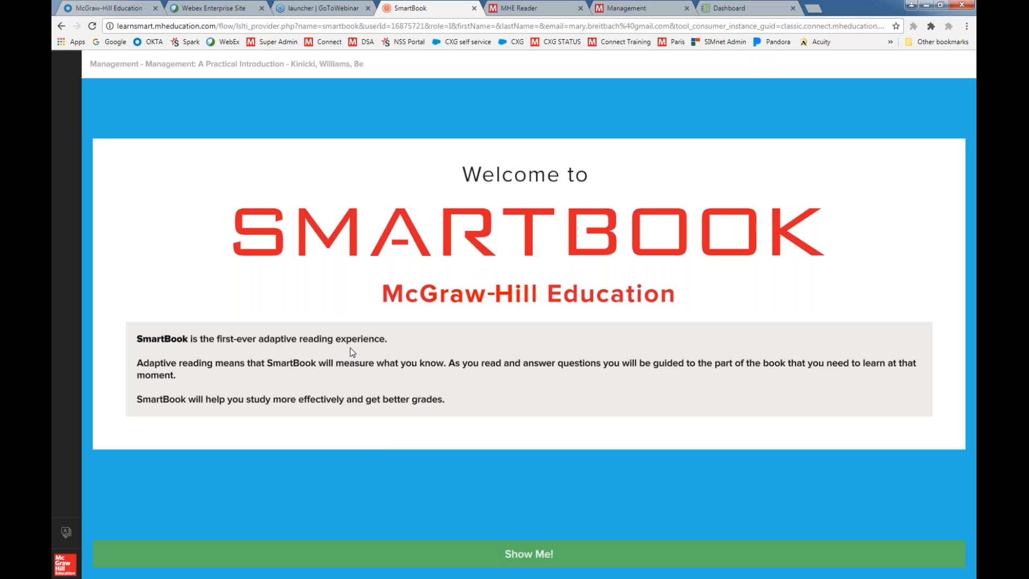
click(534, 554)
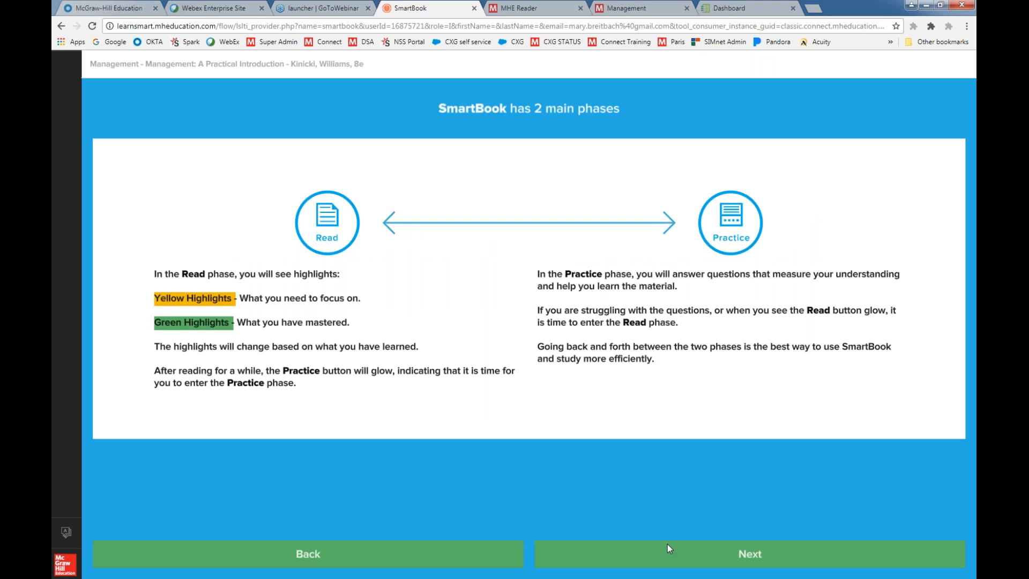
click(747, 555)
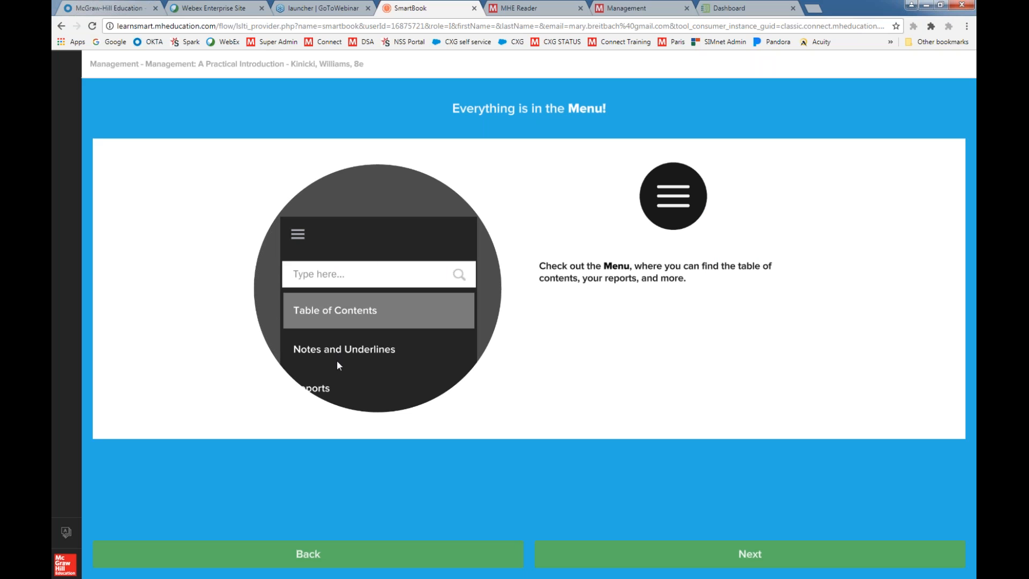
click(741, 554)
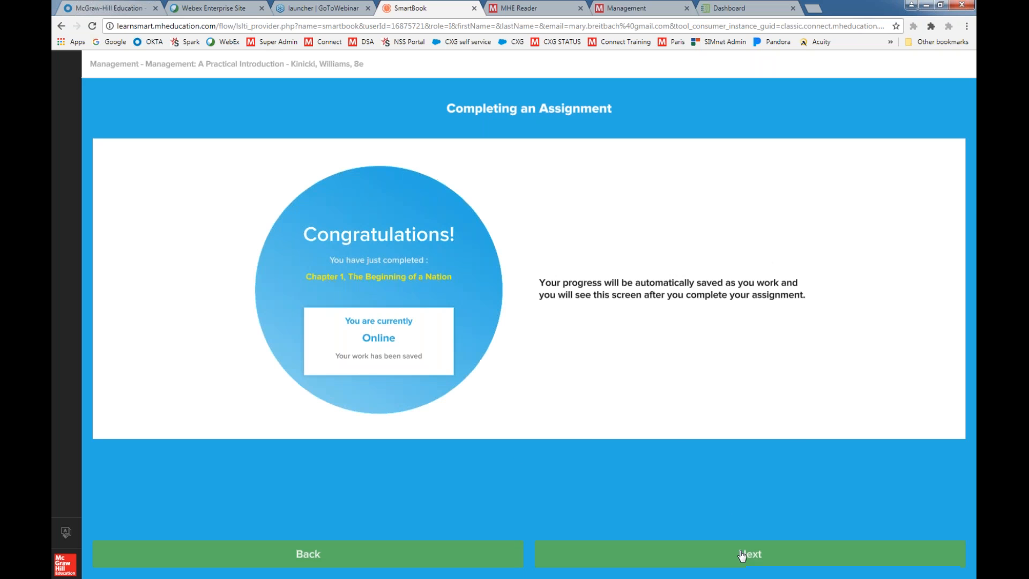
click(742, 554)
click(742, 554)
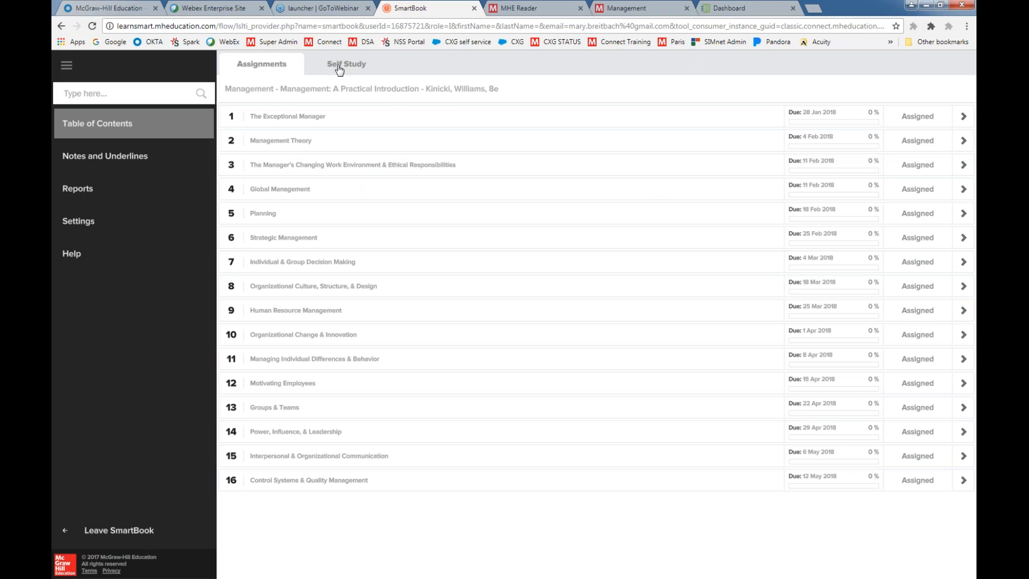
Compare the Self Study and Assignments chapter lists and open assigned chapter 3, The Manager's Changing Work Environment & Ethical Responsibilities
click(338, 68)
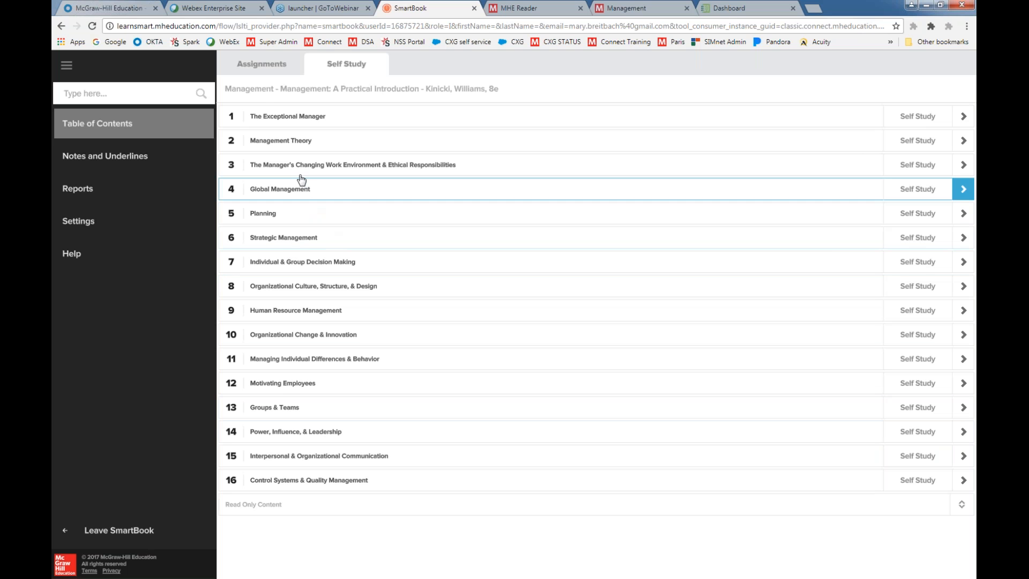
click(257, 68)
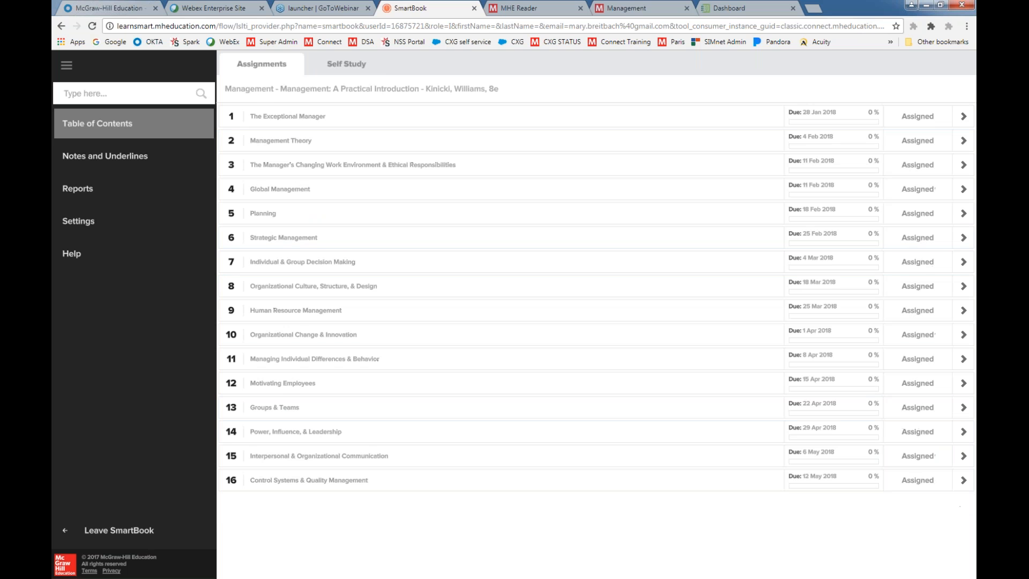
click(262, 165)
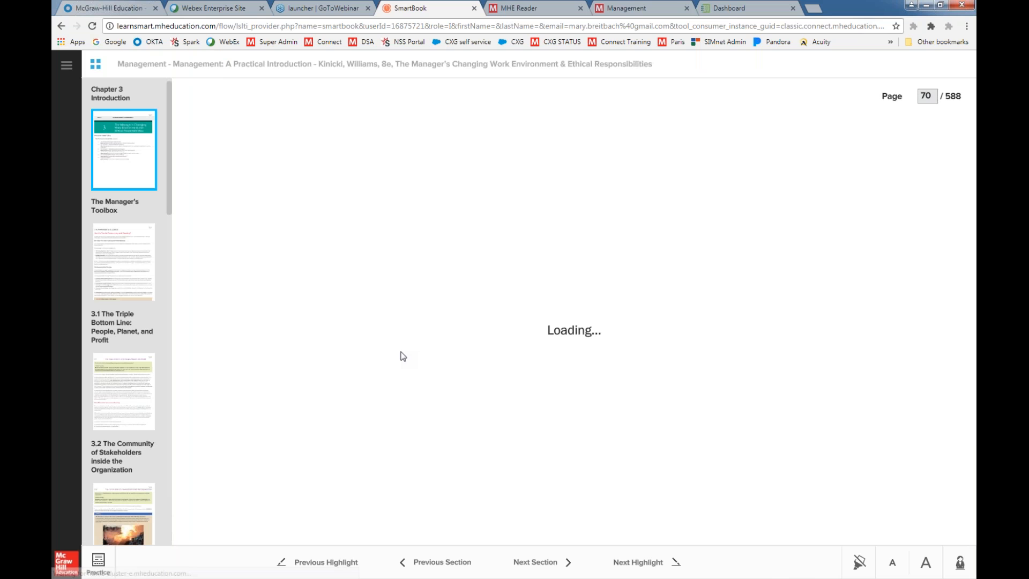
Browse chapter 3 from its introduction through The Manager's Toolbox and advance by highlights to the one in section 3.2
scroll(399, 363, down, 2)
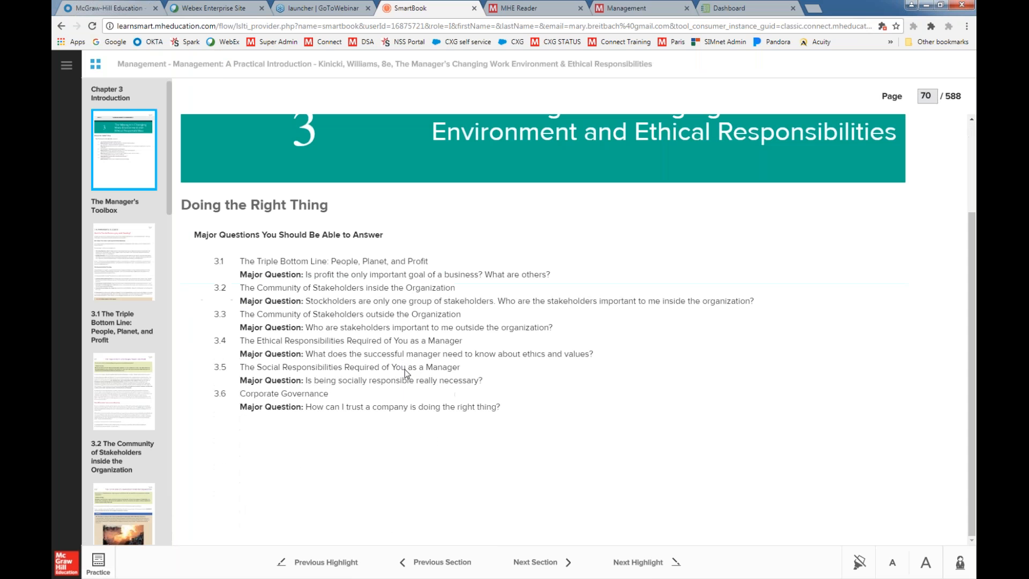
click(530, 562)
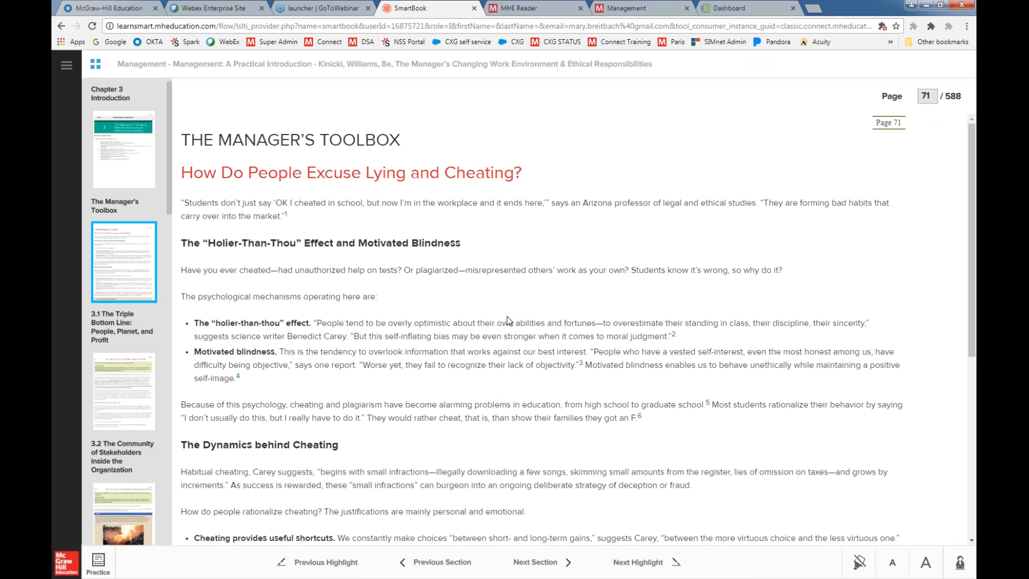
scroll(506, 322, down, 6)
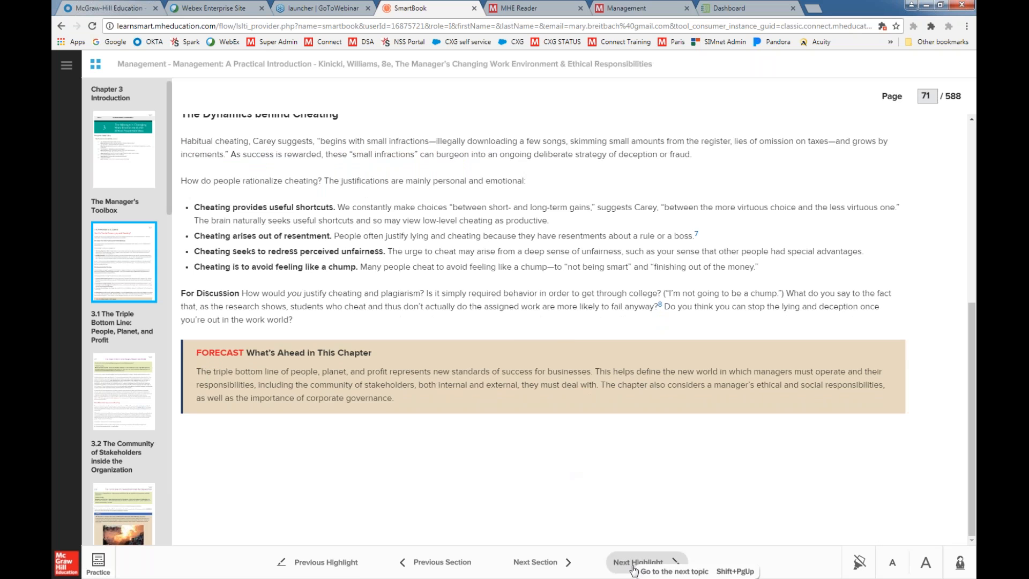
click(619, 560)
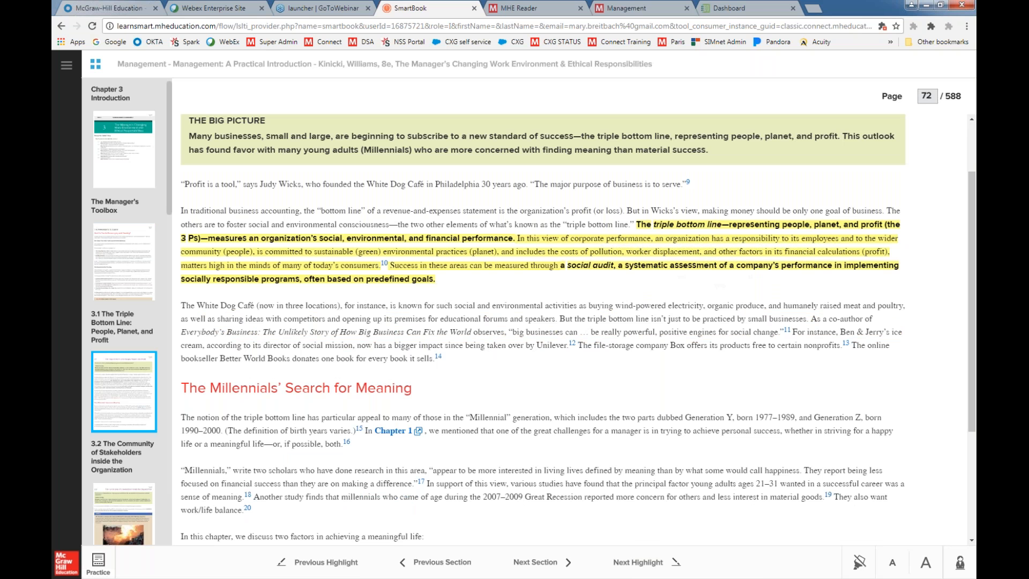
click(670, 562)
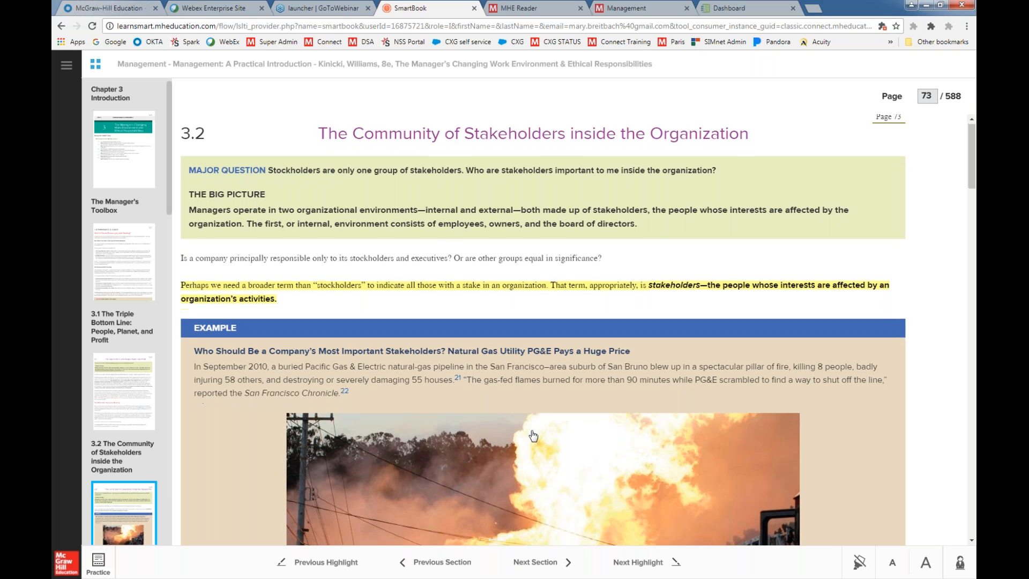
Look over the PG&E example in section 3.2 and switch the yellow highlighting off and back on
scroll(613, 302, down, 4)
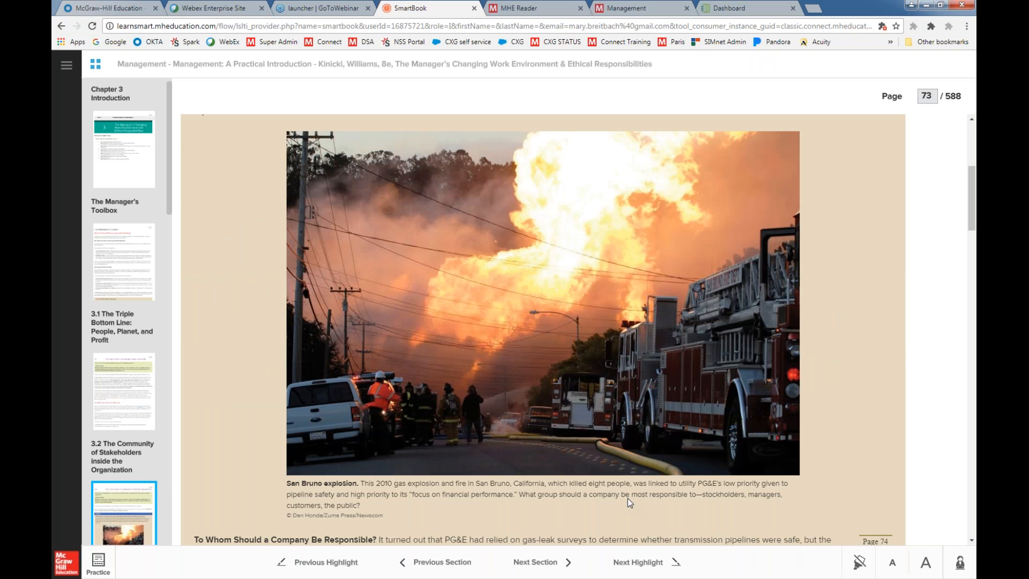
scroll(628, 497, up, 5)
click(859, 563)
click(859, 563)
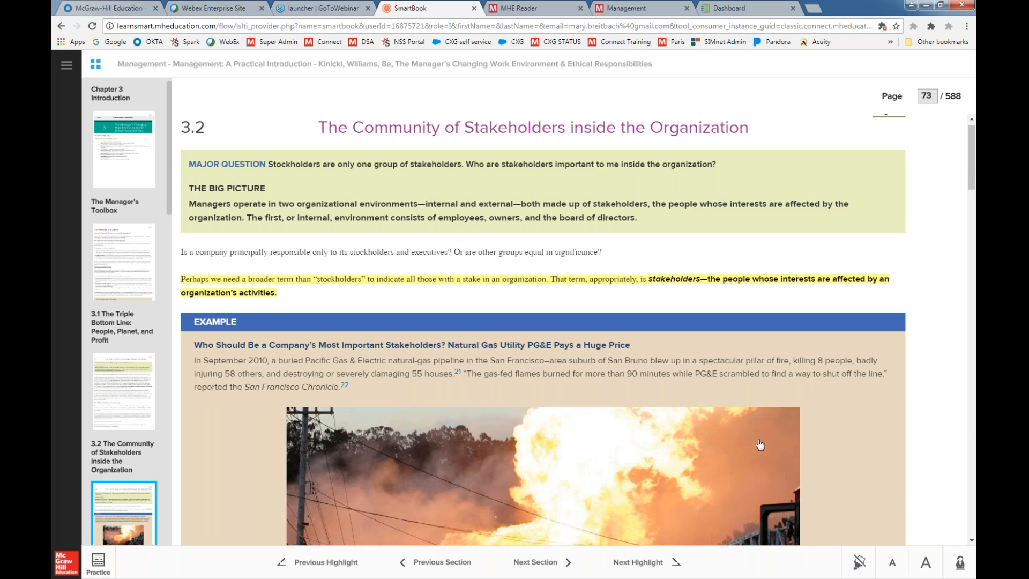
Advance to the next highlight, read section 3.2 from Internal Stakeholders through Board of Directors, and open and dismiss the SmartBook reading tip
scroll(777, 433, down, 1)
scroll(777, 433, down, 6)
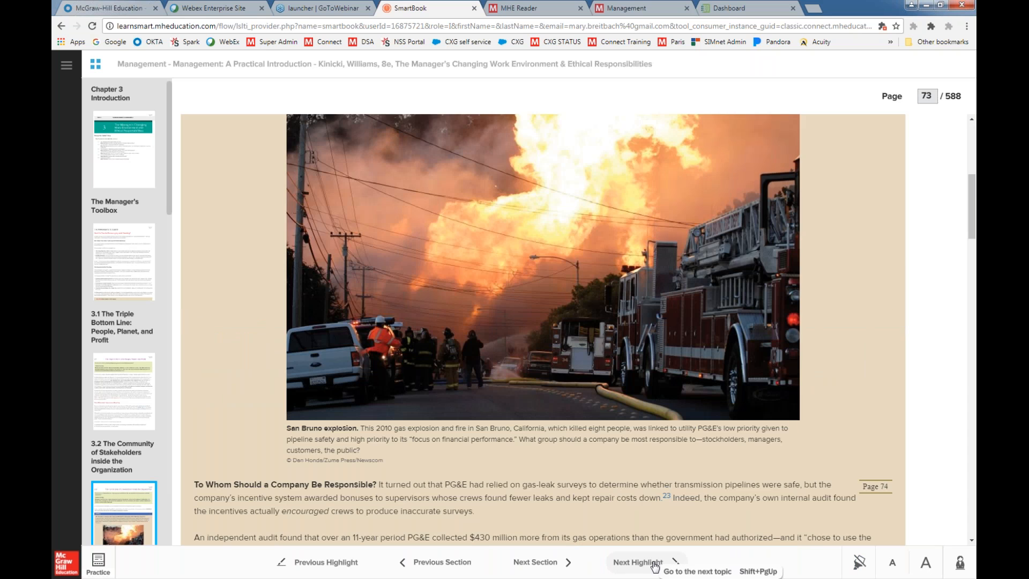
click(627, 561)
scroll(585, 467, down, 3)
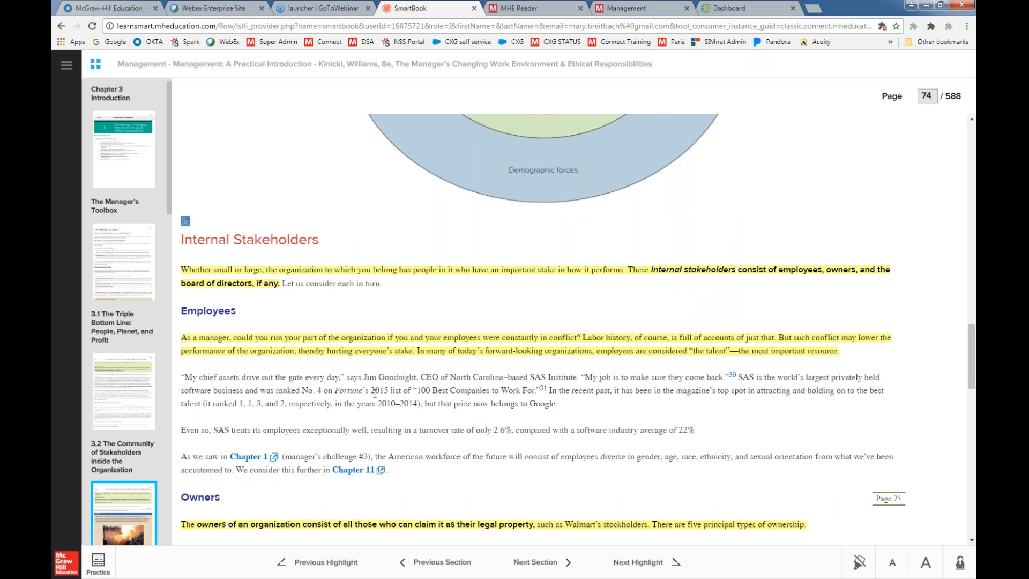
scroll(539, 431, down, 12)
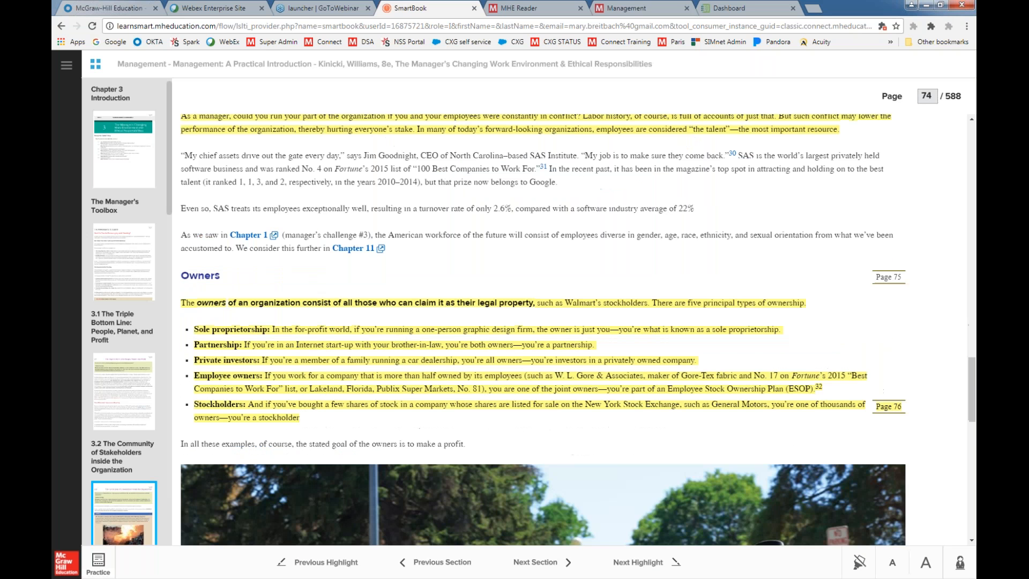
scroll(539, 430, down, 8)
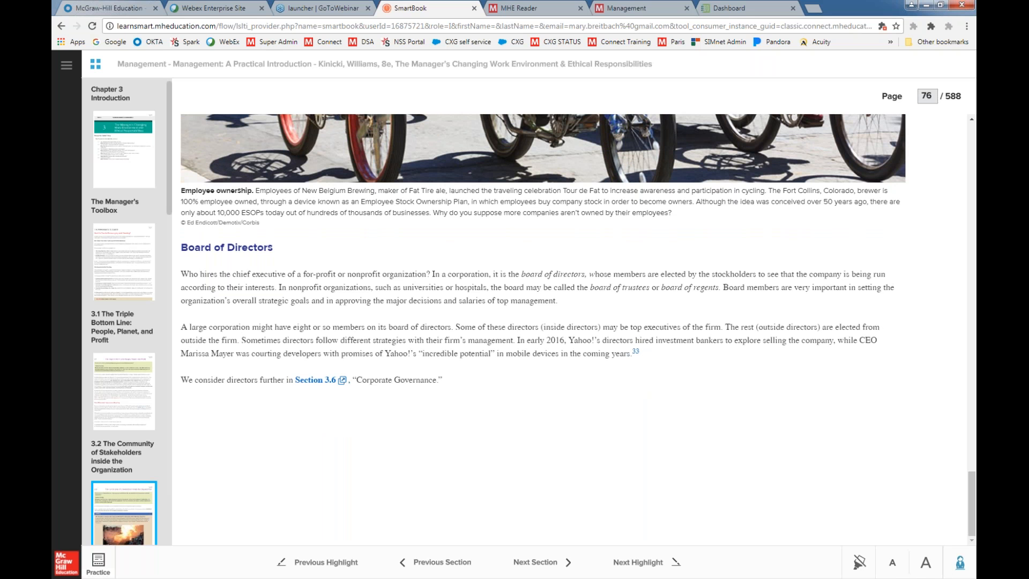
click(959, 562)
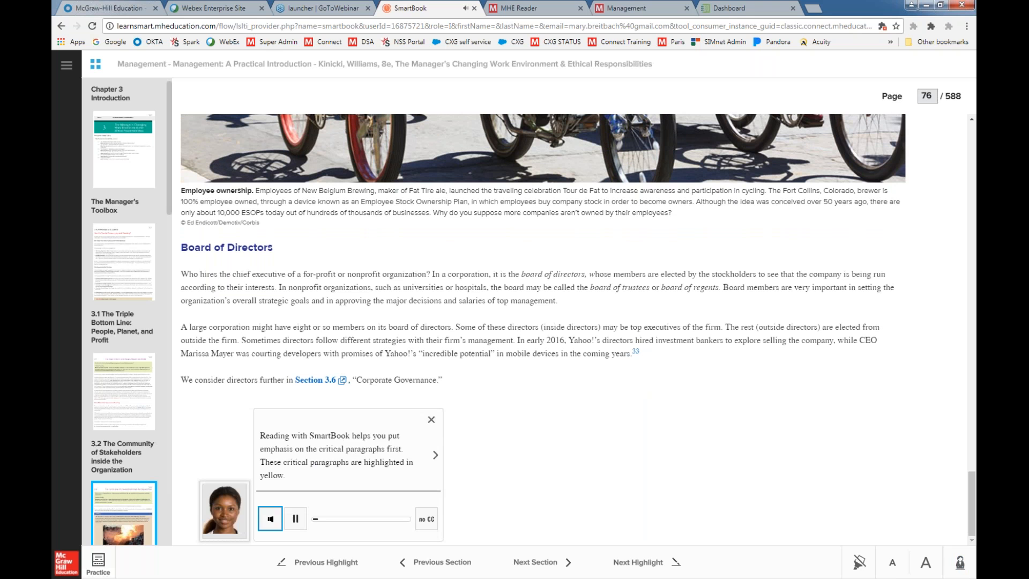
click(428, 420)
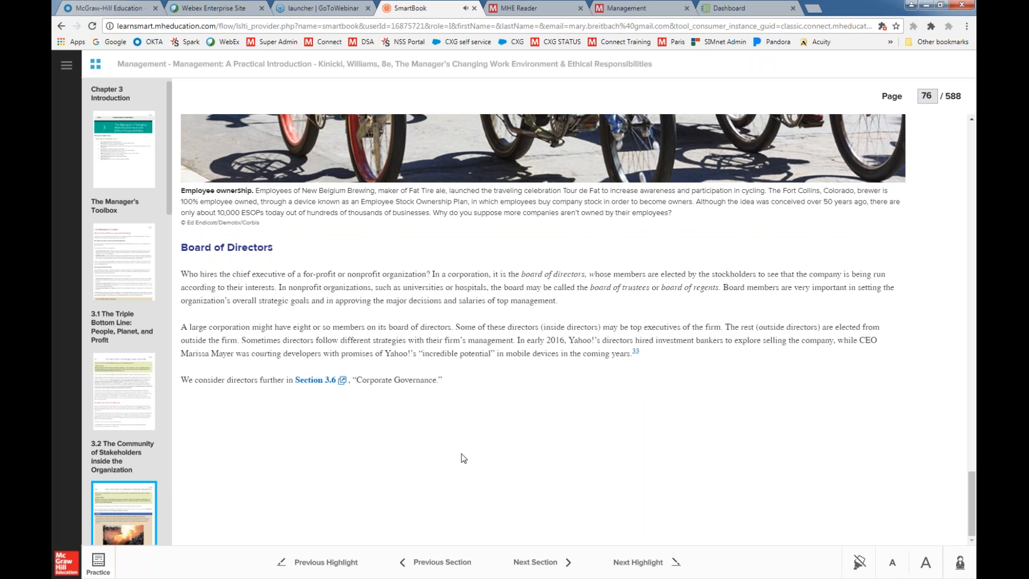
Start practice mode and answer the internal stakeholder question with employees at confidence Think so, continuing past the feedback
click(99, 561)
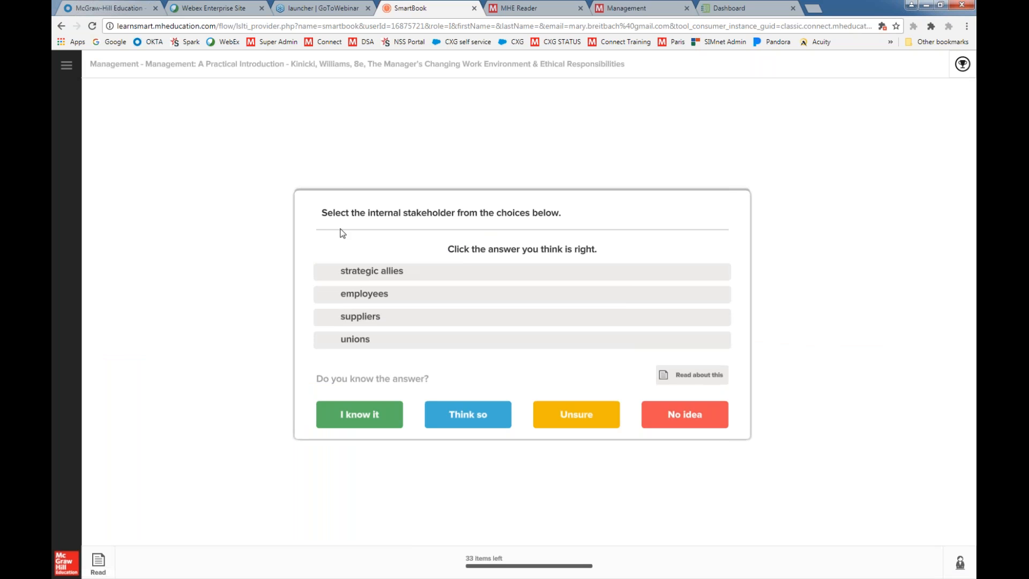
click(361, 301)
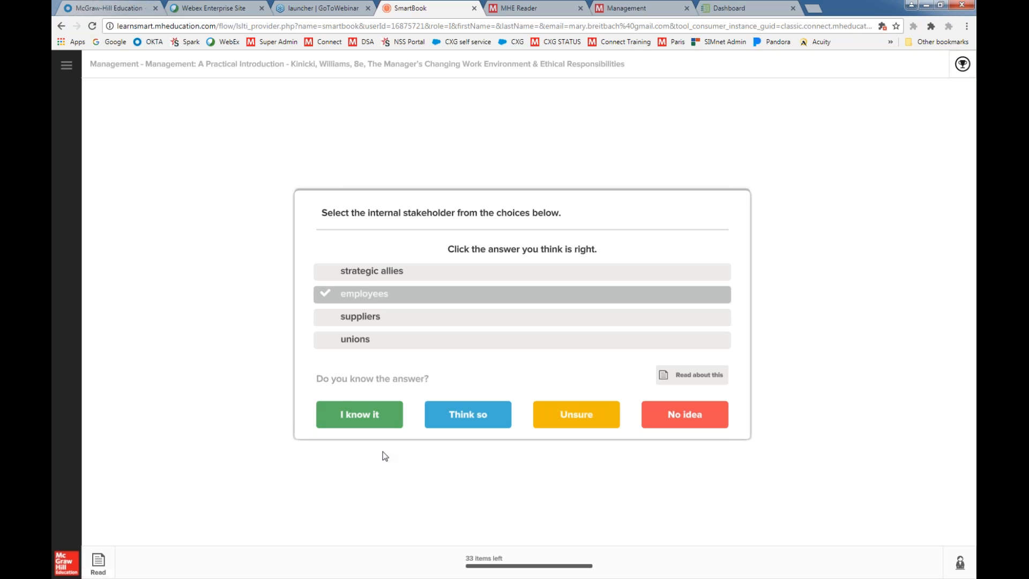
click(462, 421)
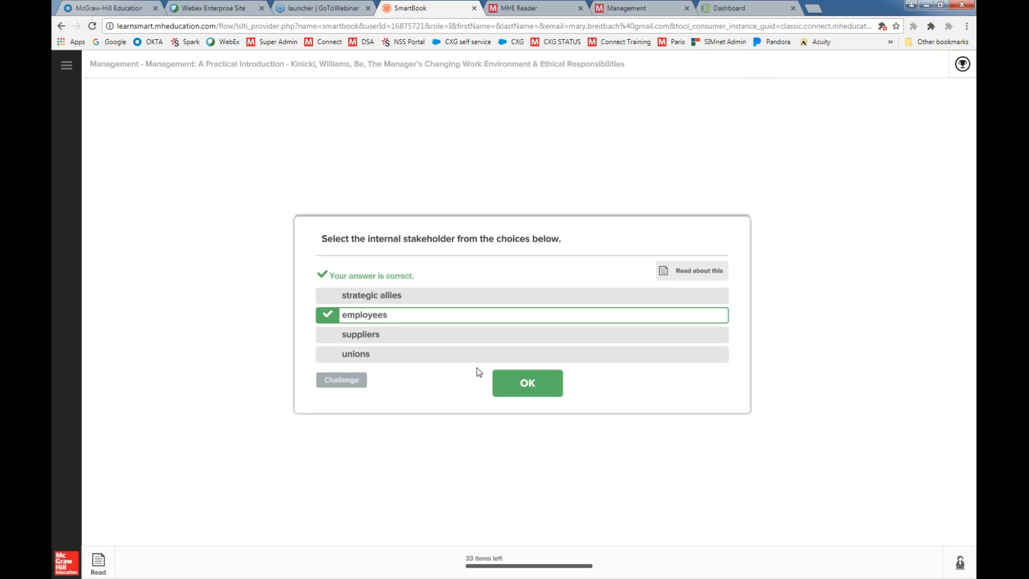
click(528, 383)
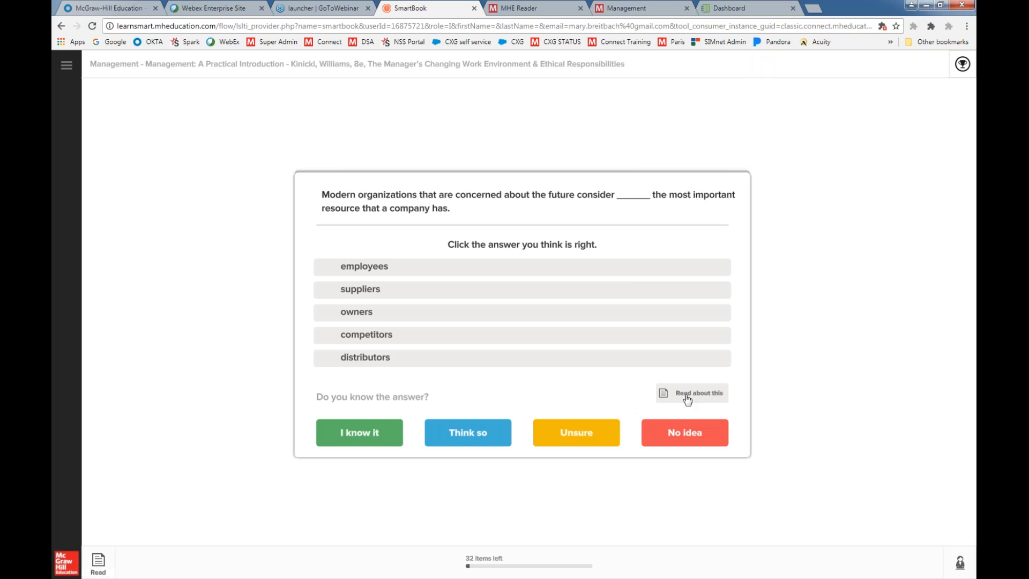
Consult the reading for the most important resource question, return to practice, and answer employees at confidence I know it
click(688, 395)
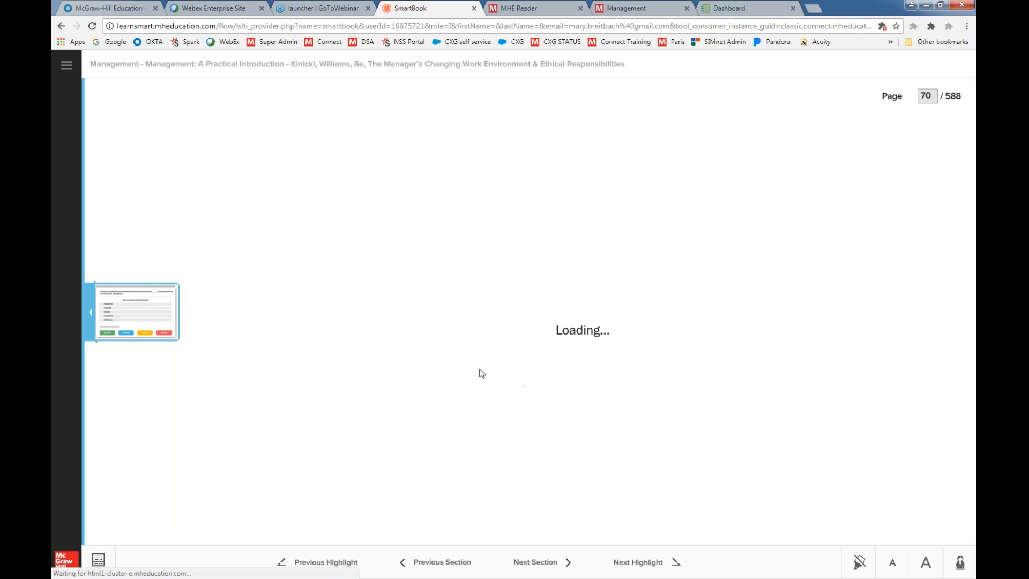
scroll(456, 367, down, 20)
scroll(443, 363, down, 5)
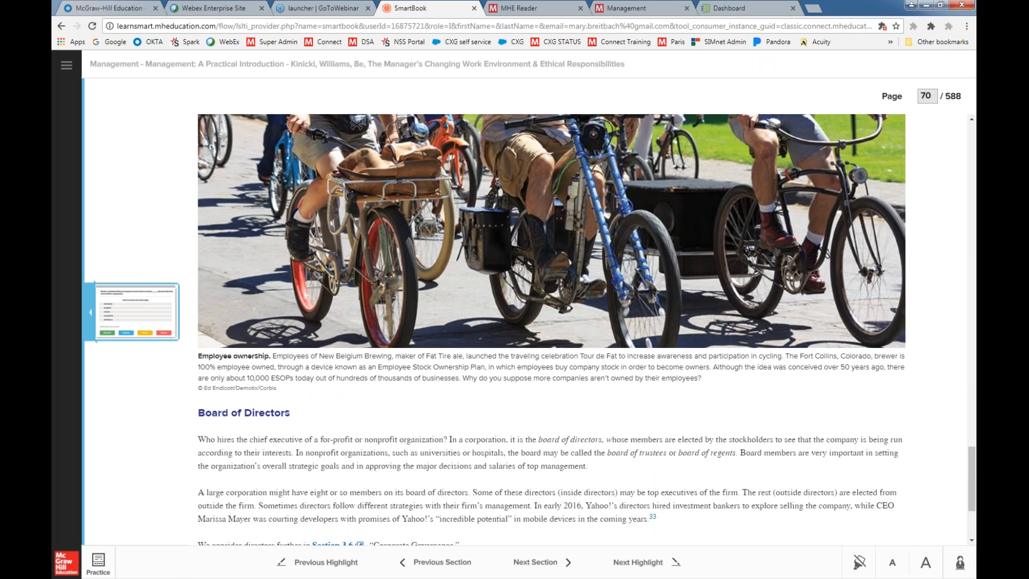
click(98, 562)
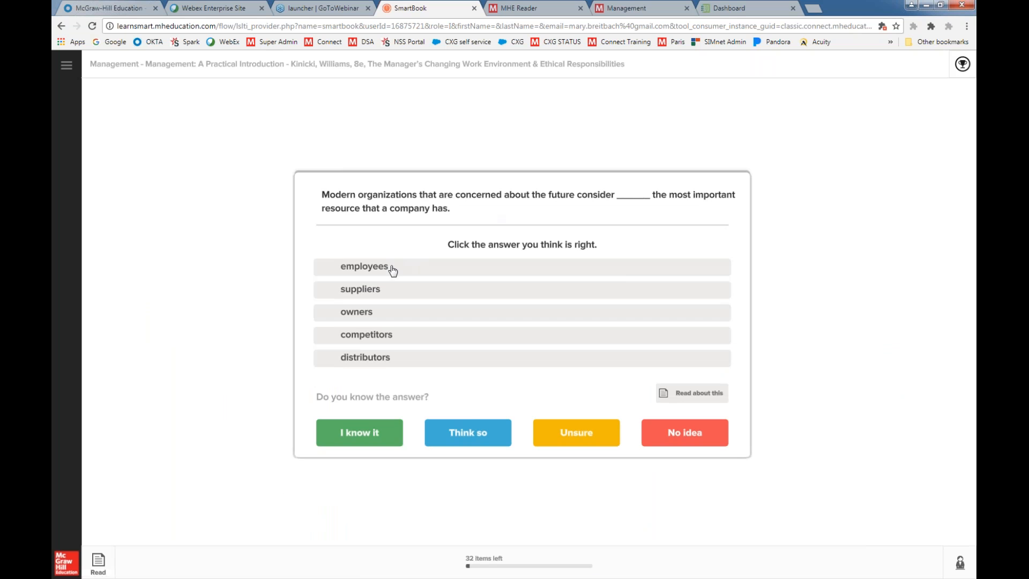
click(390, 268)
click(397, 431)
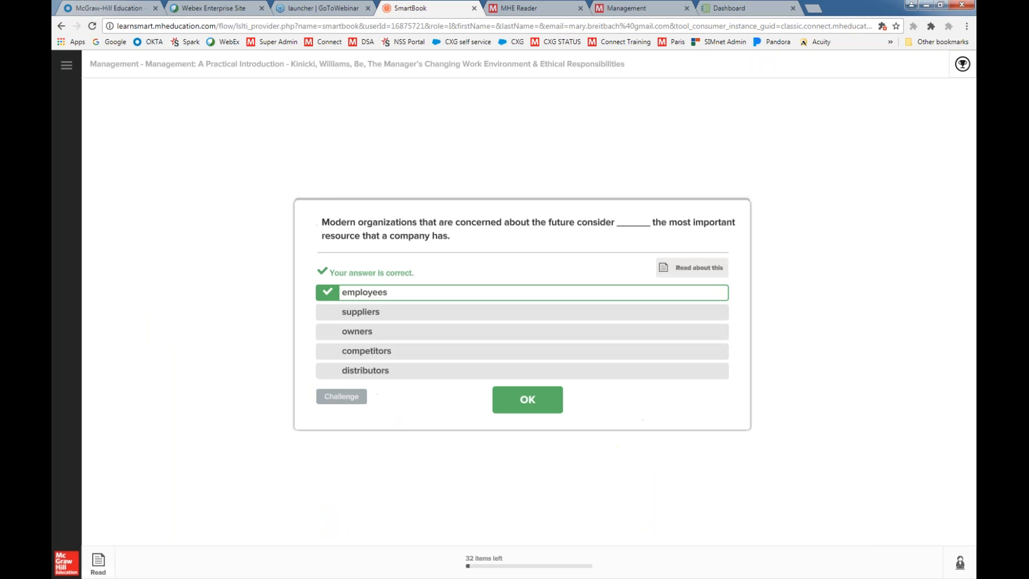
click(528, 402)
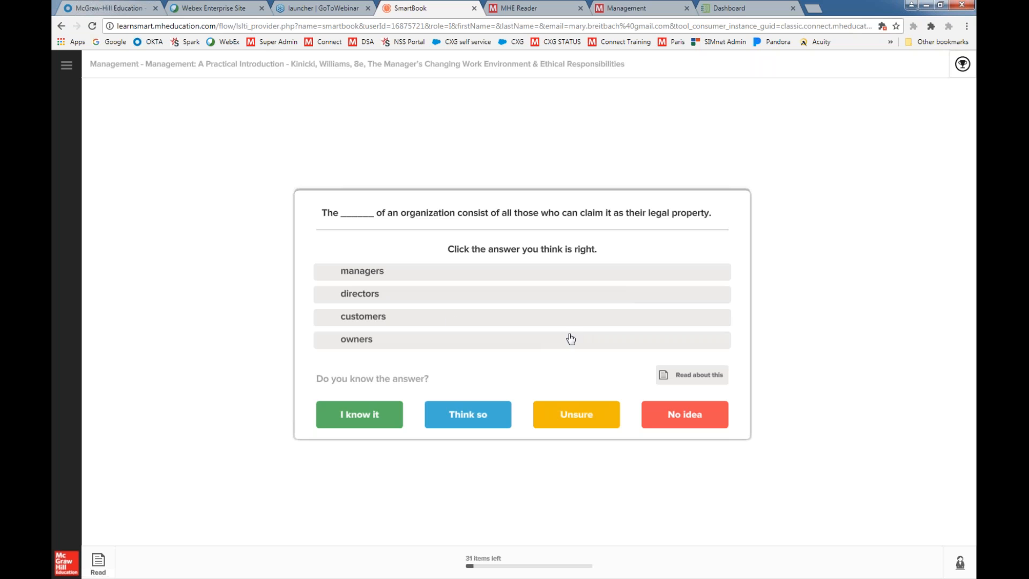
Answer the question about who can claim an organization as legal property with managers at confidence I know it, and continue
click(375, 274)
click(359, 416)
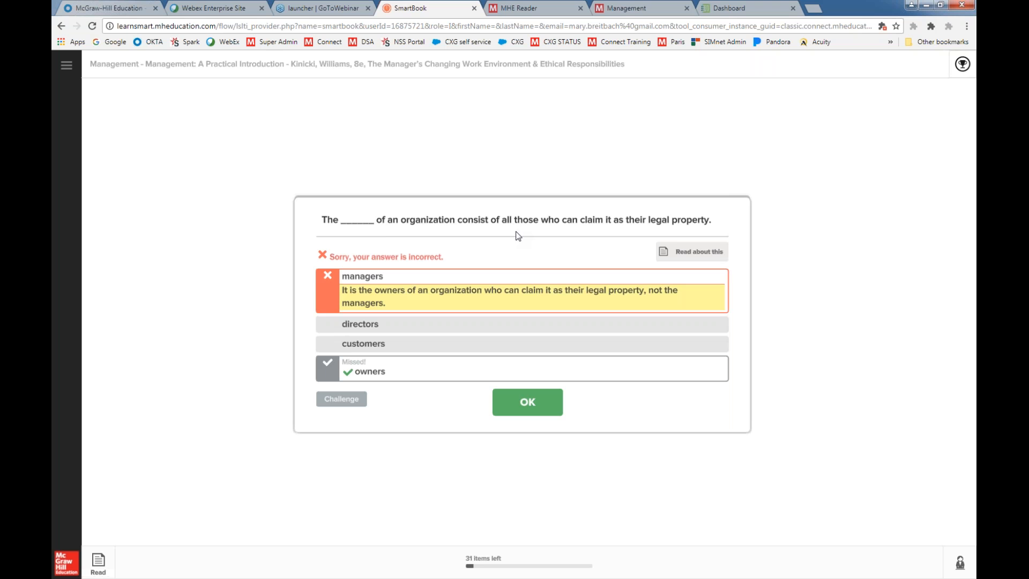
click(523, 407)
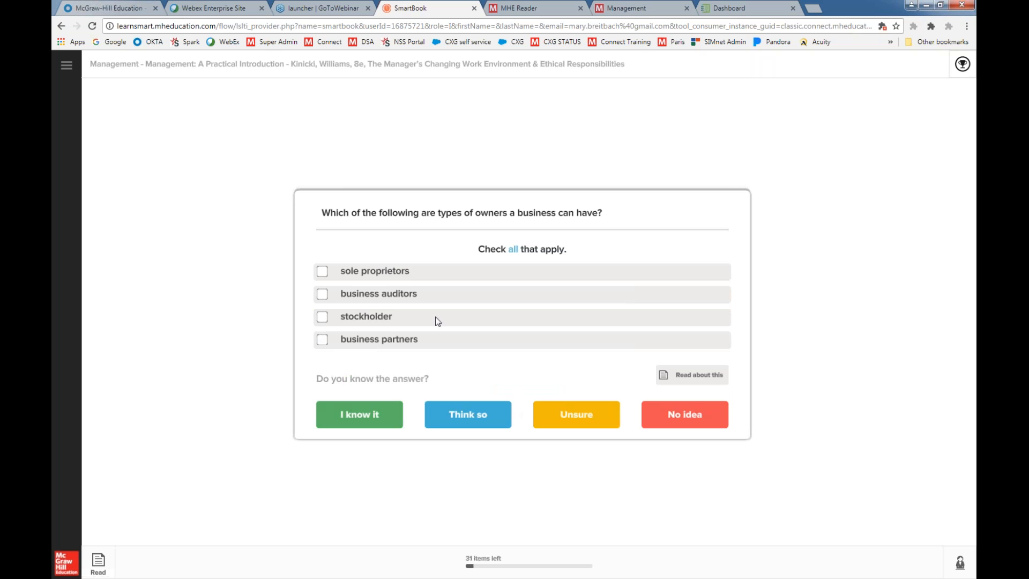
Answer the types of business owners question with sole proprietors and business auditors at confidence Think so, and continue
click(322, 271)
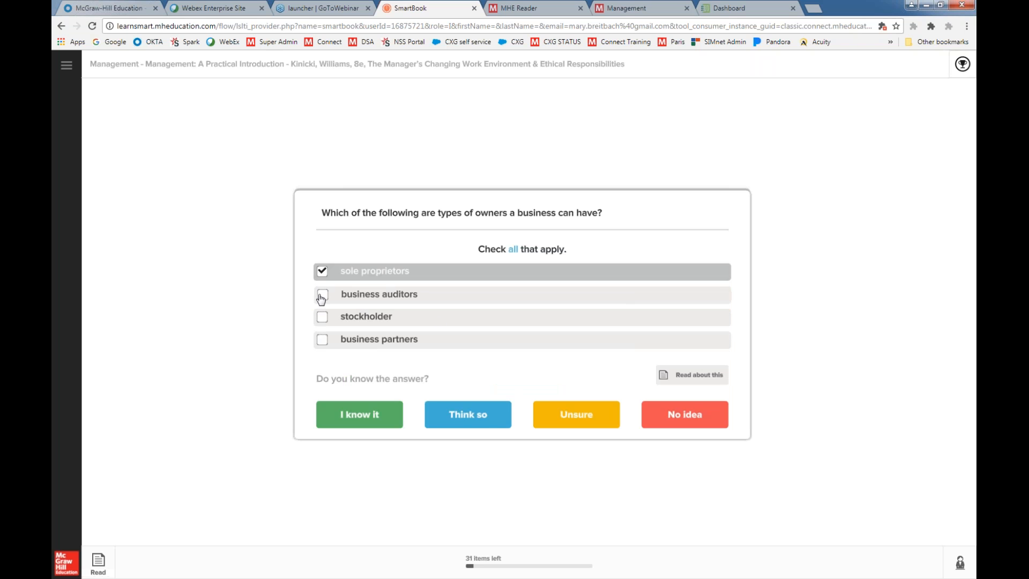
click(322, 294)
click(484, 427)
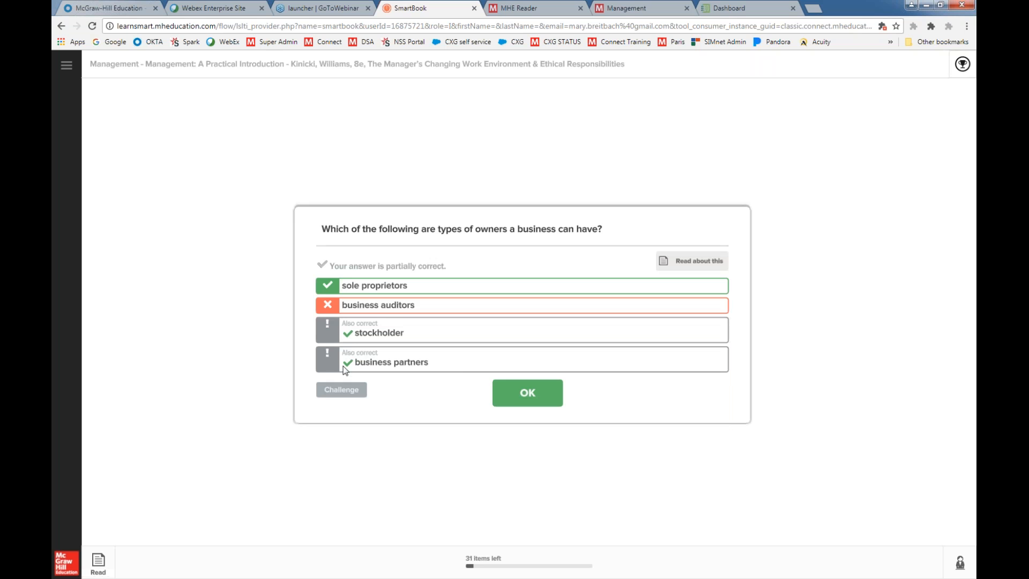
click(536, 395)
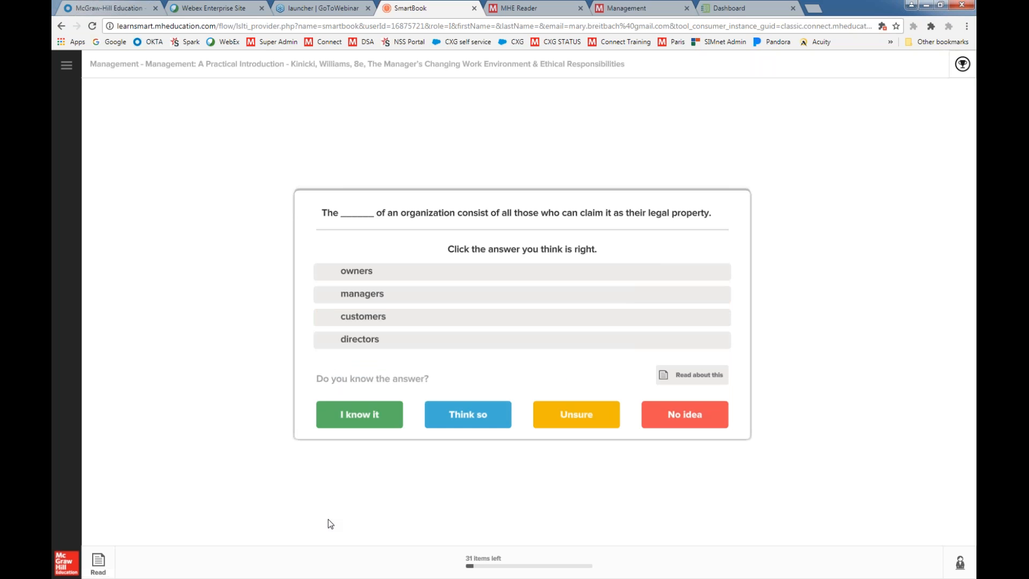
Return from practice to the section 3.2 reading and leave SmartBook for the Connect section page
click(98, 566)
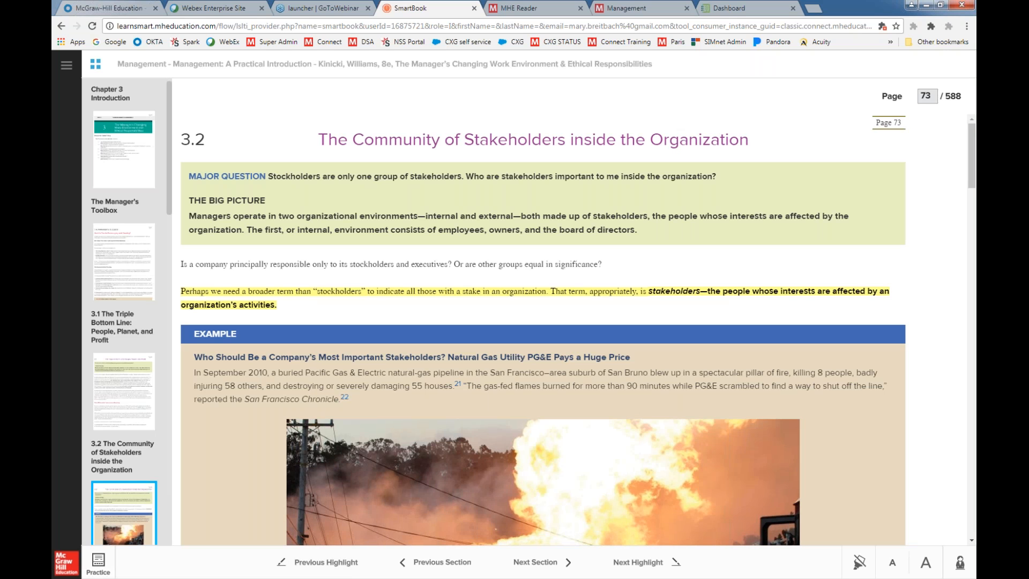
click(344, 398)
click(68, 66)
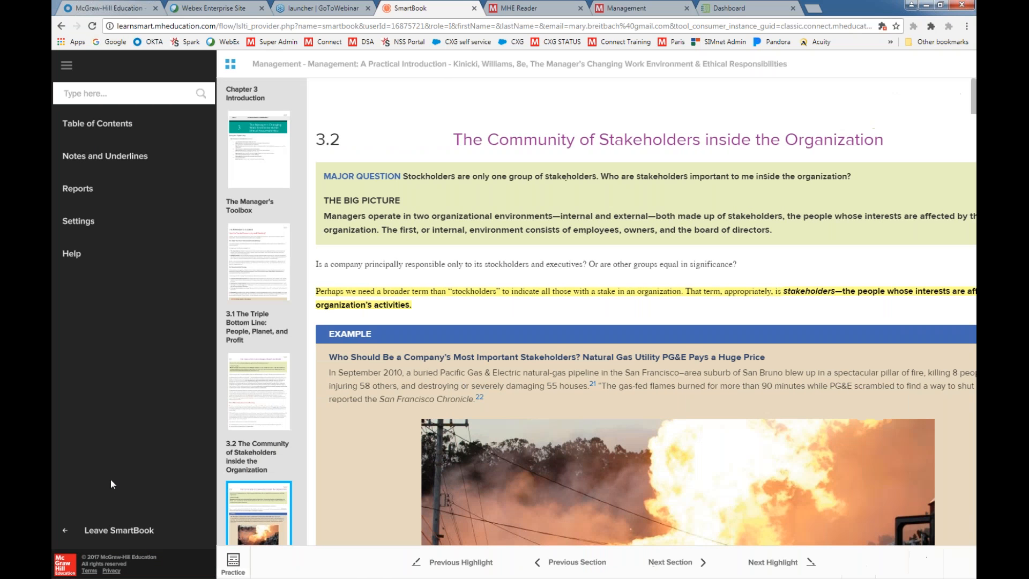
click(119, 530)
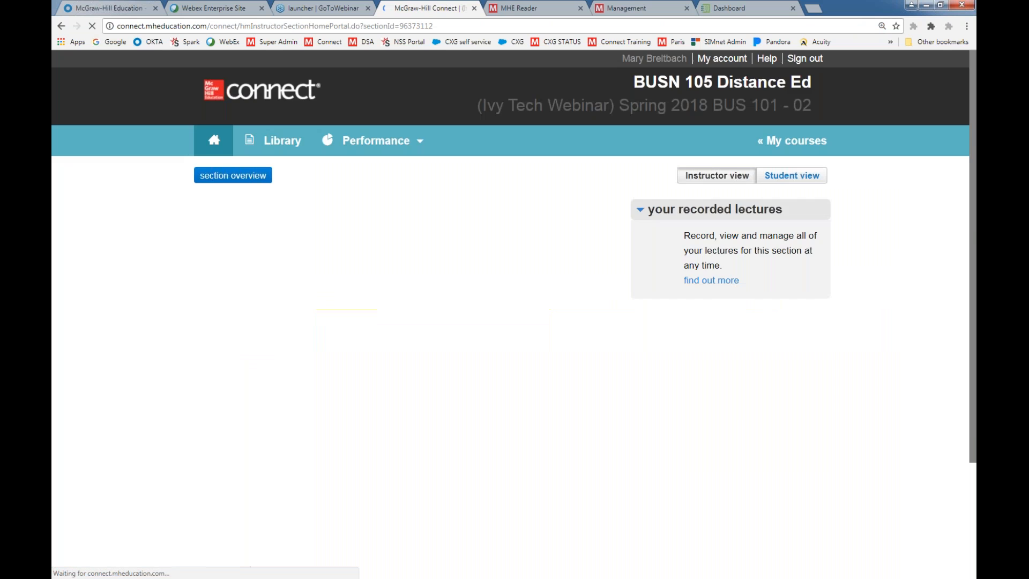
Look over the section's assignments and open the LearnSmart assignment Chapter 1. The Exceptional Manager for editing
scroll(737, 436, down, 3)
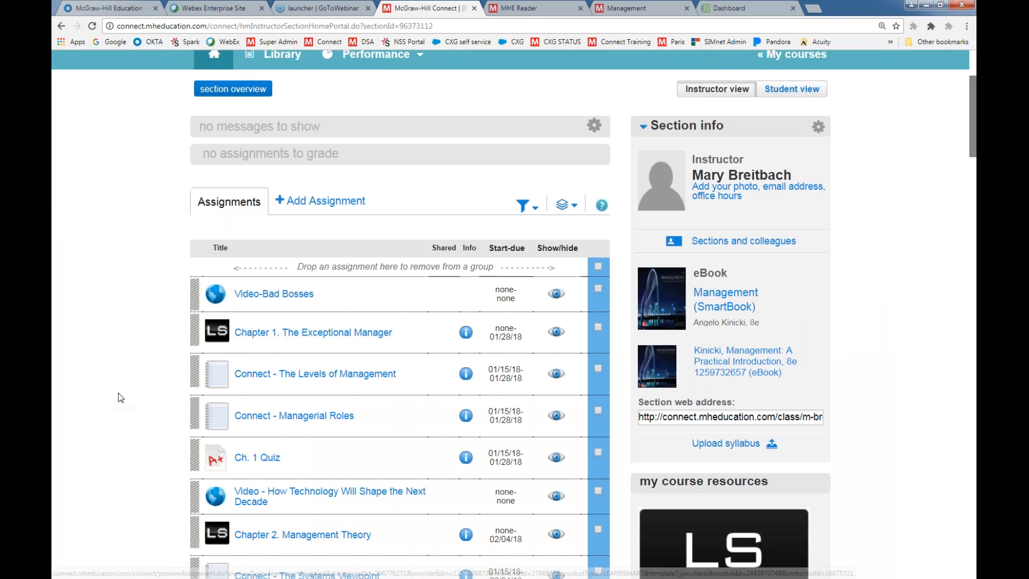
scroll(123, 391, down, 2)
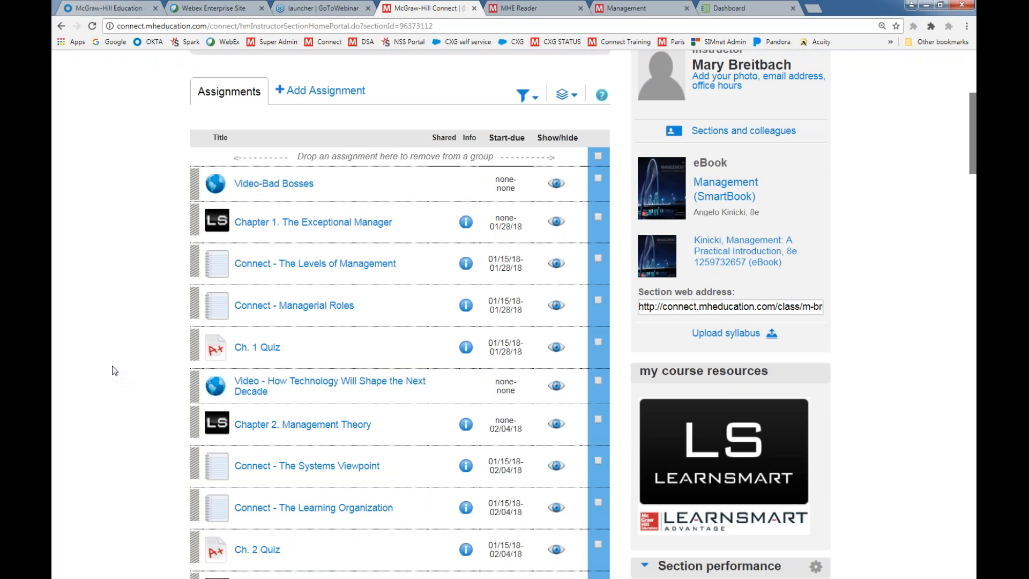
scroll(111, 361, up, 1)
scroll(104, 355, up, 1)
scroll(116, 337, up, 1)
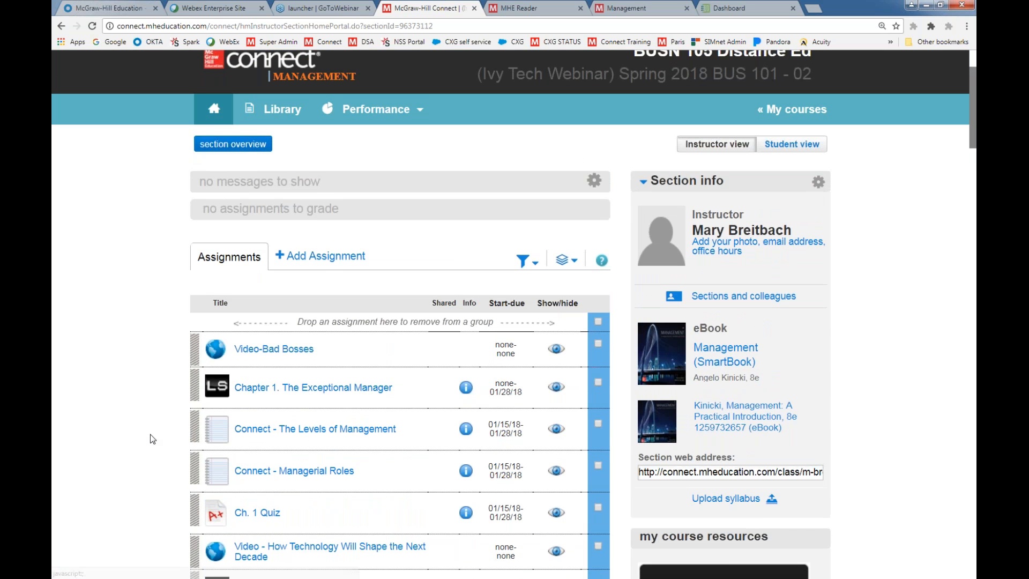
scroll(116, 336, down, 1)
click(260, 335)
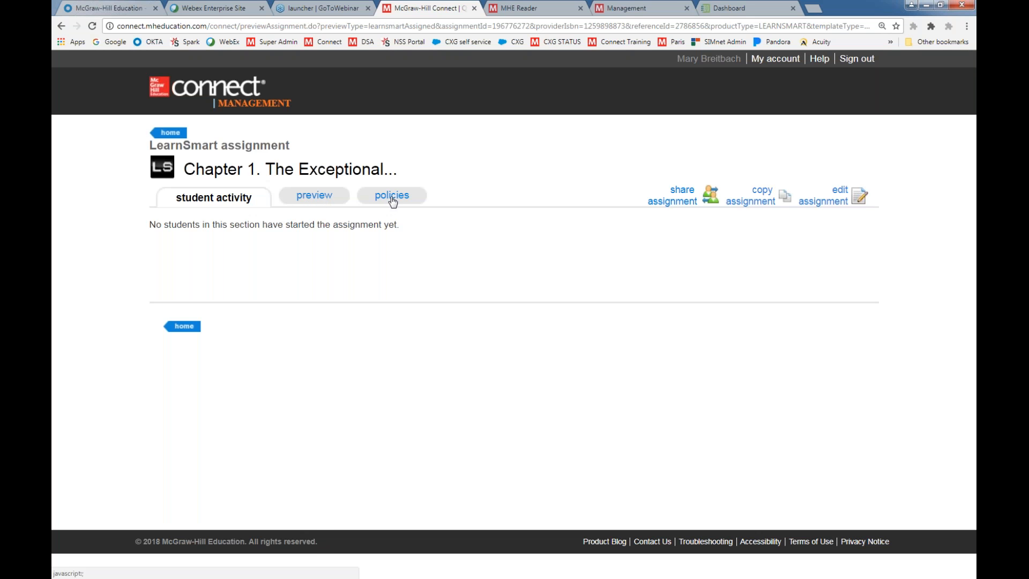
click(832, 202)
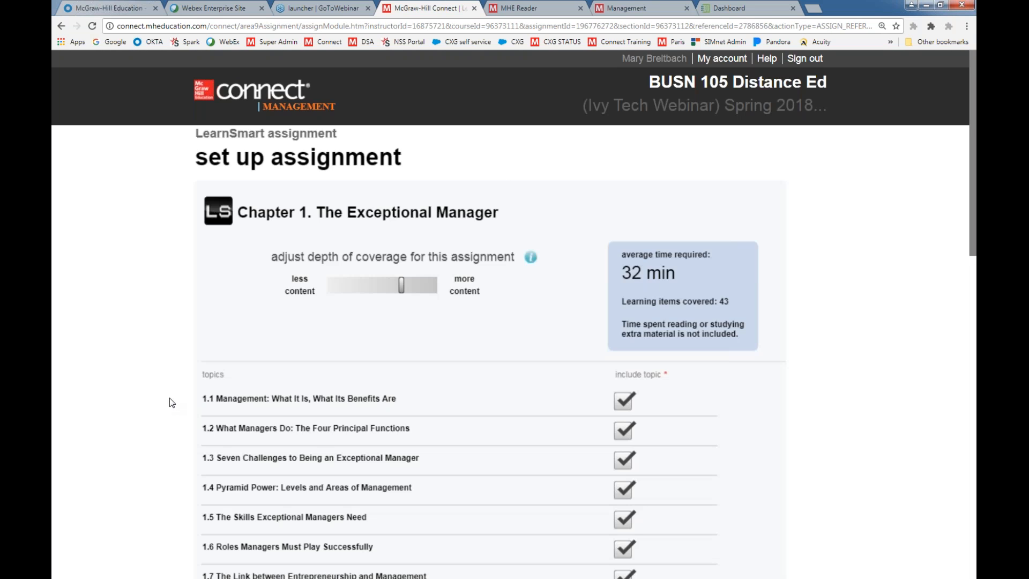
Try excluding topic 1.7 and raising the depth of coverage toward more content, restoring both settings
scroll(170, 398, down, 1)
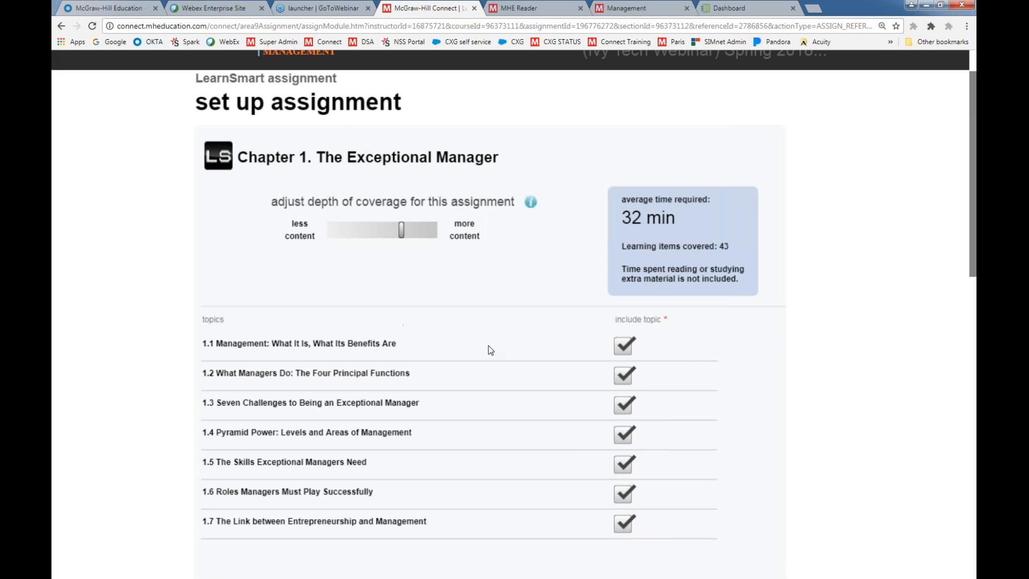
click(617, 532)
click(623, 530)
drag(403, 236, 443, 233)
drag(434, 232, 400, 231)
Review the included topics, average time and assignment score, keep the score at 5 points, and continue to assigning it to students
scroll(410, 329, down, 2)
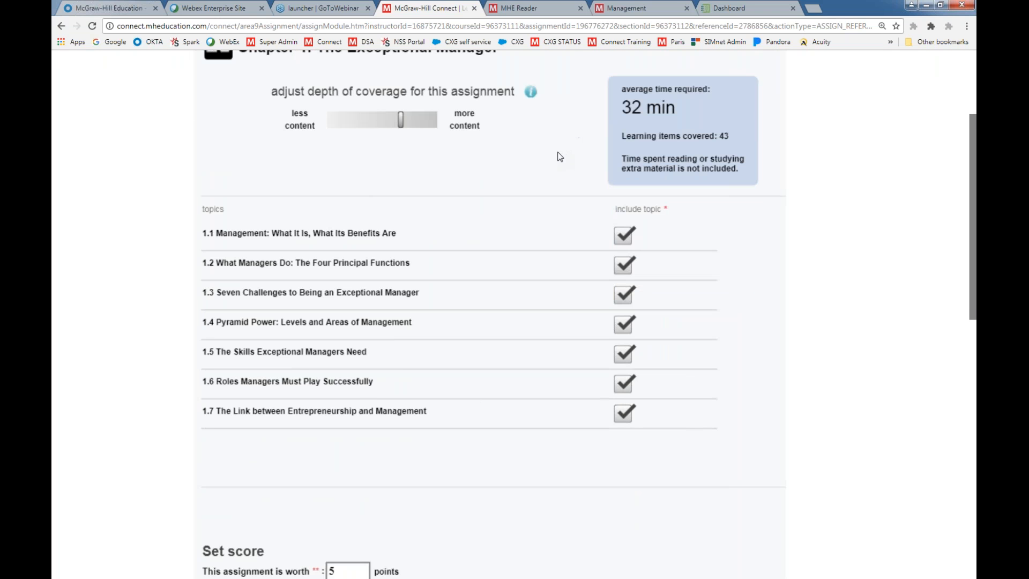
scroll(556, 156, up, 1)
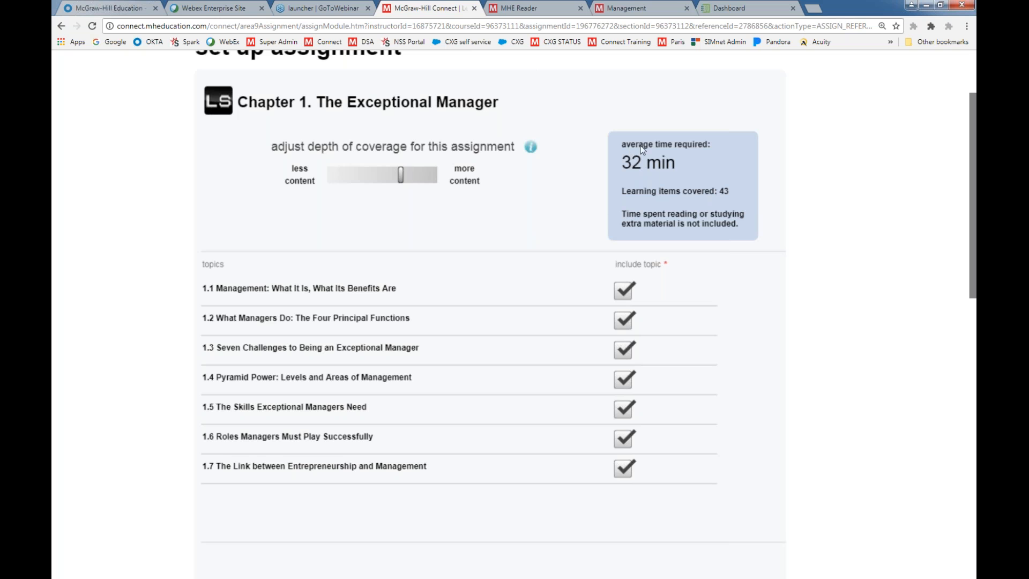
scroll(565, 213, down, 4)
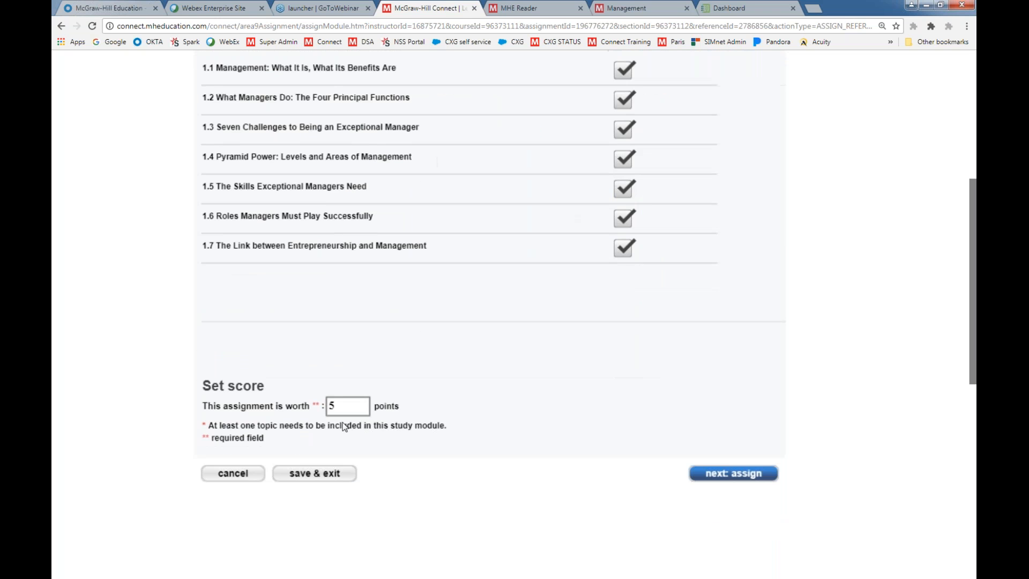
double_click(342, 405)
click(761, 477)
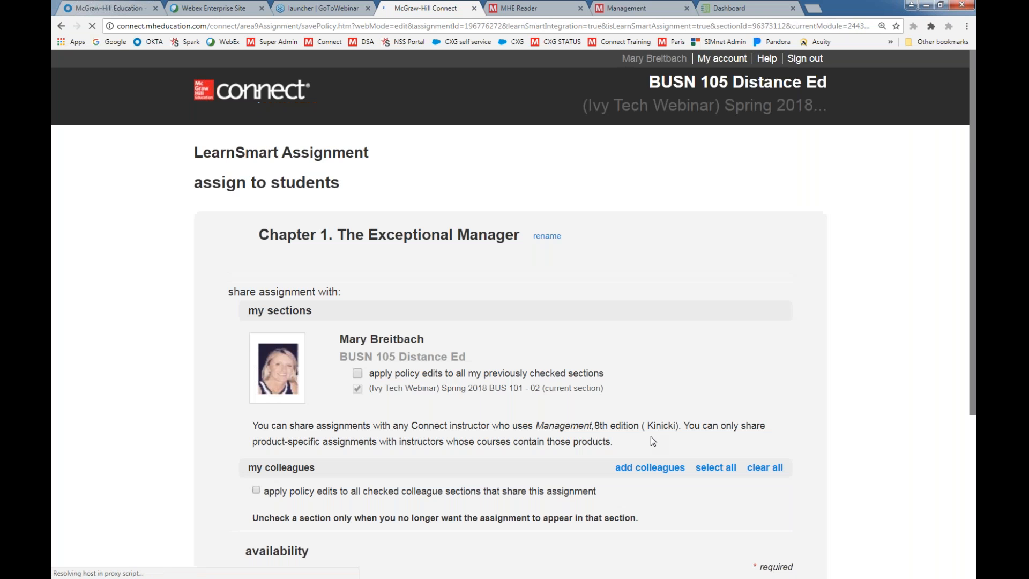
Assign the Chapter 1 LearnSmart assignment with its 01/28/2018 due date and return to the section home page
scroll(688, 462, down, 3)
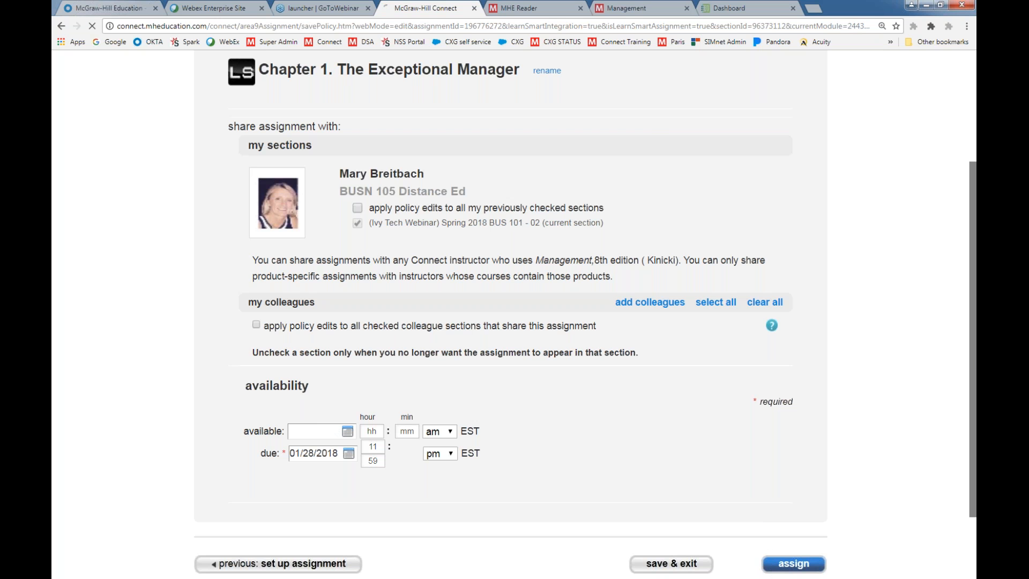
click(786, 567)
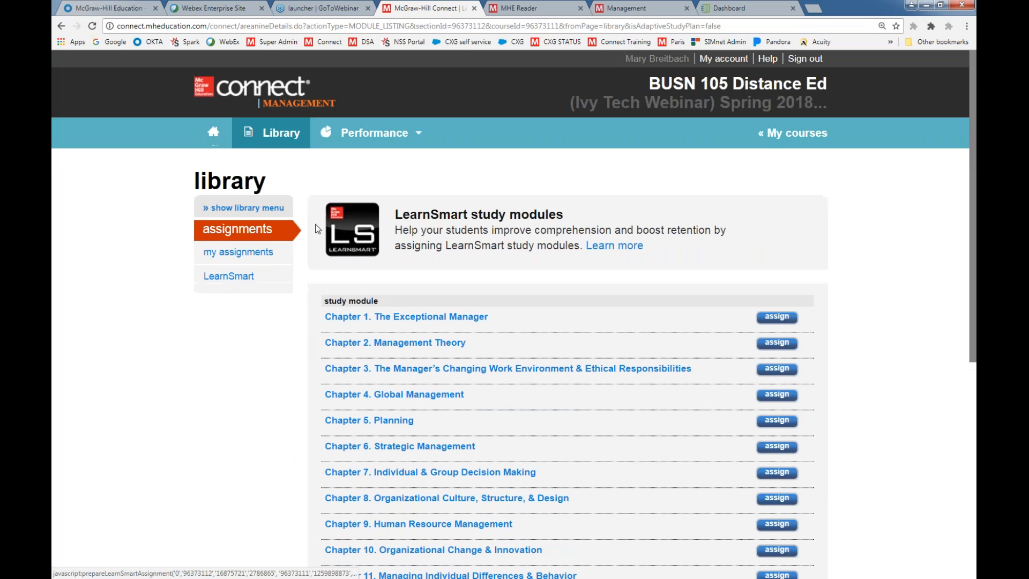
click(214, 132)
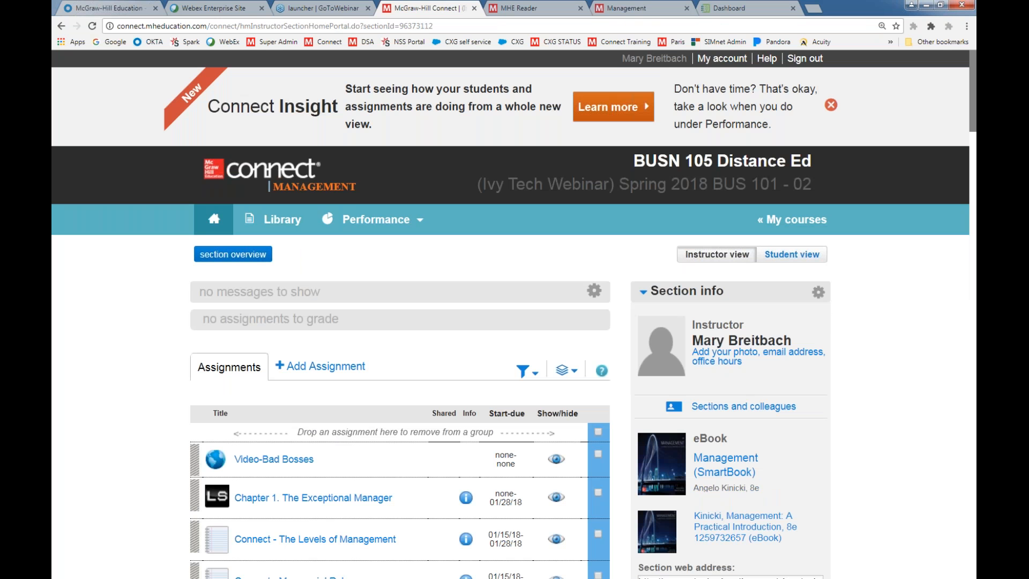
Check the student activity for the Chapter 1 LearnSmart assignment and go back to the section's assignment list
click(309, 505)
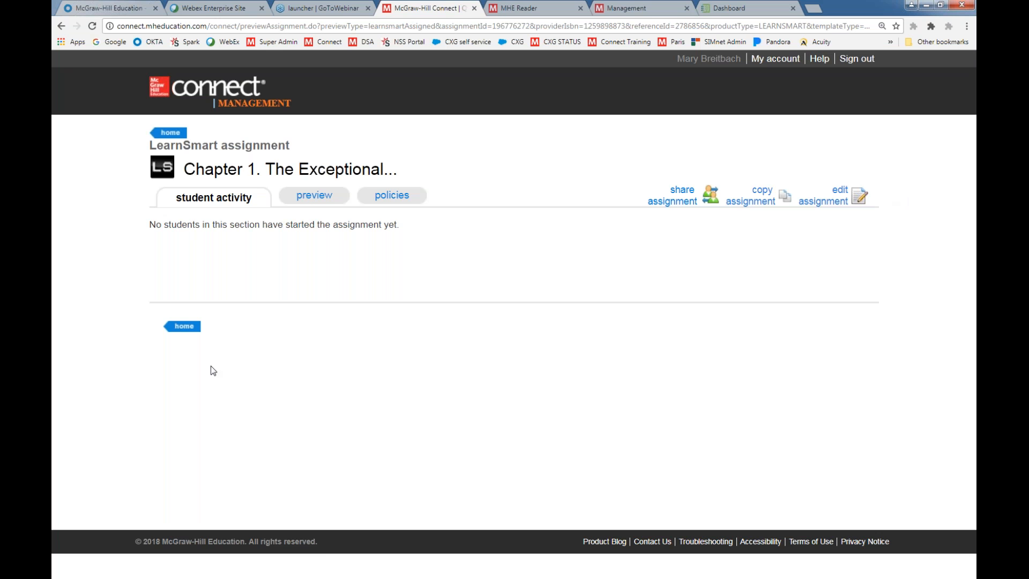
click(183, 328)
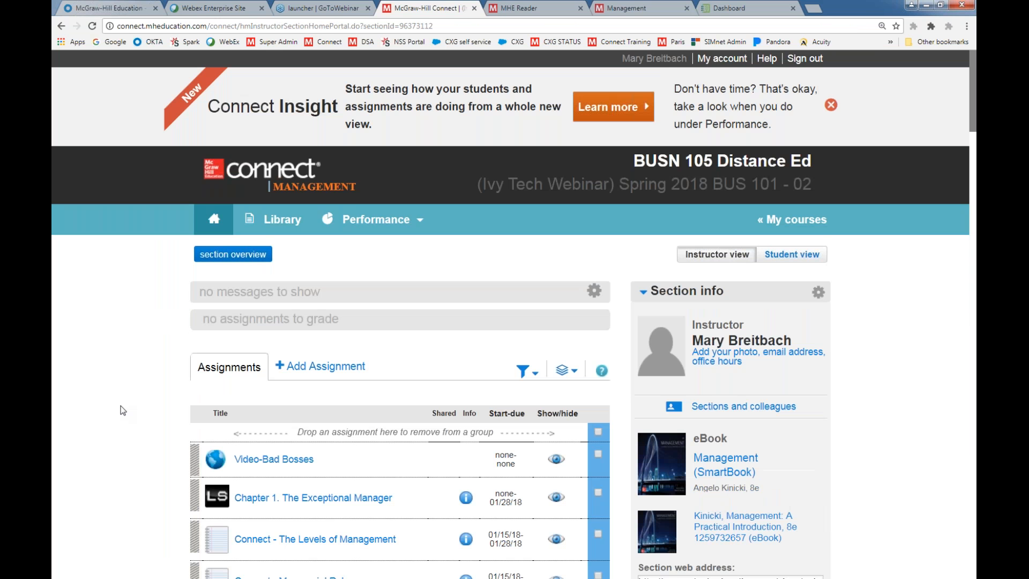
scroll(120, 410, down, 2)
scroll(123, 411, down, 1)
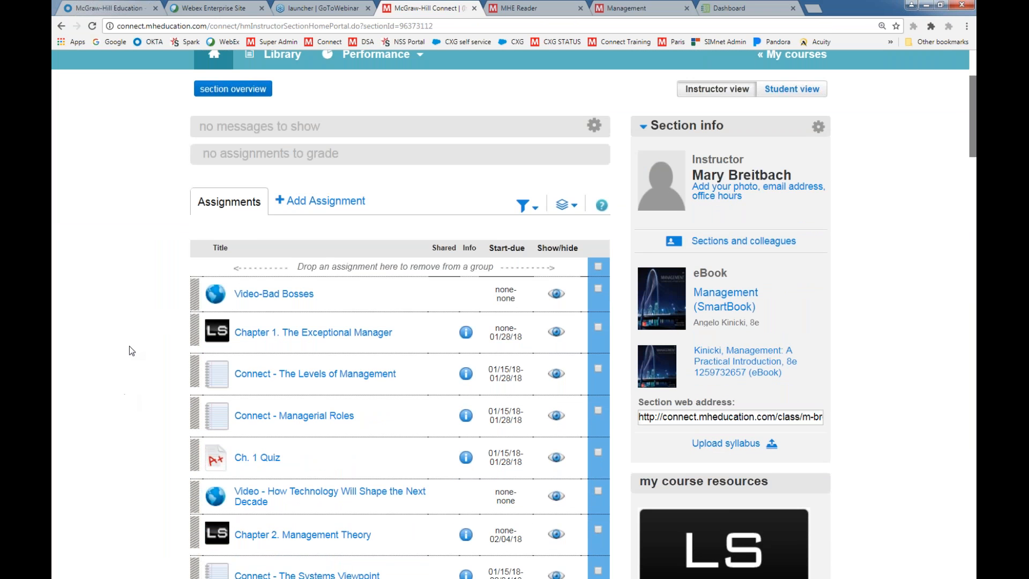
Add a new LearnSmart assignment for the study module Chapter 2. Management Theory
click(298, 205)
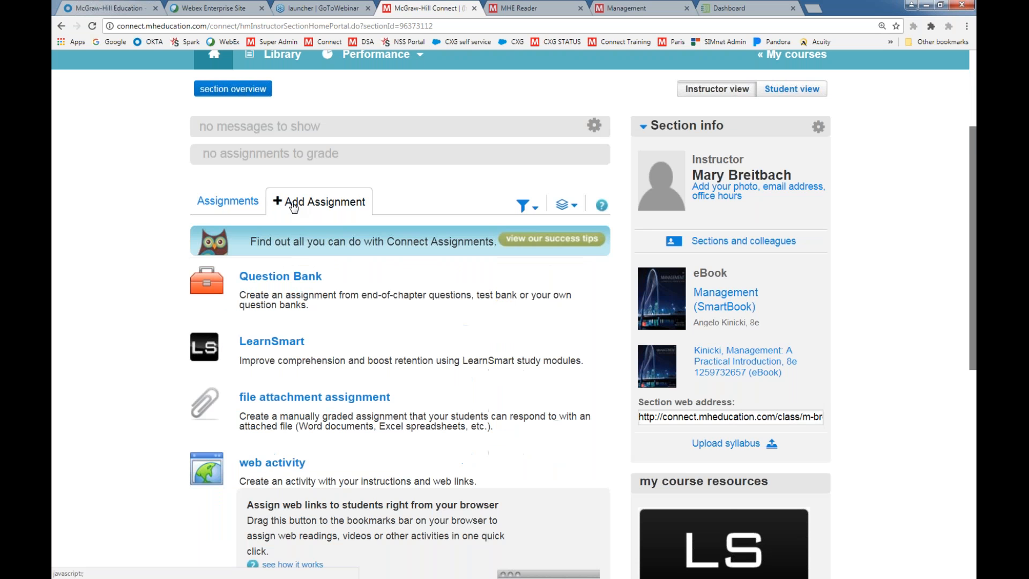
click(261, 350)
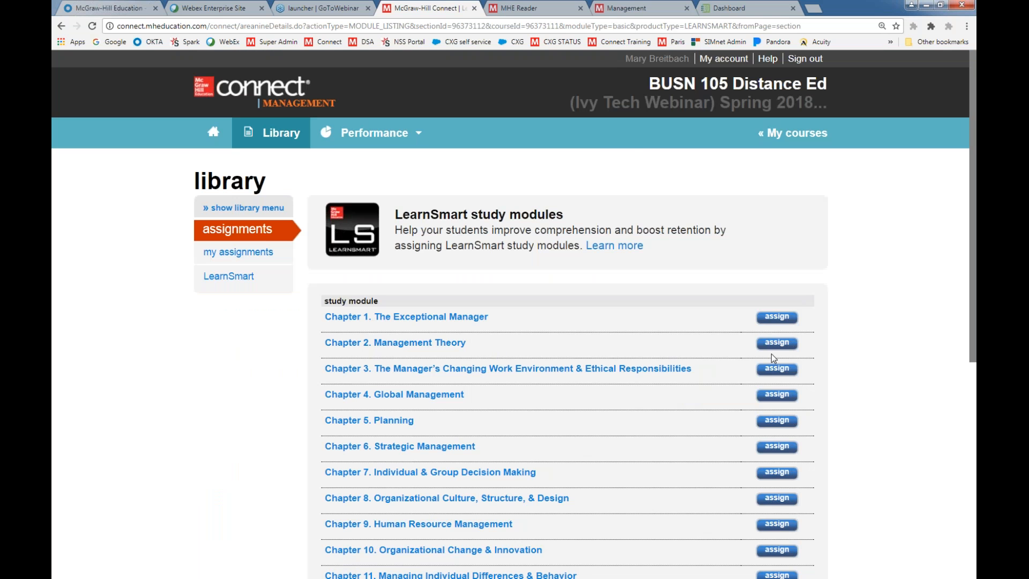
click(786, 345)
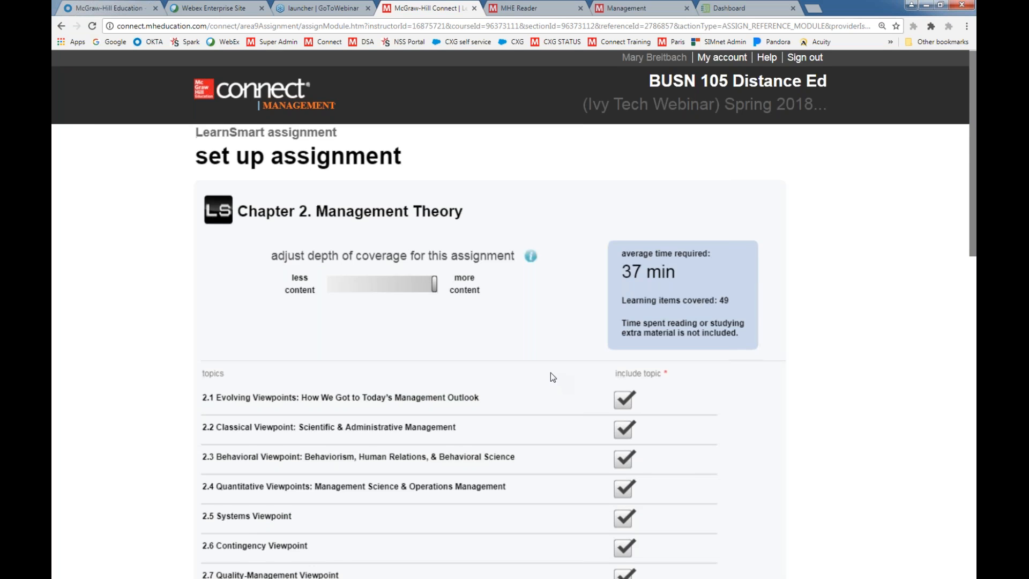
Exclude topic 2.6 Contingency Viewpoint, keep topic 2.4 included, and lower the depth of coverage to an average time of 25 min
scroll(490, 288, down, 1)
scroll(404, 363, down, 1)
click(622, 379)
click(623, 439)
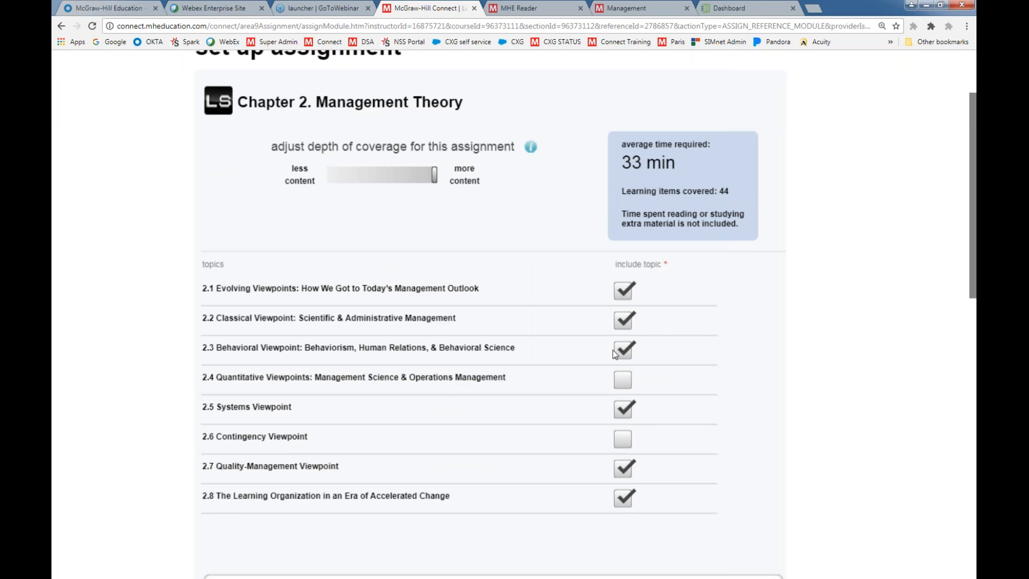
click(622, 380)
drag(434, 174, 405, 180)
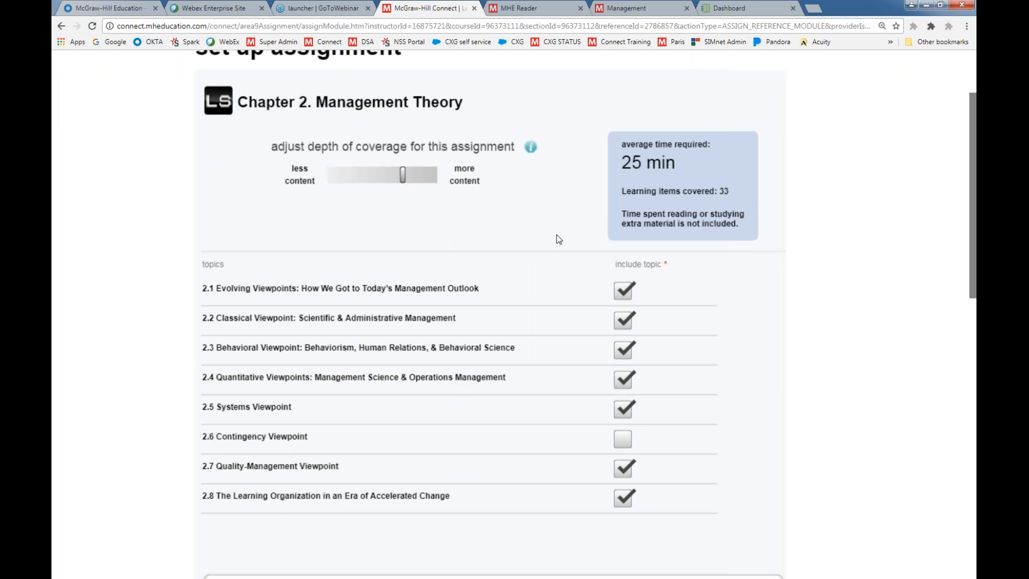
Set the Chapter 2 assignment's score to 5 points and continue to assigning it to students
scroll(315, 418, down, 4)
drag(371, 436, 315, 439)
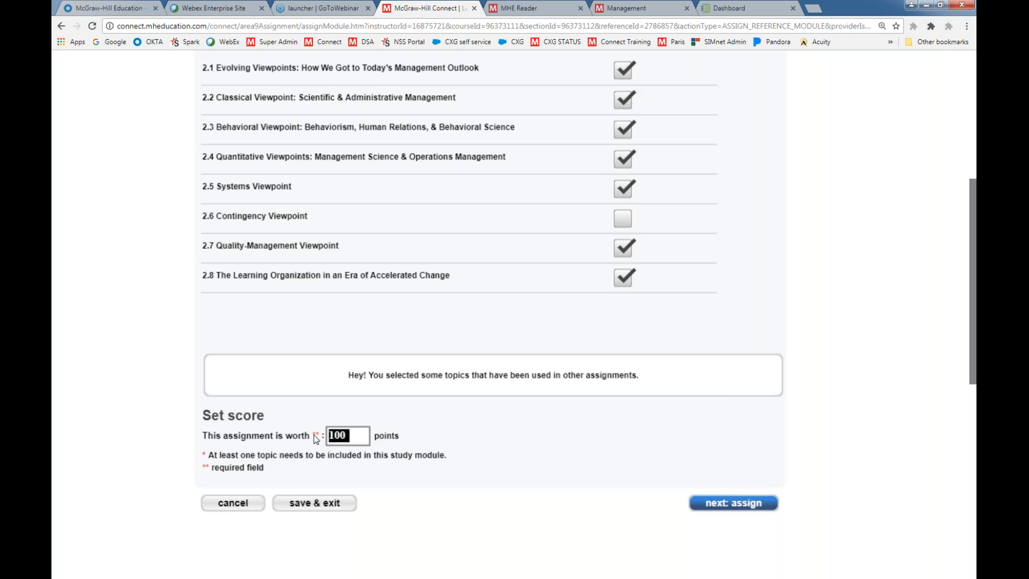
text(5)
click(705, 506)
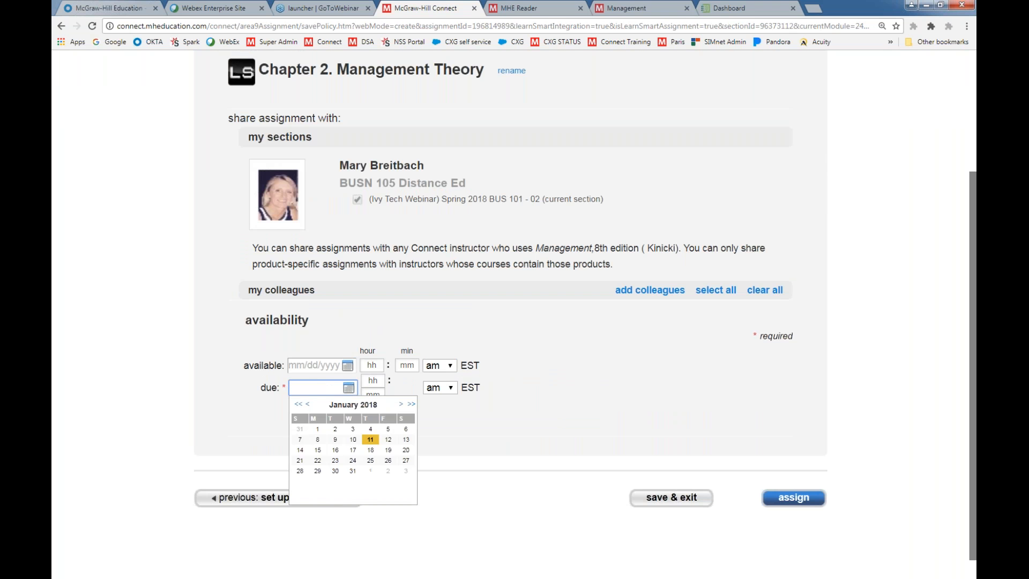
Set the due date to 01/24/2018, assign the Chapter 2 assignment, and return to the section home page
click(353, 460)
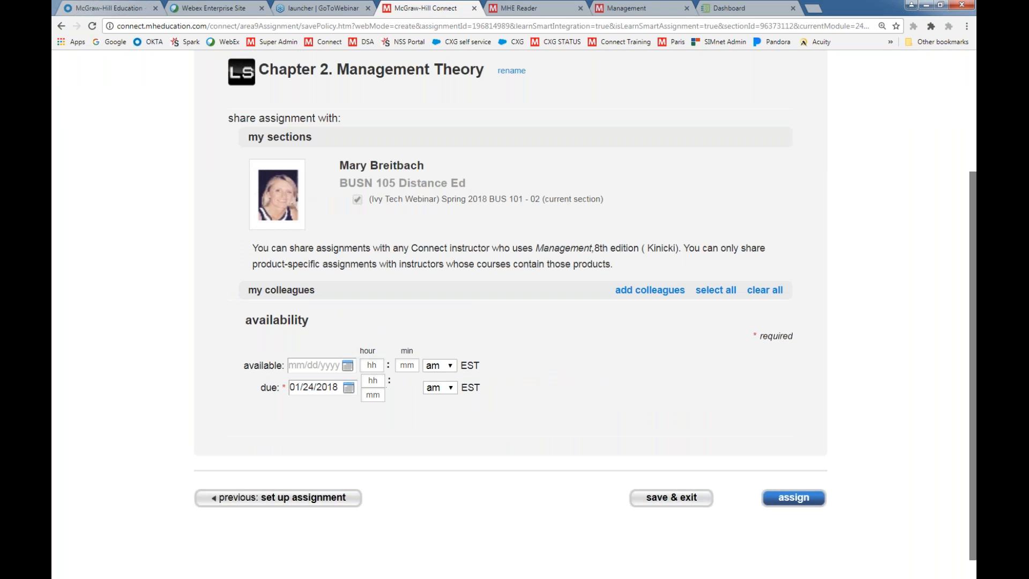
click(790, 501)
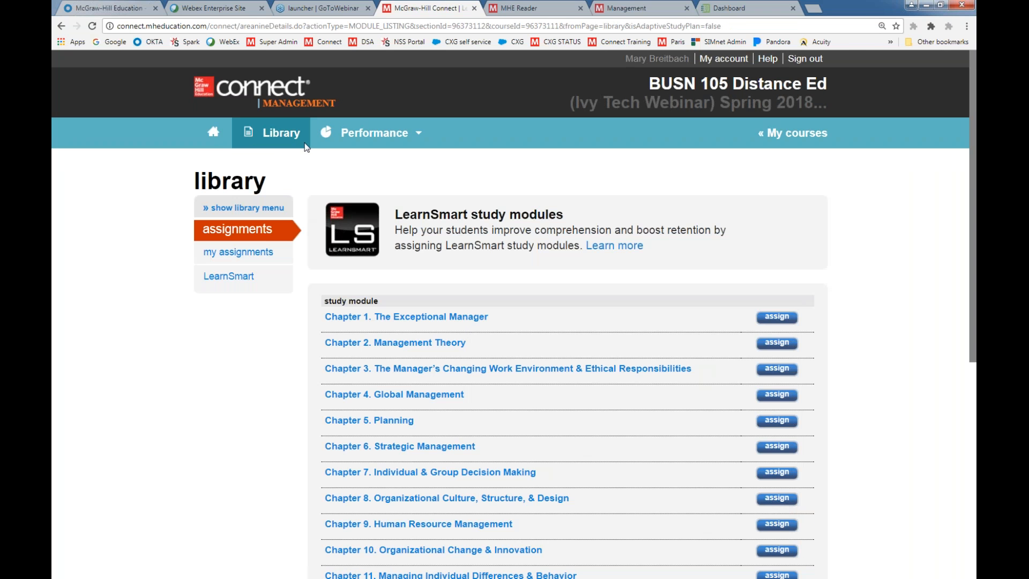
click(212, 132)
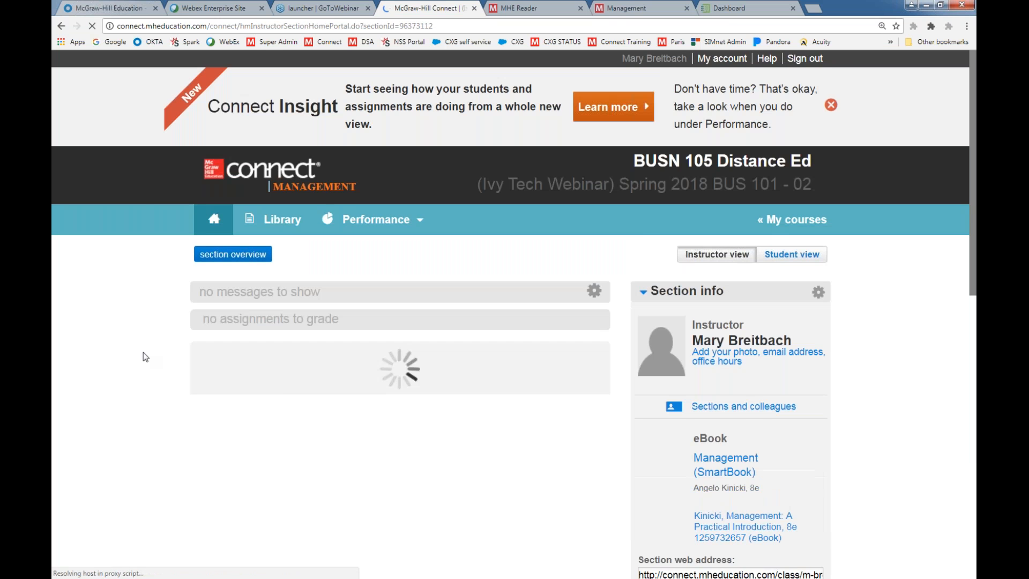
Move the new Chapter 2. Management Theory assignment from the end of the list to directly below Chapter 15
scroll(143, 352, down, 12)
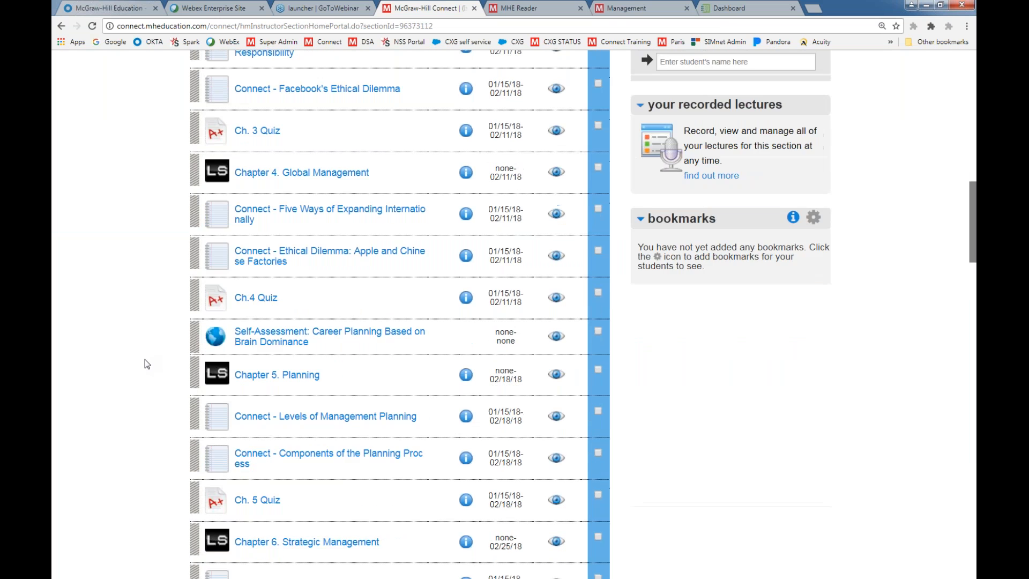
scroll(144, 364, down, 20)
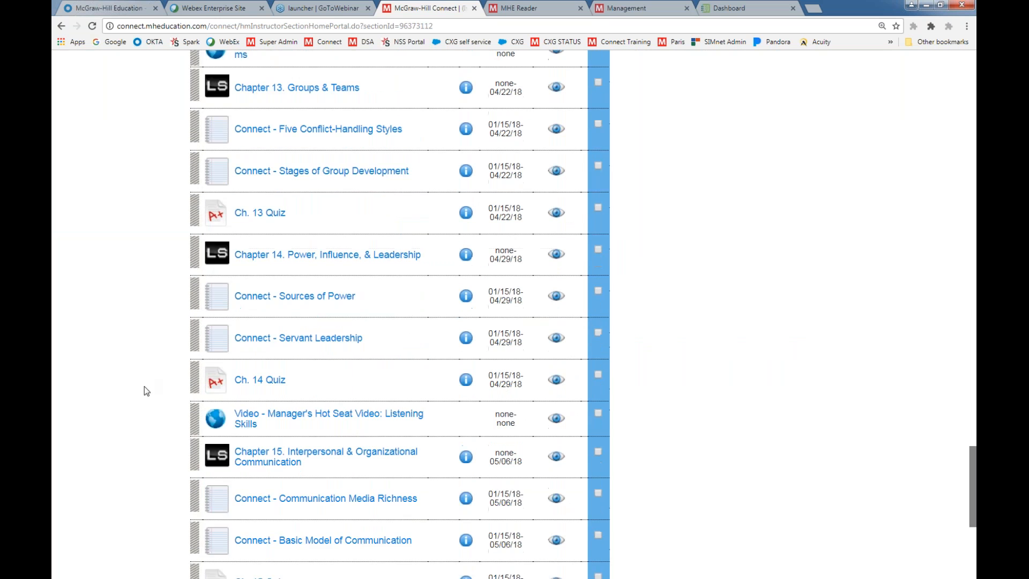
scroll(144, 391, down, 6)
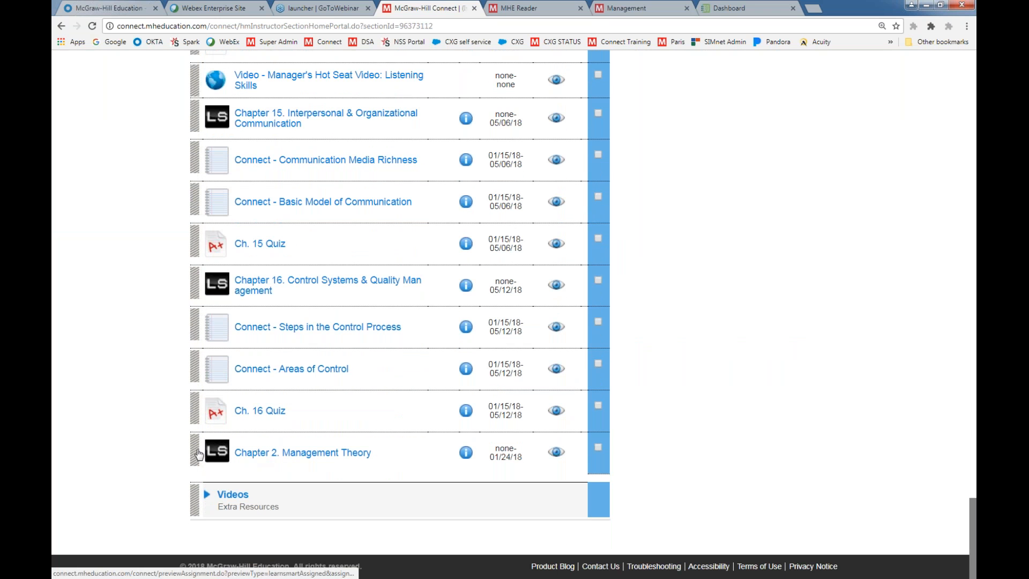
drag(198, 454, 188, 153)
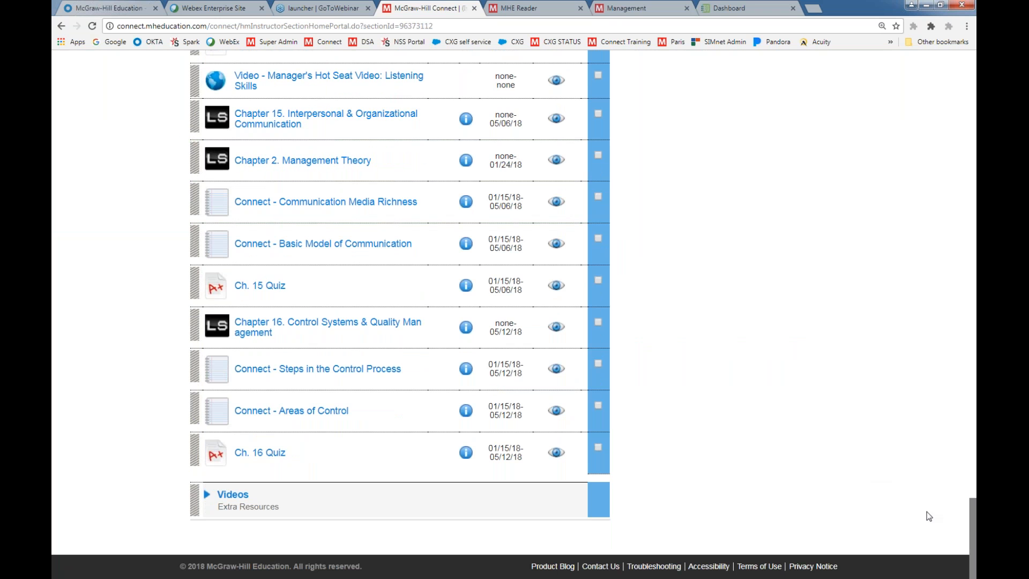
Open the assignment Connect - The Levels of Management and preview its question
drag(970, 518, 948, 75)
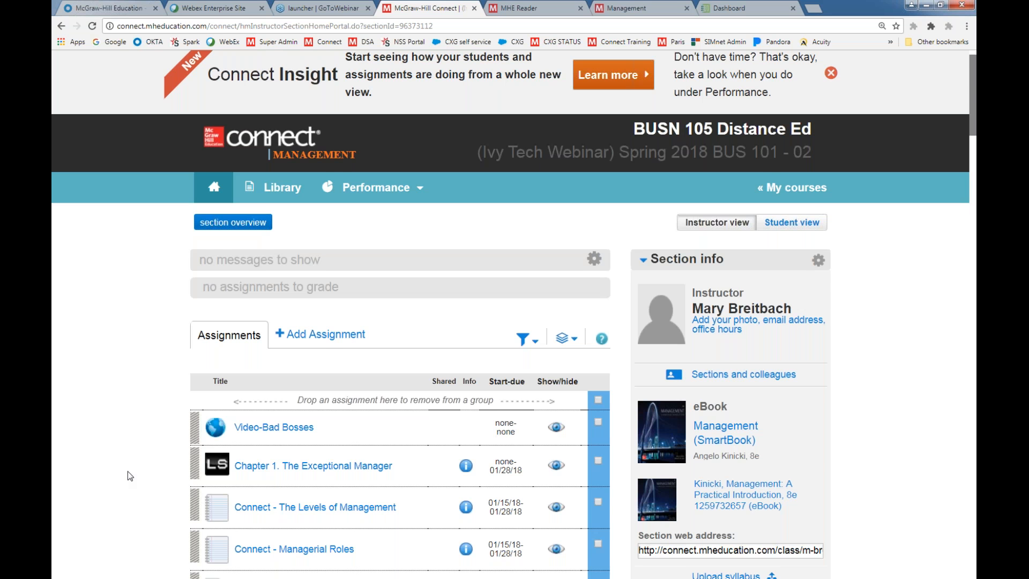
scroll(128, 471, down, 3)
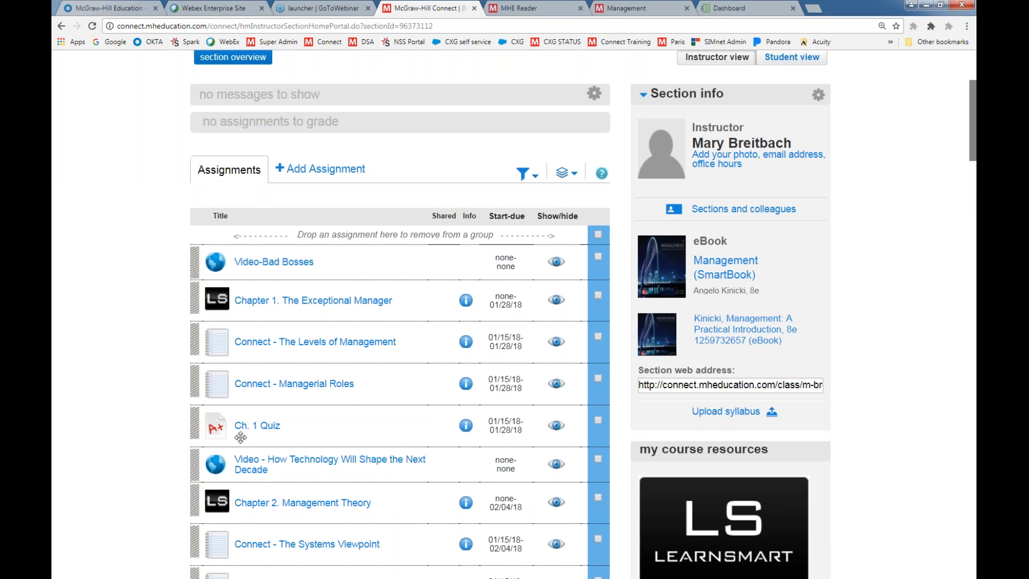
click(254, 344)
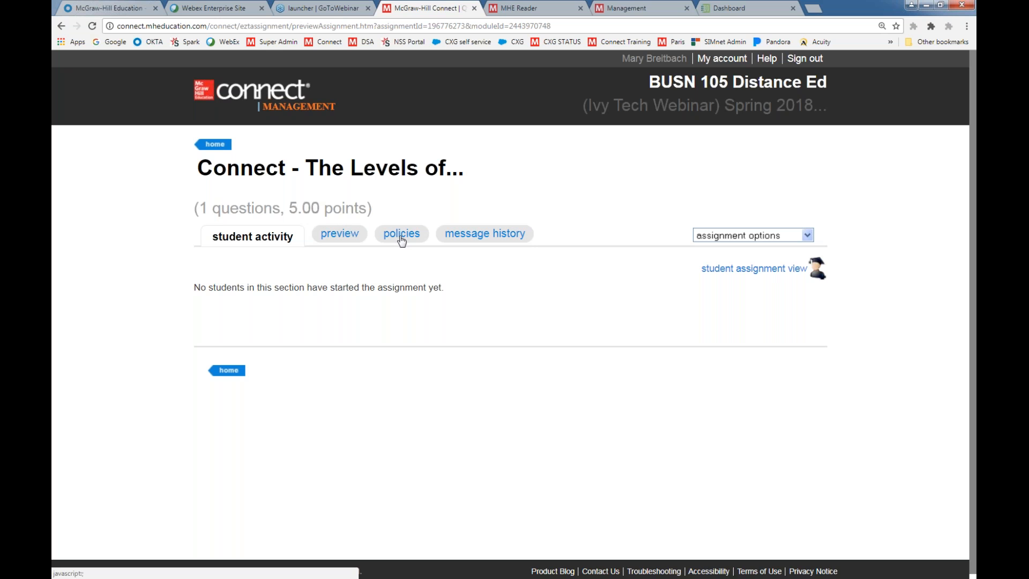
click(346, 236)
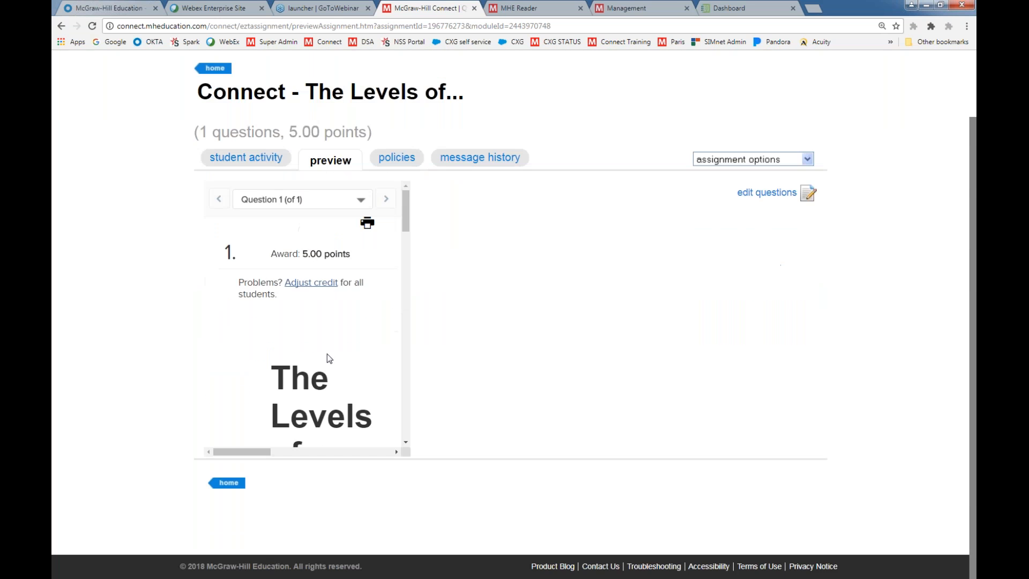
scroll(551, 374, down, 5)
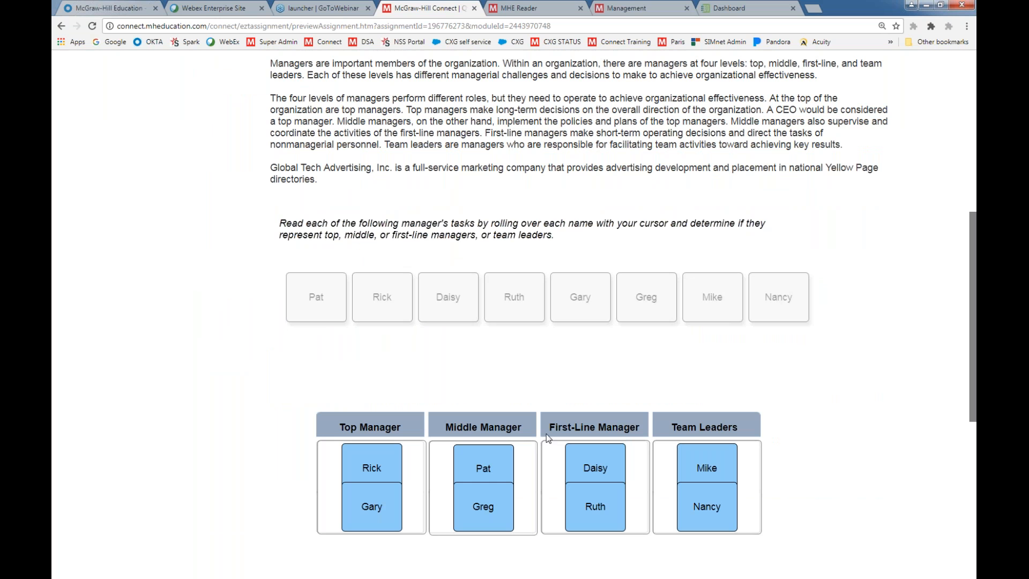
scroll(756, 465, down, 3)
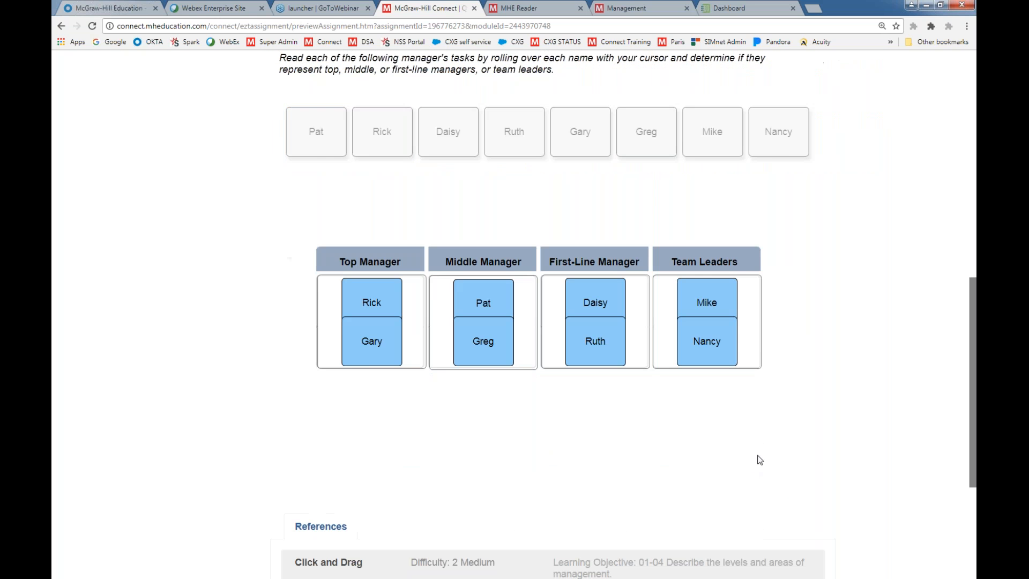
scroll(759, 460, up, 10)
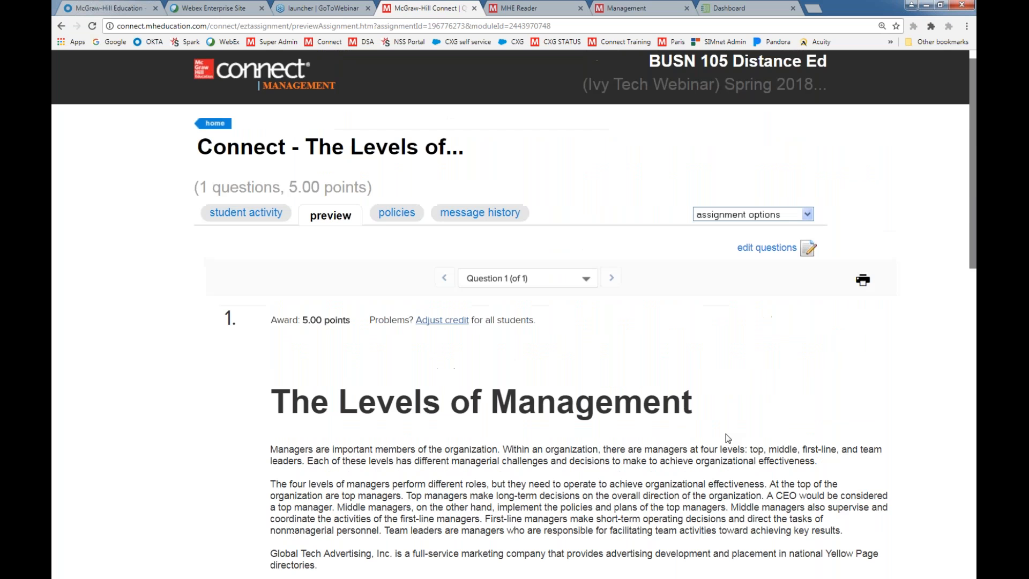
Review the Levels of Management assignment's policies for availability, attempts, resources and feedback, and return to the section home page
click(395, 213)
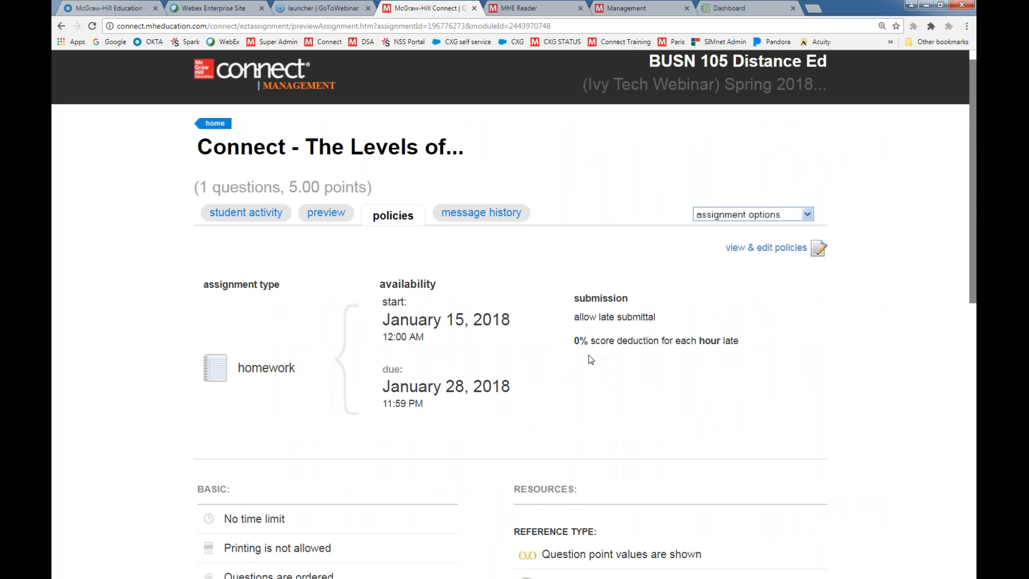
scroll(588, 358, down, 5)
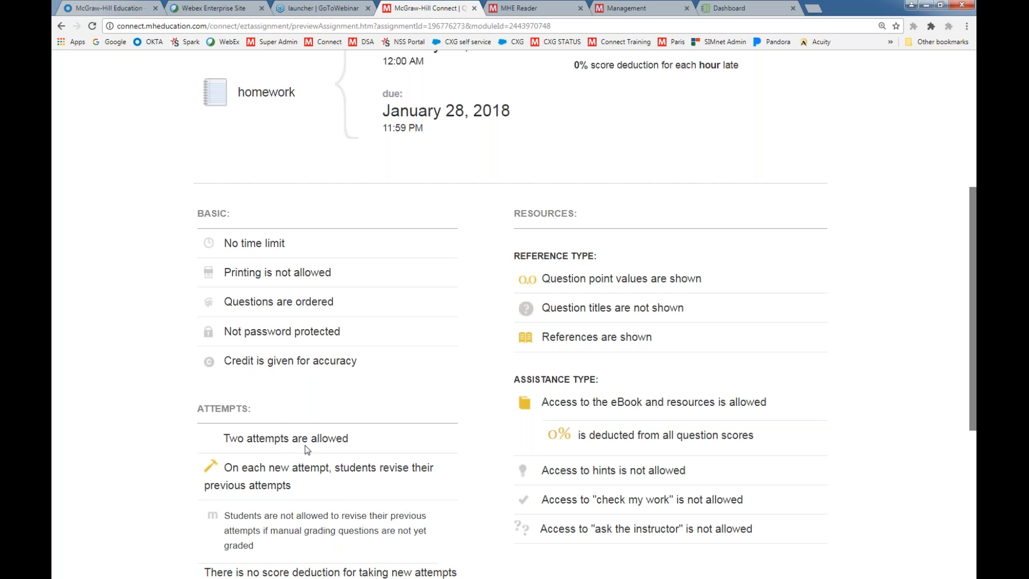
scroll(417, 433, down, 4)
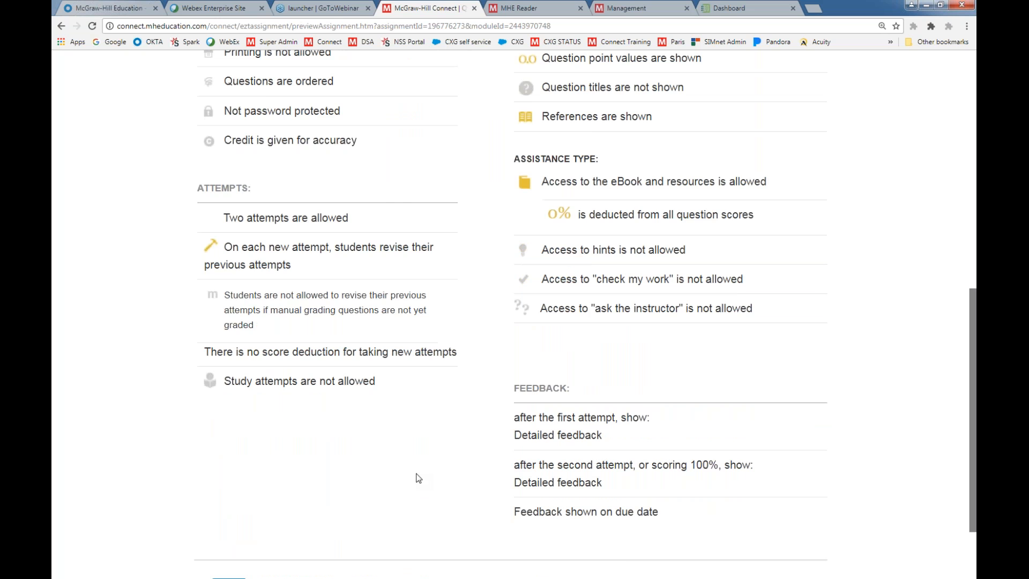
scroll(419, 477, up, 9)
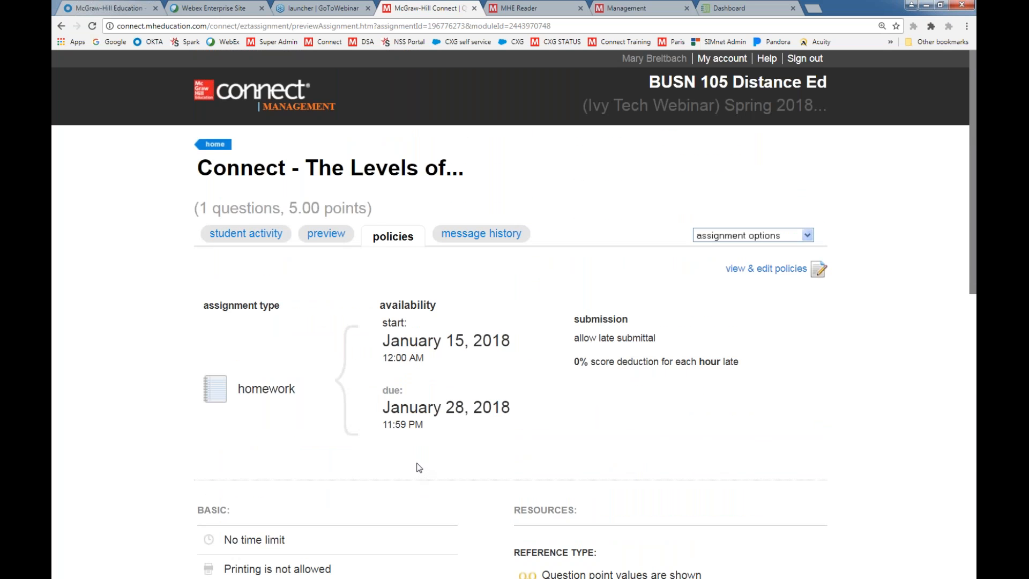
click(201, 142)
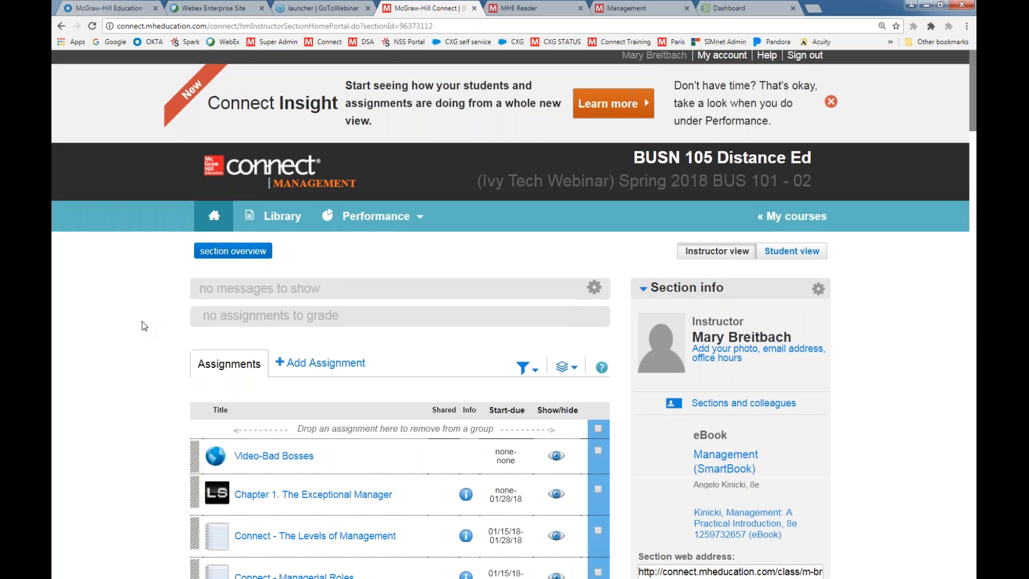
Open the Ch. 1 Quiz, look at its question pool and draw settings in the assignment editor, and save and exit
scroll(150, 321, down, 3)
click(261, 464)
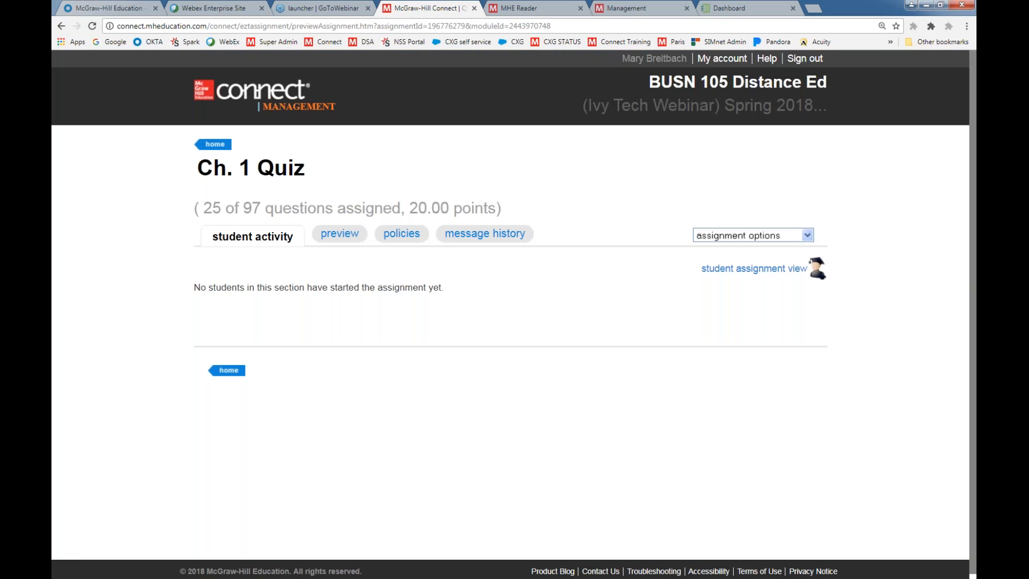
click(336, 235)
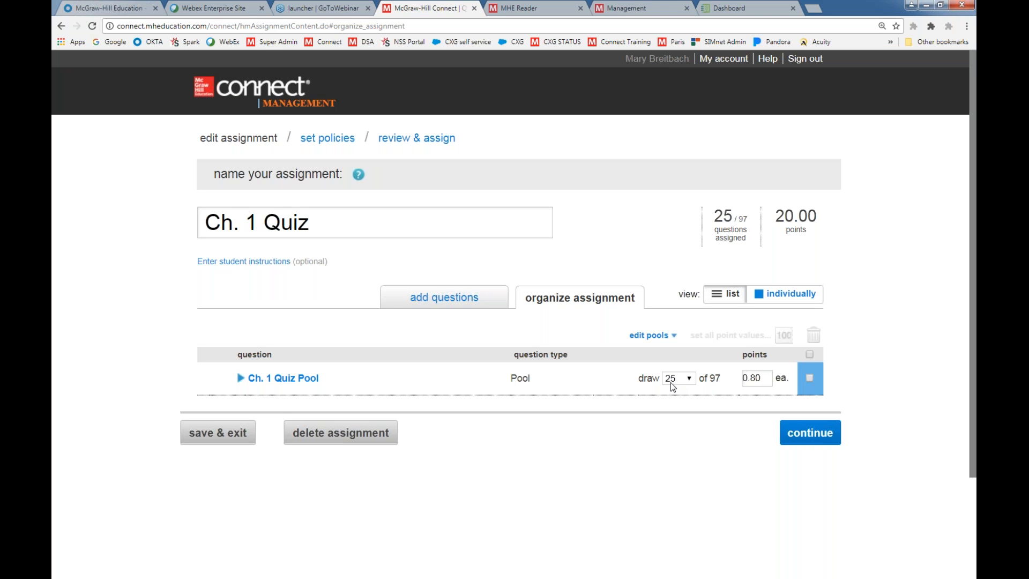
click(196, 433)
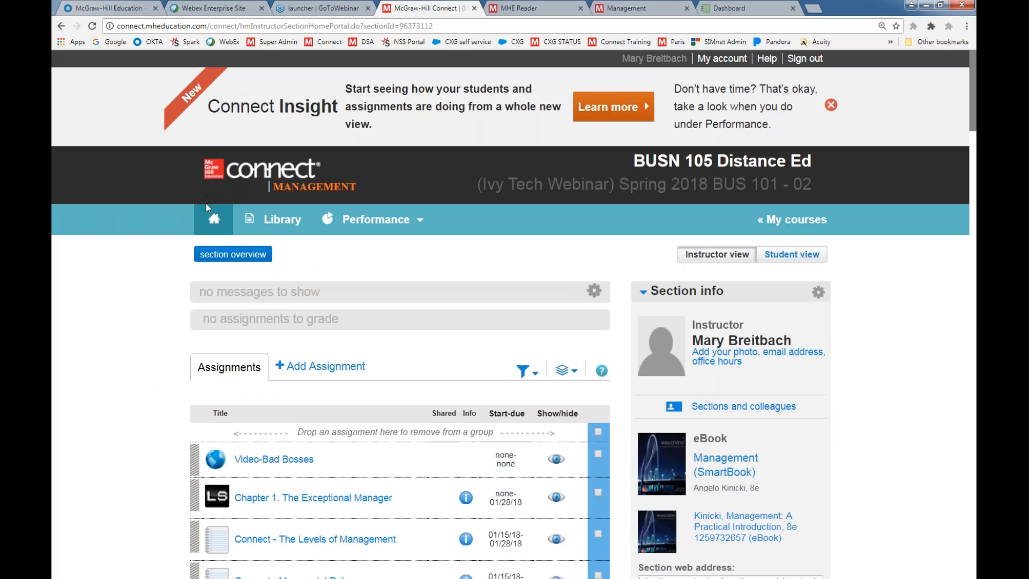
Start a new Question Bank assignment using the Chapter 02 Application Exercises from Management (8e, Kinicki) as the question source
click(298, 368)
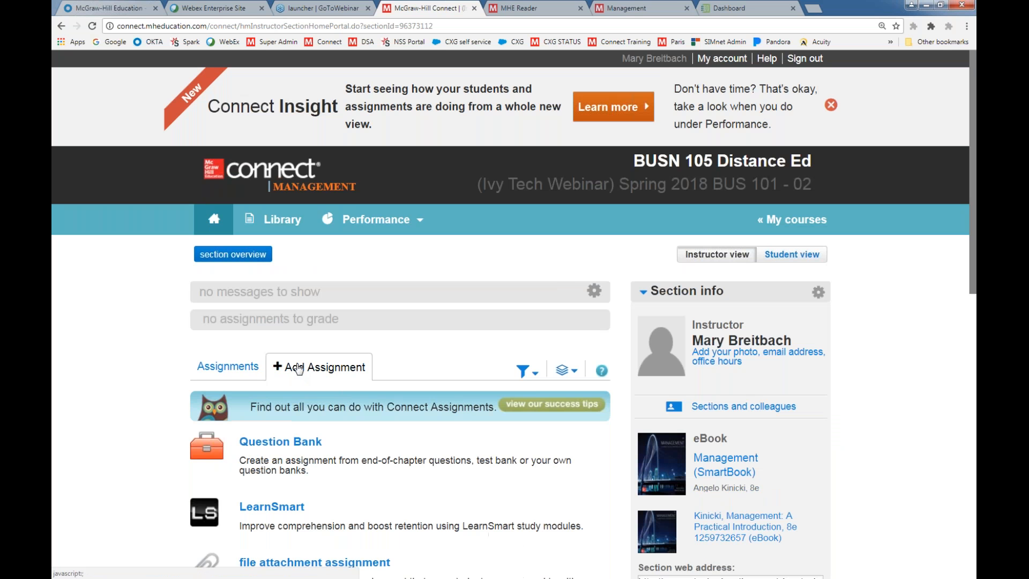
click(263, 445)
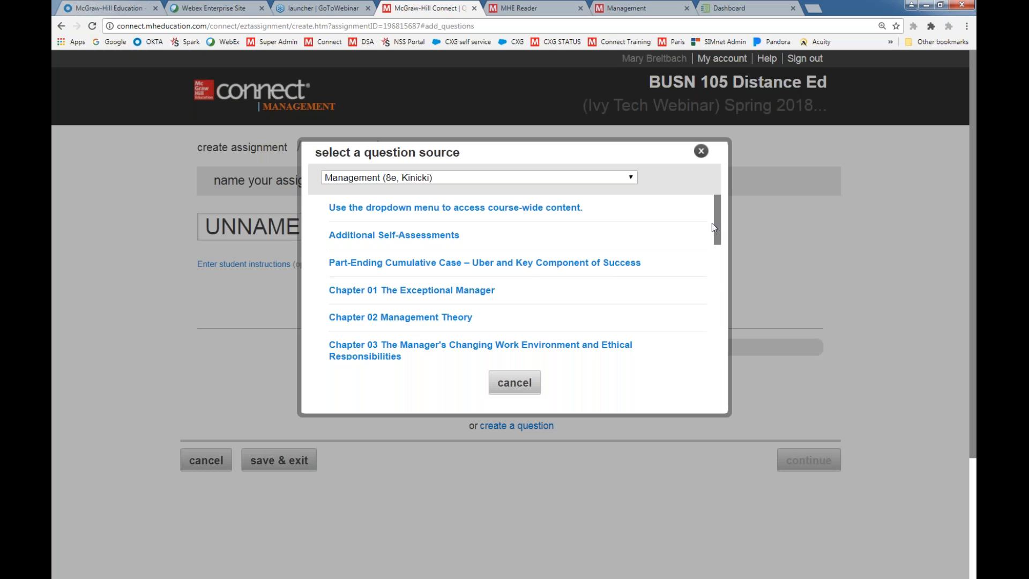
drag(715, 229, 702, 364)
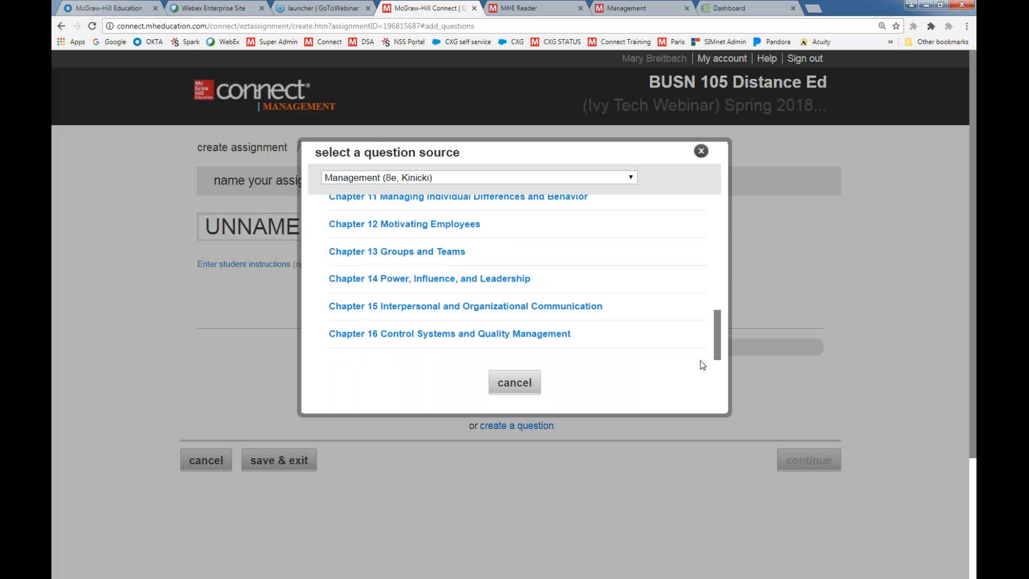
scroll(701, 332, up, 3)
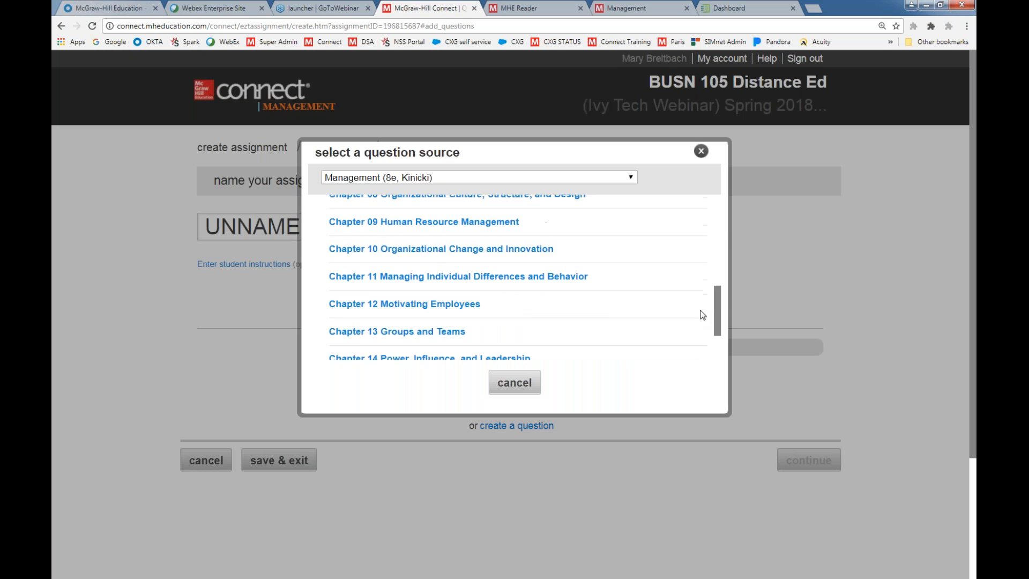
scroll(705, 279, up, 5)
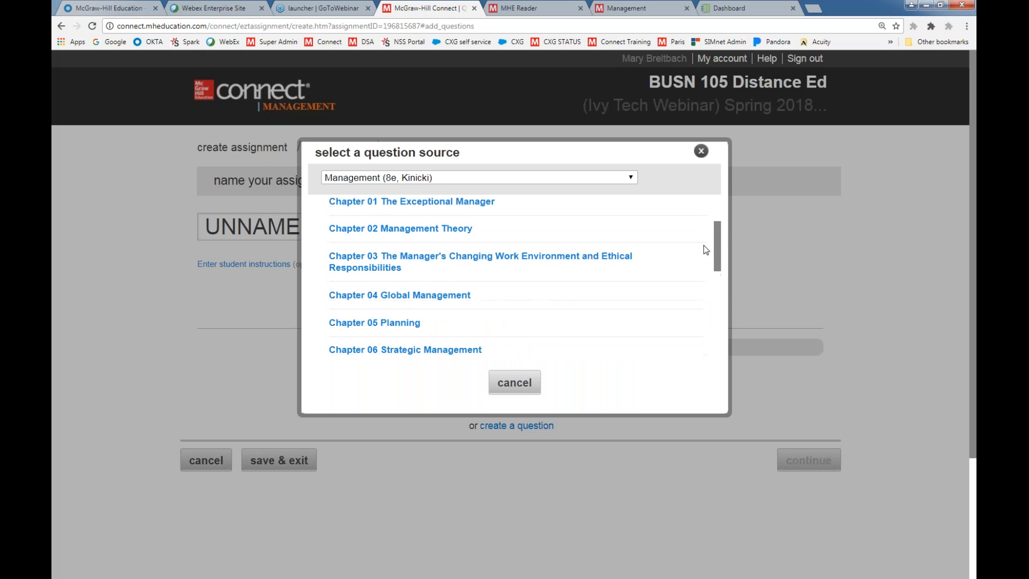
scroll(706, 220, up, 1)
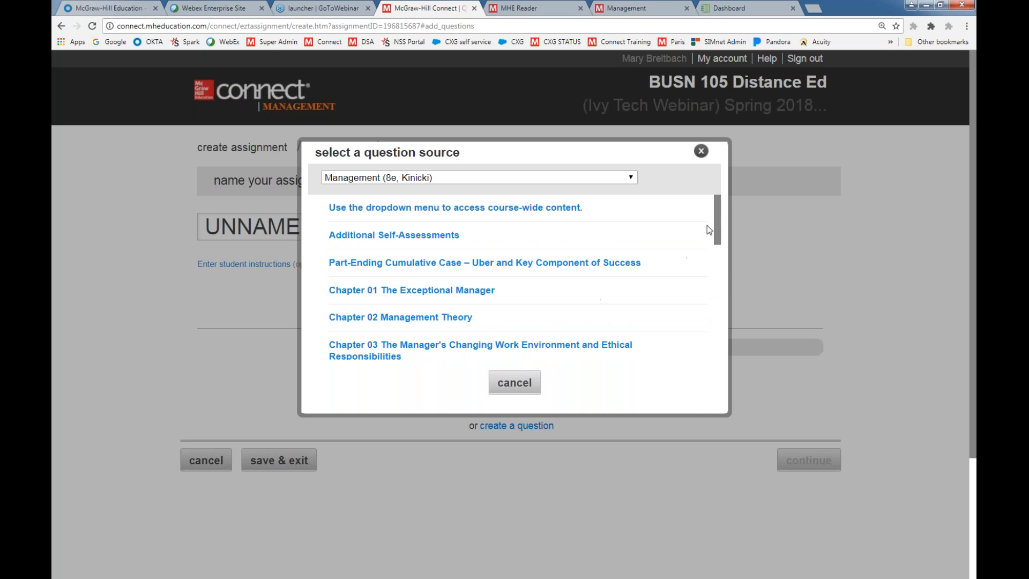
click(389, 318)
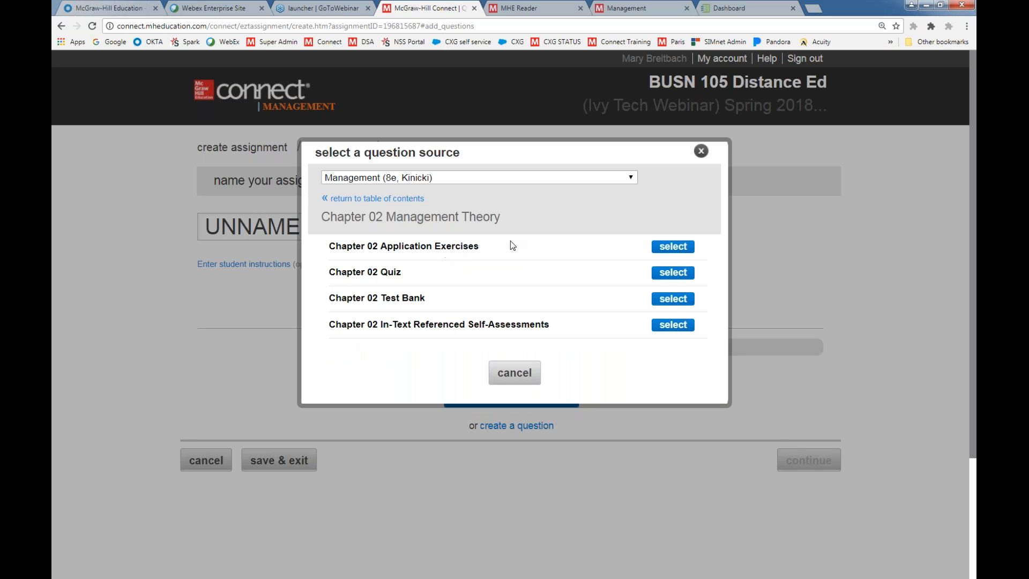
click(671, 247)
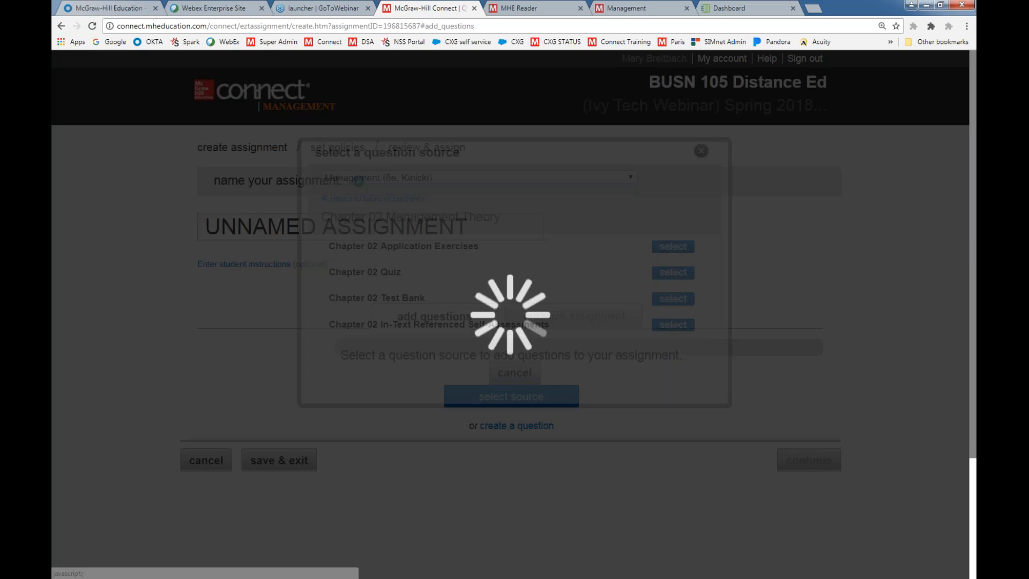
Name the new assignment Ch 2 Sample HW
scroll(544, 336, down, 2)
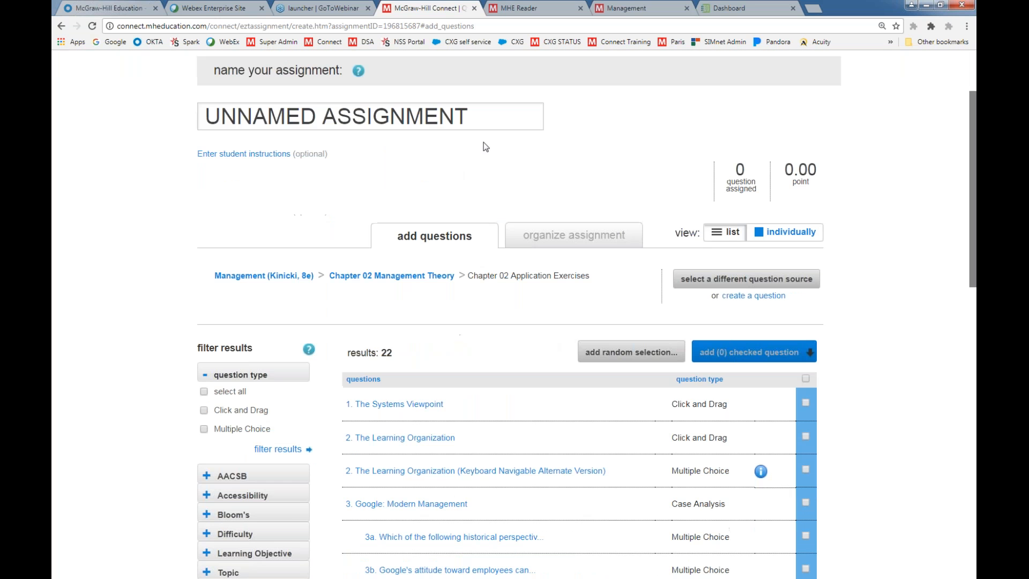
click(486, 121)
text(Ch 2 Sample )
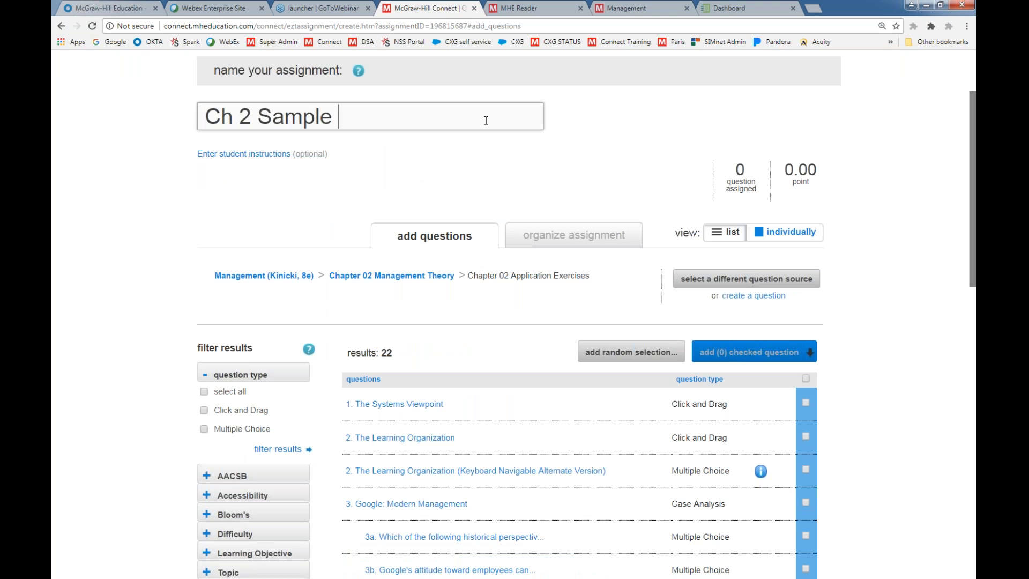
text(HW)
Expand the Difficulty and Bloom's filters and filter the question list to the Bloom's level Analyze
scroll(403, 374, down, 1)
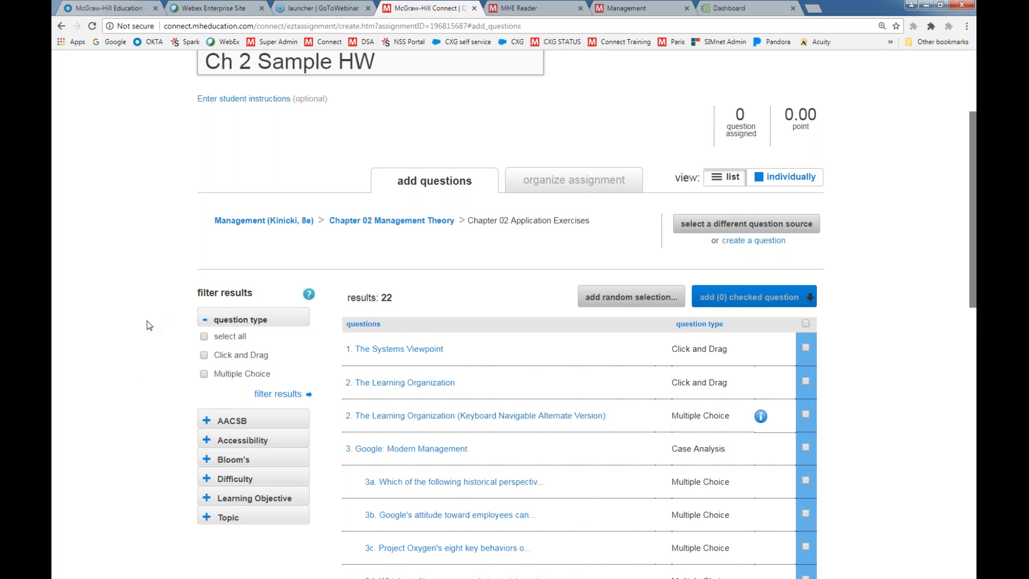
scroll(147, 325, down, 2)
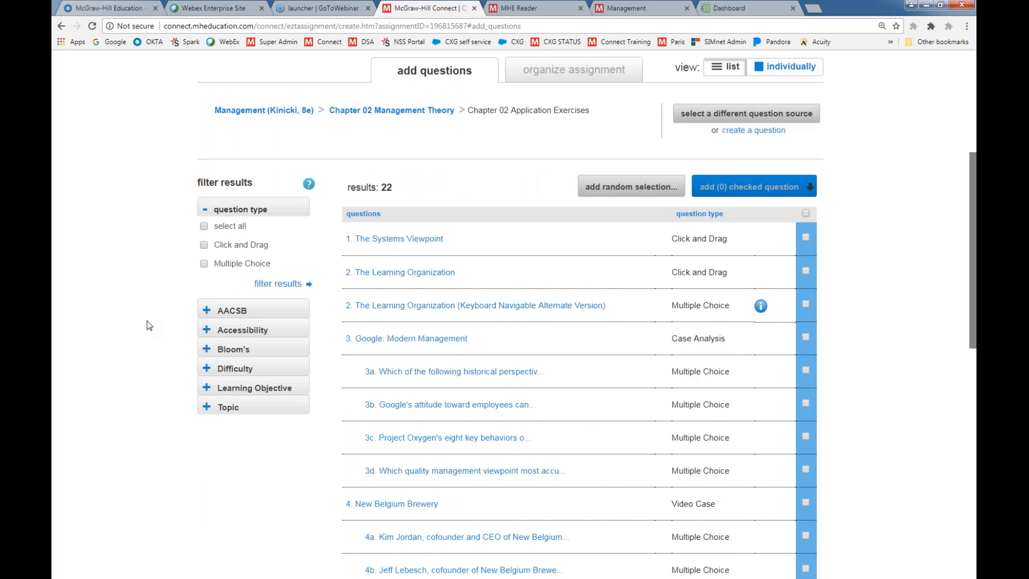
click(207, 369)
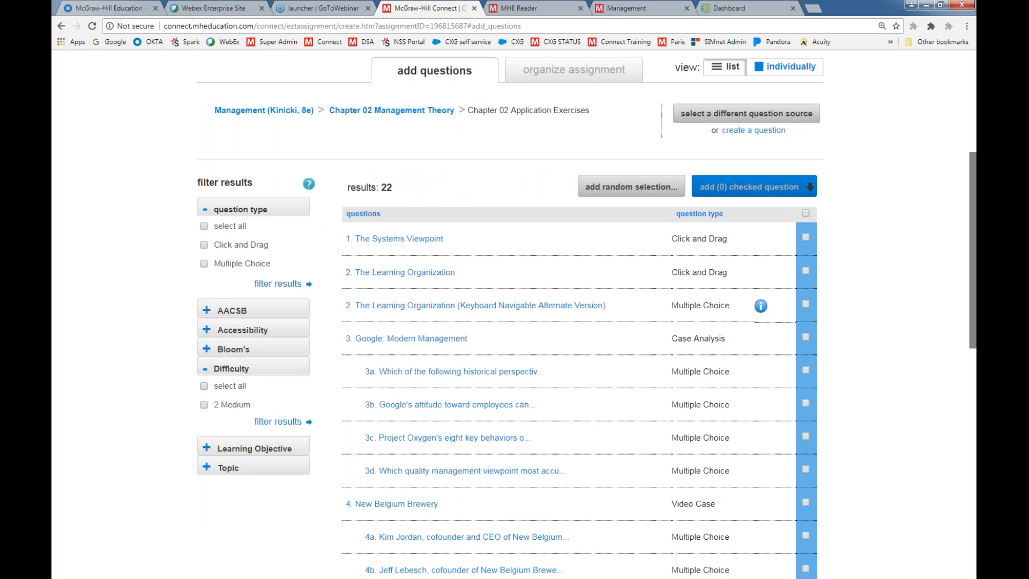
click(207, 349)
scroll(195, 347, down, 1)
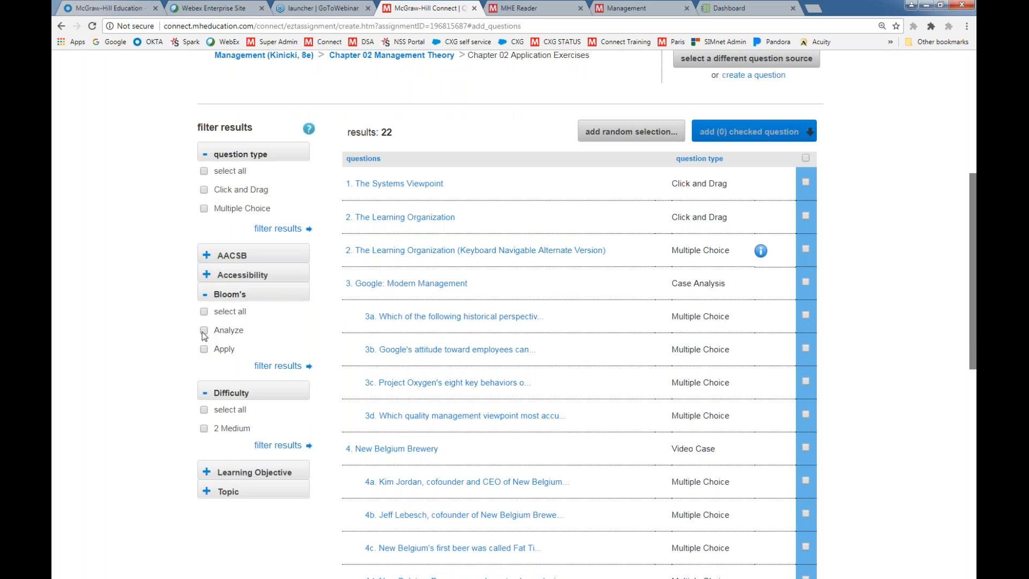
click(277, 366)
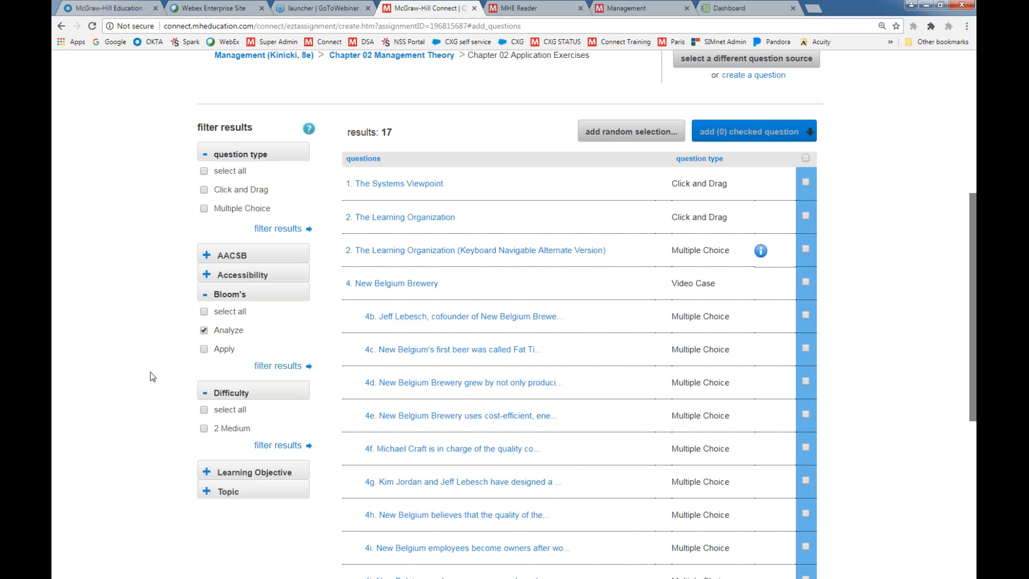
Filter the questions by the topics Evidence-Based Management, Management Science, Quality-Management Viewpoint and Systems Viewpoint
scroll(152, 378, down, 2)
click(207, 381)
scroll(207, 386, down, 3)
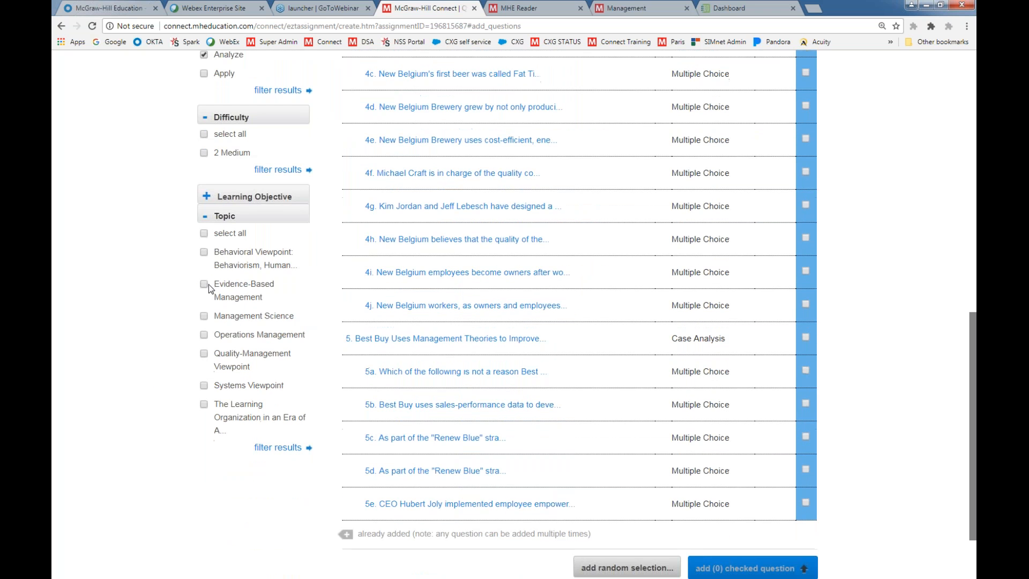
click(204, 354)
click(207, 386)
scroll(328, 413, down, 1)
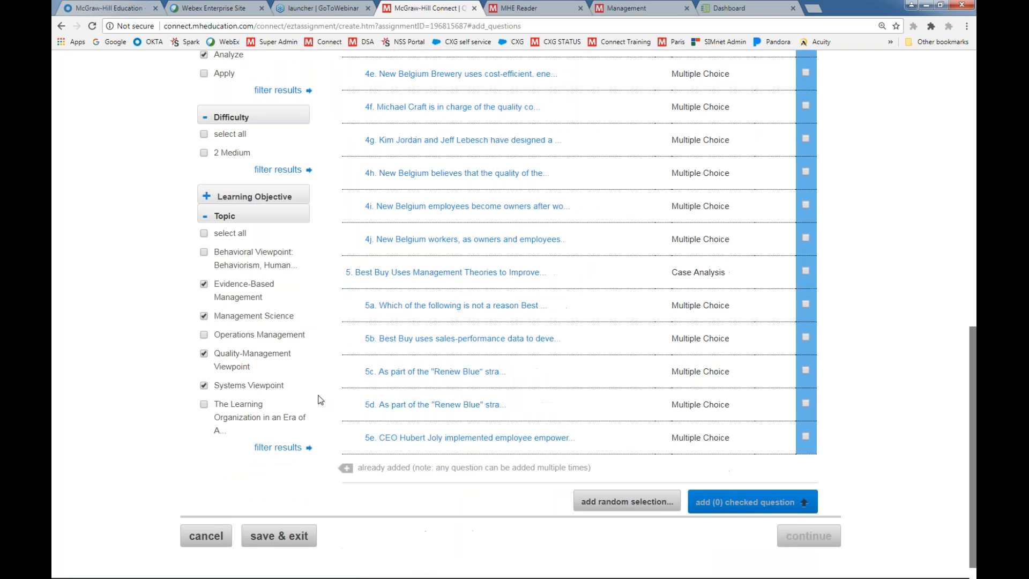
Preview question 1, The Systems Viewpoint, through its answer layout and add it to the assignment as an individual question
scroll(324, 399, up, 5)
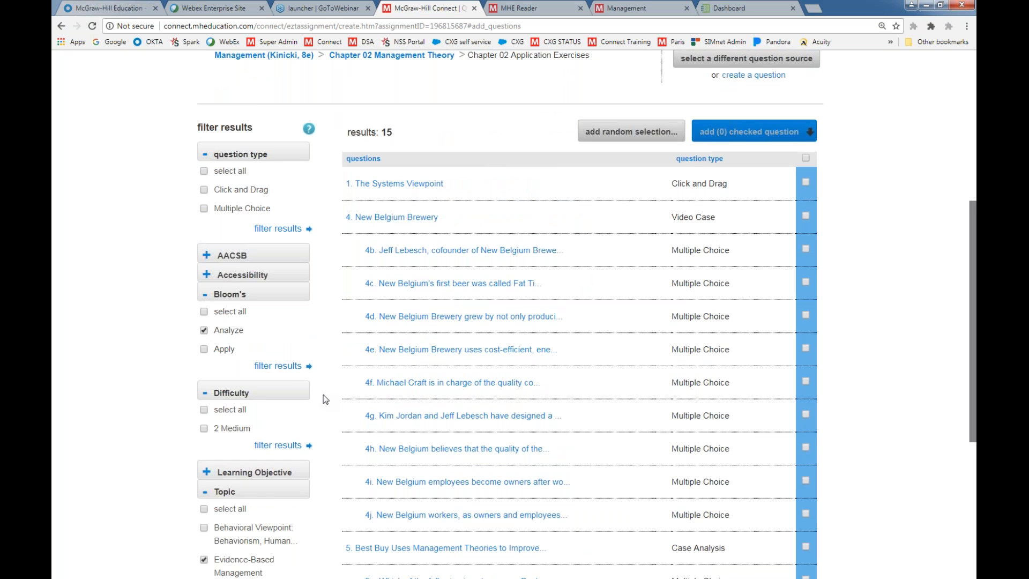
scroll(324, 392, up, 1)
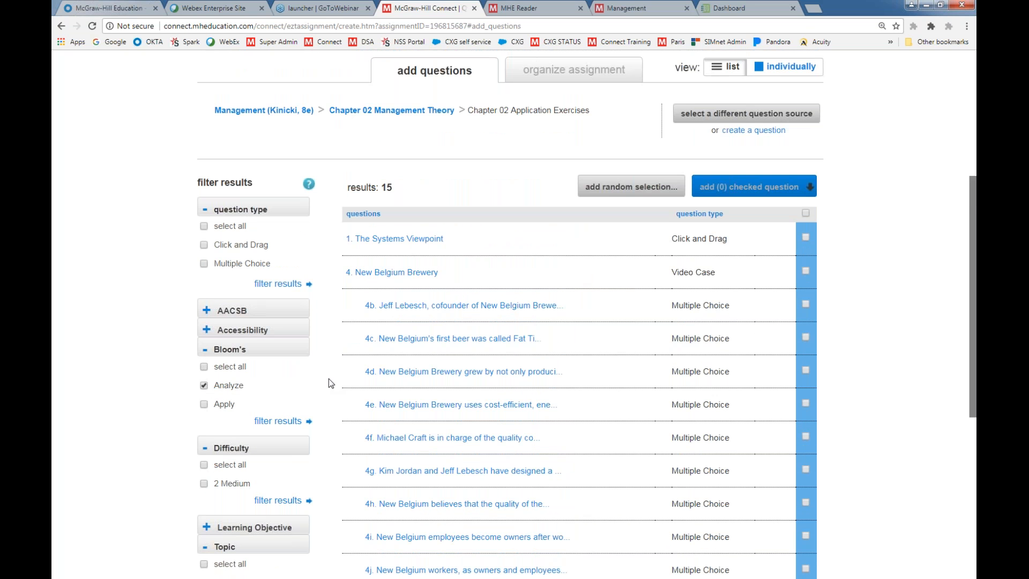
scroll(332, 380, up, 2)
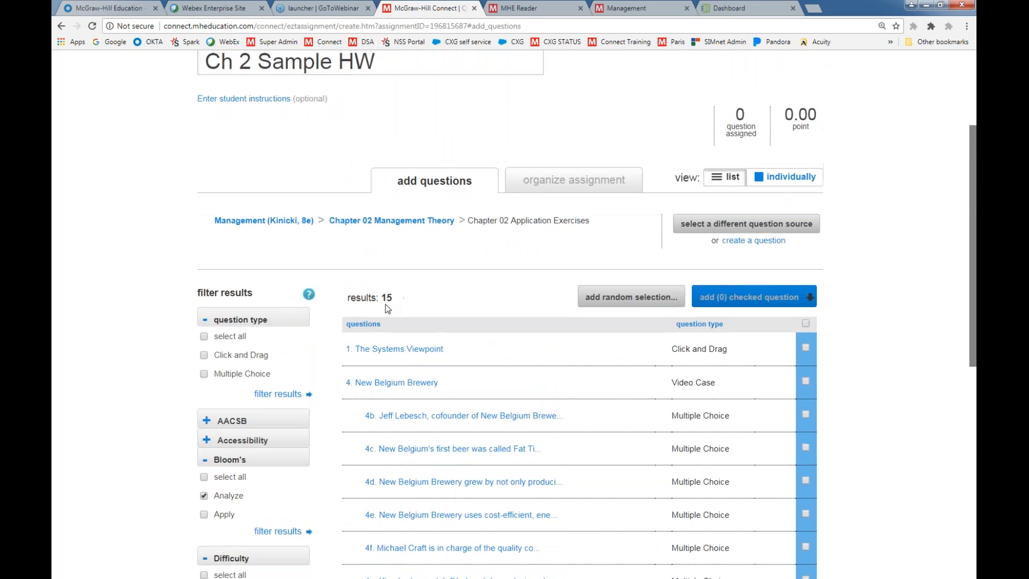
click(379, 350)
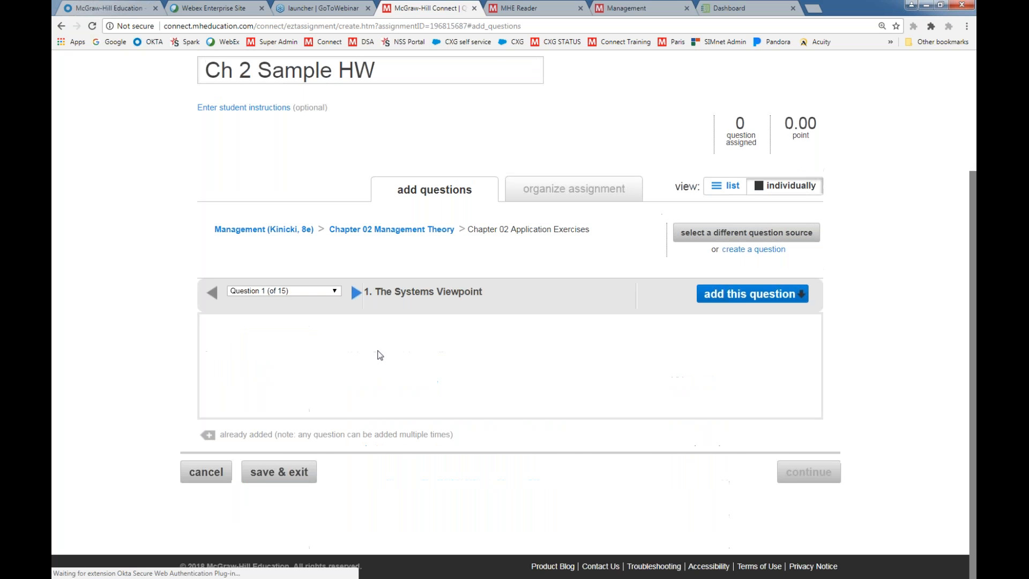
scroll(305, 418, down, 5)
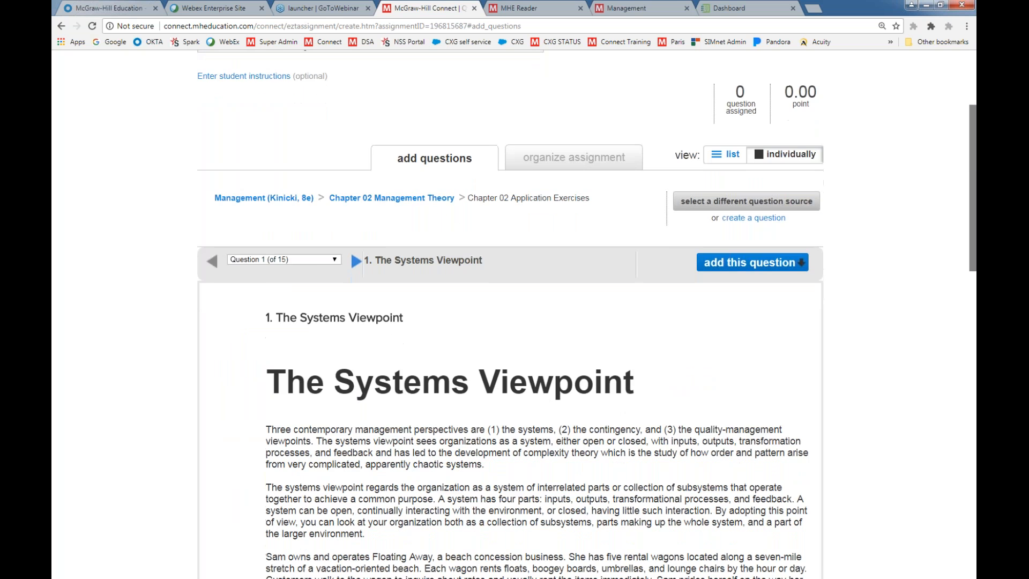
scroll(501, 434, down, 2)
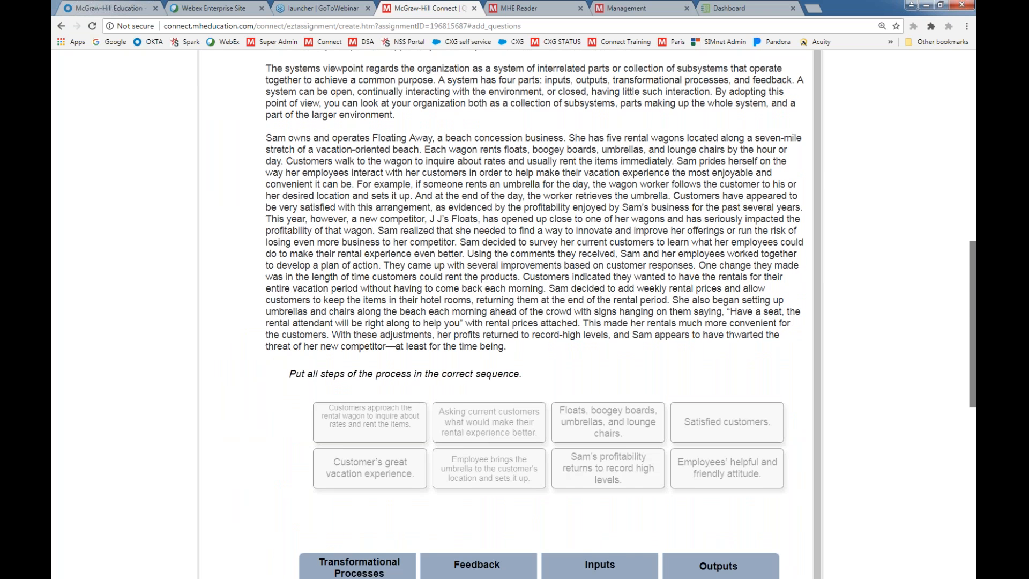
scroll(718, 432, down, 4)
scroll(501, 395, down, 2)
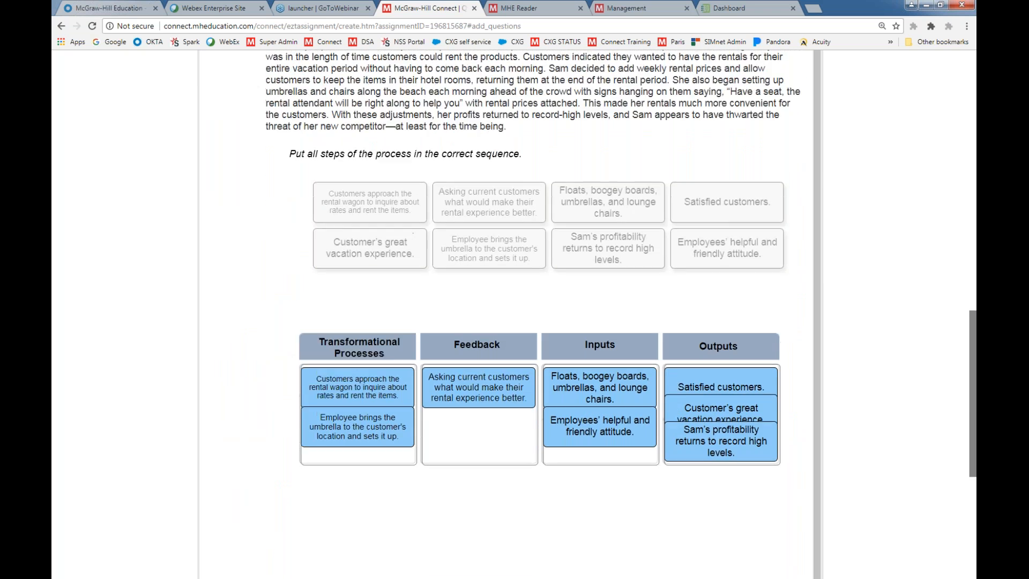
scroll(678, 401, up, 10)
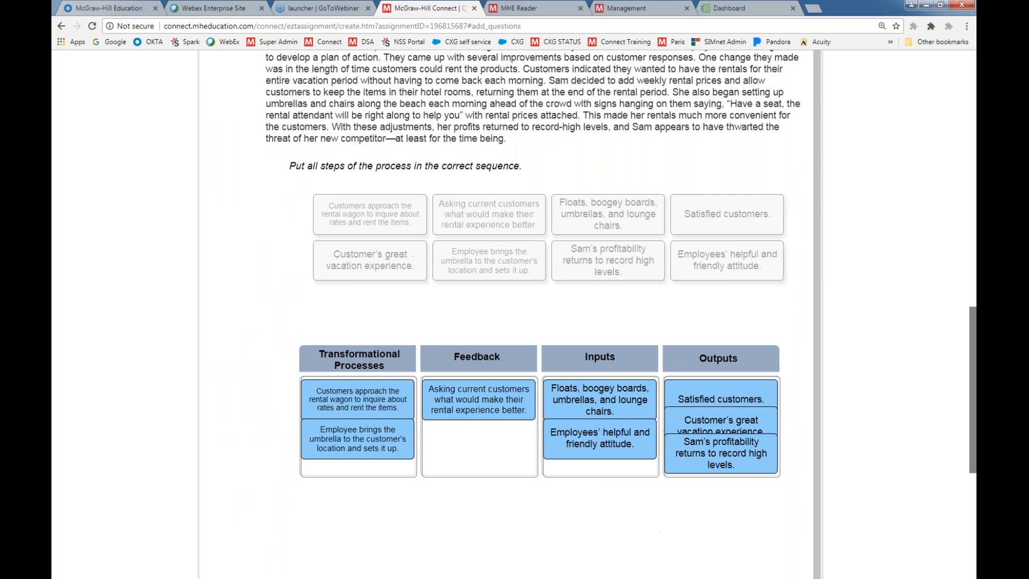
click(731, 177)
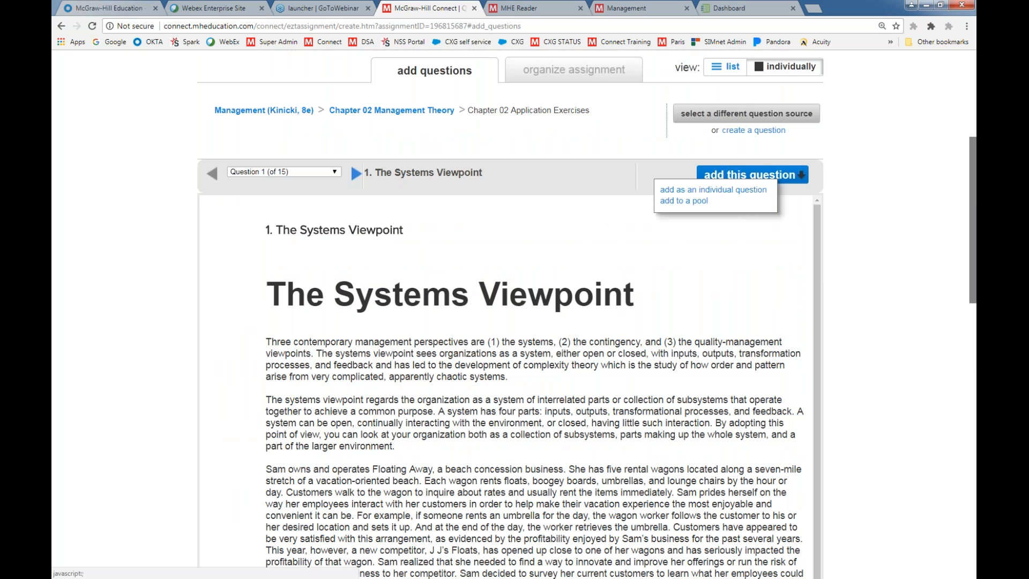
click(716, 190)
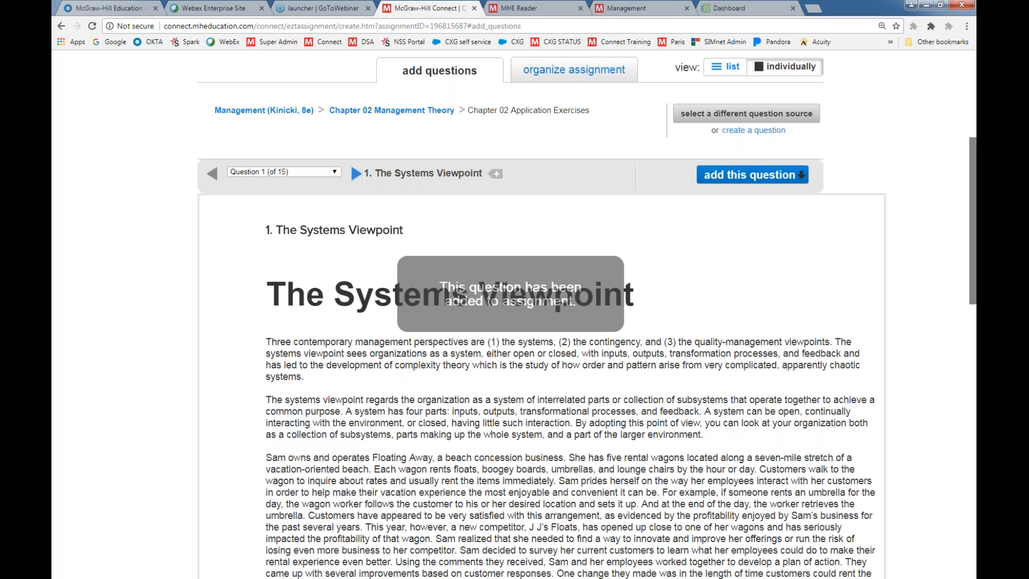
Go to question 4b of the New Belgium Brewery video case and add it as an individual question
click(356, 173)
click(355, 173)
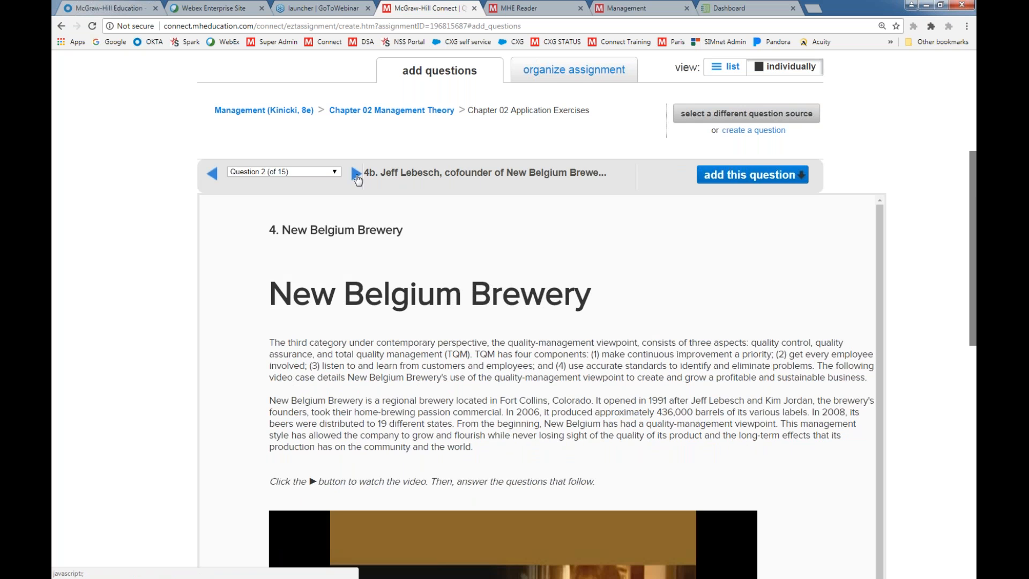
click(714, 179)
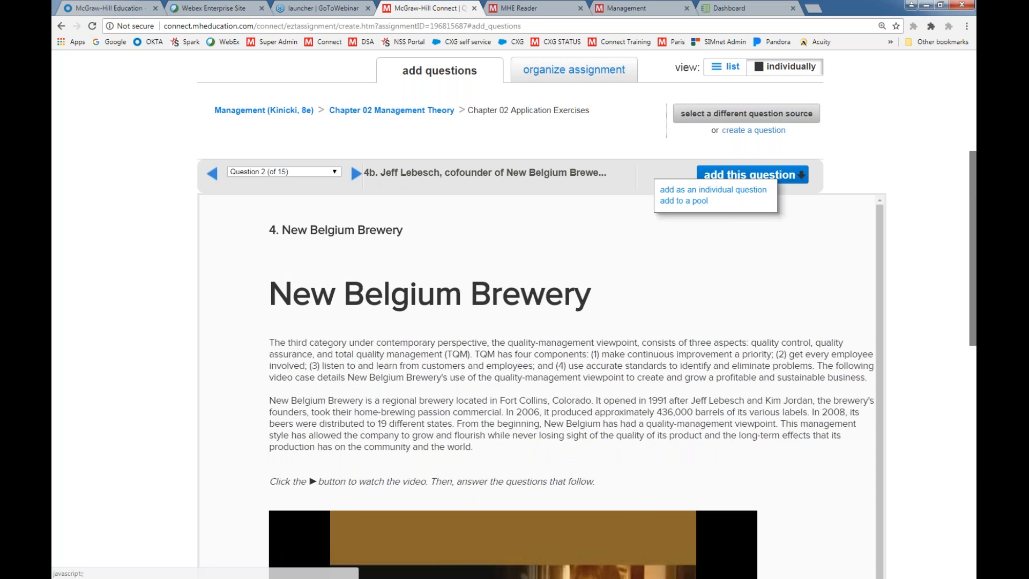
click(713, 190)
Return to the question list and add New Belgium Brewery questions 4c through 4j to the assignment as individual questions
scroll(673, 339, up, 2)
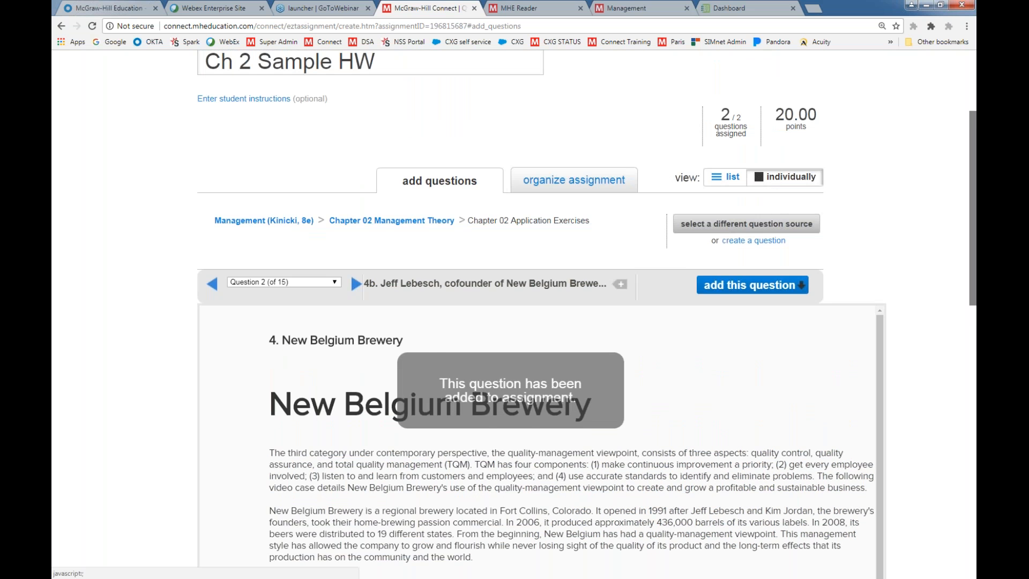
click(725, 178)
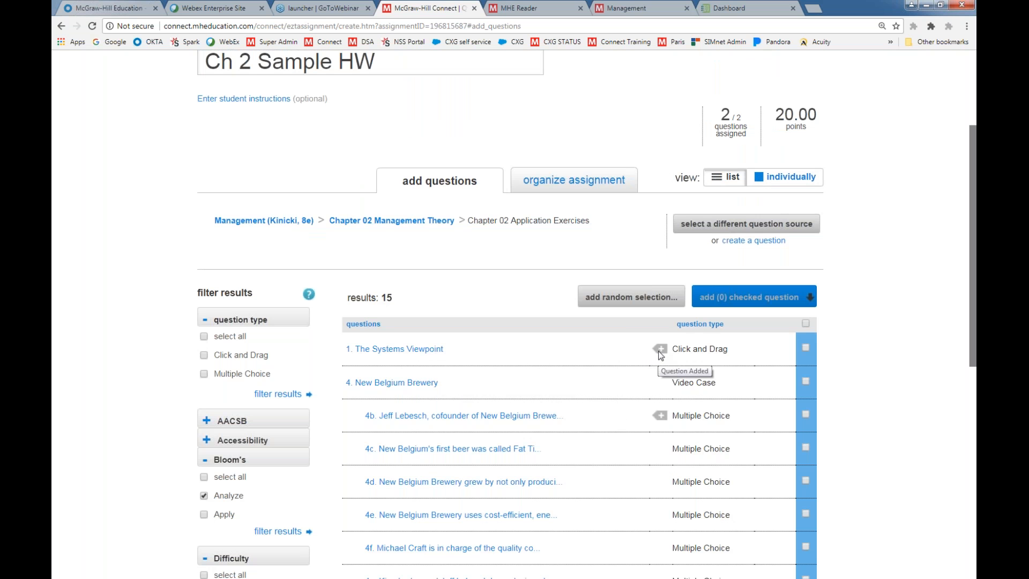
scroll(616, 423, down, 3)
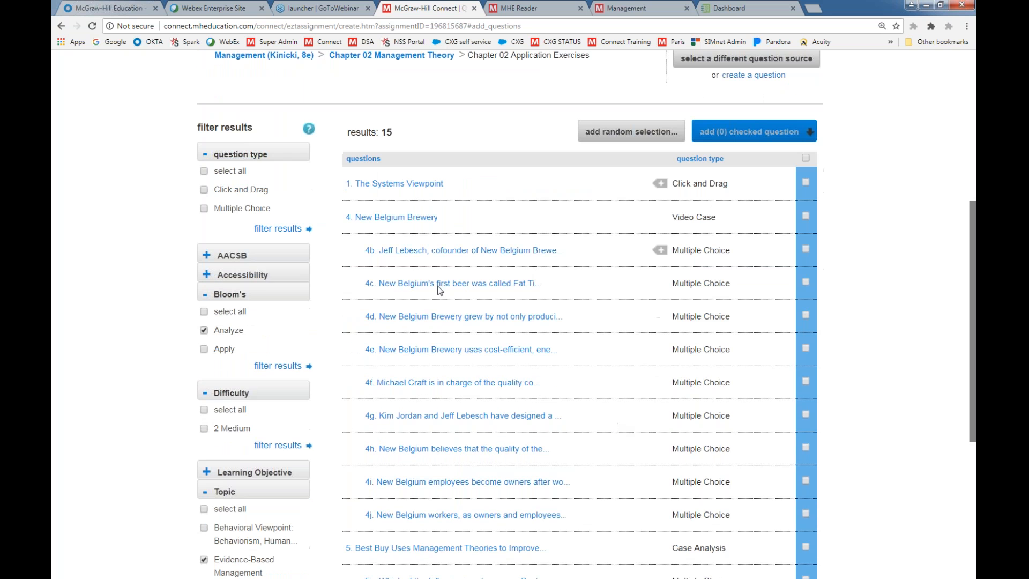
scroll(689, 190, down, 1)
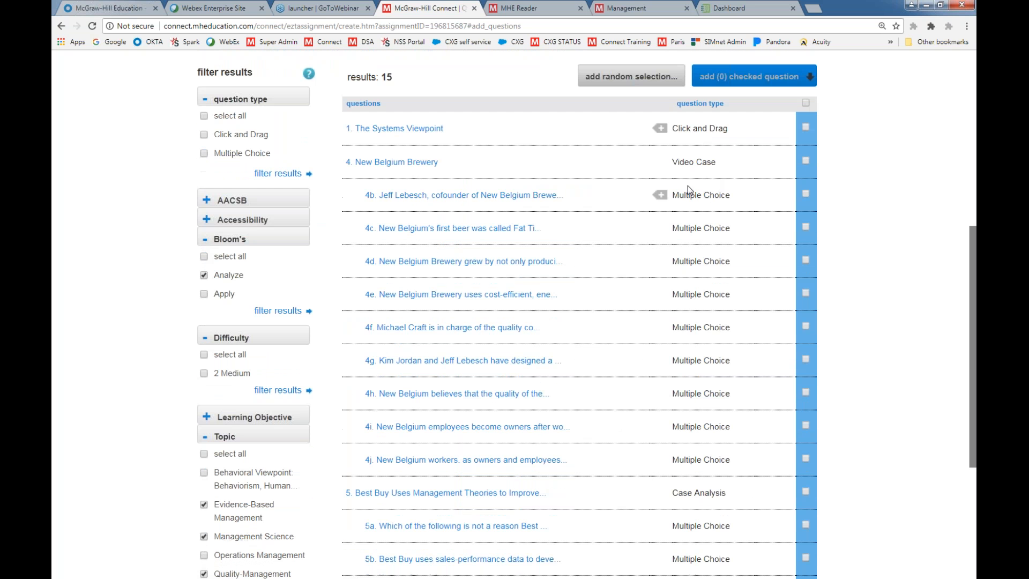
click(806, 160)
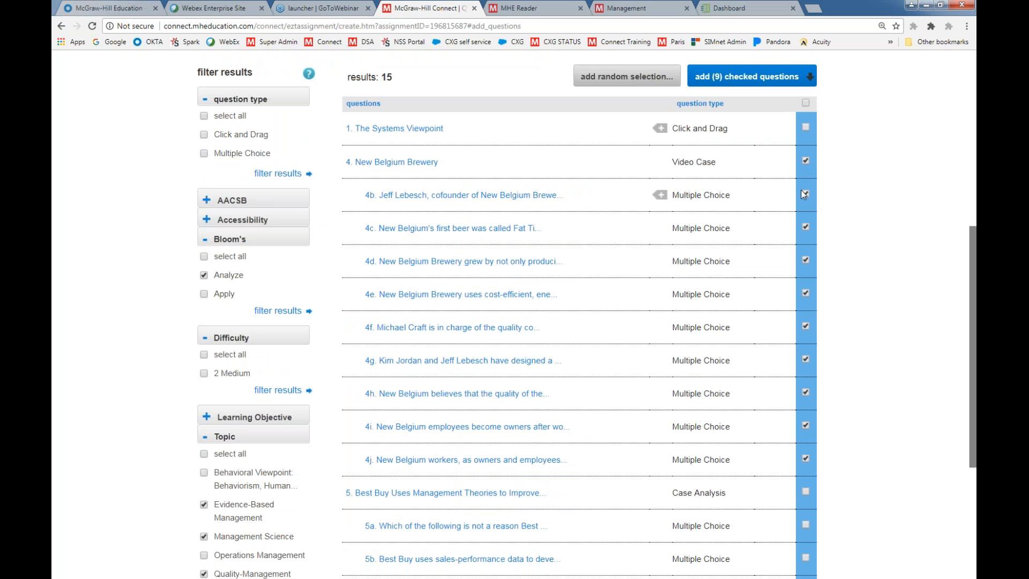
click(805, 195)
click(730, 79)
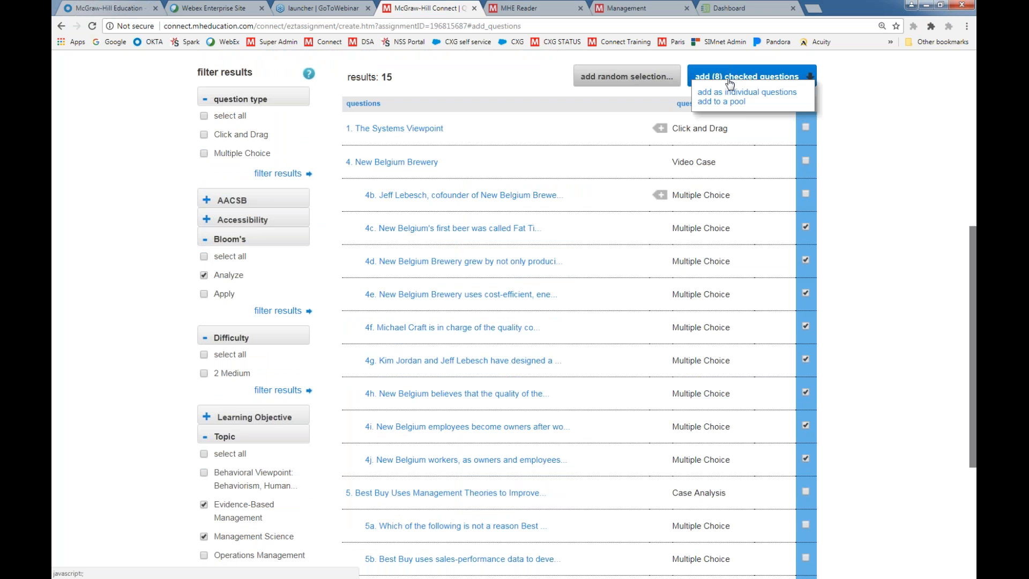
click(735, 92)
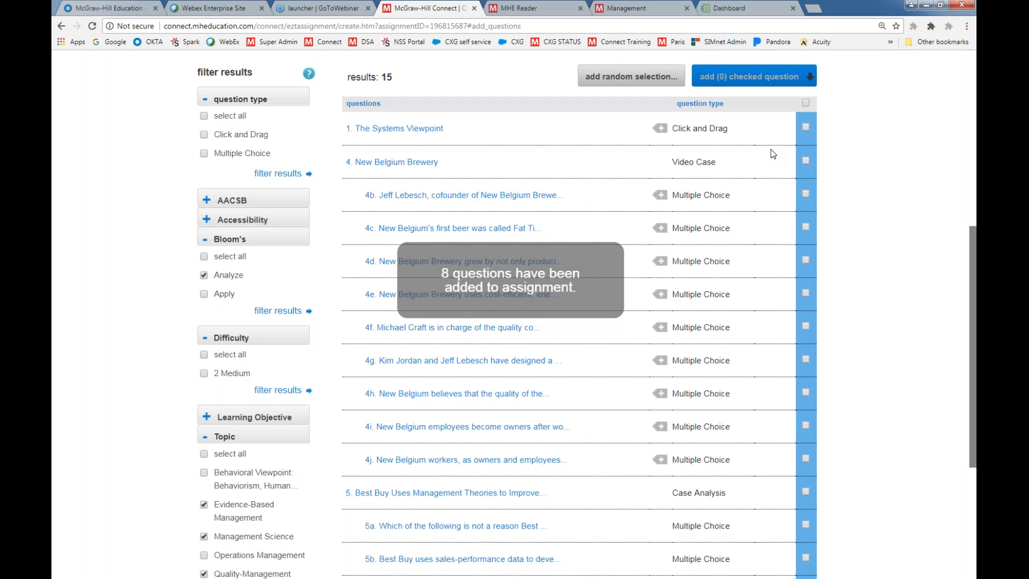
Go to organizing the assignment and set the entire assignment to be worth 20 points
scroll(757, 316, down, 3)
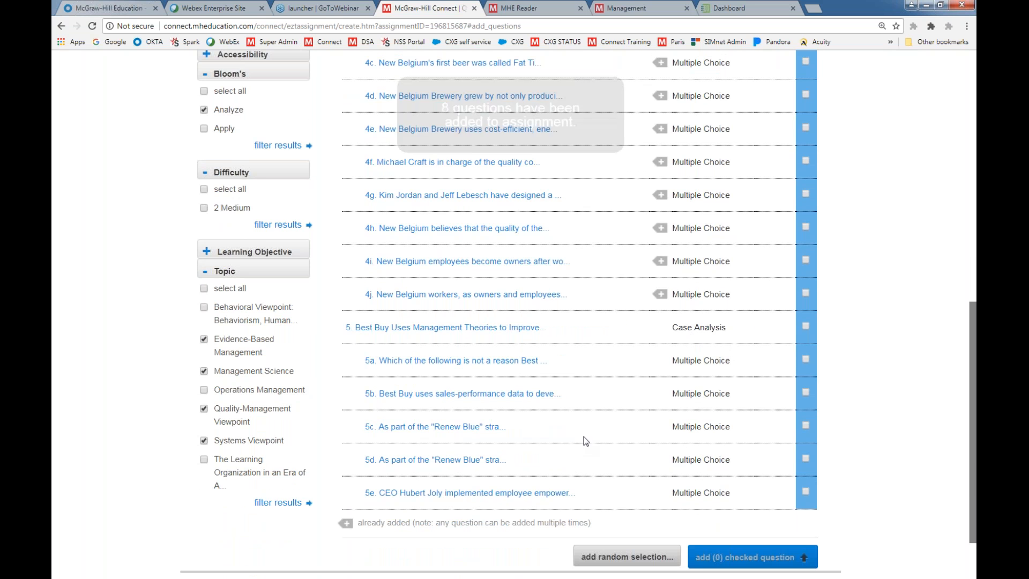
scroll(588, 431, up, 6)
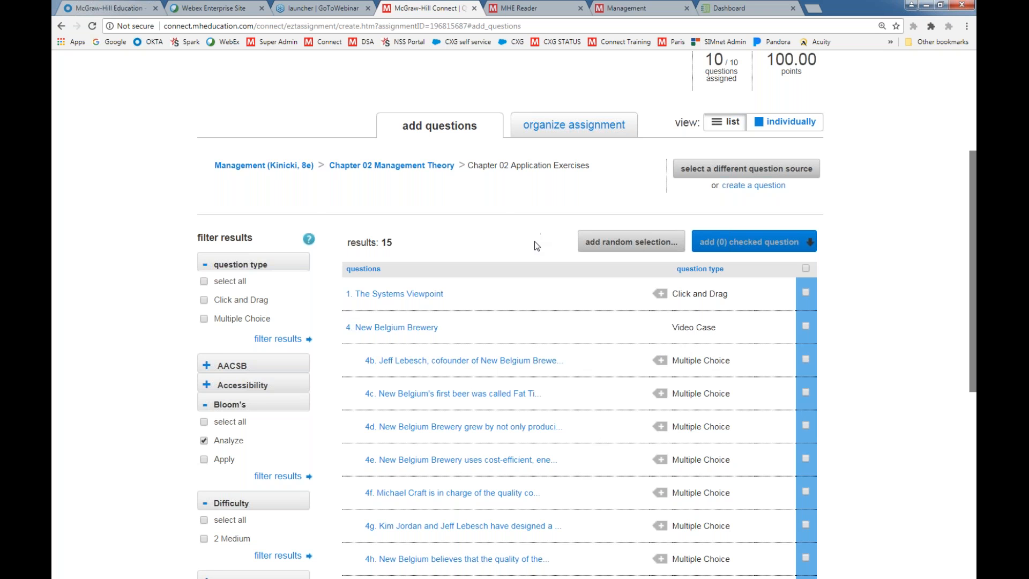
scroll(538, 245, up, 1)
click(554, 180)
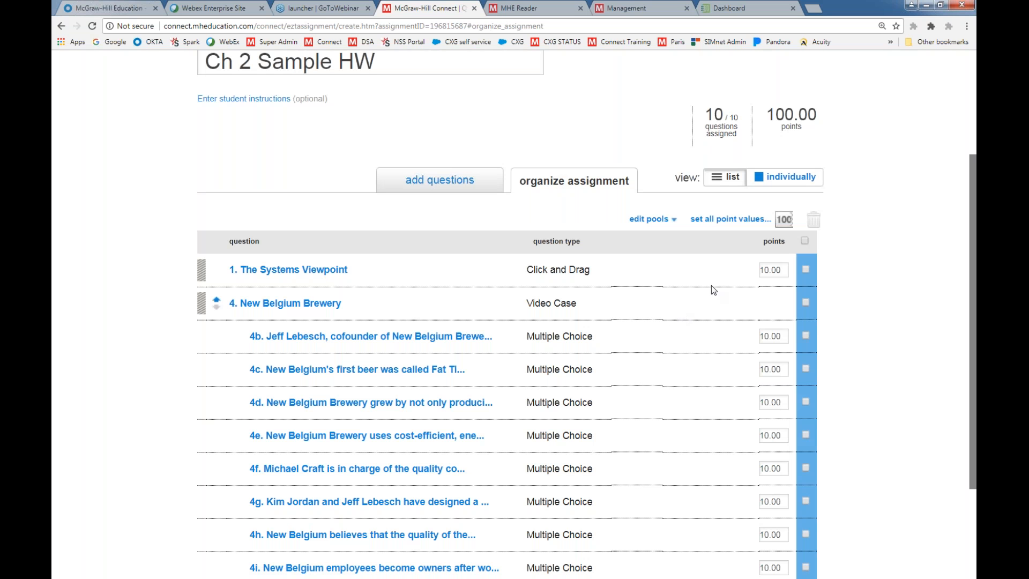
click(709, 221)
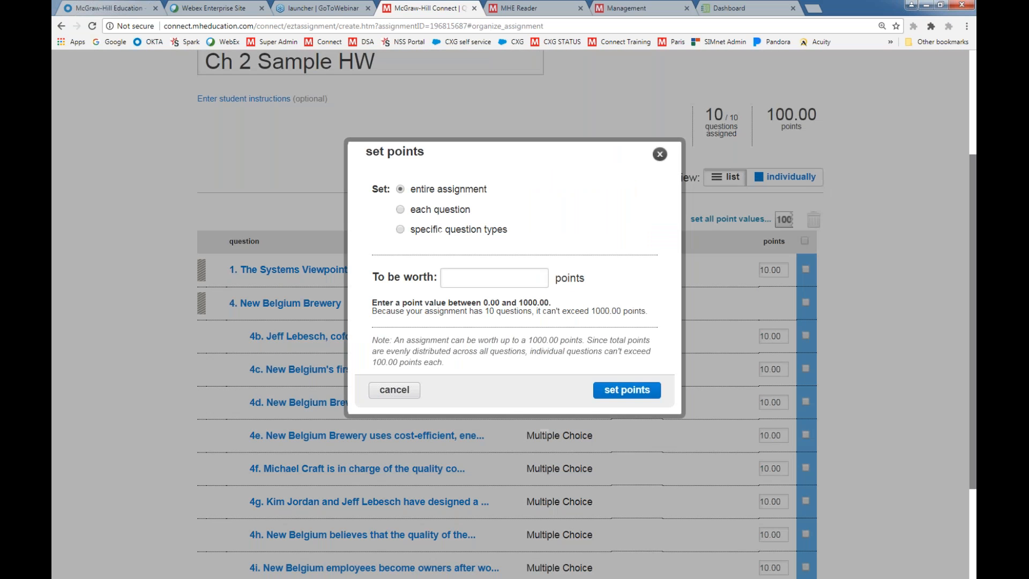
click(486, 273)
text(20)
click(614, 396)
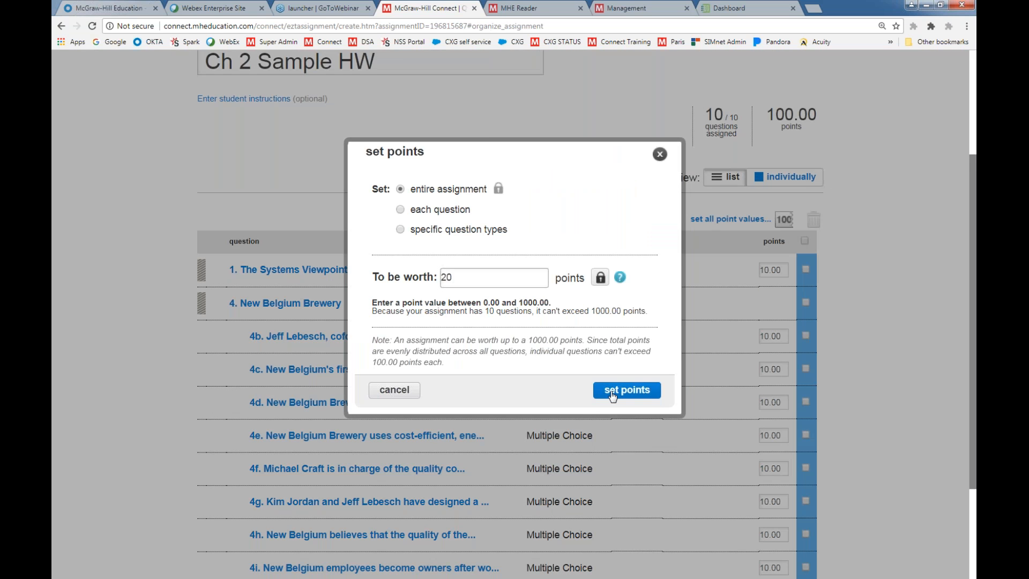
Delete question 1, The Systems Viewpoint, from the assignment
scroll(725, 305, down, 1)
scroll(724, 320, down, 2)
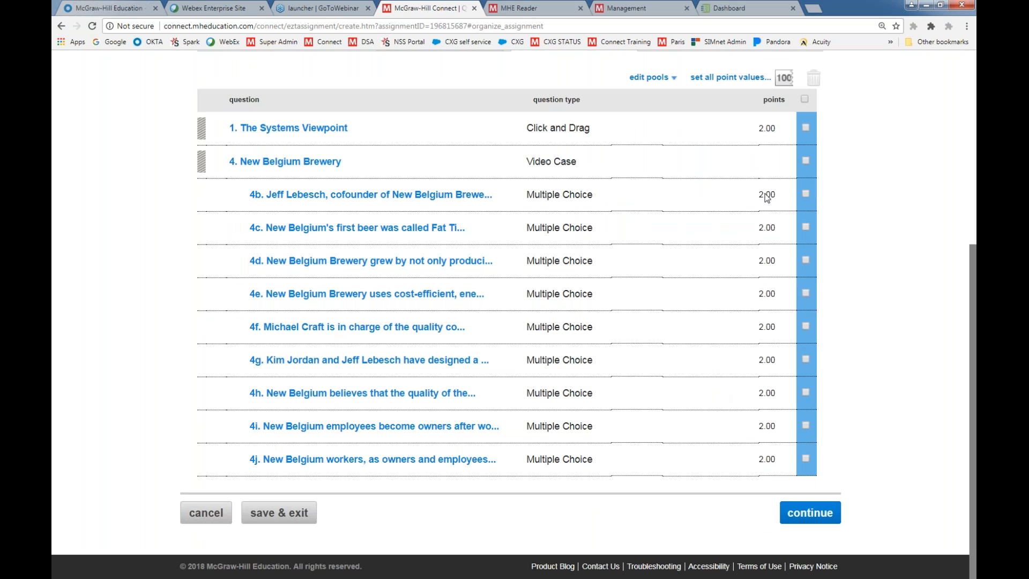
click(806, 127)
click(818, 79)
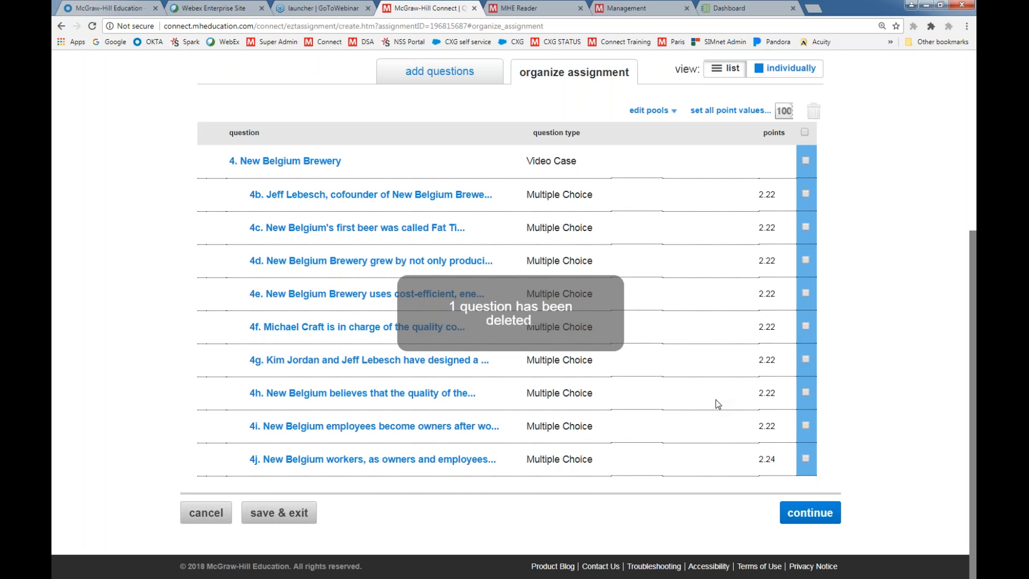
scroll(717, 404, up, 2)
scroll(716, 403, down, 2)
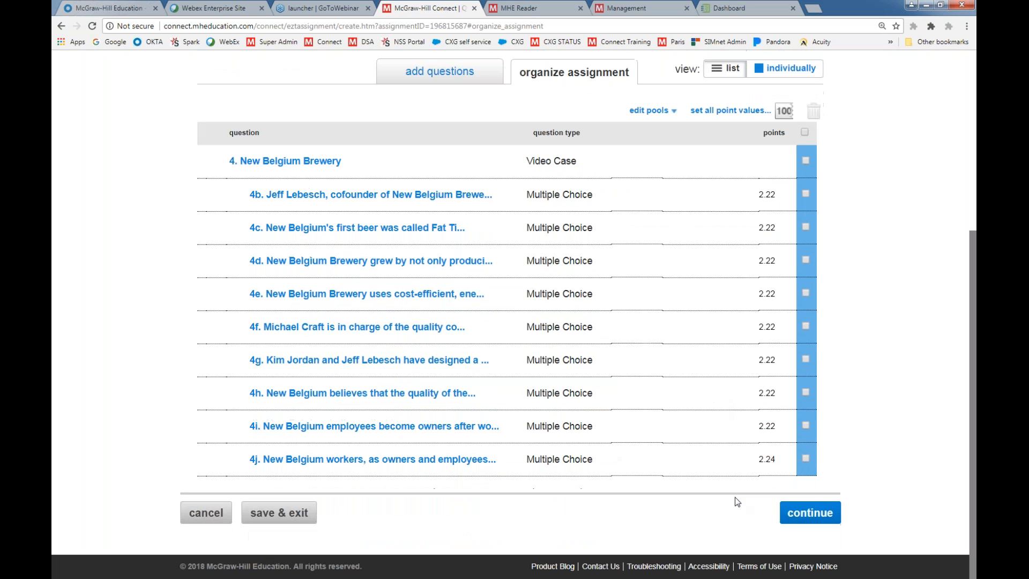
Continue to the assignment policies and set the start date to 01/16/2018 and the due date to 01/29/2018
click(798, 519)
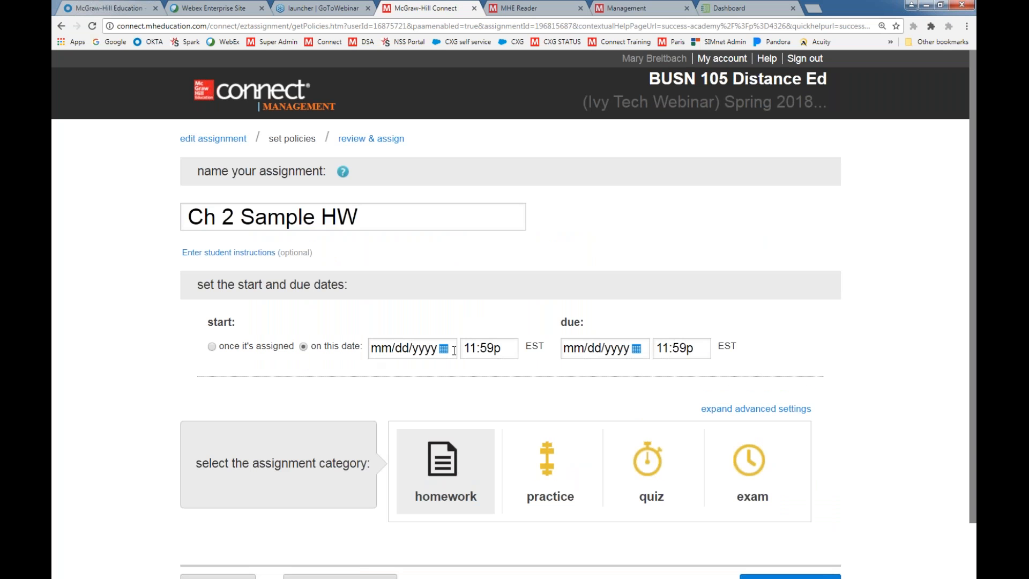
click(448, 350)
click(413, 416)
click(595, 348)
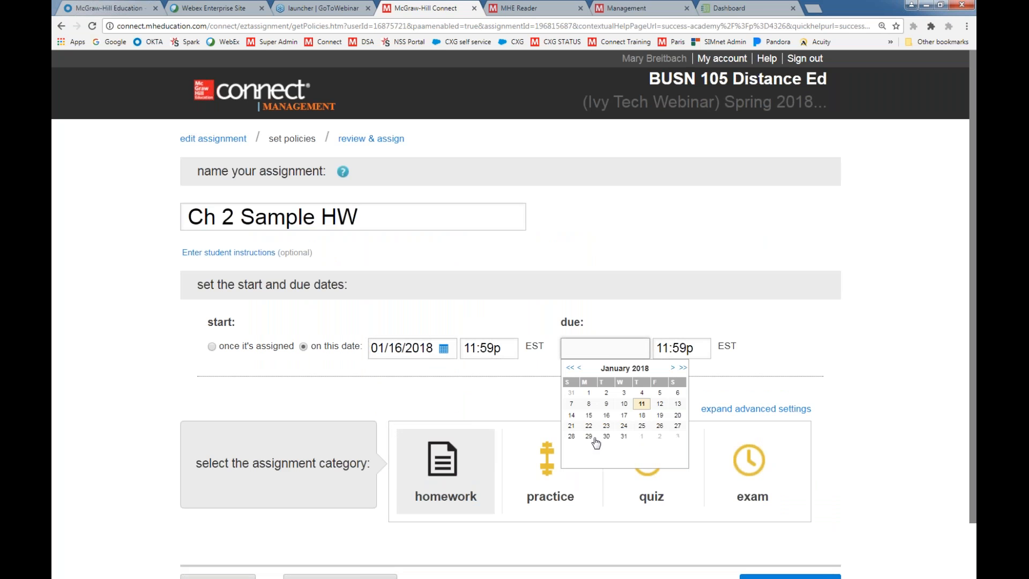
click(594, 439)
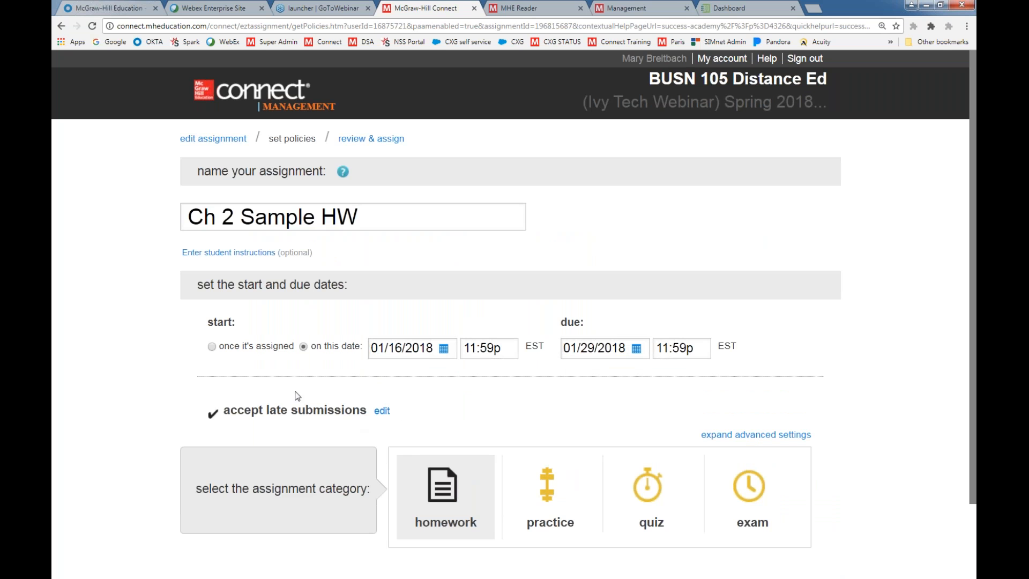
Edit the late submission policy to reduce scores by 10 % for each day late
click(381, 411)
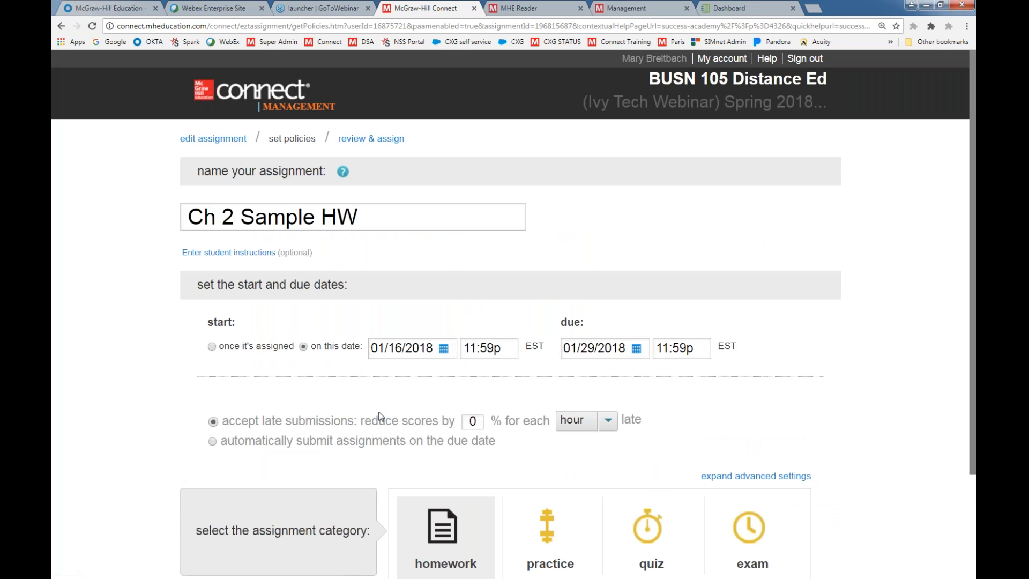
double_click(475, 421)
text(10)
click(586, 424)
click(582, 471)
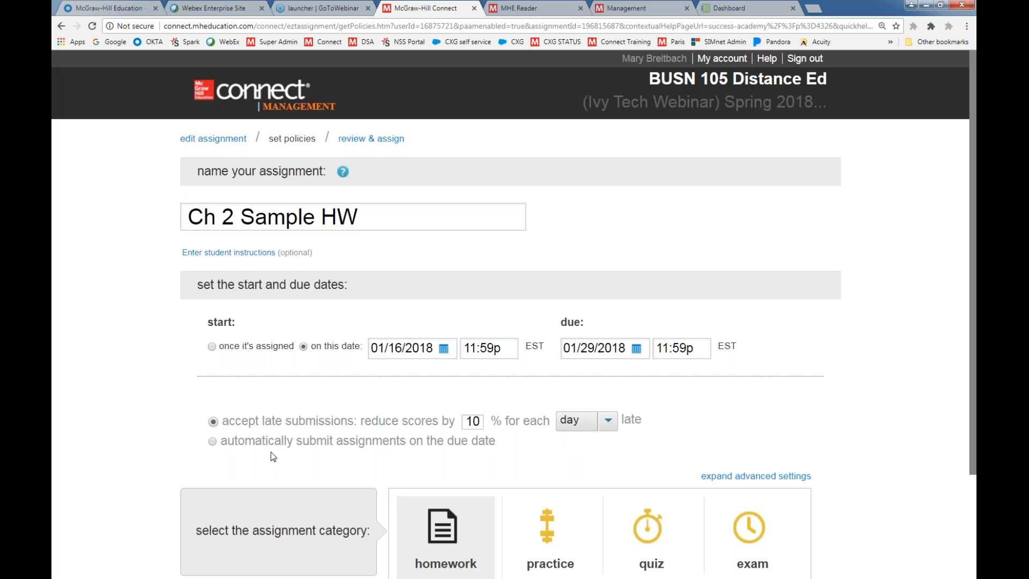
Try automatic submission on the due date, and switch back to accepting late submissions with scores reduced by 10 % per day
click(213, 442)
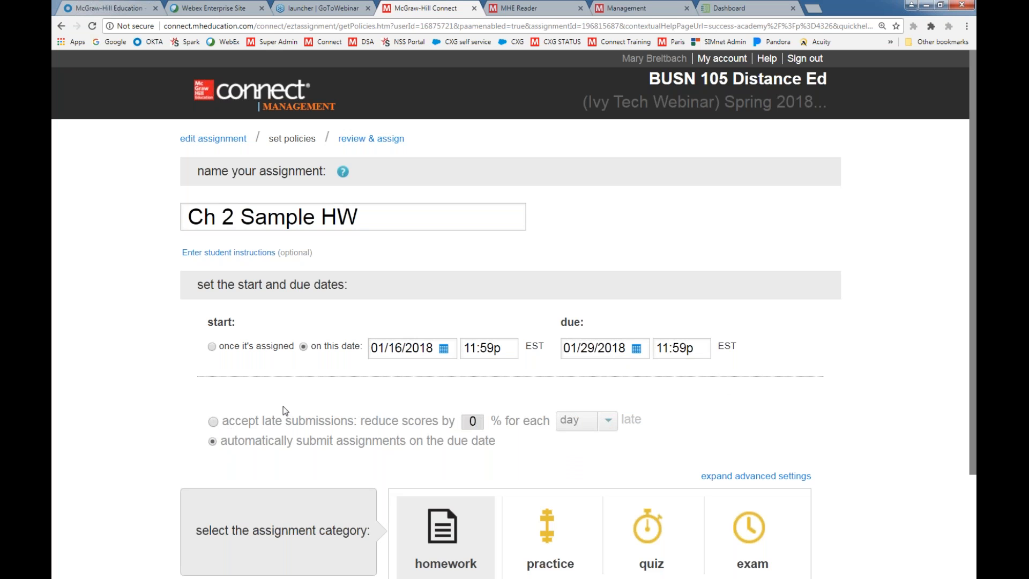
click(213, 421)
drag(479, 420, 465, 423)
text(10)
click(584, 420)
click(675, 447)
Expand the advanced settings of the homework category and open its basic settings for editing
scroll(721, 441, down, 3)
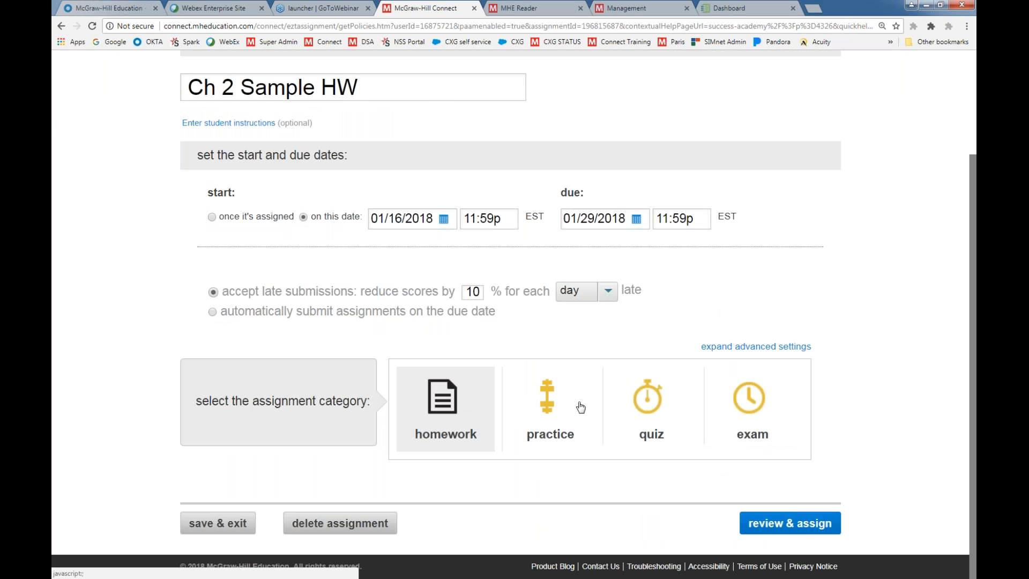
click(745, 347)
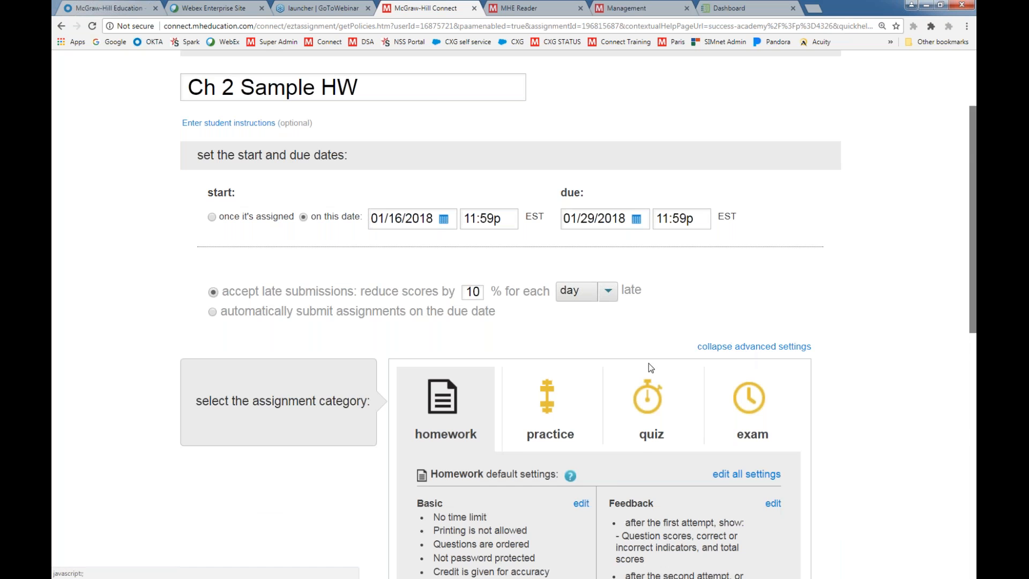
scroll(654, 365, down, 3)
scroll(661, 368, down, 1)
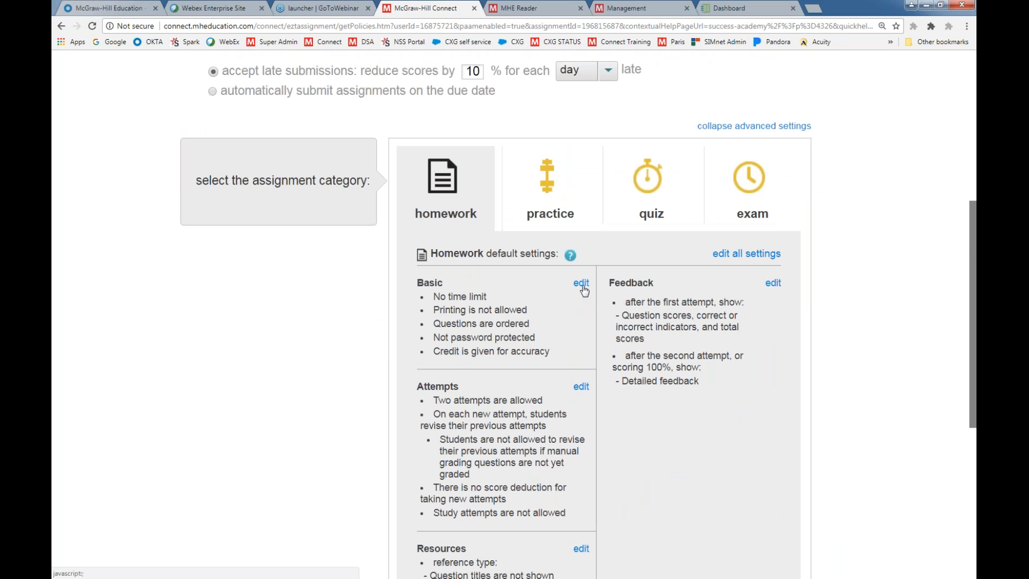
click(581, 283)
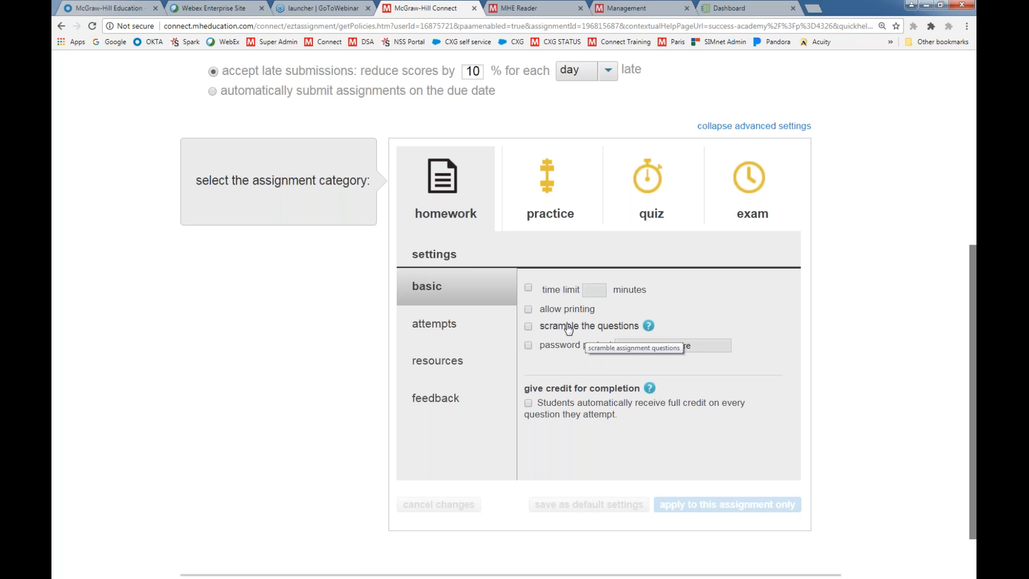
Open the homework attempts settings and choose 2 as the number of assignment attempts allowed
click(445, 328)
scroll(587, 311, down, 1)
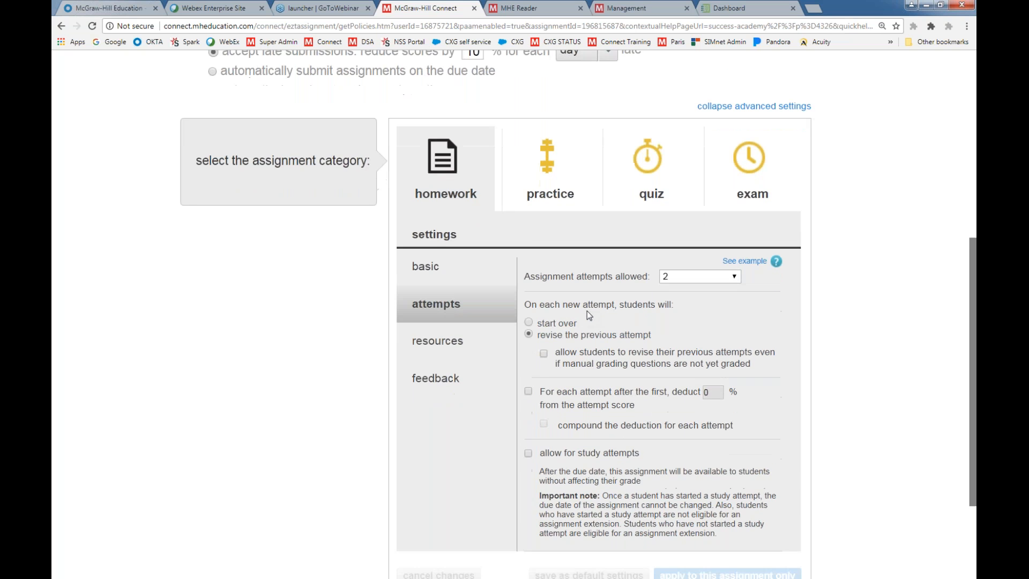
click(704, 242)
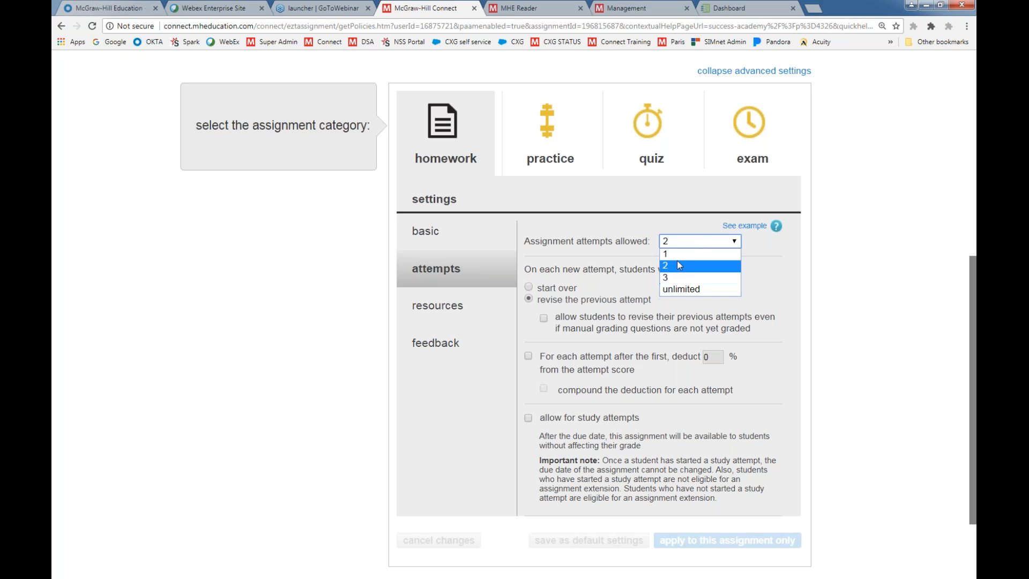
click(670, 265)
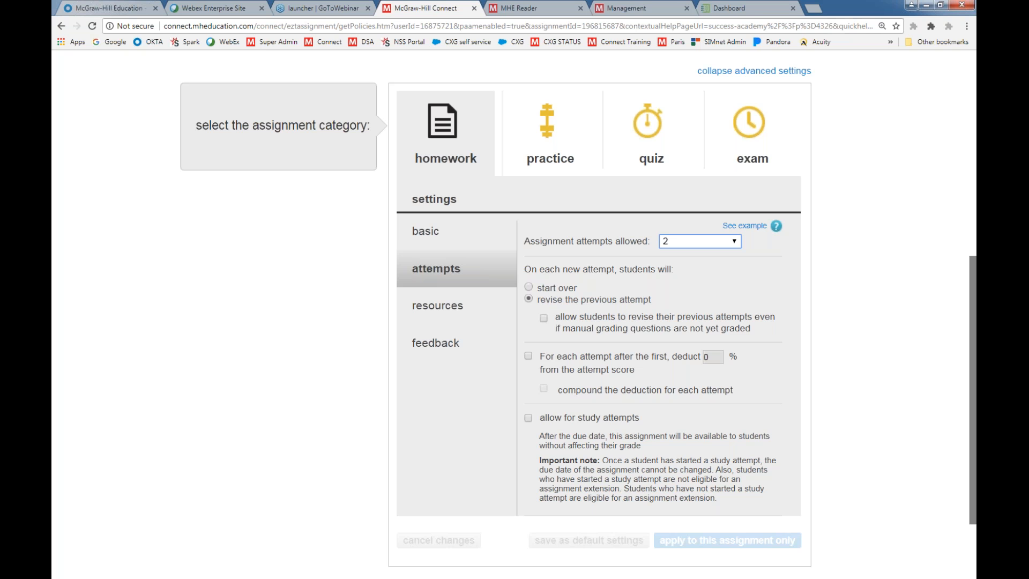
In the resources settings, try the check my work option with 1 use per question and turn it off again
click(440, 306)
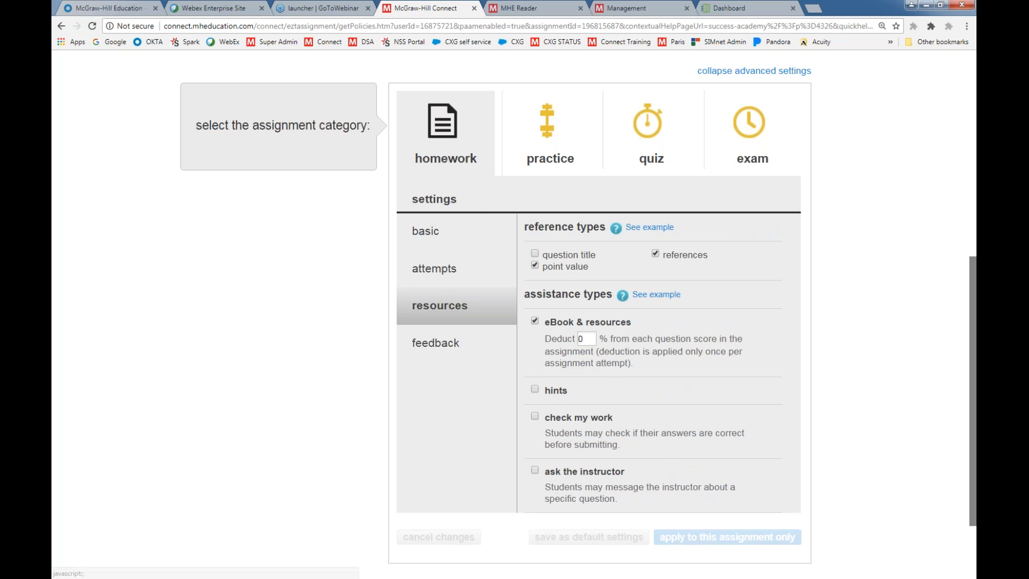
click(536, 418)
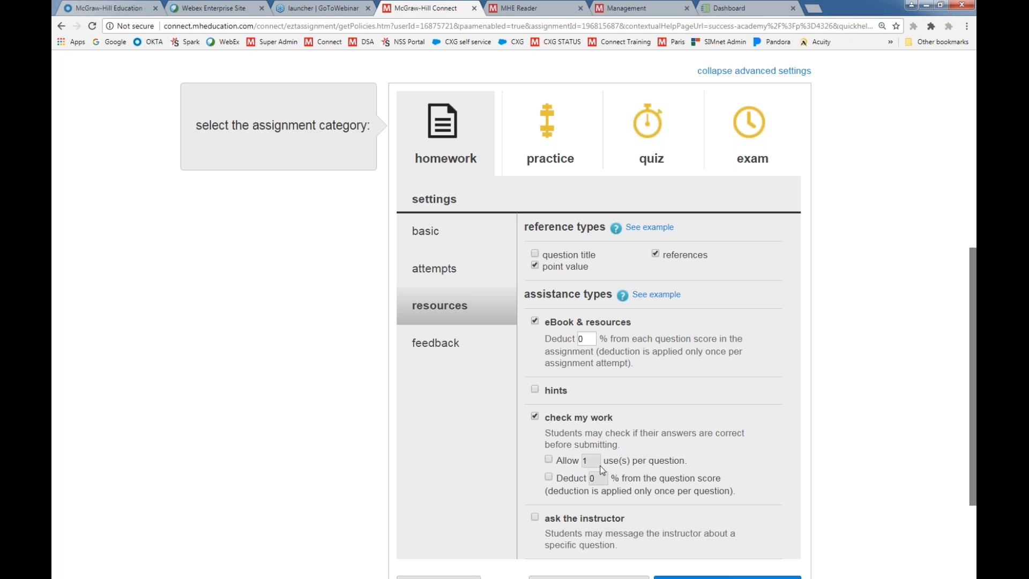
click(549, 460)
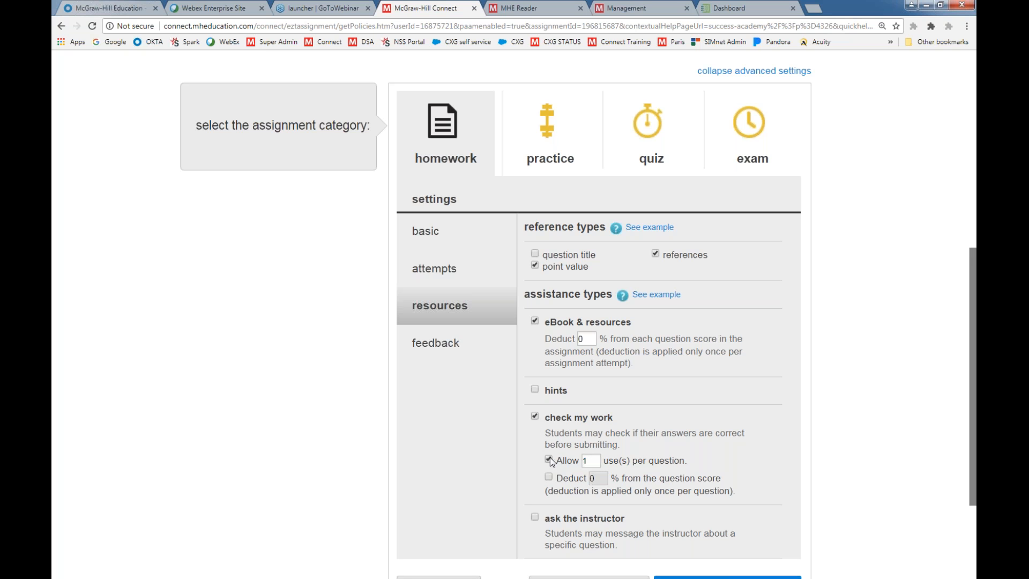
click(535, 416)
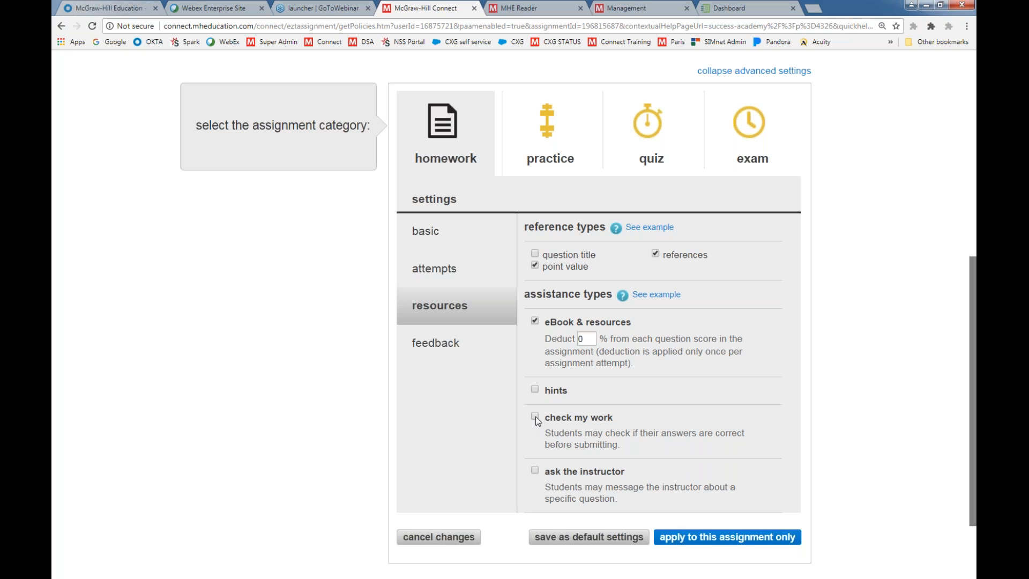
Open the feedback settings and examine the feedback choices for after submitting the first attempt
click(439, 349)
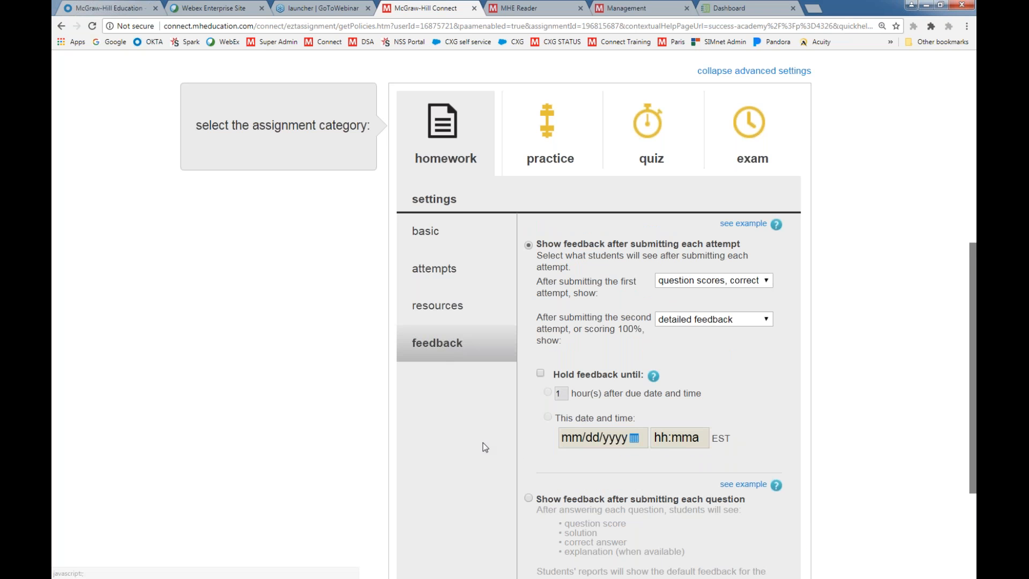
scroll(485, 447, down, 1)
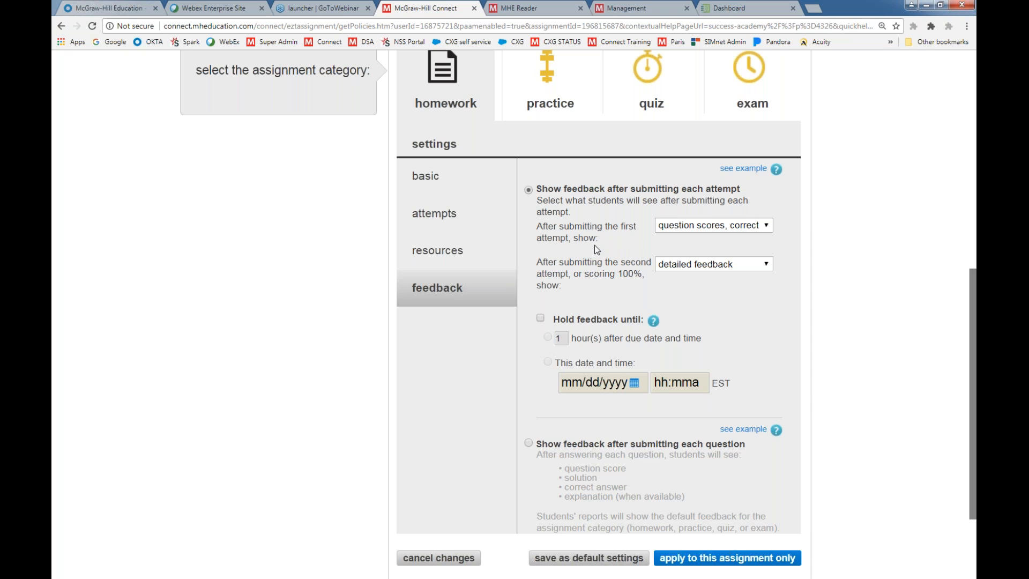
click(770, 224)
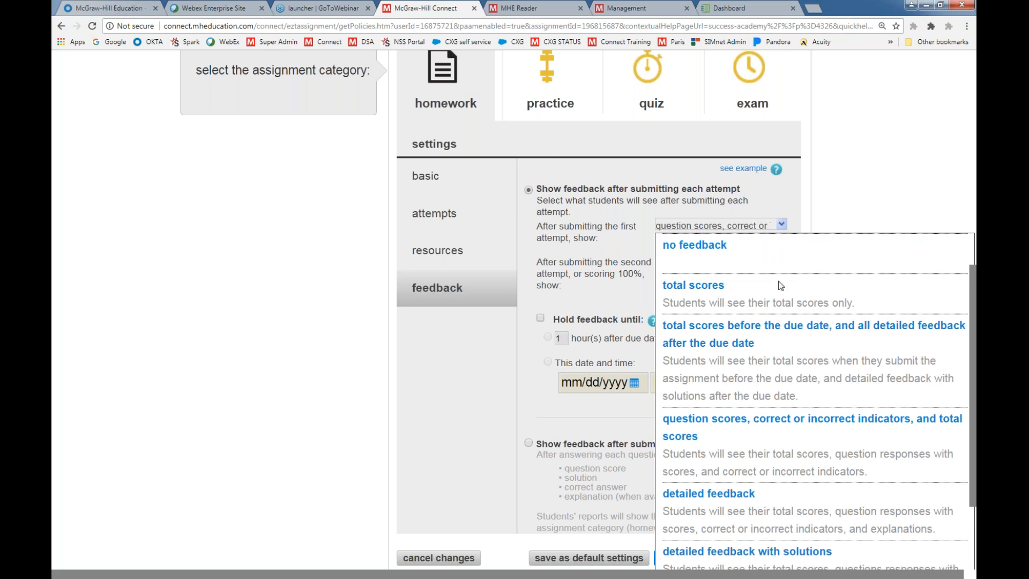
scroll(761, 321, down, 1)
scroll(697, 322, down, 1)
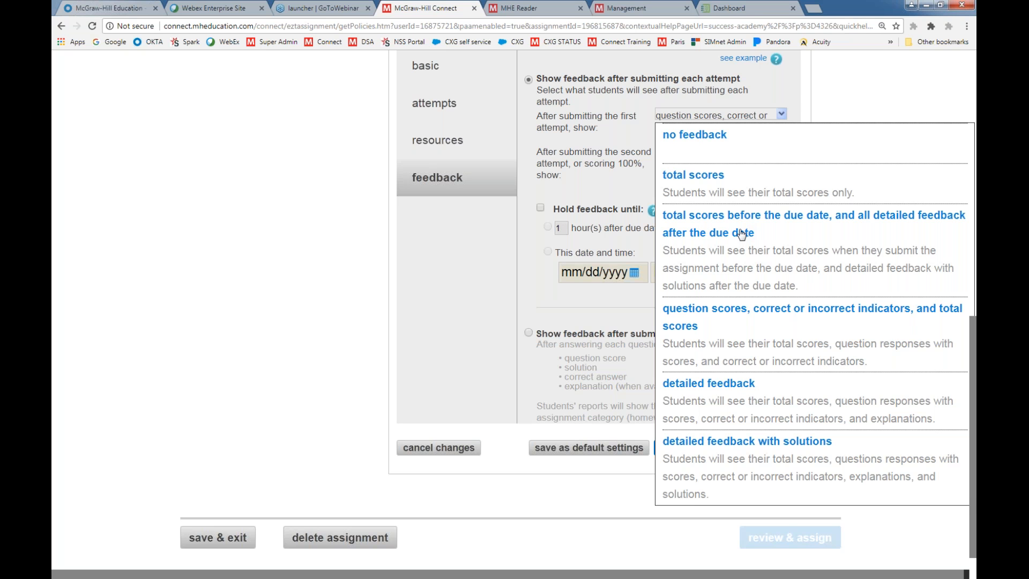
Keep question scores, correct or incorrect indicators, and total scores for the first attempt, and save the policies as default settings, including for existing unstarted assignments
scroll(773, 251, down, 1)
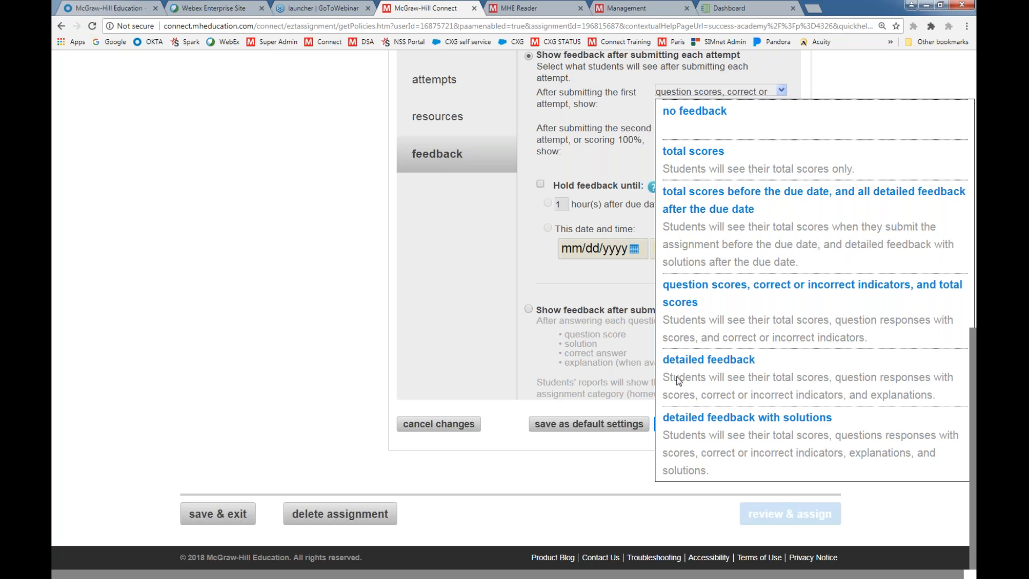
click(710, 422)
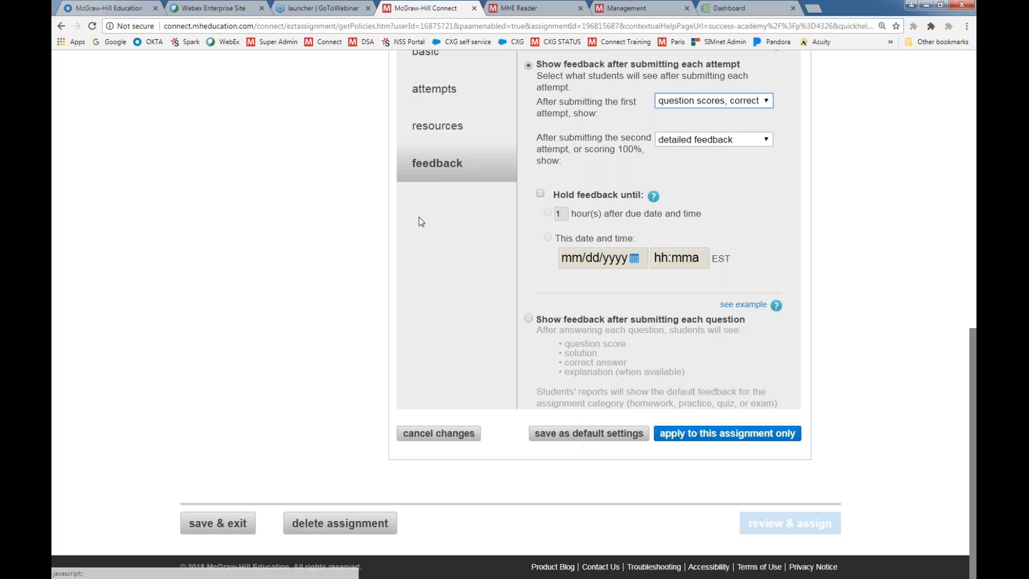
click(563, 435)
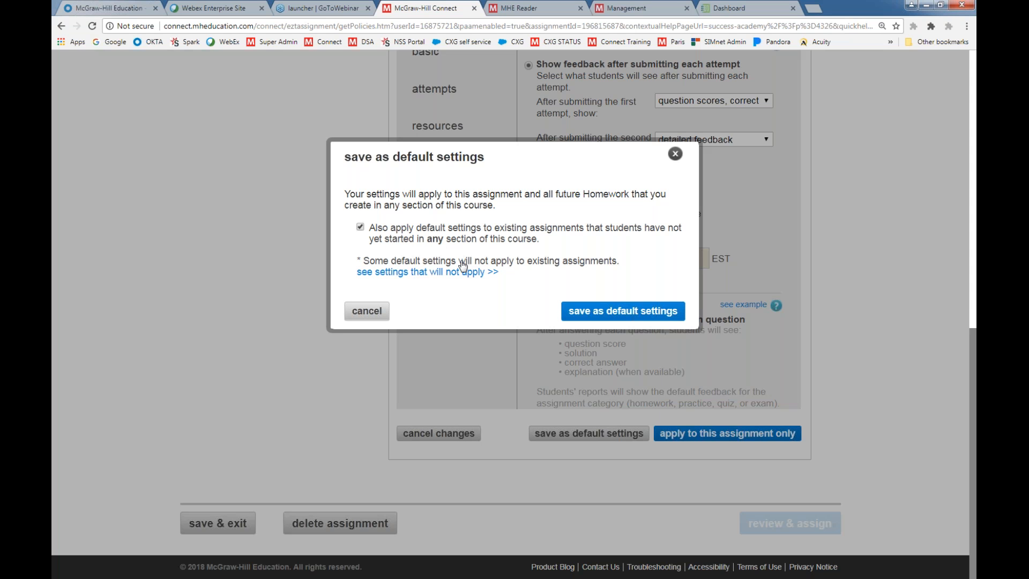
click(611, 317)
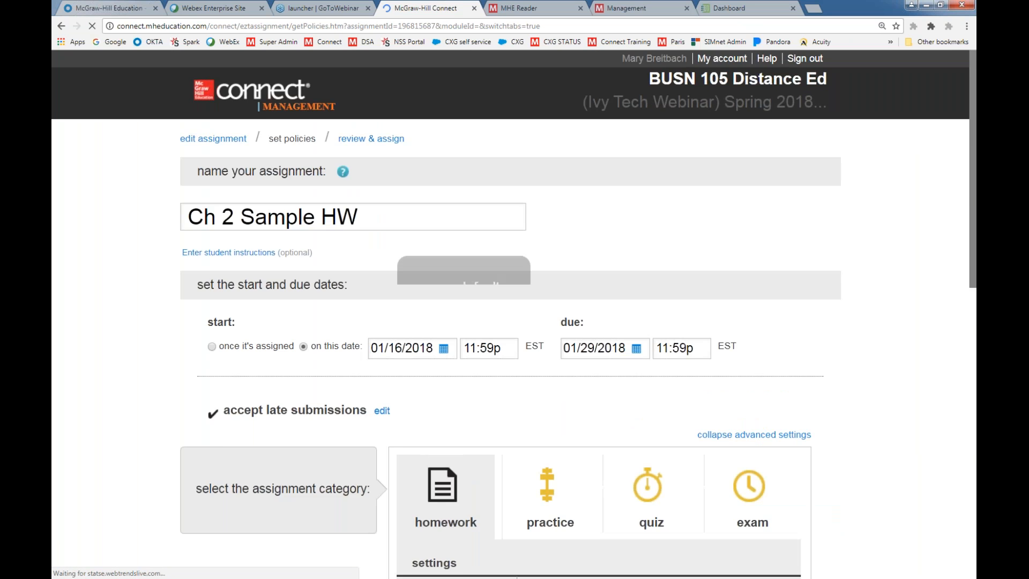
Proceed to review the Ch 2 Sample HW assignment and assign it to the current section
scroll(665, 370, down, 10)
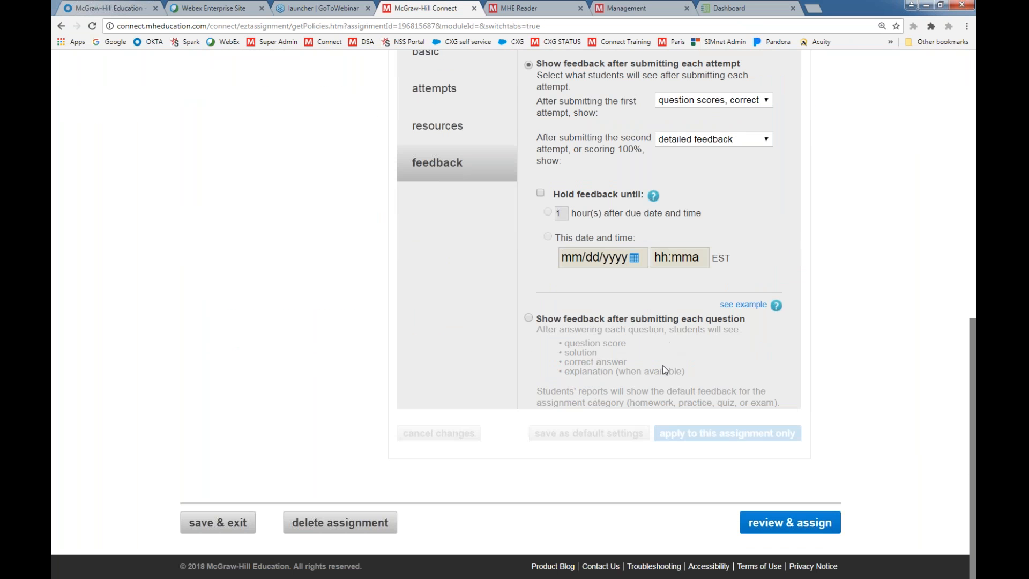
click(766, 524)
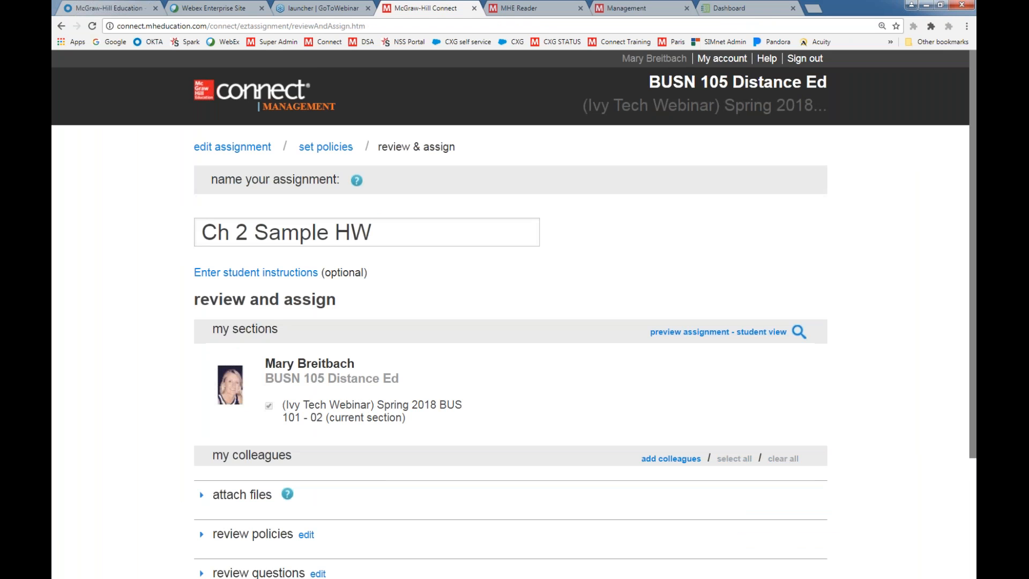
scroll(804, 472, down, 3)
click(809, 473)
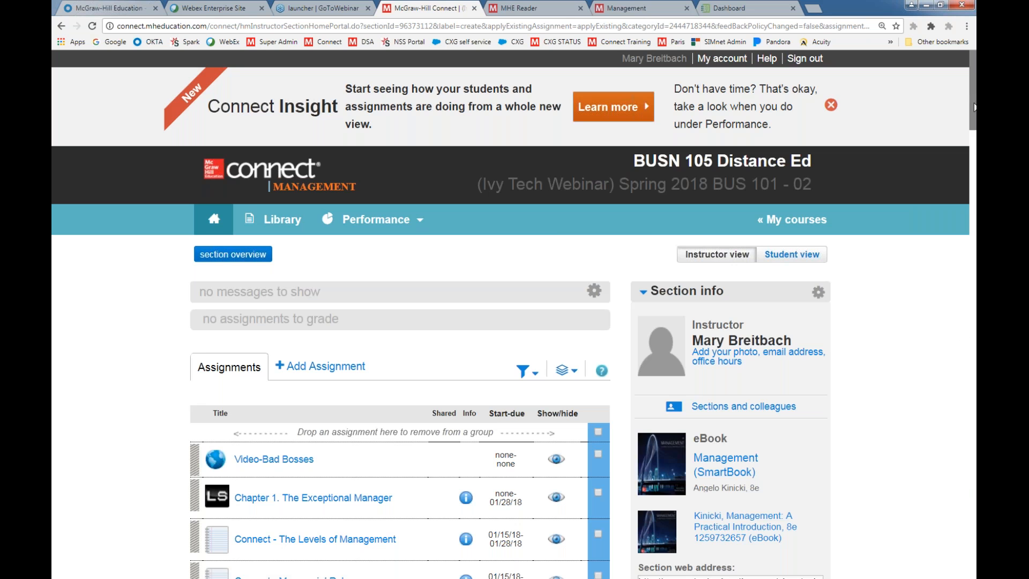
Move Ch 2 Sample HW from the end of the assignment list to directly below Chapter 2. Management Theory
drag(972, 106, 957, 502)
scroll(959, 507, down, 10)
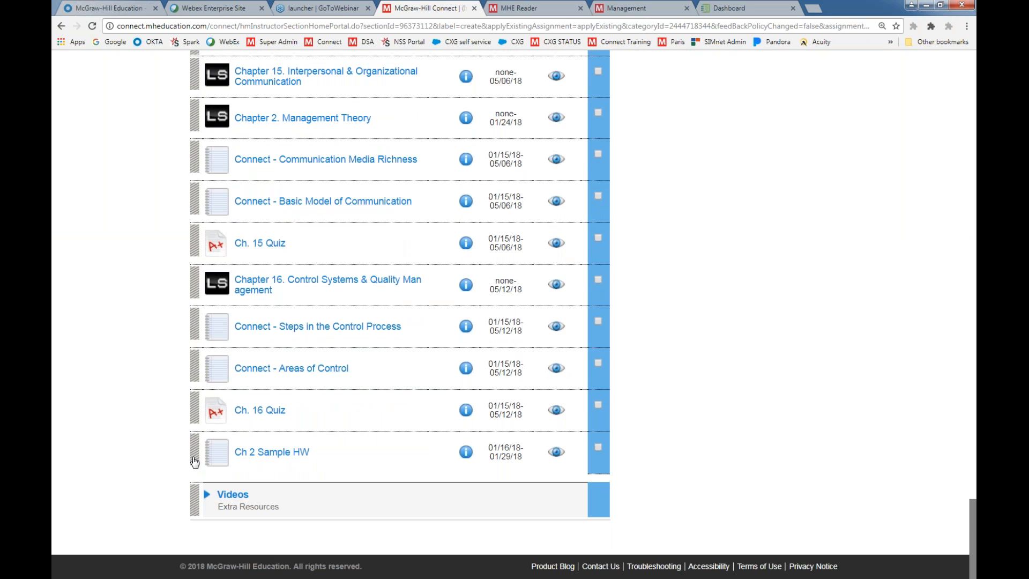
drag(195, 456, 206, 516)
scroll(149, 456, down, 2)
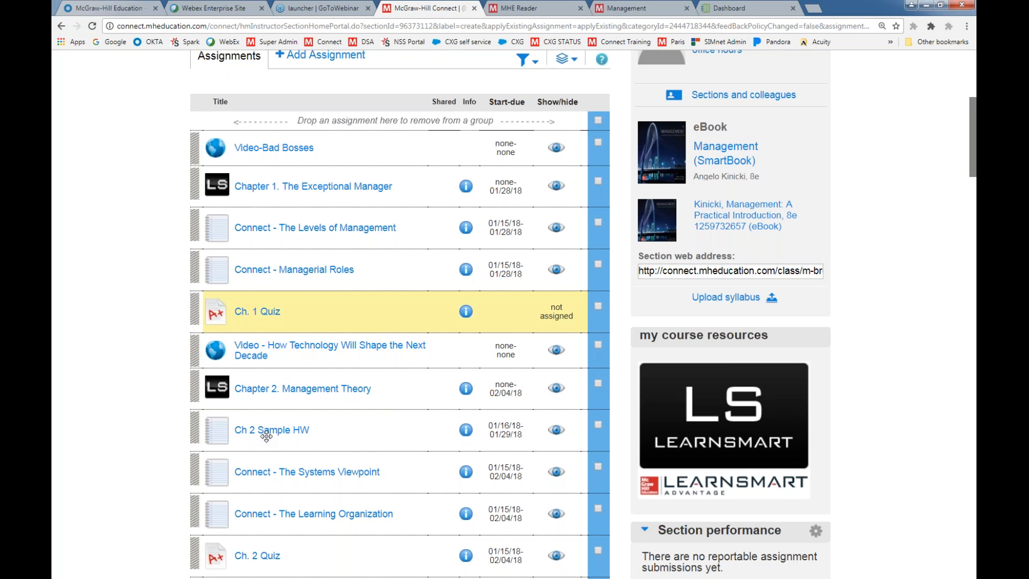
Open Connect - Managerial Roles, examine its availability, attempts, resources and feedback policies, and return to the section home
click(268, 273)
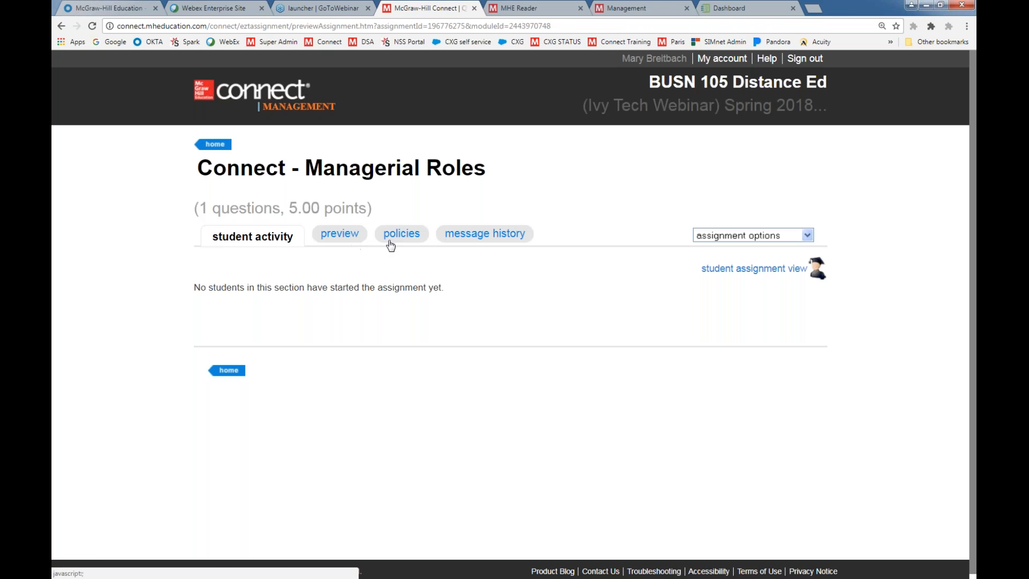
click(397, 236)
scroll(410, 348, down, 4)
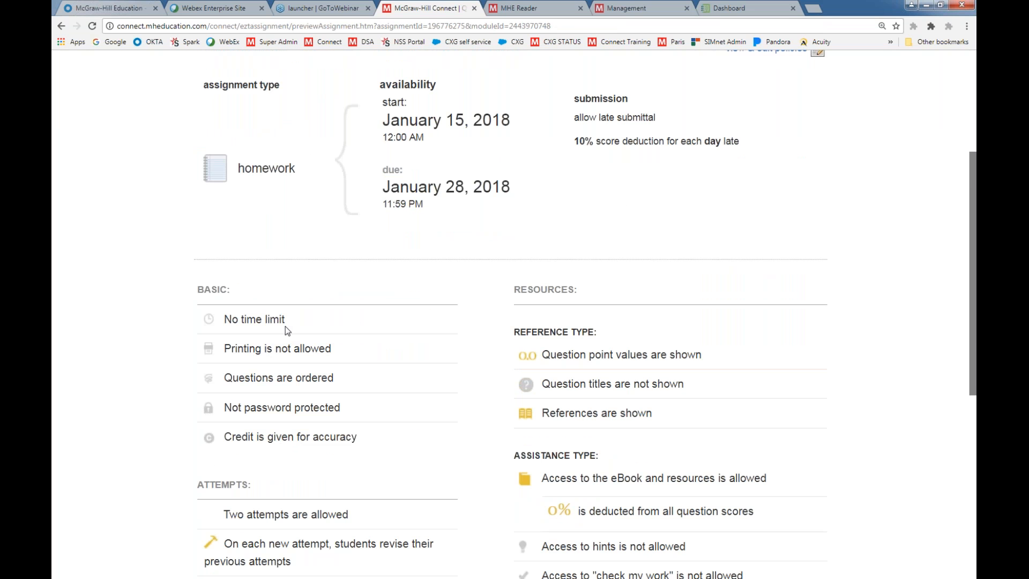
scroll(287, 415, down, 5)
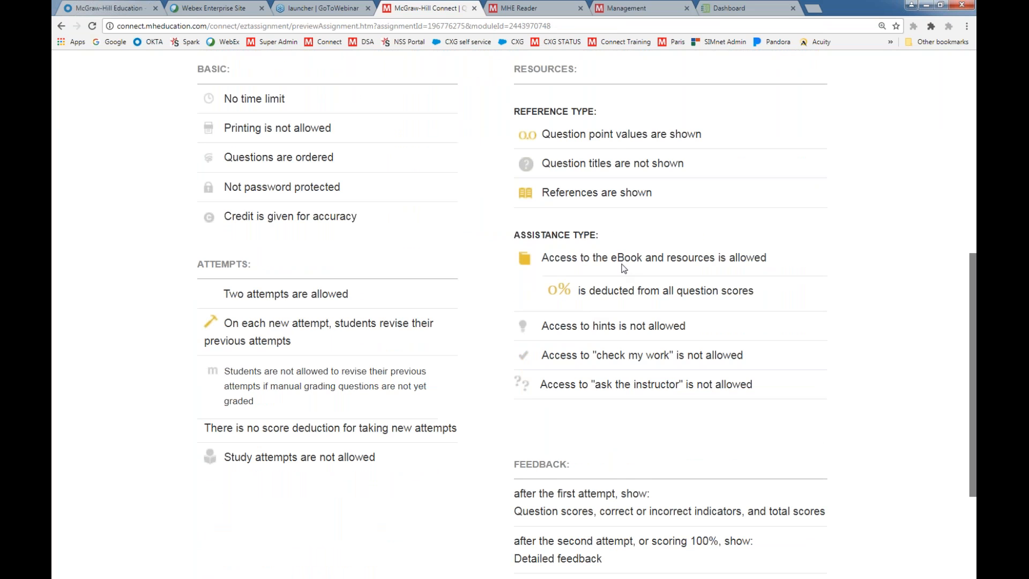
scroll(612, 305, down, 3)
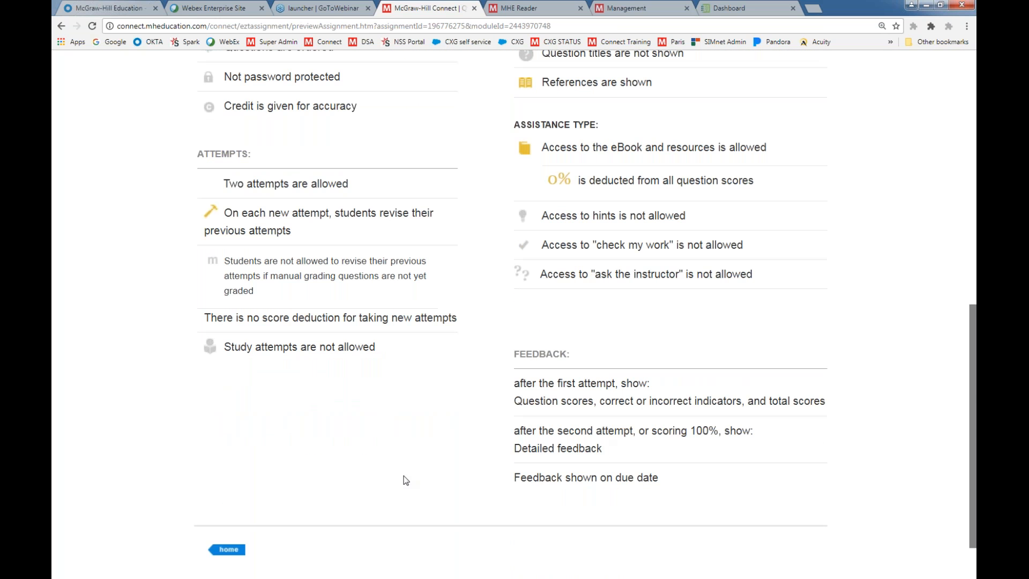
click(230, 551)
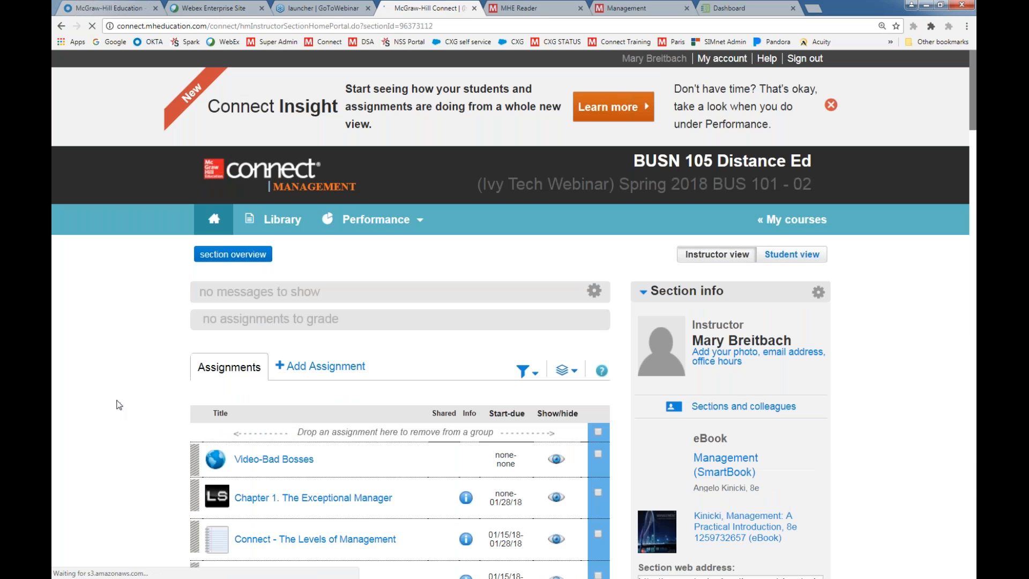
Select both video assignments, Chapter 1. The Exceptional Manager, Connect - The Levels of Management and Connect - Managerial Roles, and manage their dates individually
scroll(119, 405, down, 3)
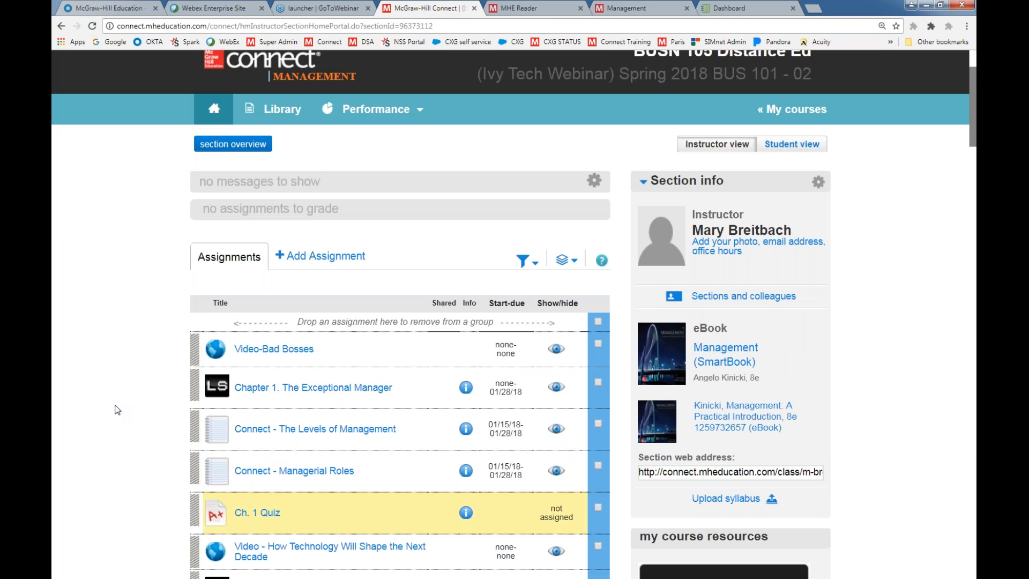
scroll(118, 410, up, 3)
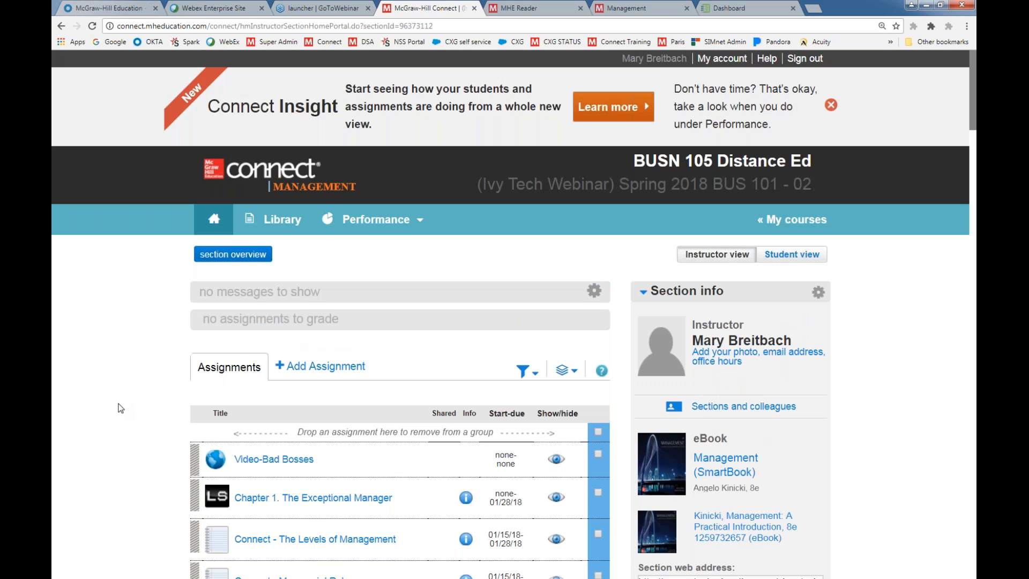
scroll(120, 408, down, 5)
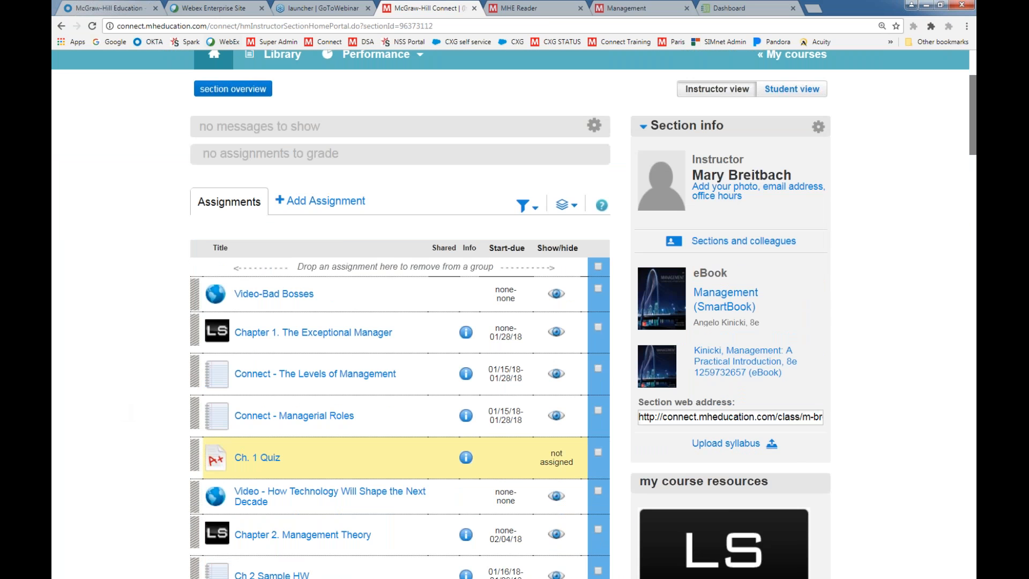
click(564, 206)
click(598, 288)
click(597, 491)
click(562, 205)
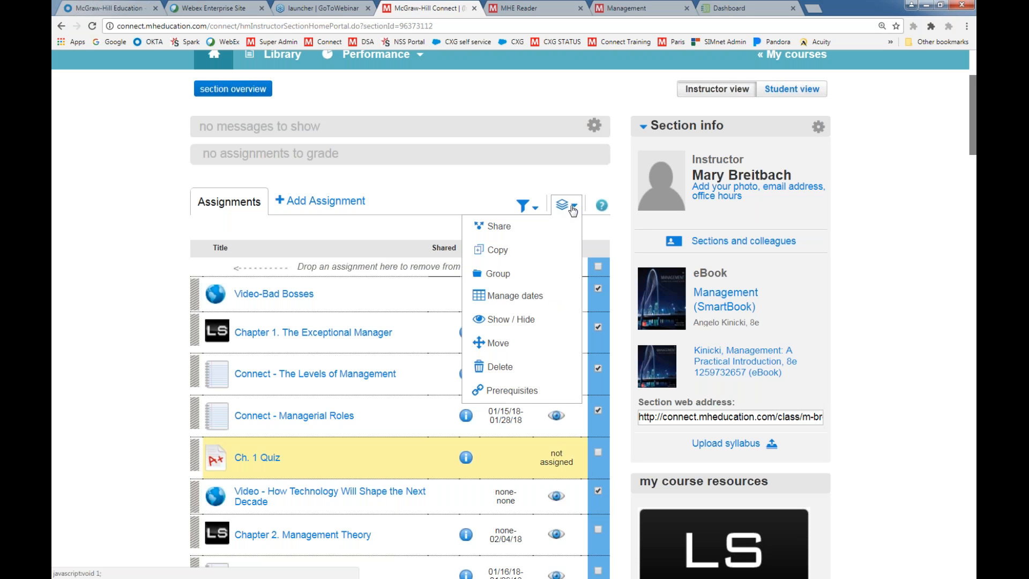
click(520, 298)
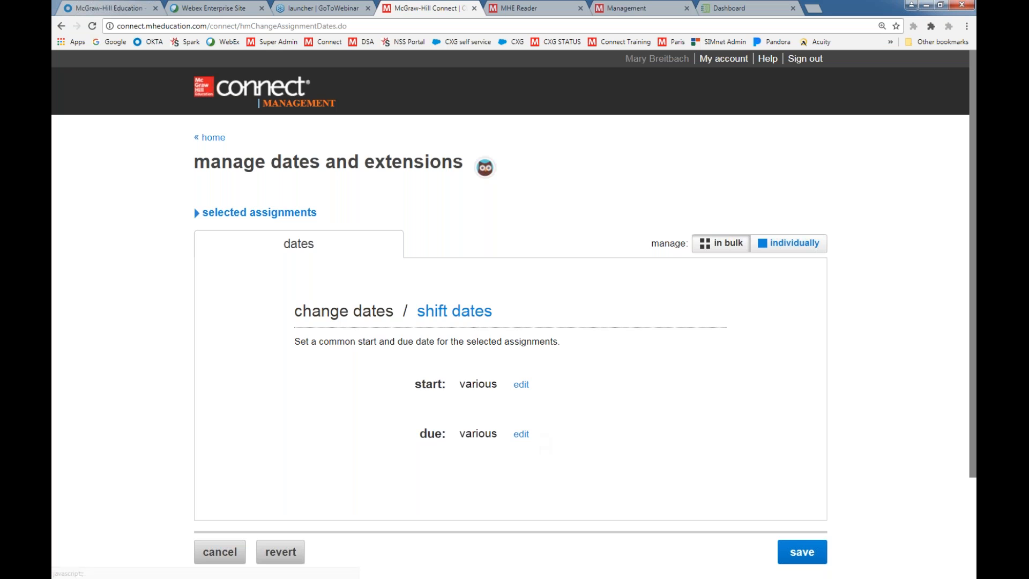
click(783, 248)
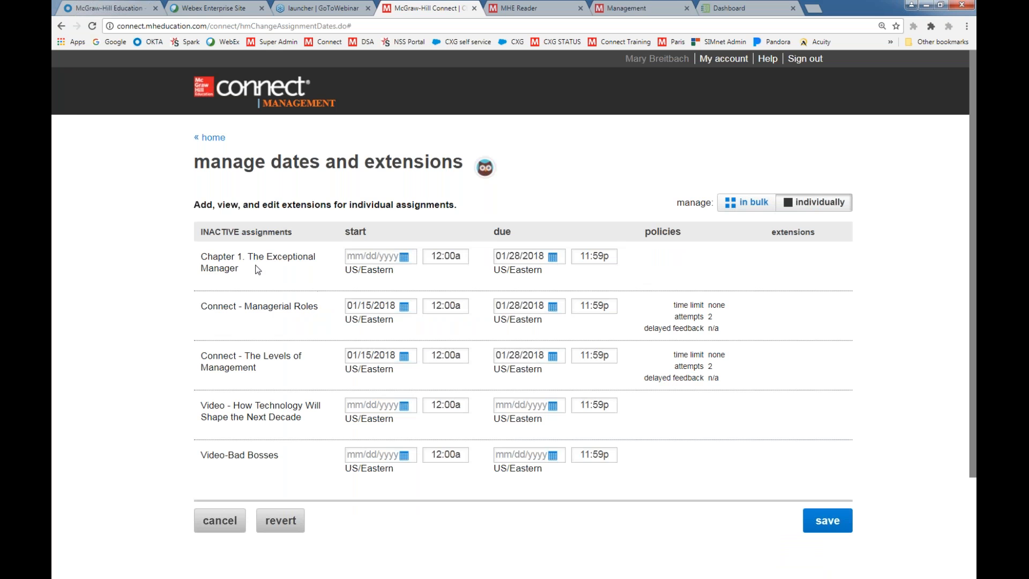
Set the due dates of Chapter 1, Managerial Roles, The Levels of Management and the How Technology Will Shape the Next Decade video to 01/30/2018
click(404, 307)
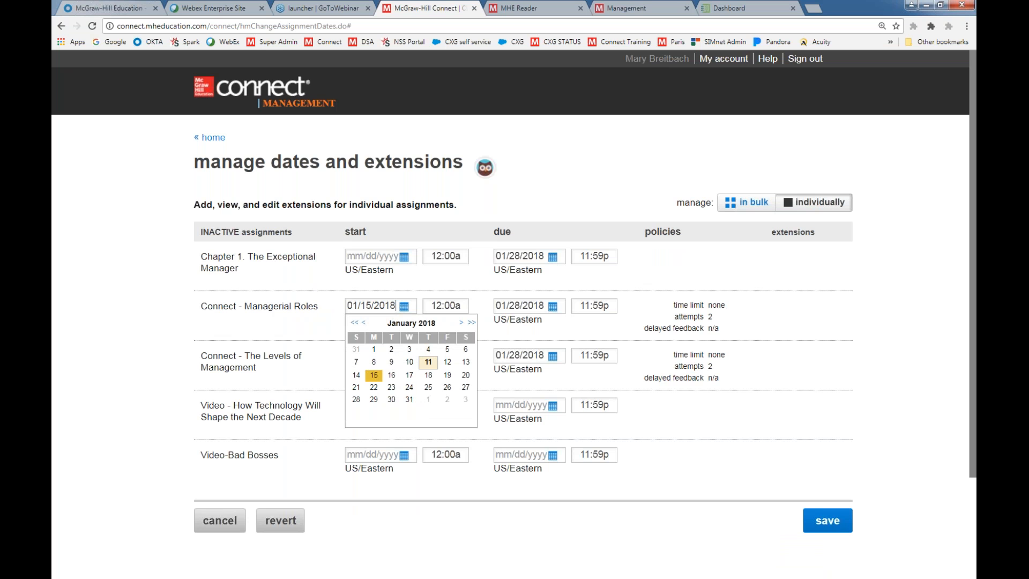
click(745, 352)
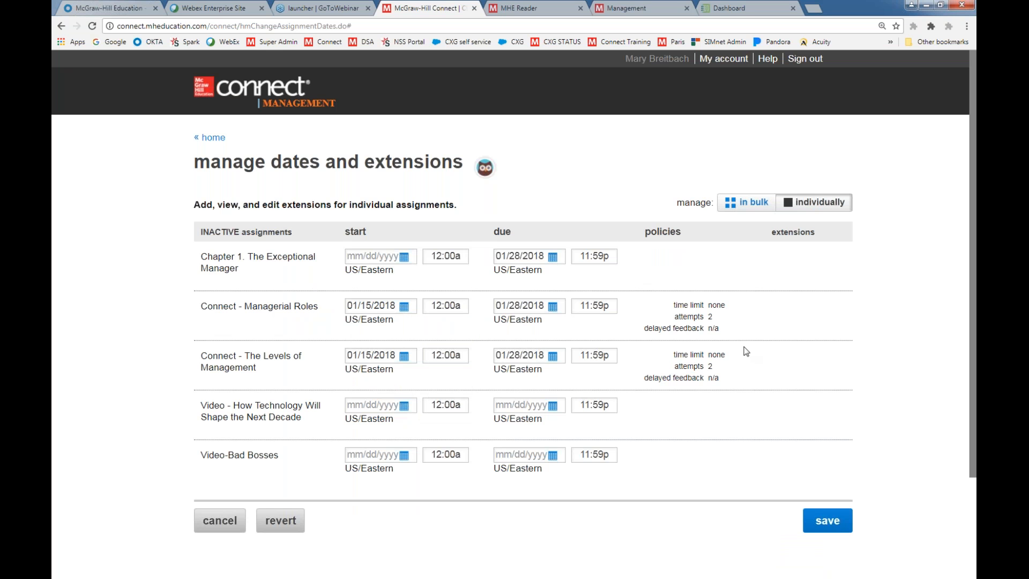
click(552, 254)
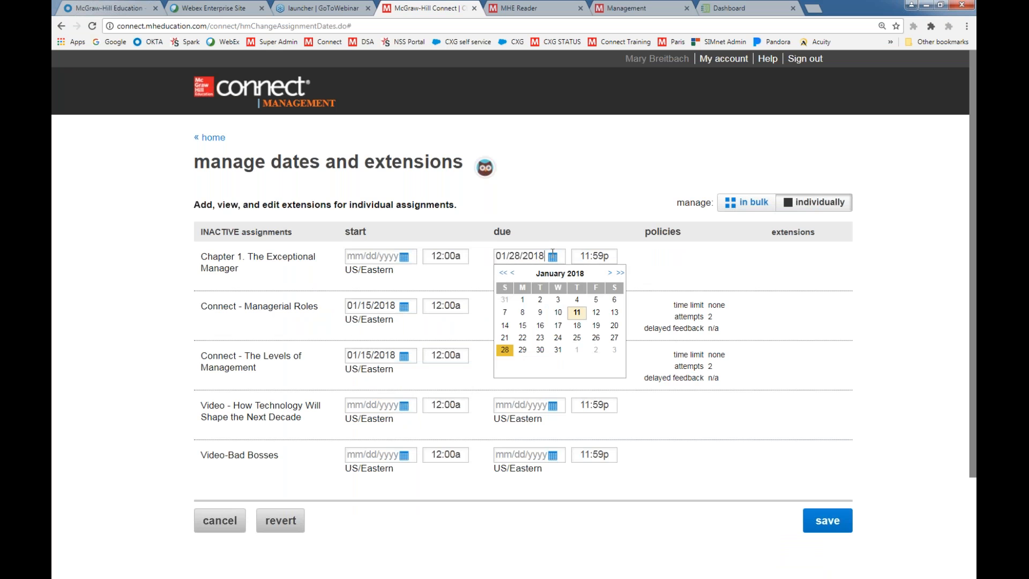
click(540, 349)
click(552, 306)
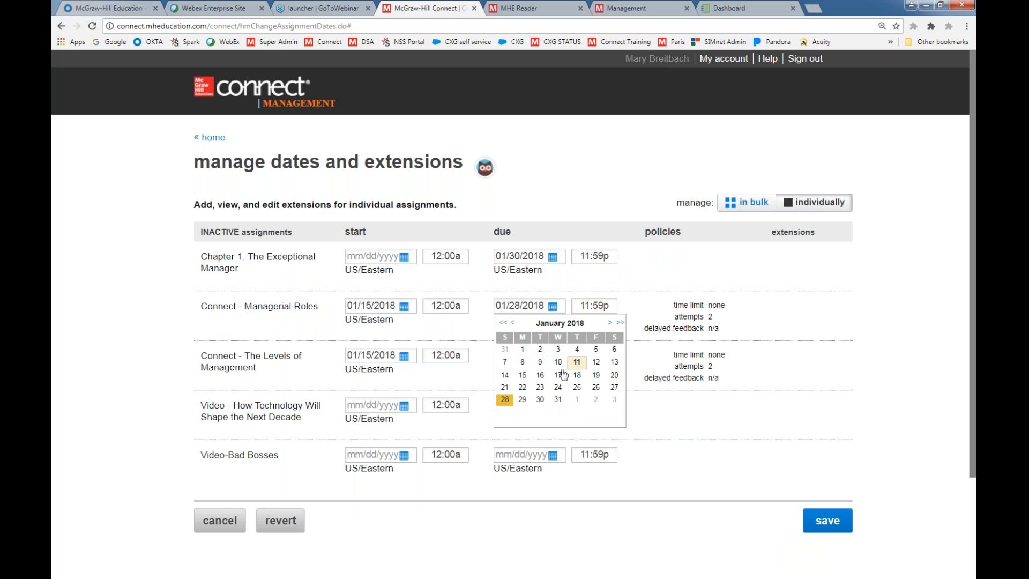
click(539, 400)
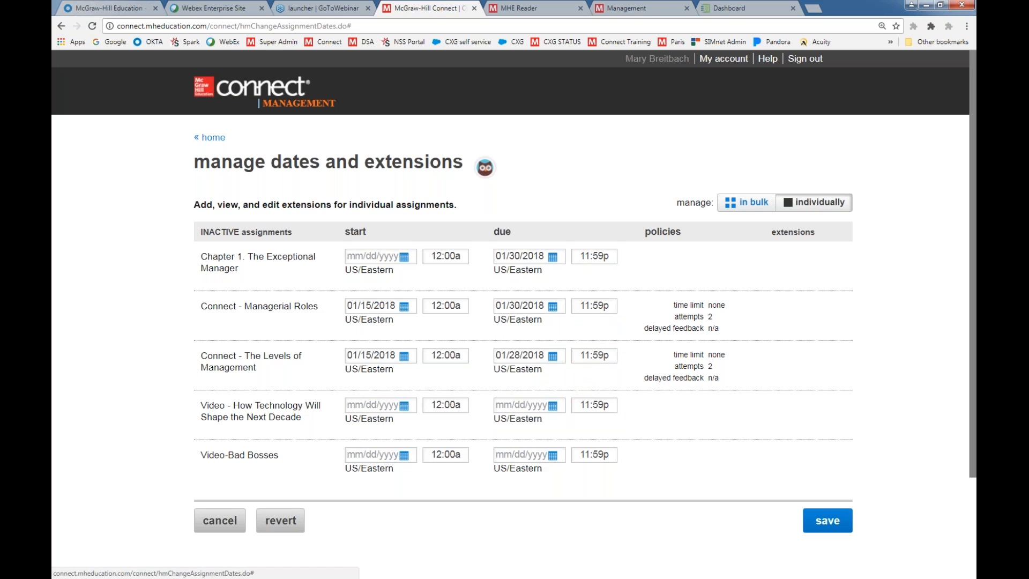
click(553, 355)
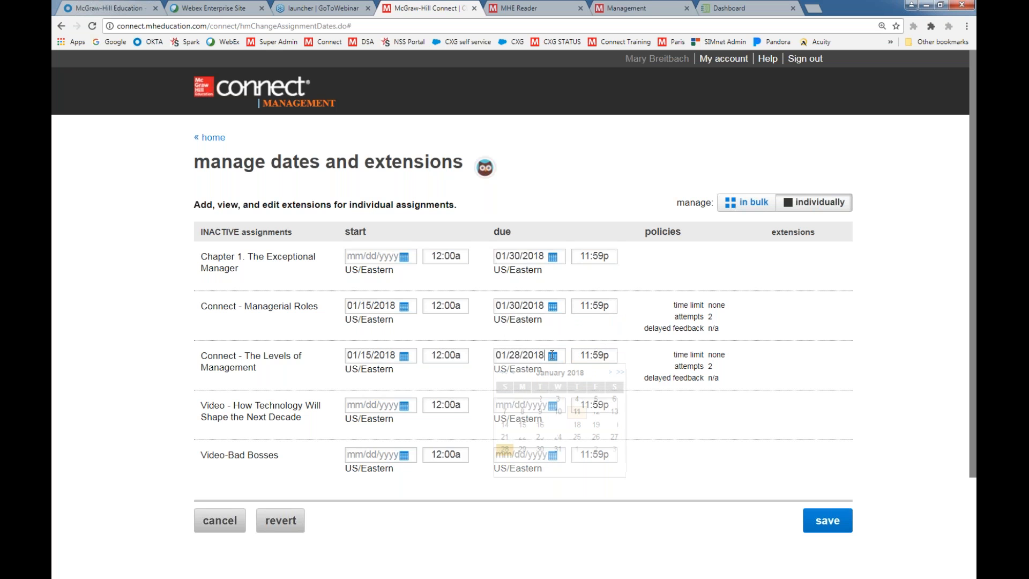
click(540, 449)
click(552, 405)
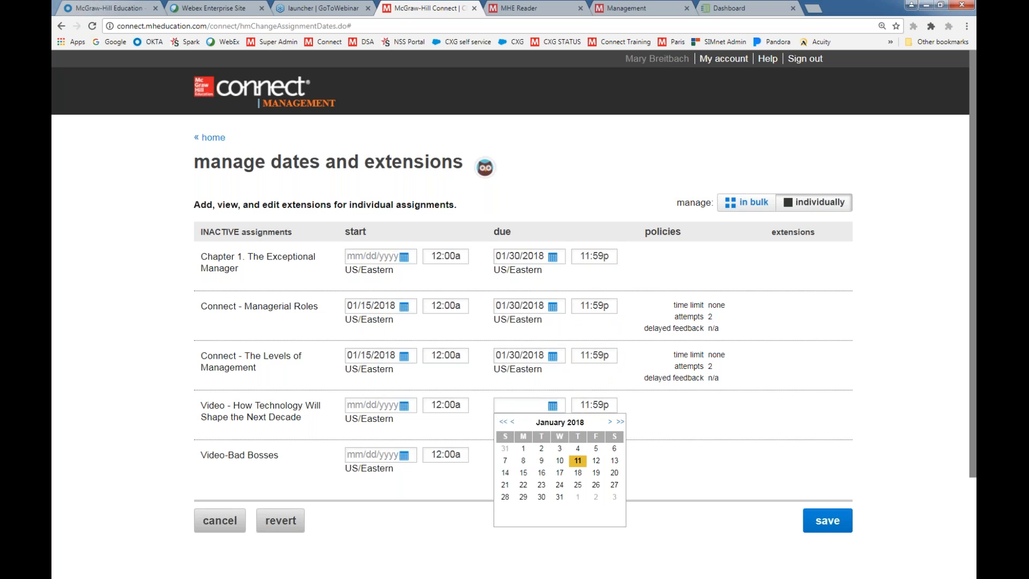
click(541, 498)
Set the due date of Video-Bad Bosses to 02/07/2018 and save the date changes
click(552, 455)
click(610, 471)
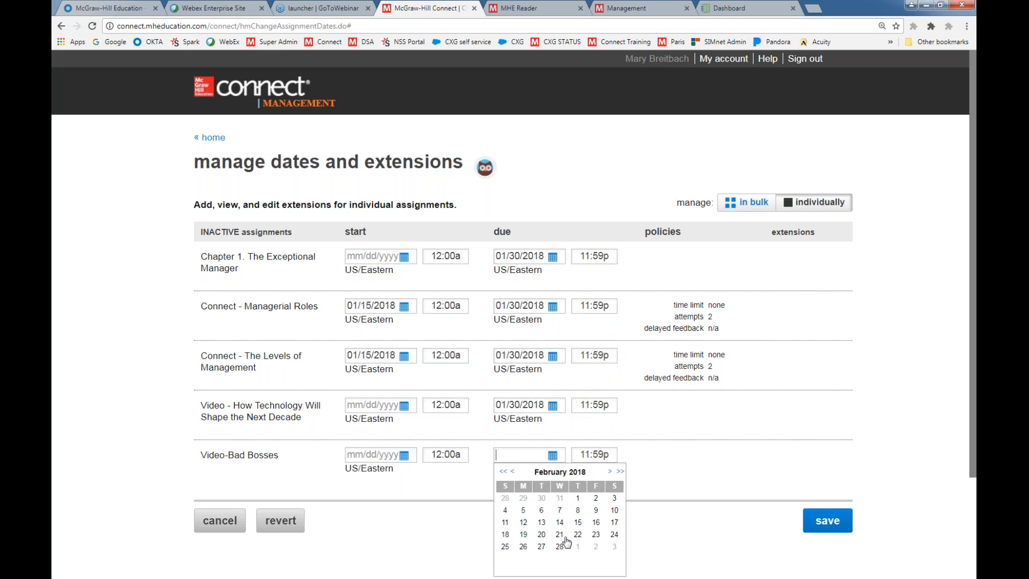
click(560, 514)
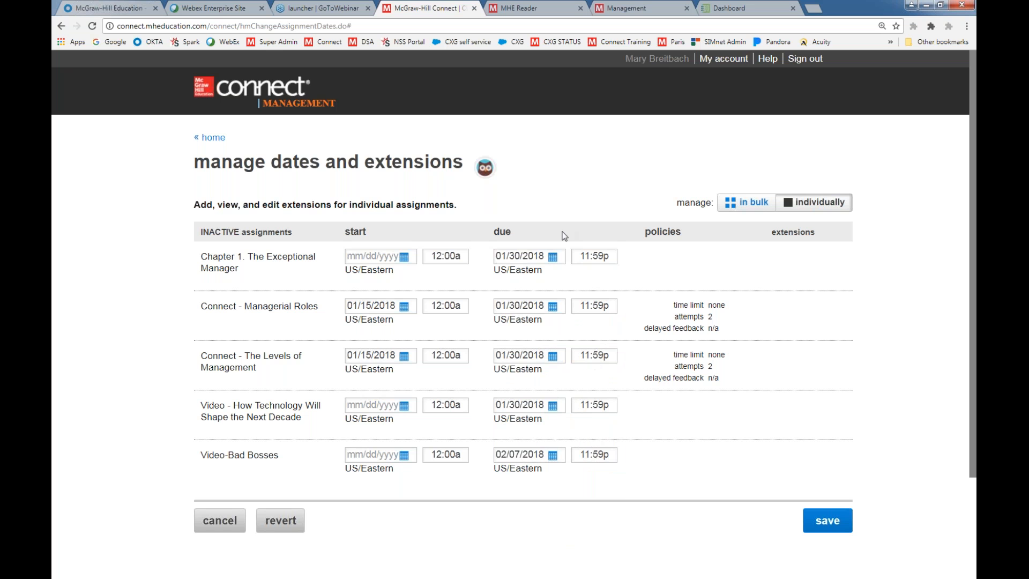
click(812, 522)
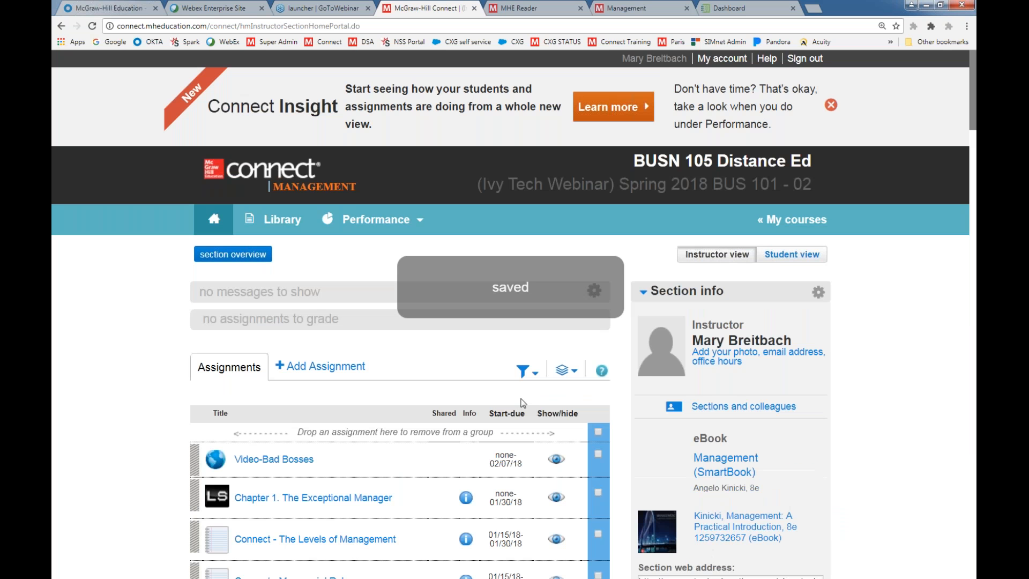
Check the start and due dates in the assignment list and look over the bulk assignment options, including show/hide and group
scroll(523, 399, down, 4)
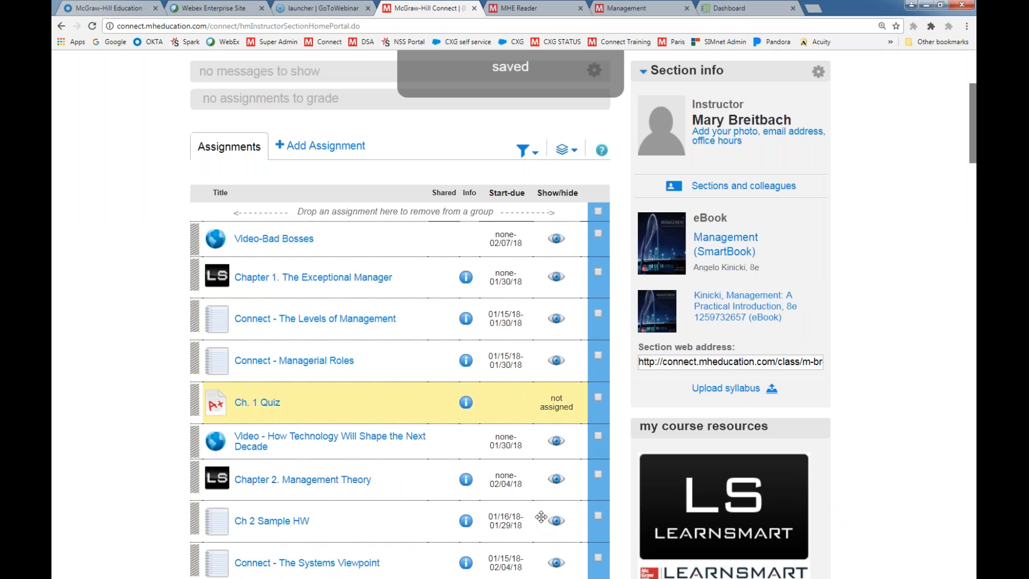
scroll(523, 505, up, 1)
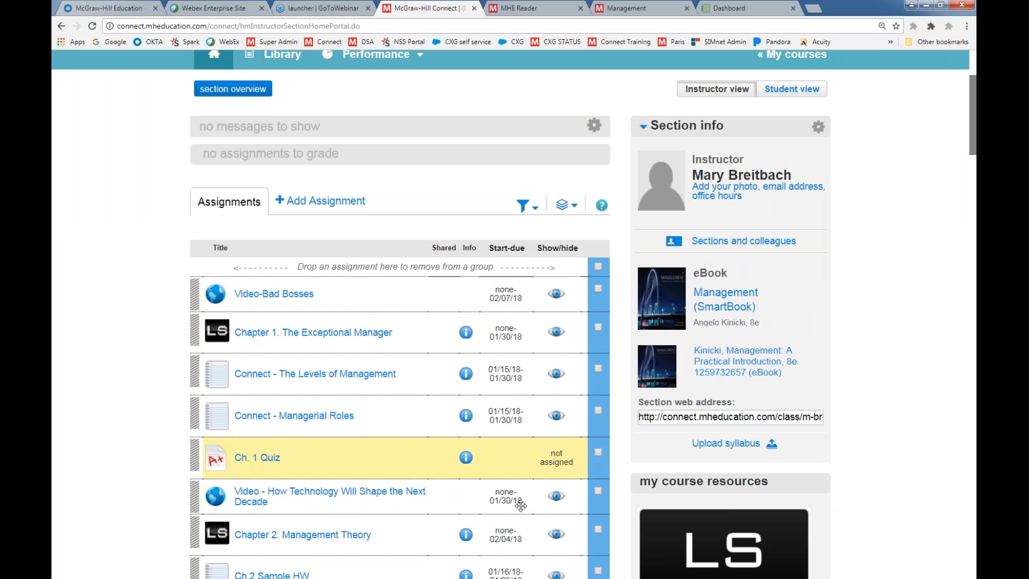
click(564, 207)
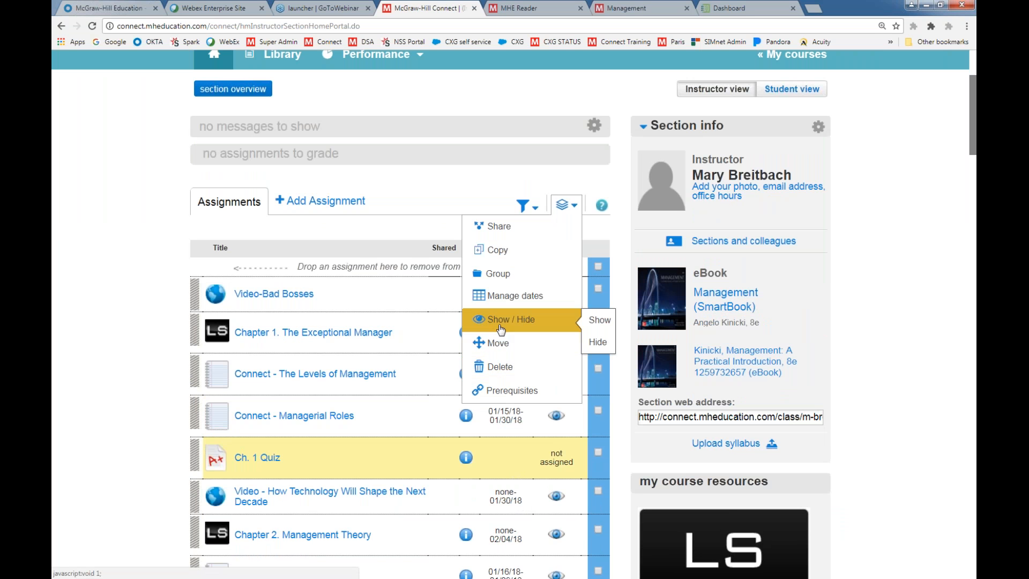
mouse_move(496, 276)
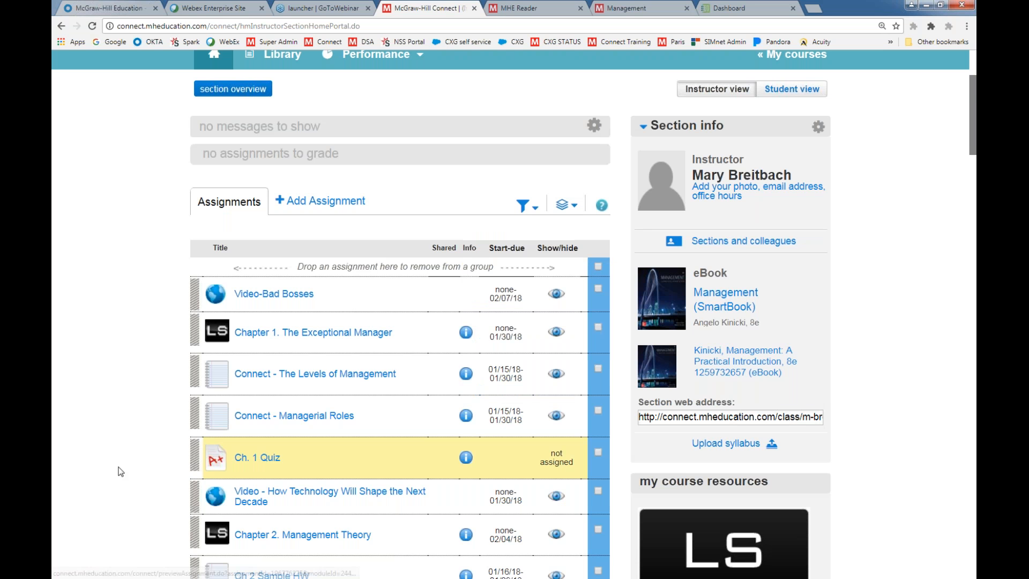
Select Ch. 1 Quiz and Ch. 2 Quiz in the assignment list and hide them in bulk
scroll(133, 468, down, 3)
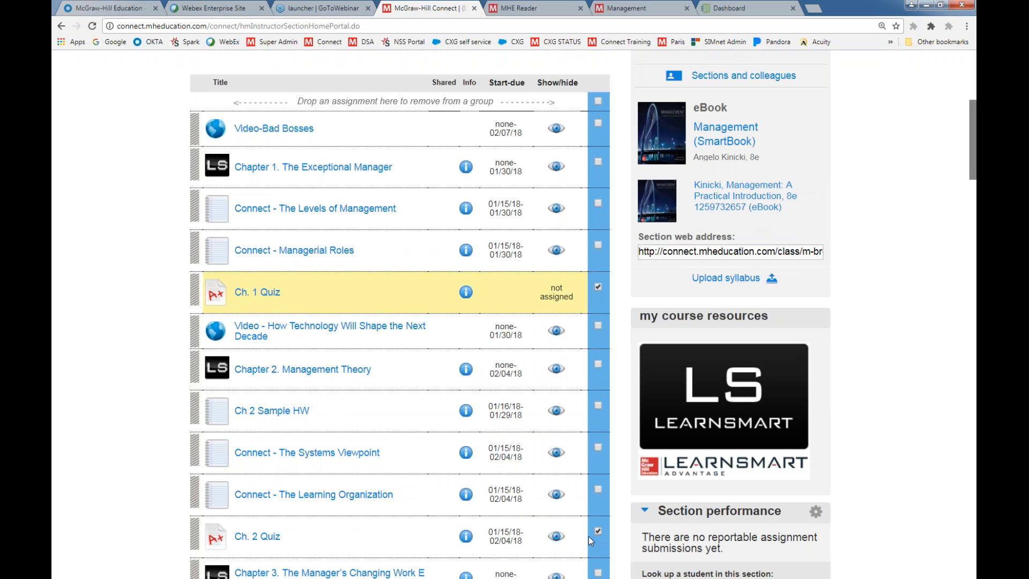
scroll(588, 535, down, 2)
scroll(560, 109, up, 3)
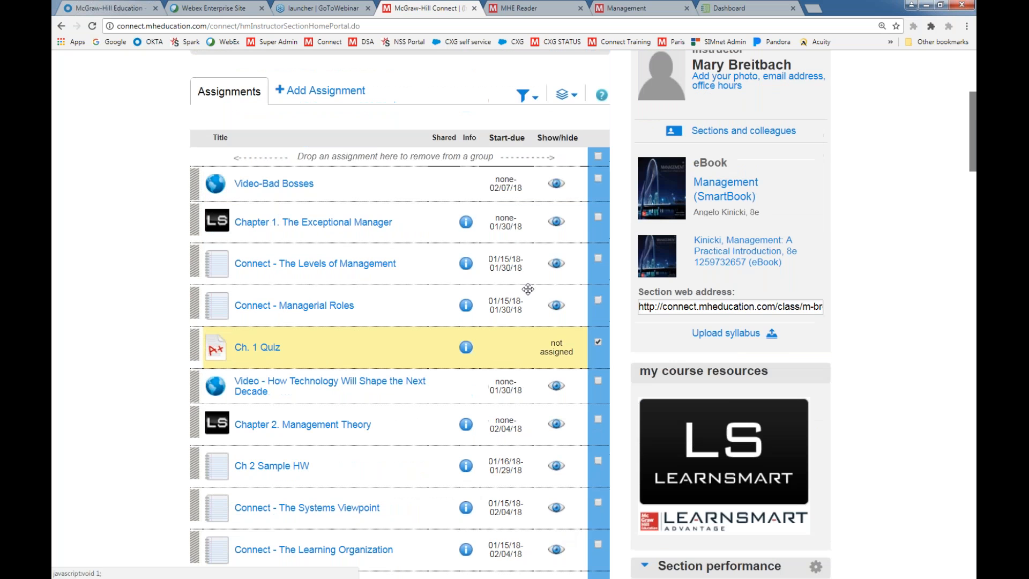
click(562, 96)
mouse_move(521, 214)
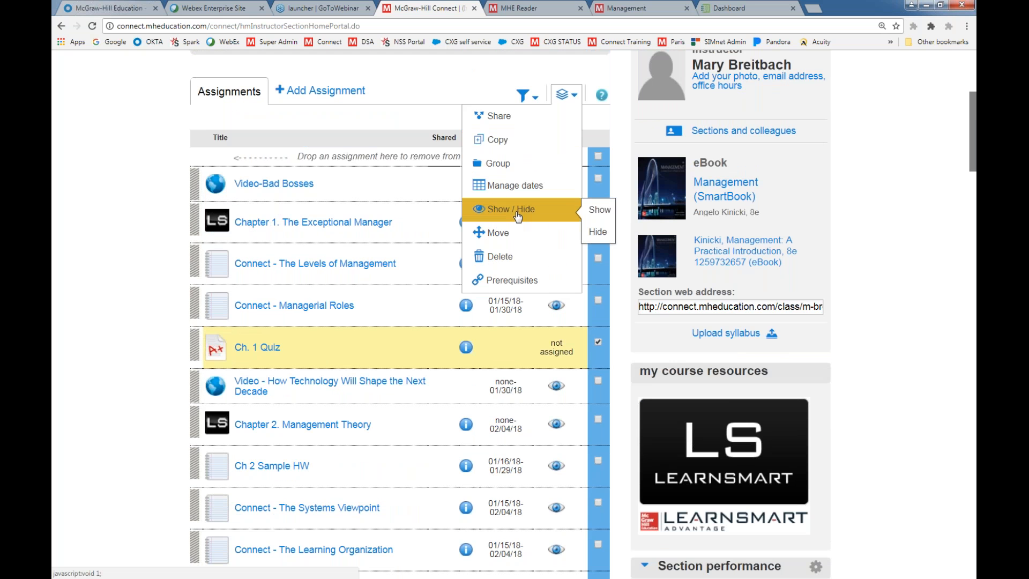
click(598, 231)
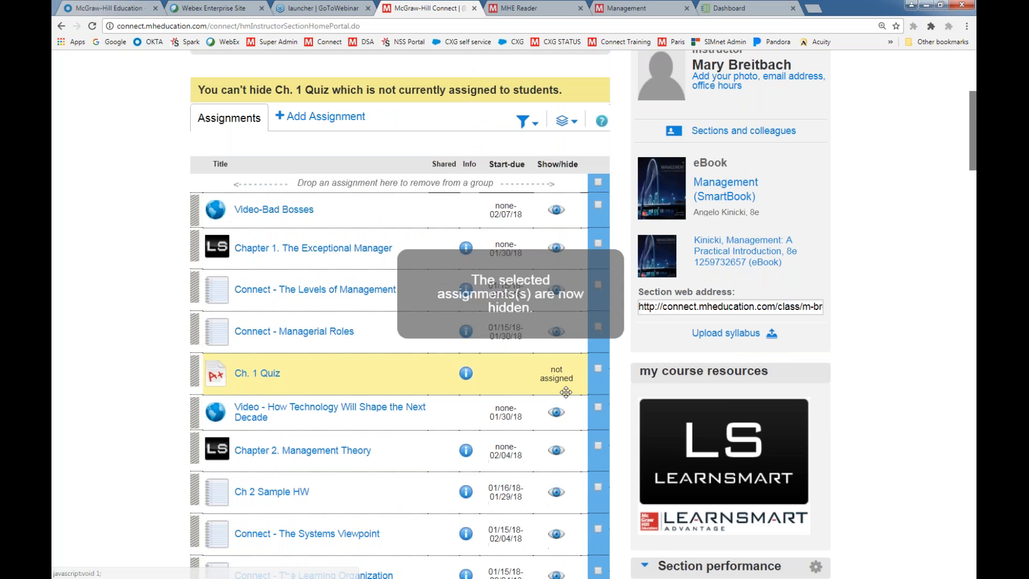
Hide the Ch. 3, Ch. 4, Ch. 5, Ch. 6 and Ch. 7 quizzes individually in the assignment list
scroll(548, 385, down, 4)
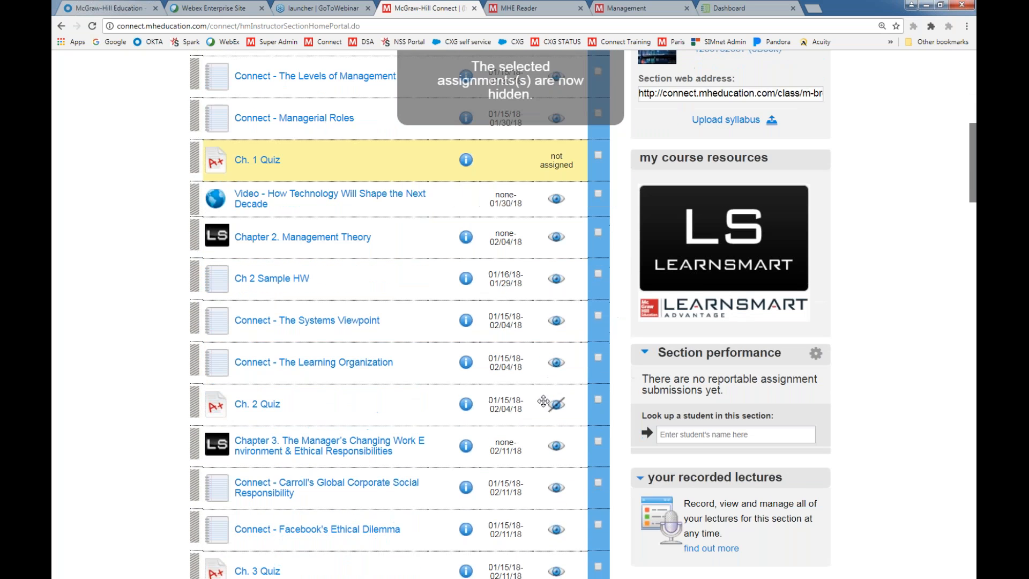
scroll(566, 398, down, 4)
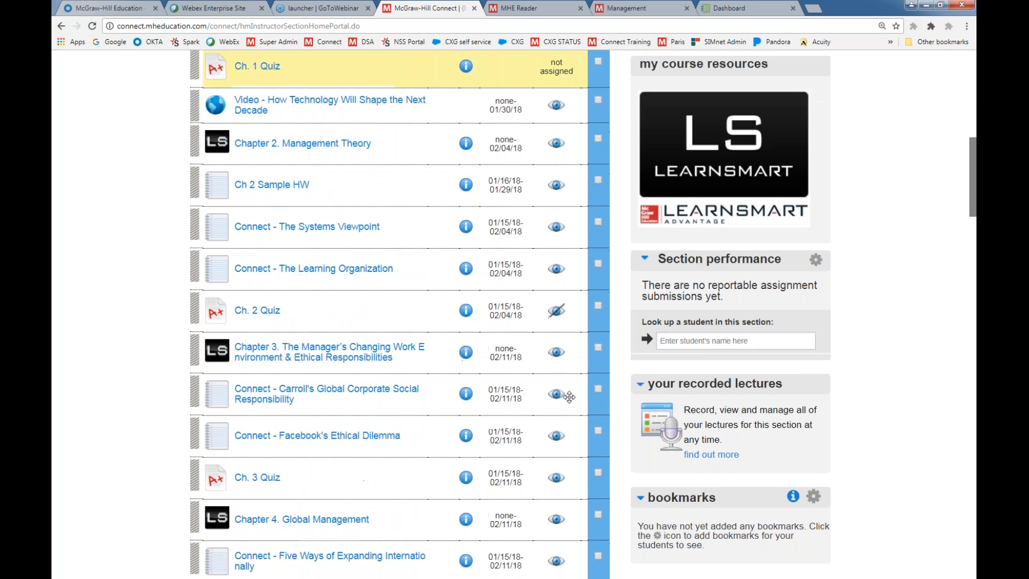
click(556, 344)
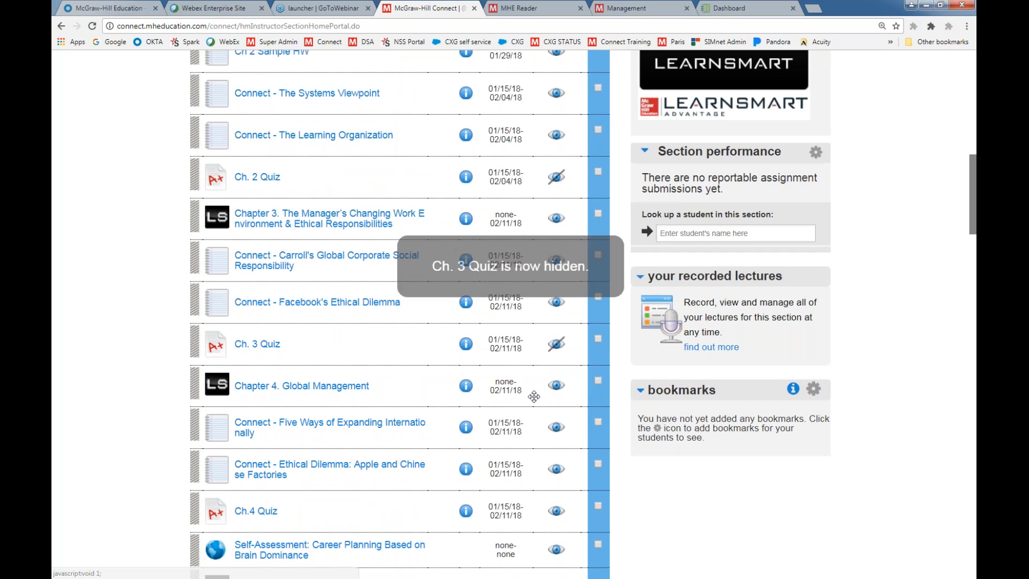
scroll(534, 396, down, 3)
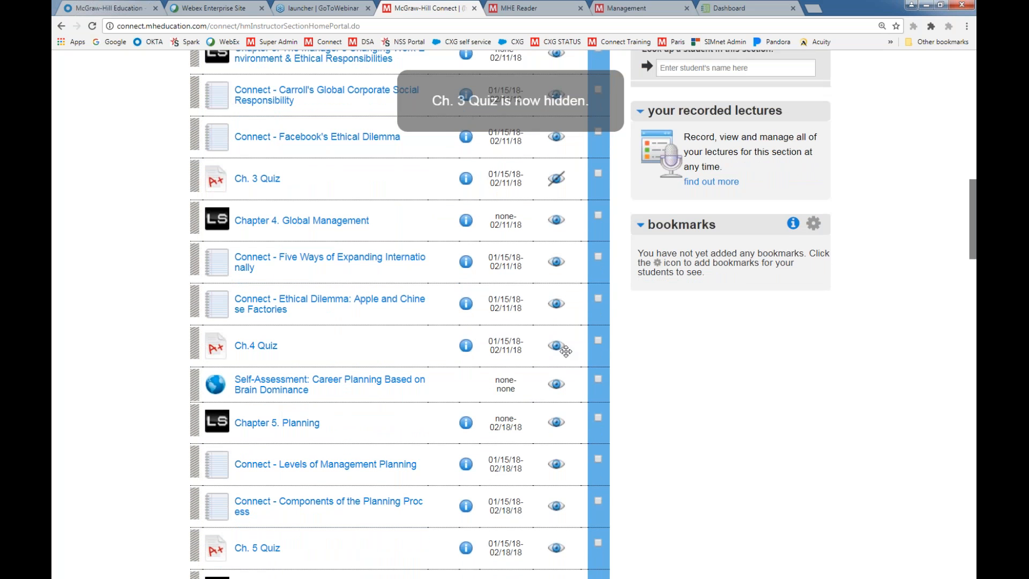
scroll(565, 434, down, 3)
click(558, 385)
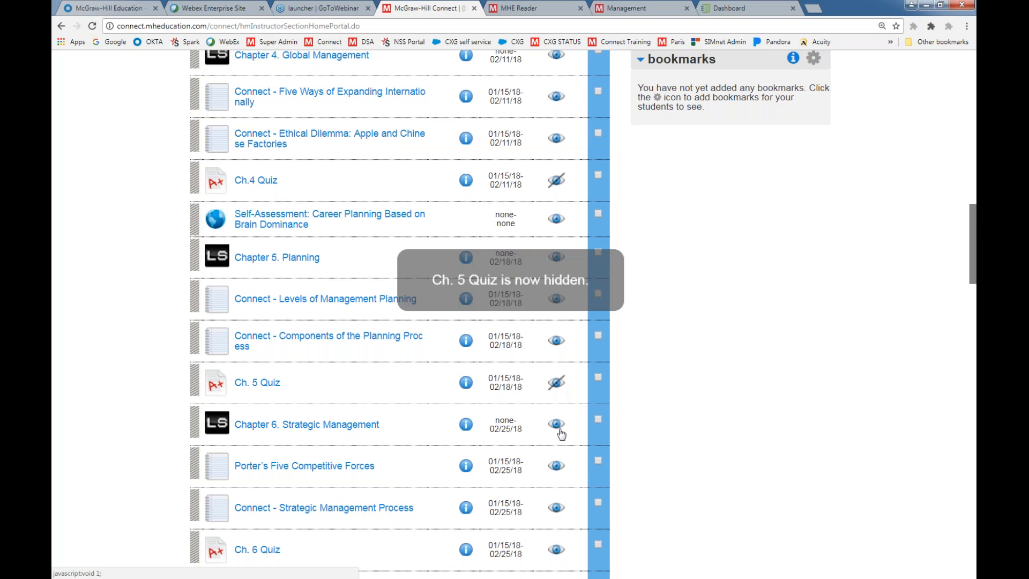
scroll(561, 434, down, 3)
click(558, 387)
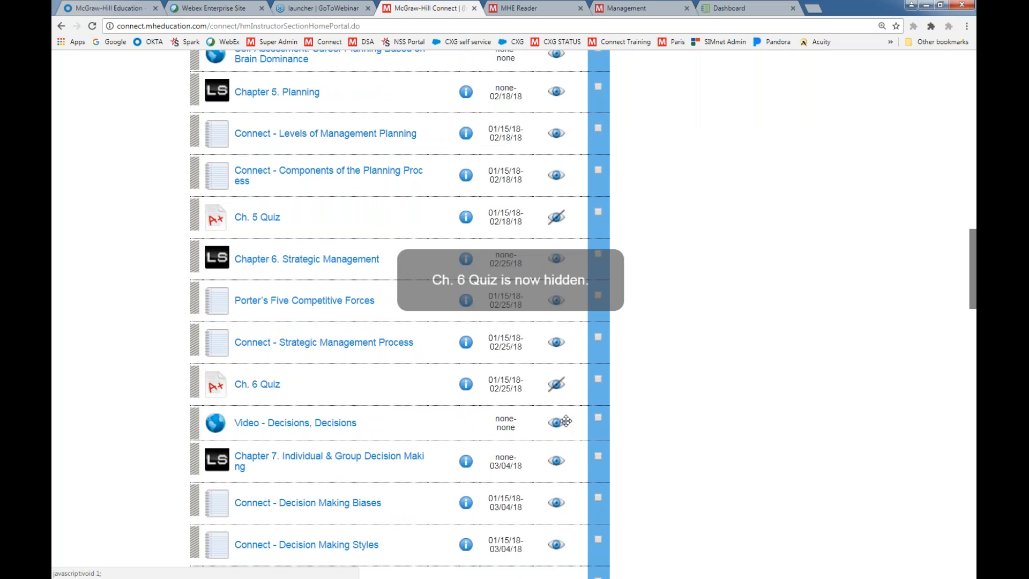
scroll(565, 421, down, 3)
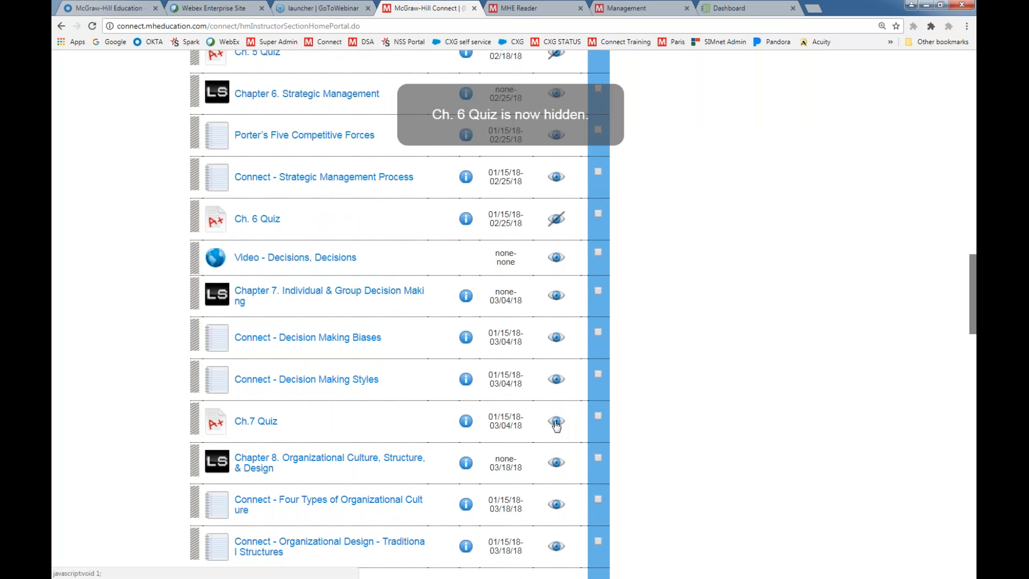
click(556, 423)
scroll(500, 397, up, 13)
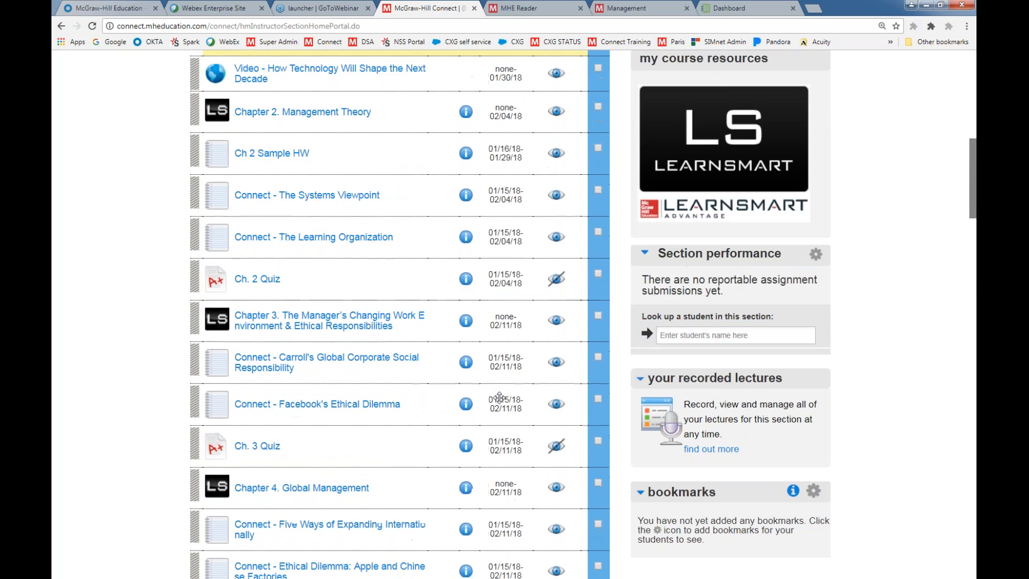
scroll(499, 397, up, 10)
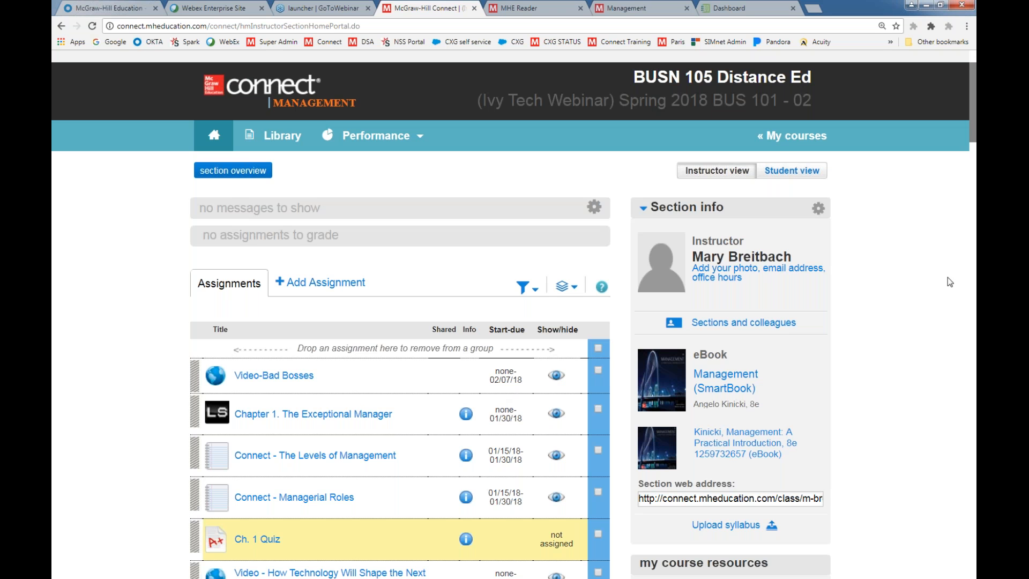
Return to the course list and start duplicating the (Ivy Tech Webinar) Spring 2018 BUS 101 - 02 section of BUSN 105 Distance Ed
click(779, 140)
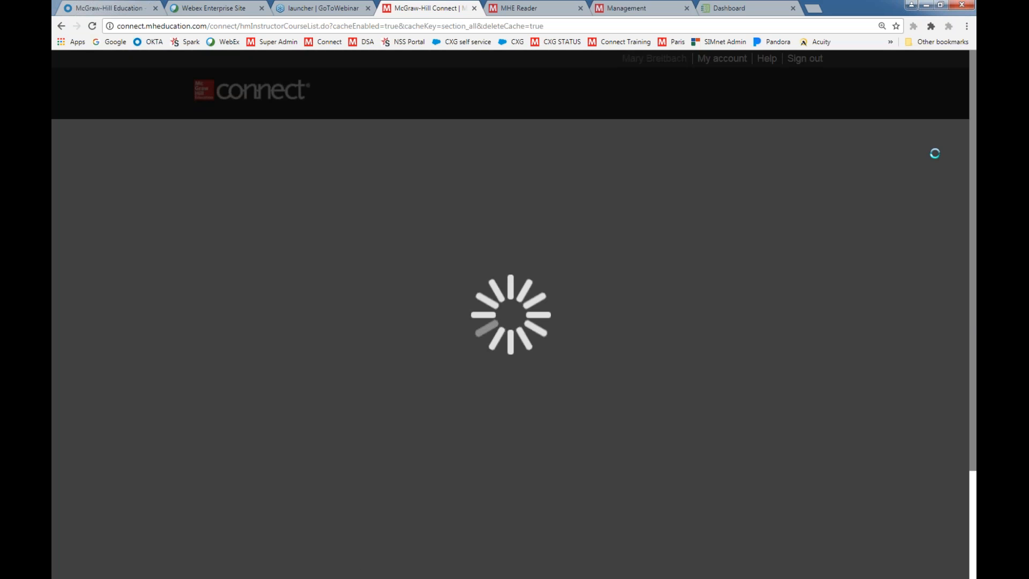
scroll(515, 314, down, 15)
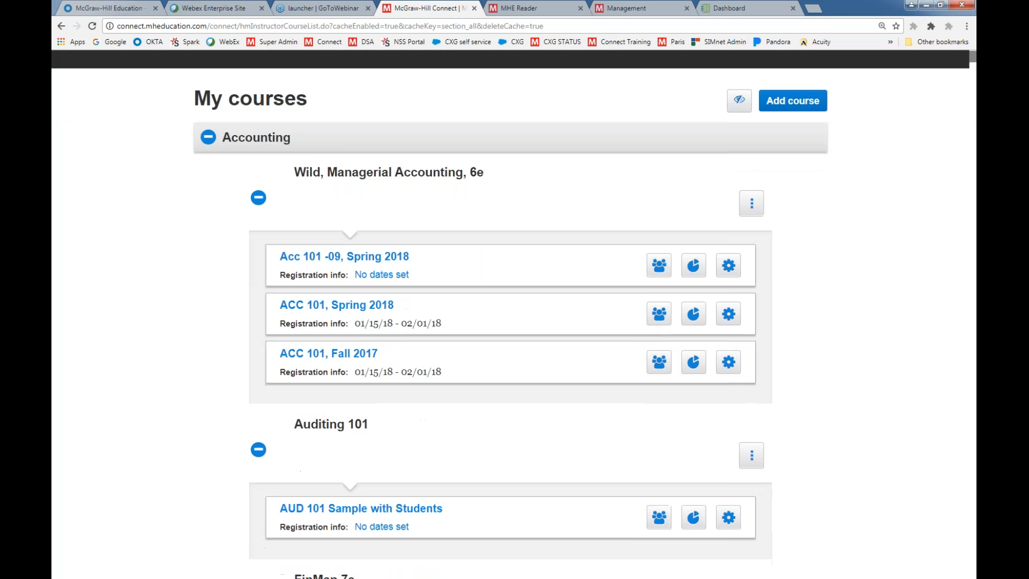
scroll(515, 314, down, 5)
scroll(969, 510, up, 15)
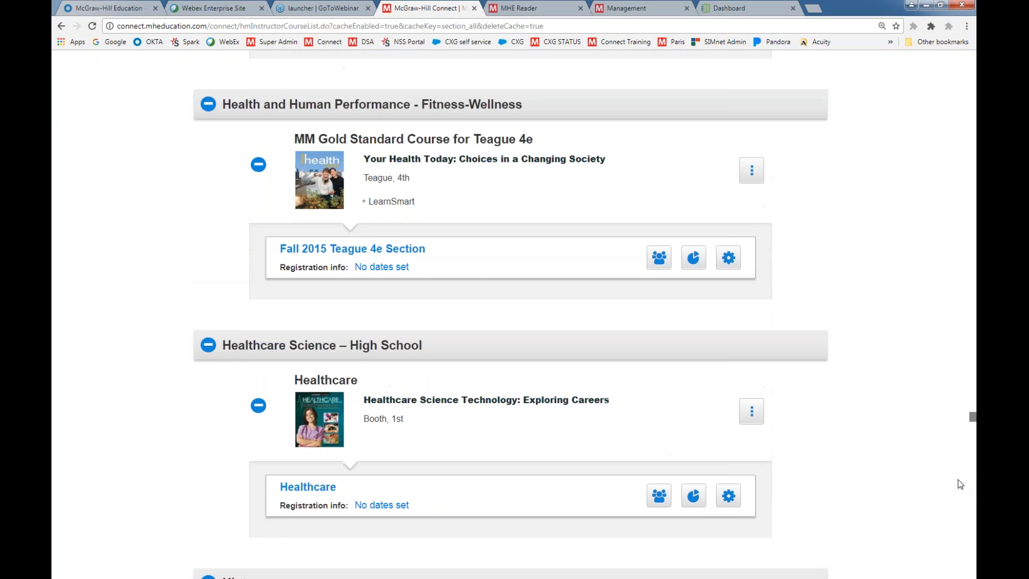
scroll(969, 510, down, 9)
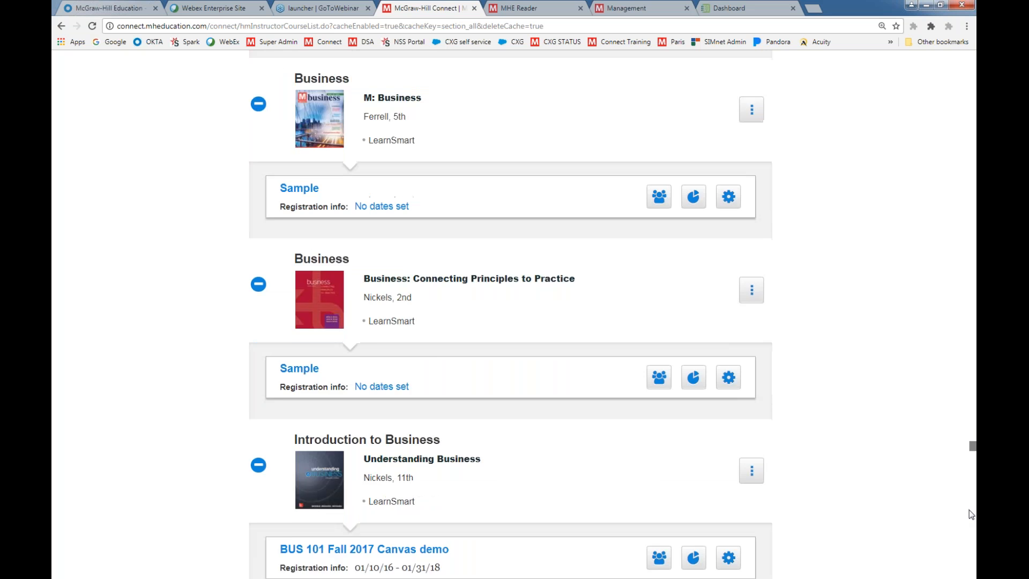
scroll(969, 518, down, 2)
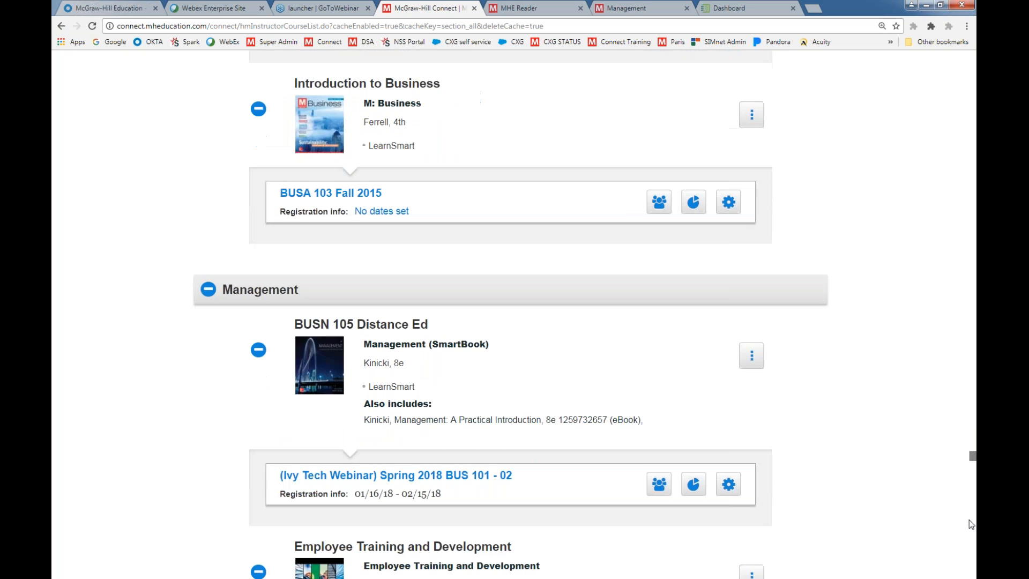
scroll(184, 450, down, 1)
scroll(183, 450, down, 1)
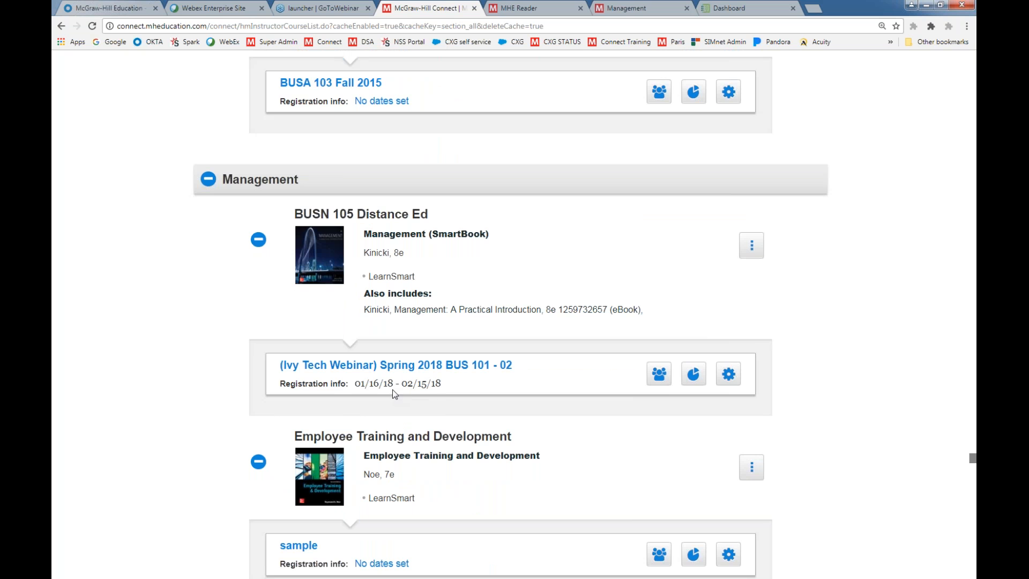
click(728, 375)
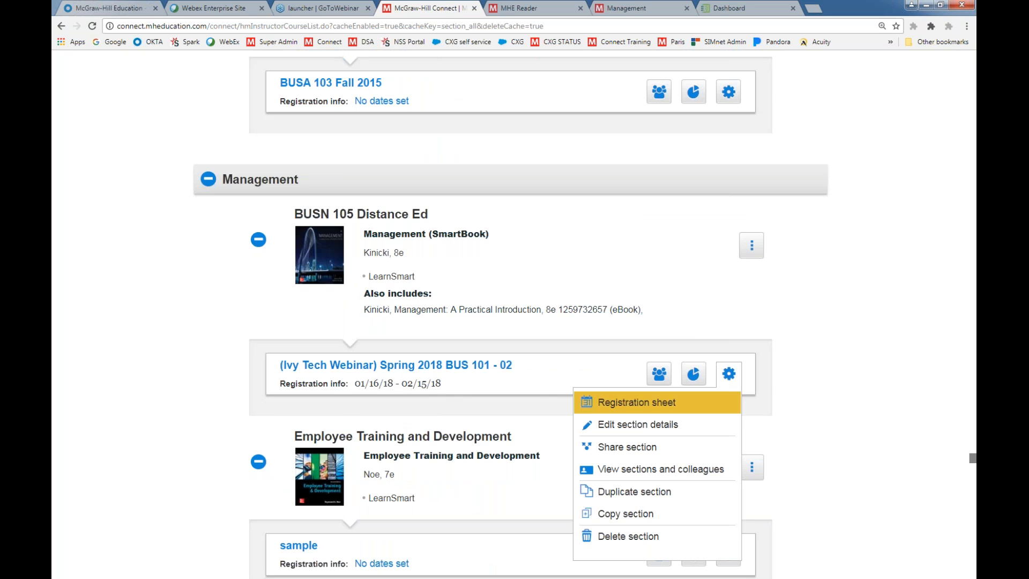
click(616, 489)
Name the duplicate section (Ivy Tech Webinar) Spring 2018 BUS 101 - 04, create it and dismiss its student registration info
drag(501, 372, 420, 386)
key(BackSpace)
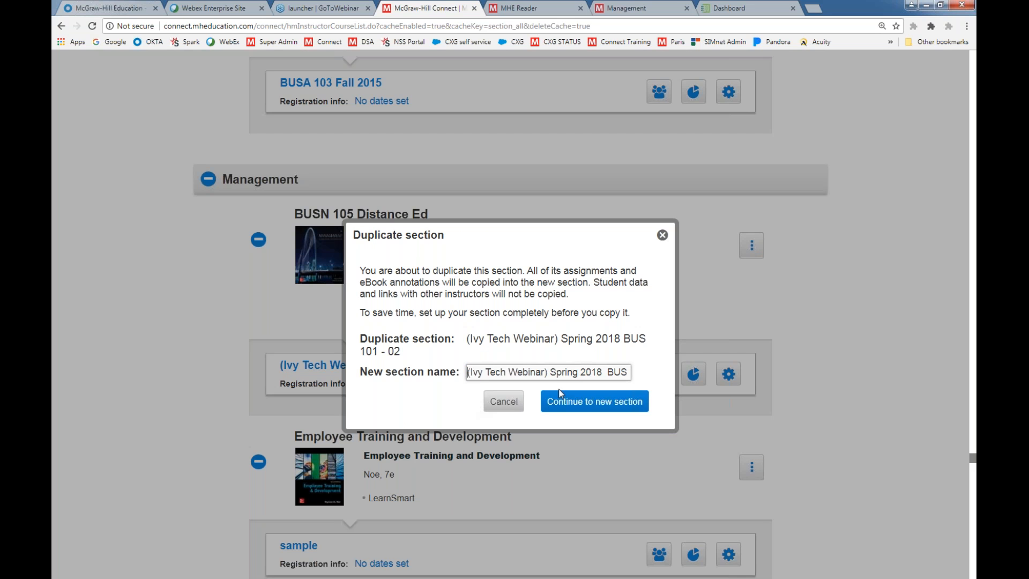
click(613, 374)
key(Right)
key(Right)
key(Right)
key(Right)
key(Right)
key(Right)
key(Right)
key(Right)
key(Right)
key(Right)
key(Right)
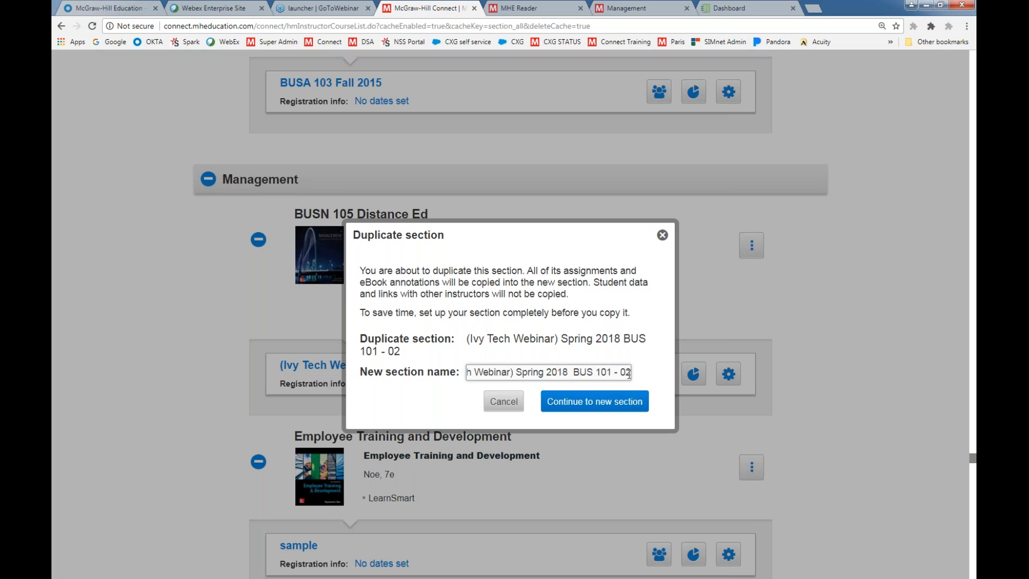
key(BackSpace)
text(4)
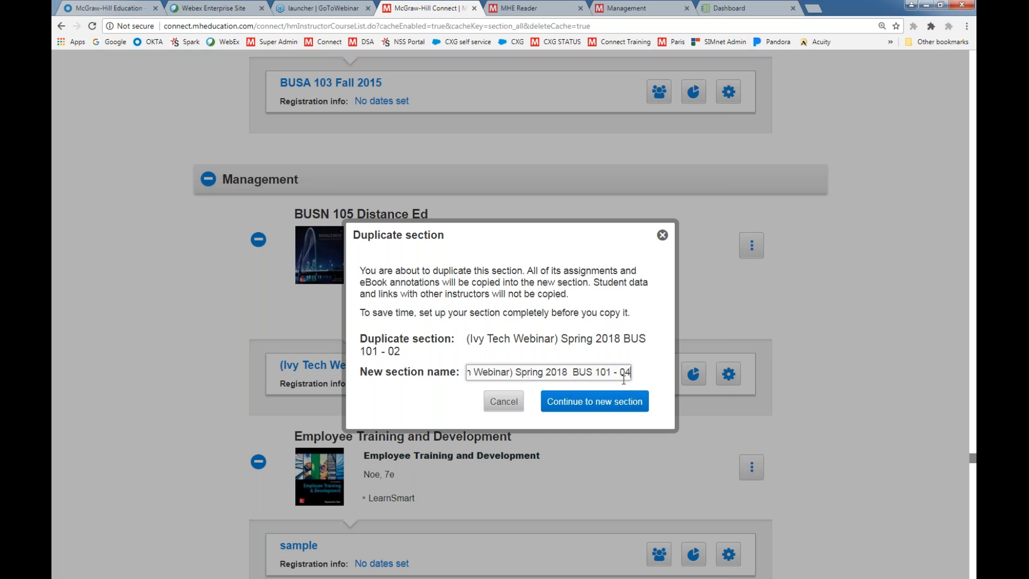
click(598, 408)
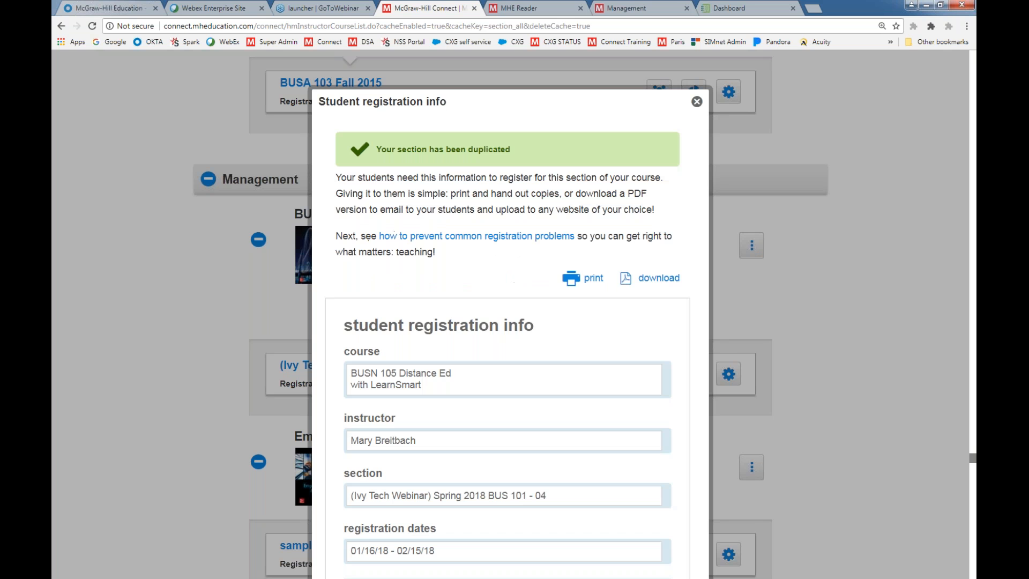
click(696, 102)
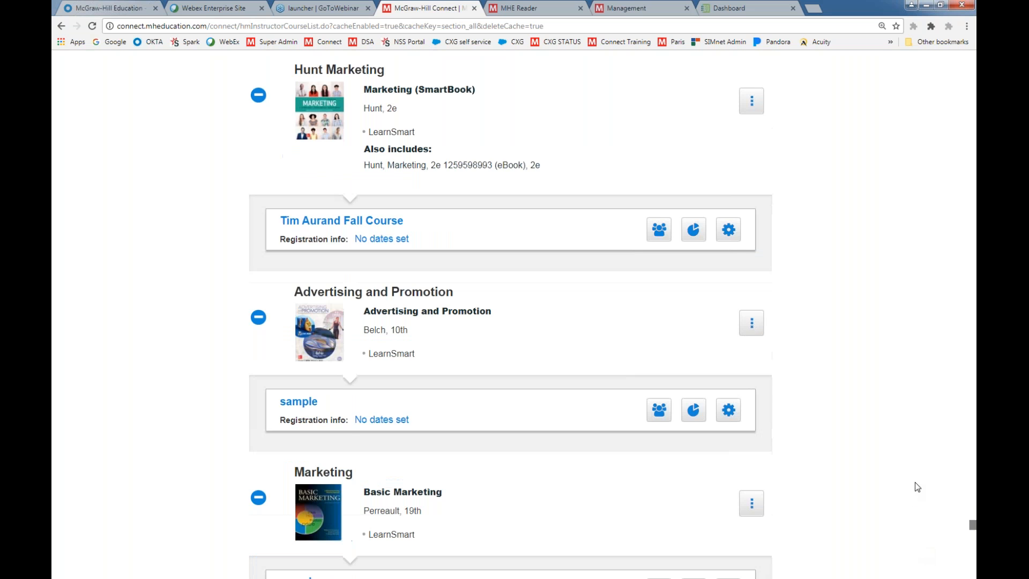
Find BUSN 105 Distance Ed under Management in the course list and check its sections
scroll(915, 481, down, 5)
scroll(915, 481, up, 6)
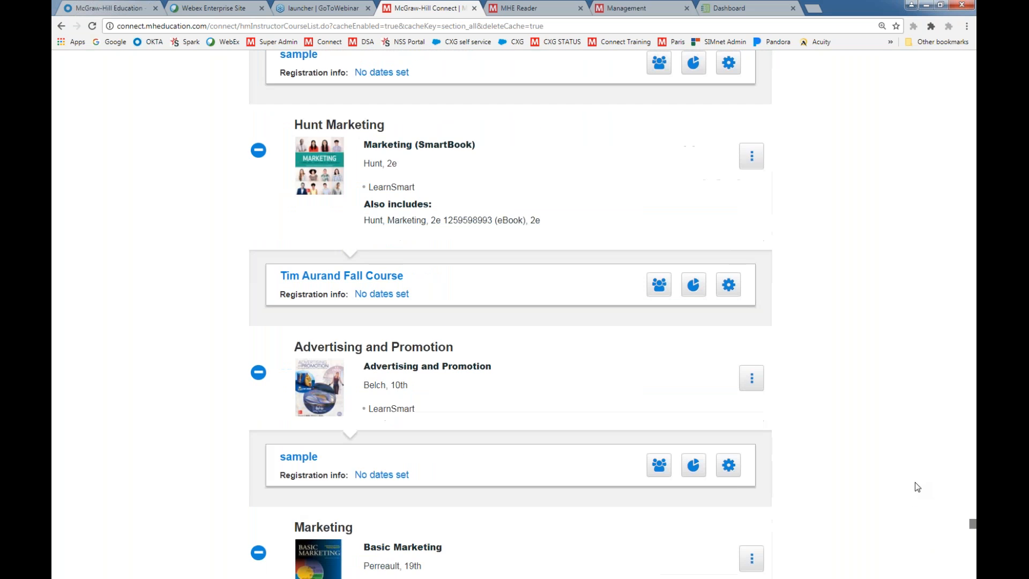
scroll(915, 481, up, 7)
drag(974, 514, 972, 458)
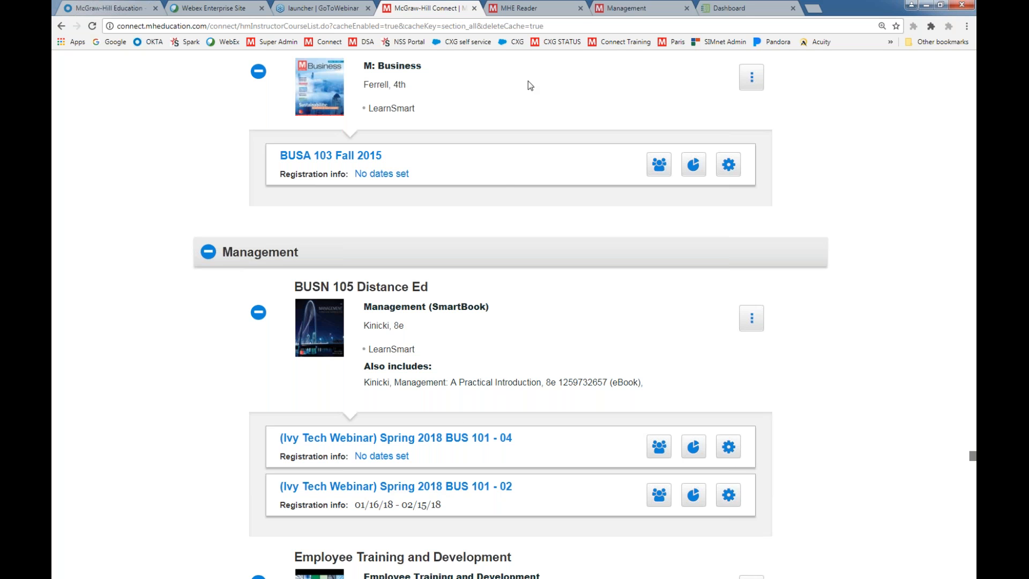
Close the MHE Reader and Management pages, then open the McGrawHill-BOX-01 sandbox course from the Ivy Learn Canvas dashboard
click(581, 9)
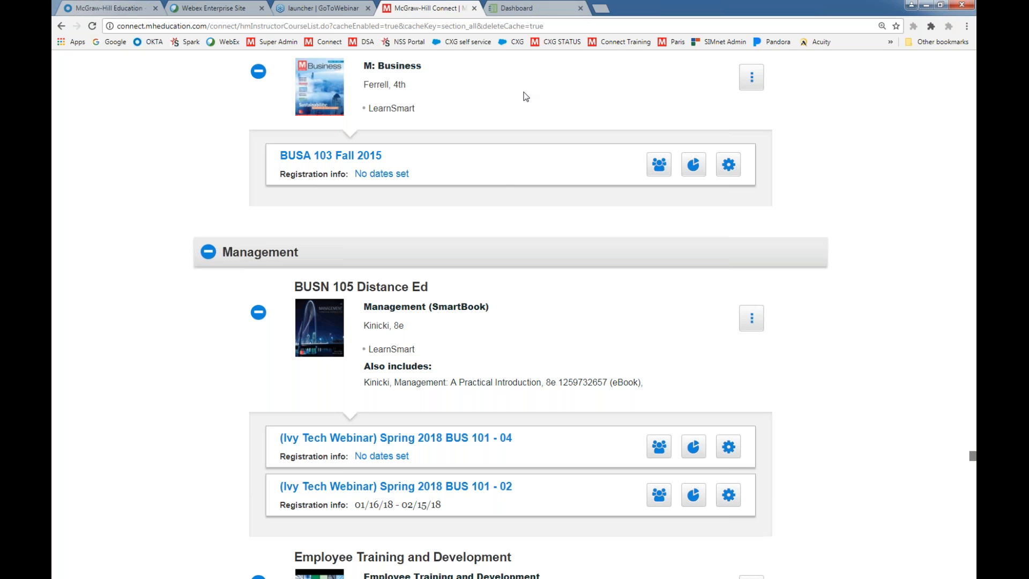
click(555, 8)
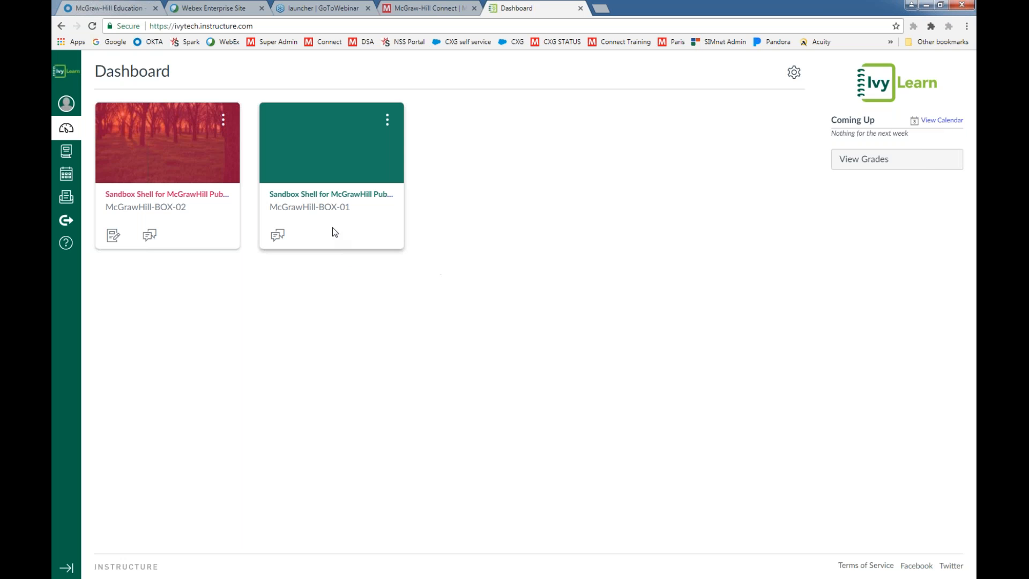
click(294, 202)
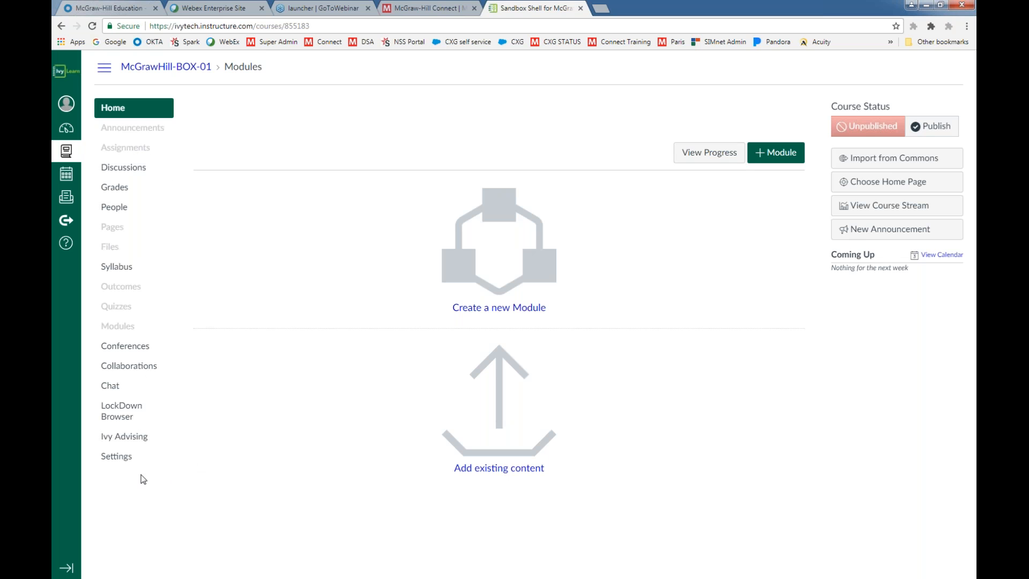
Enable McGraw-Hill Connect in the course's navigation settings and place it between Assignments and Discussions
click(108, 459)
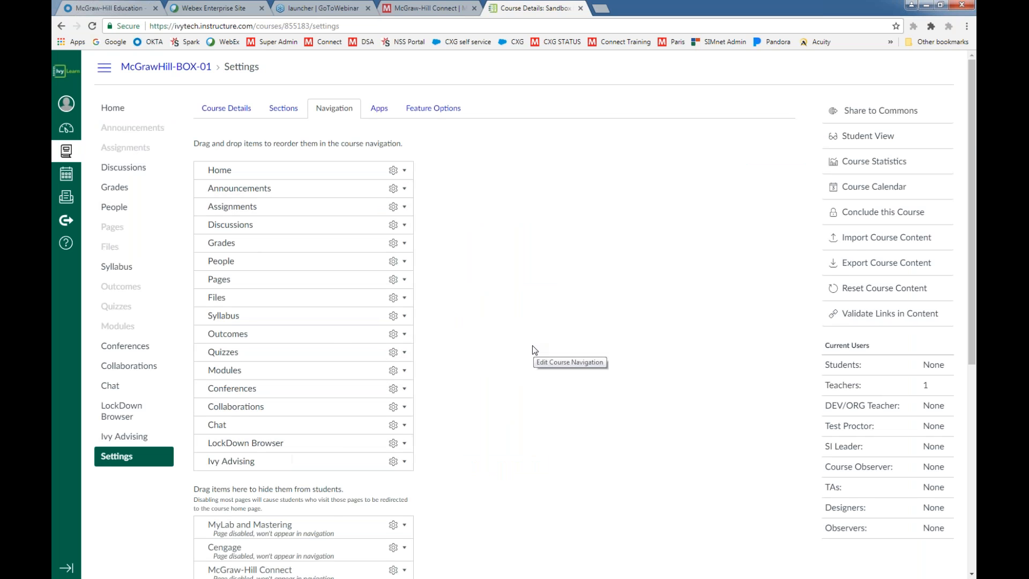
scroll(530, 352, down, 3)
scroll(529, 355, down, 2)
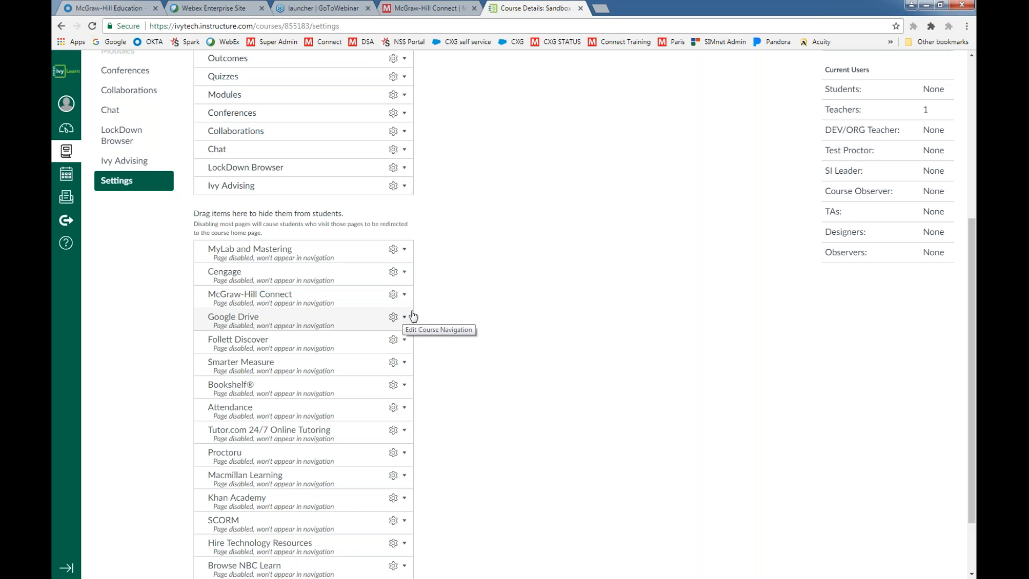
click(405, 296)
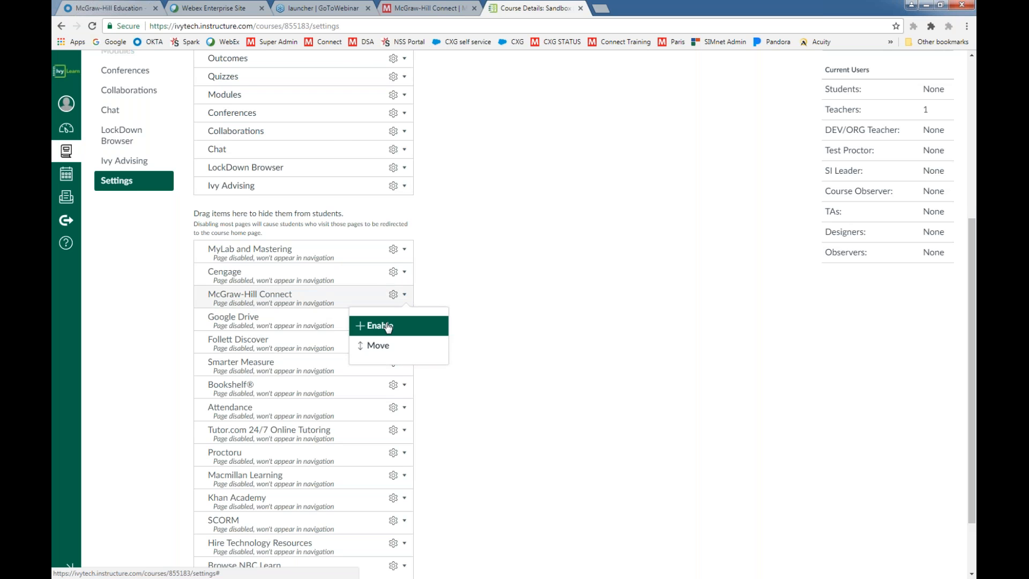
click(384, 325)
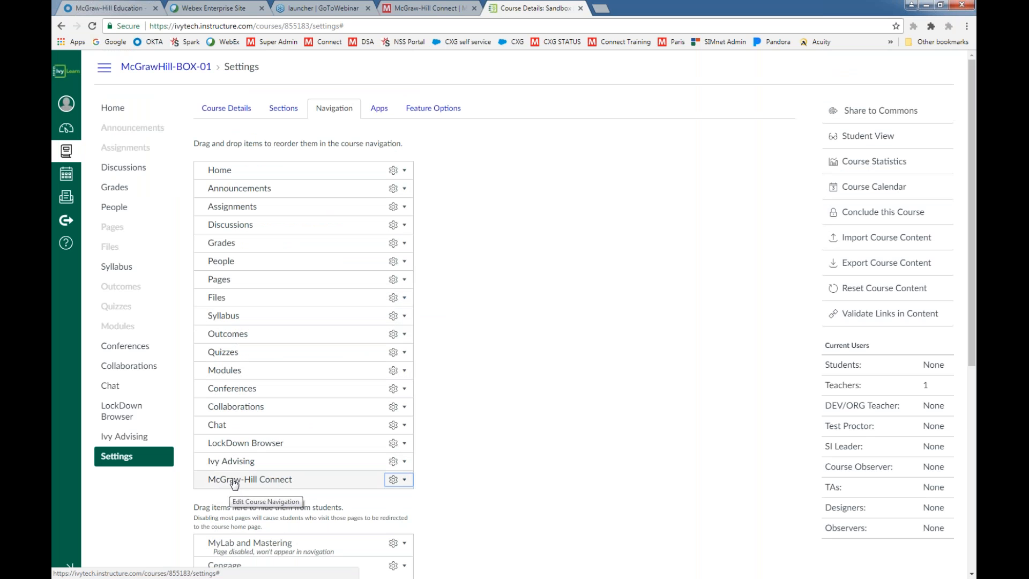
drag(234, 471, 225, 230)
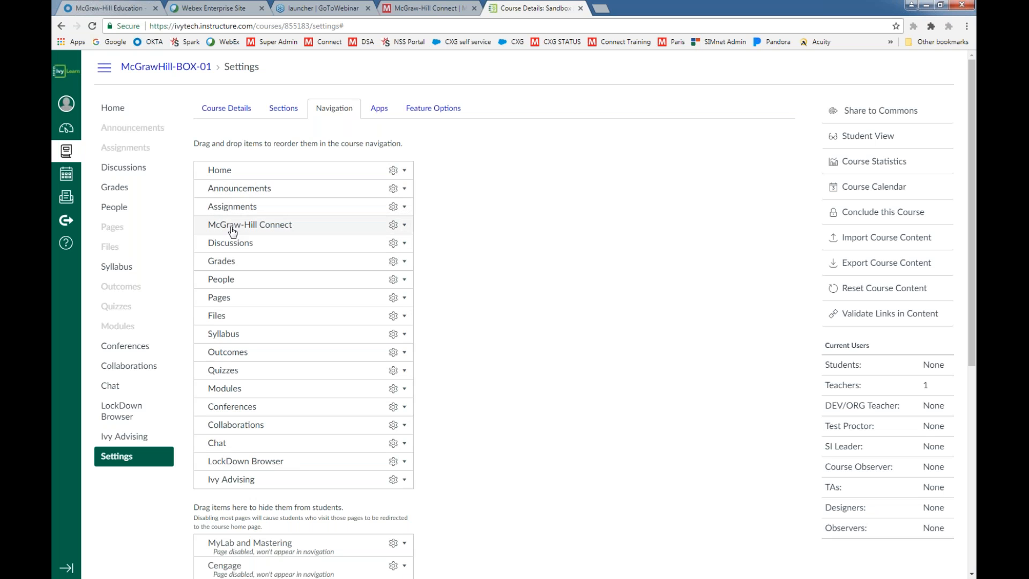
Save the navigation changes, then open McGraw-Hill Connect in the sandbox course and authorize McGraw-Hill Campus to access the account
scroll(502, 261, down, 6)
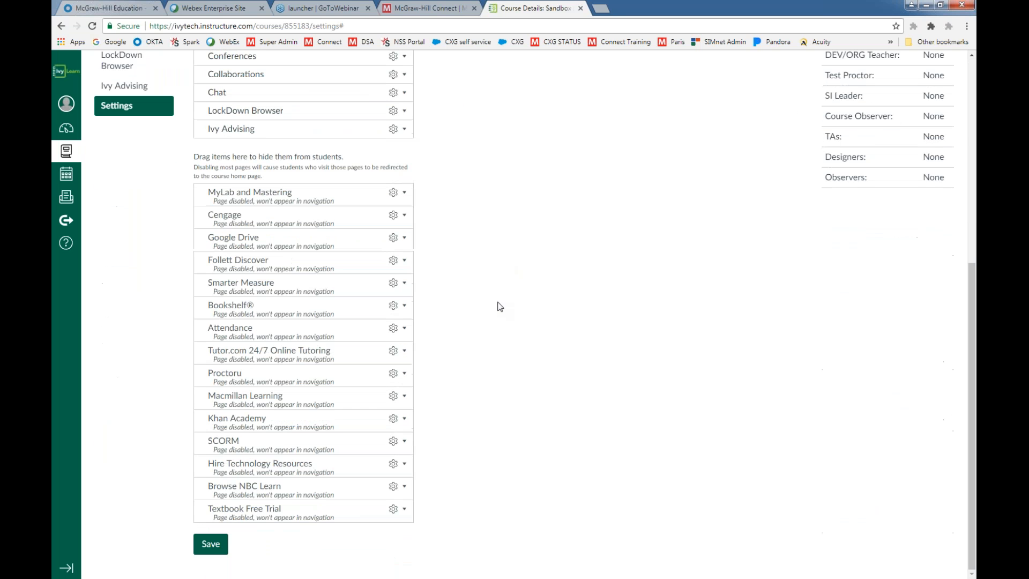
click(211, 544)
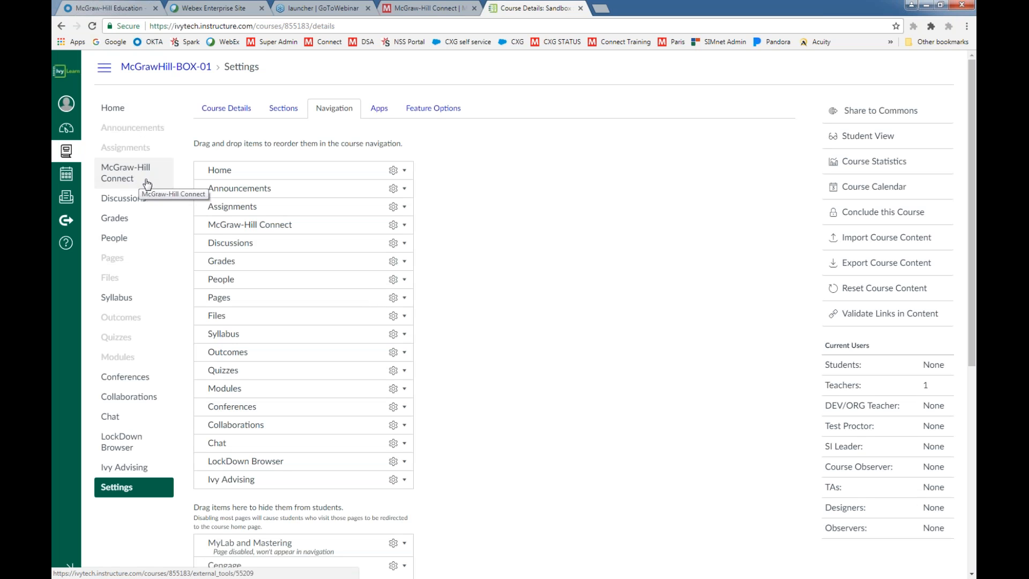
click(117, 180)
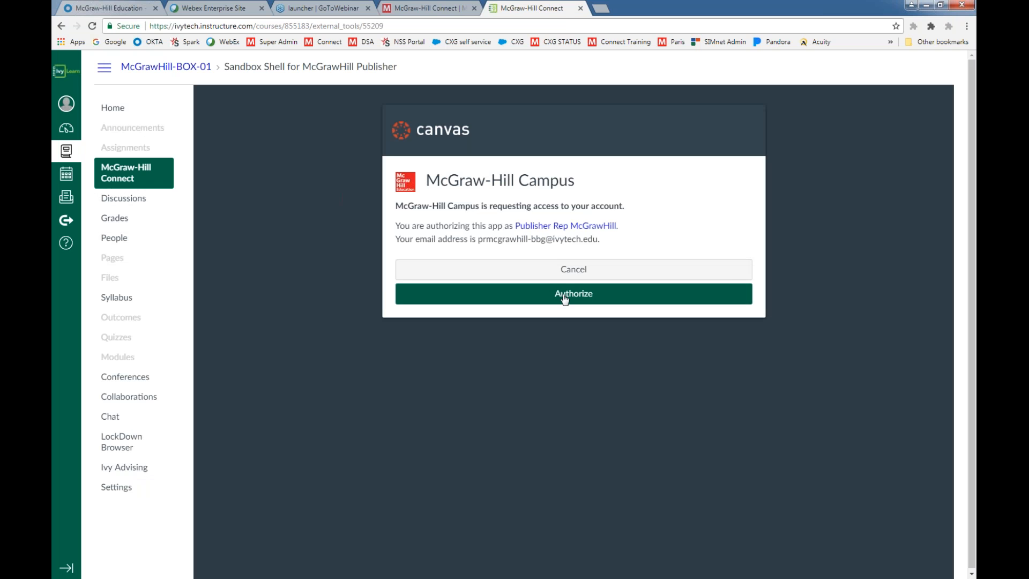
click(565, 294)
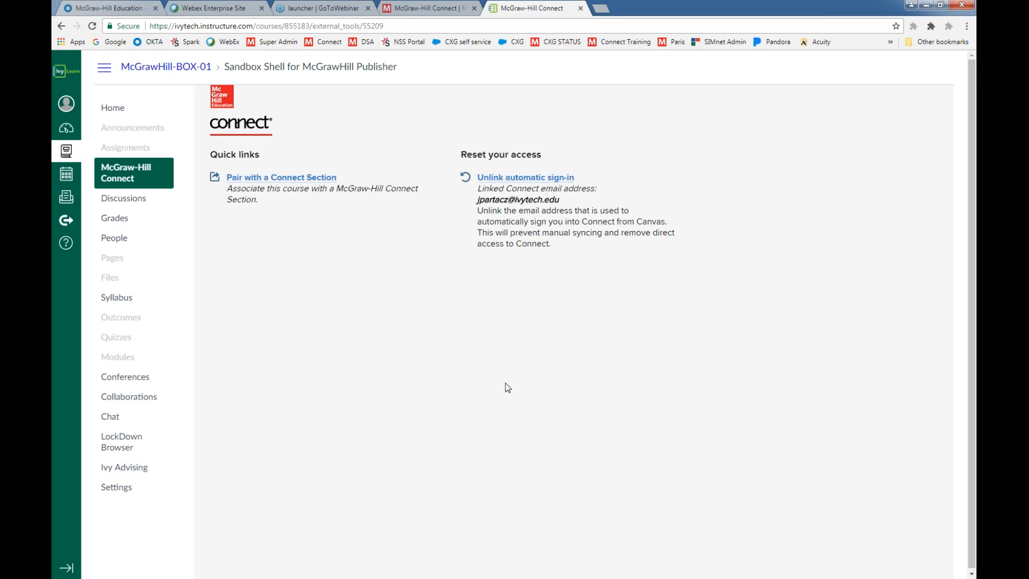
Start pairing the course with a section in an existing Connect course and find the Management courses
click(272, 178)
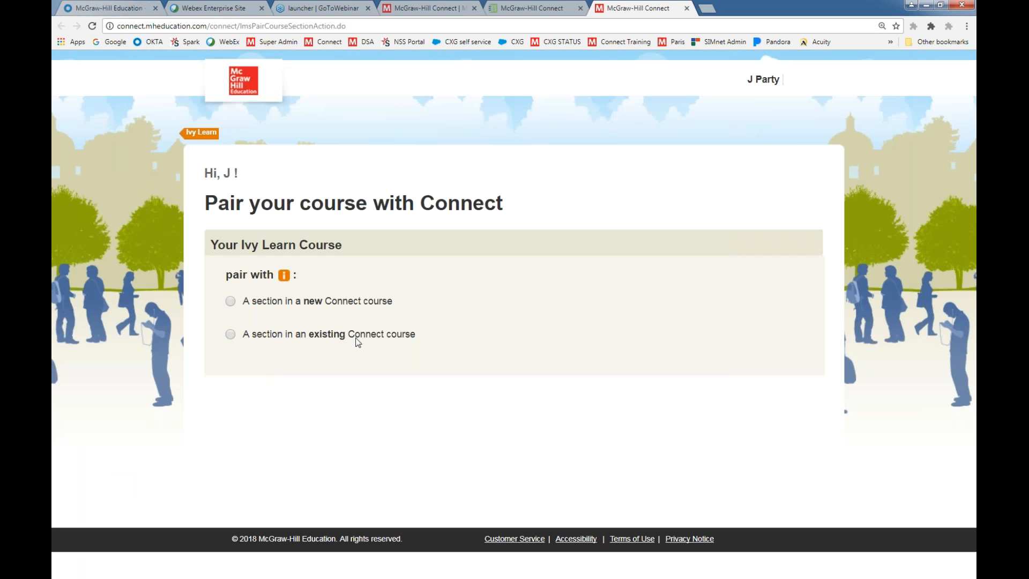
click(231, 335)
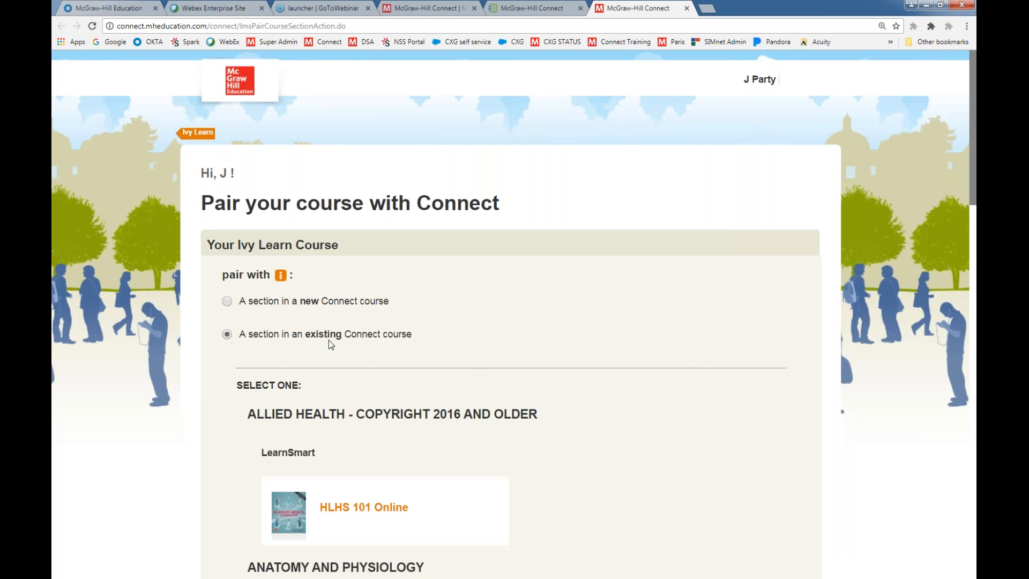
scroll(721, 351, down, 8)
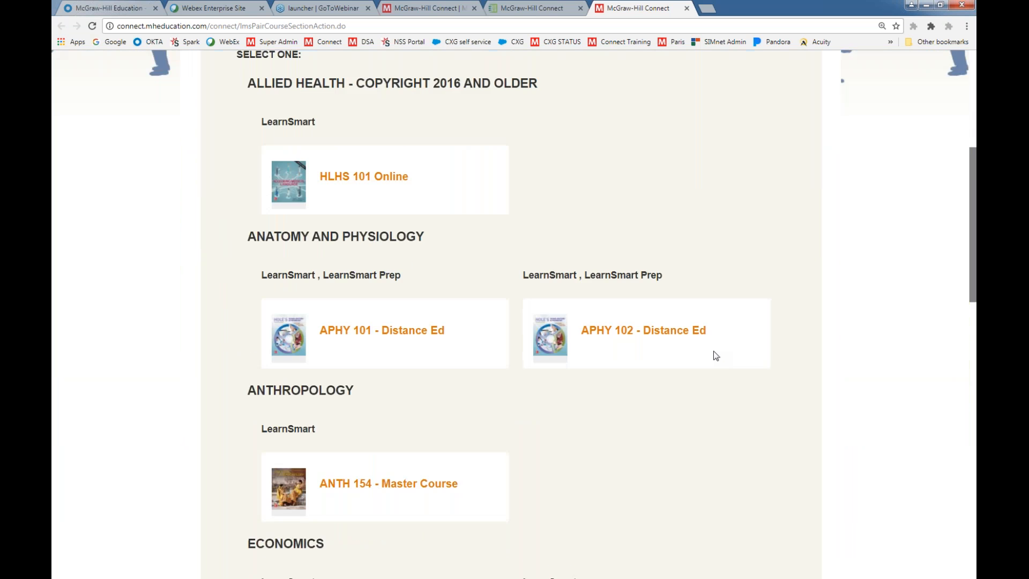
drag(971, 254, 966, 397)
scroll(960, 431, down, 2)
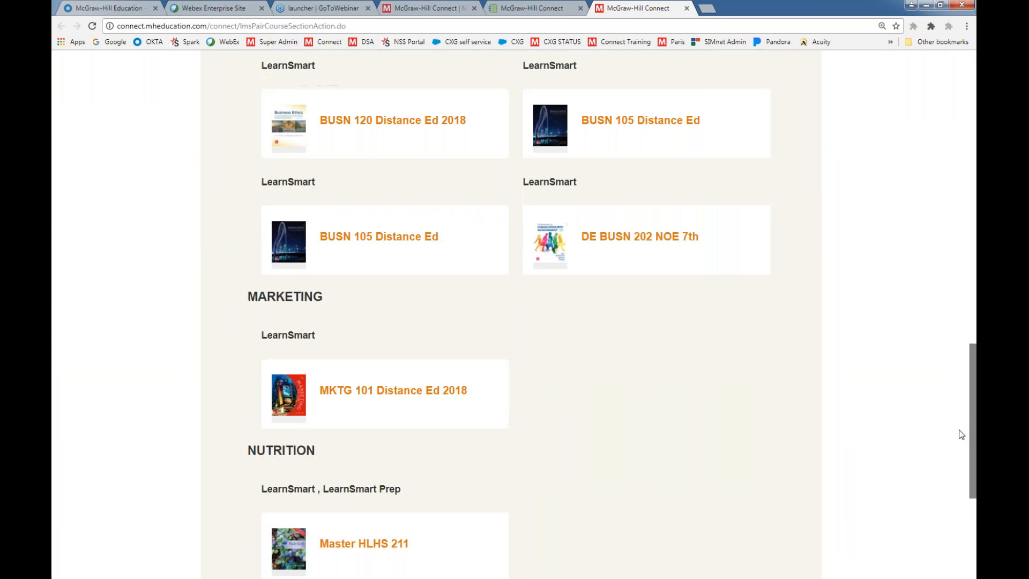
scroll(959, 418, up, 1)
scroll(960, 394, up, 2)
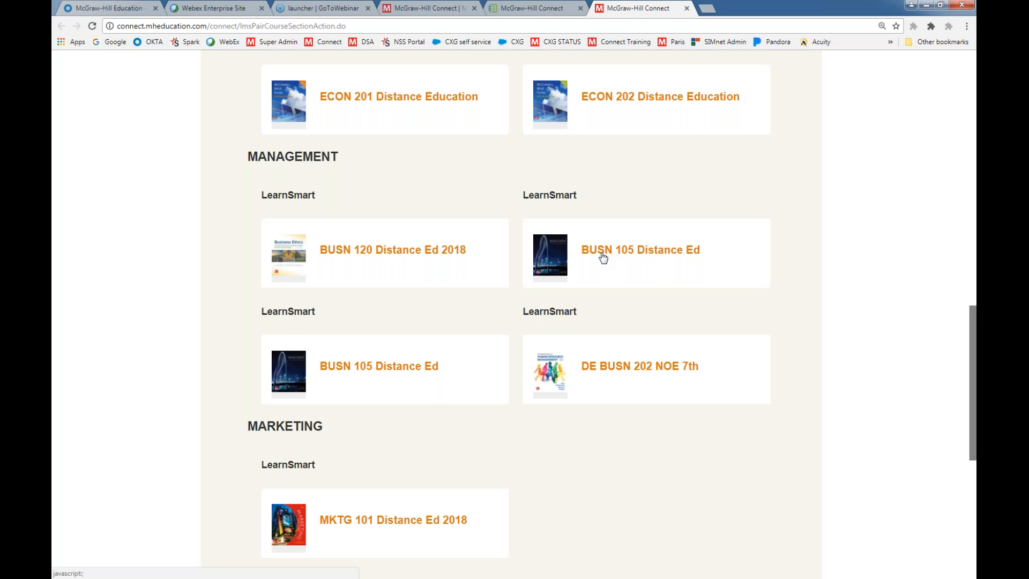
Check the available sections of both BUSN 105 Distance Ed courses and compare them with the instructor's Connect course list
click(431, 6)
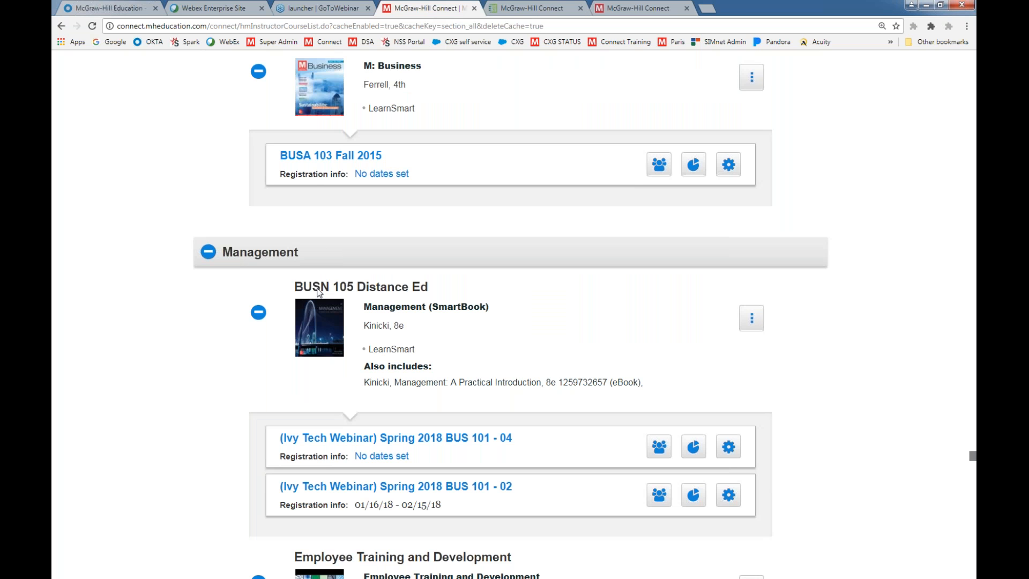
click(639, 8)
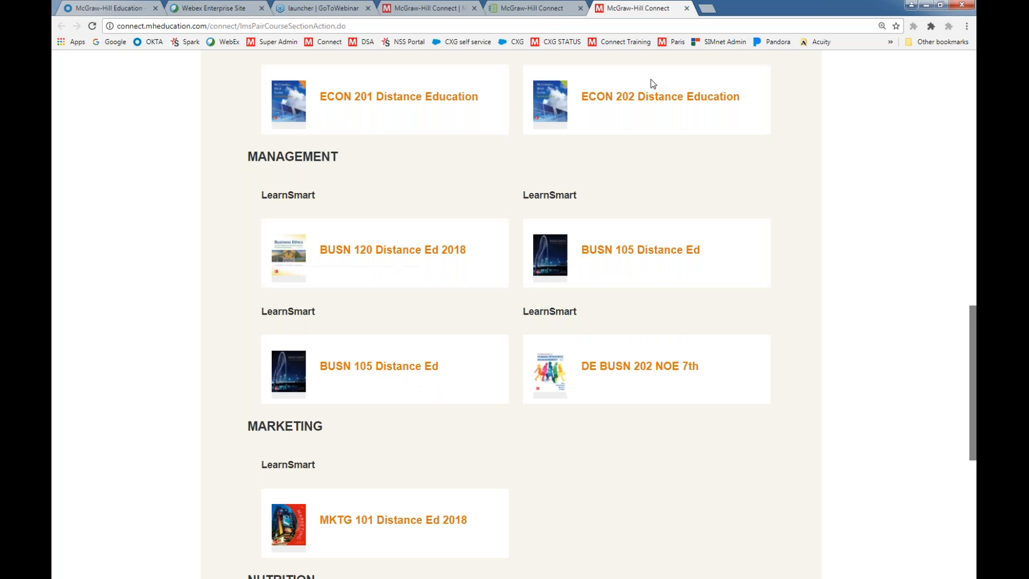
click(619, 256)
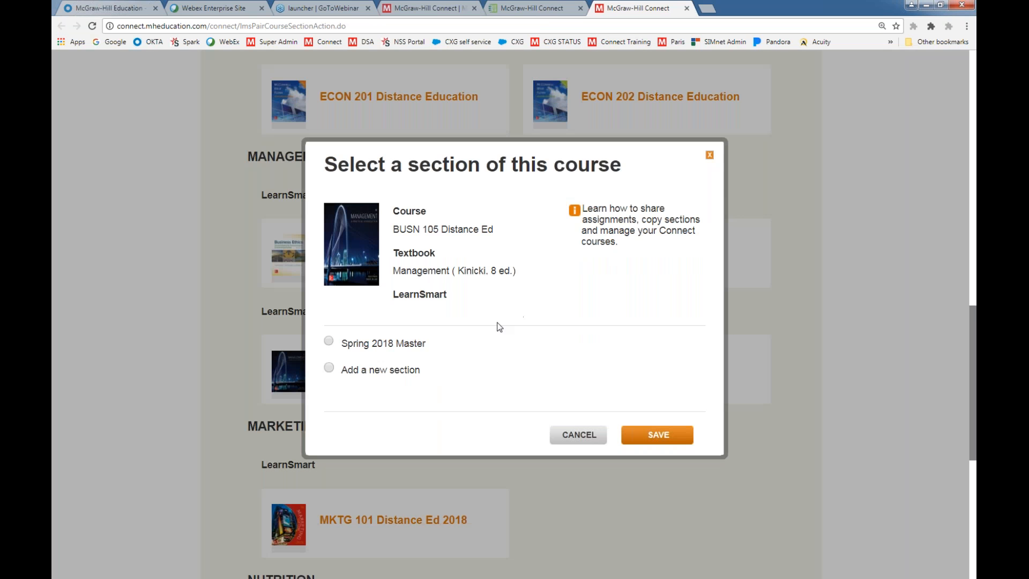
click(582, 435)
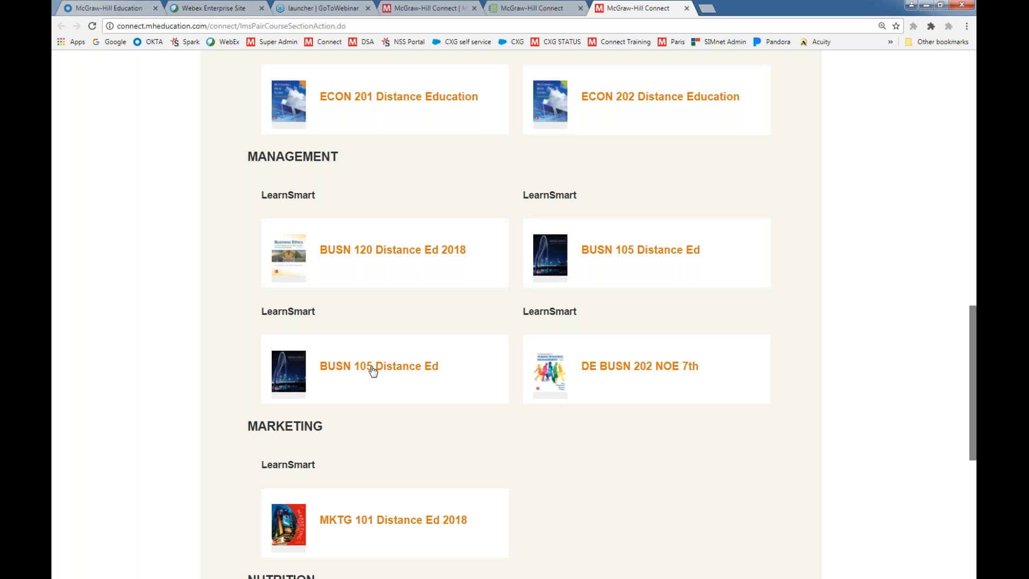
click(373, 368)
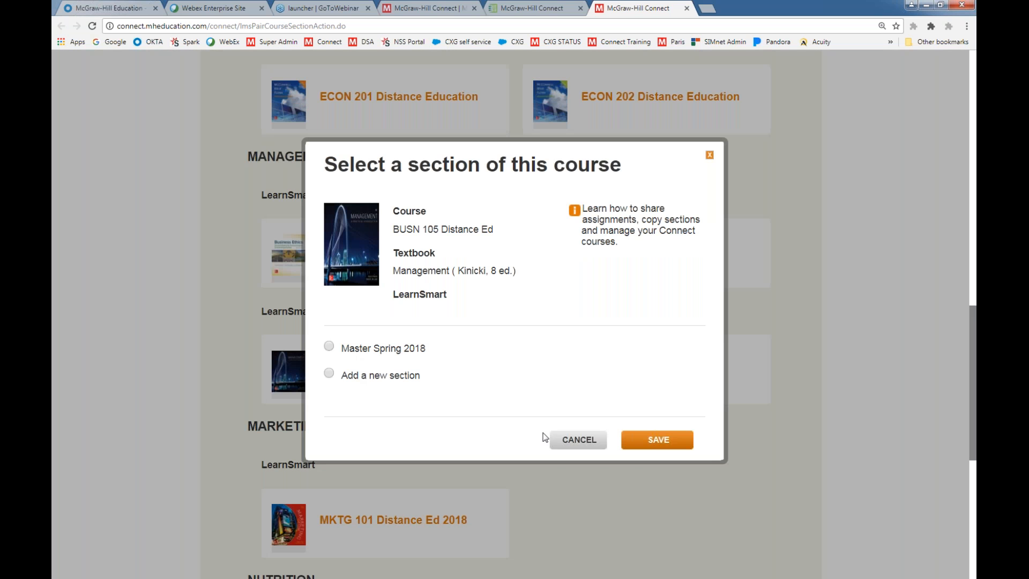
click(581, 444)
click(438, 10)
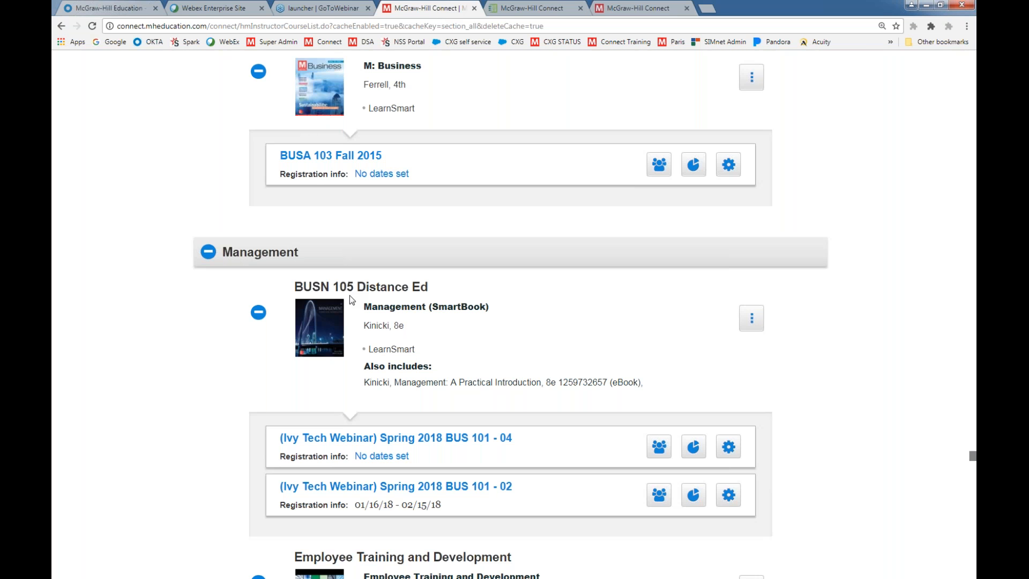
click(637, 13)
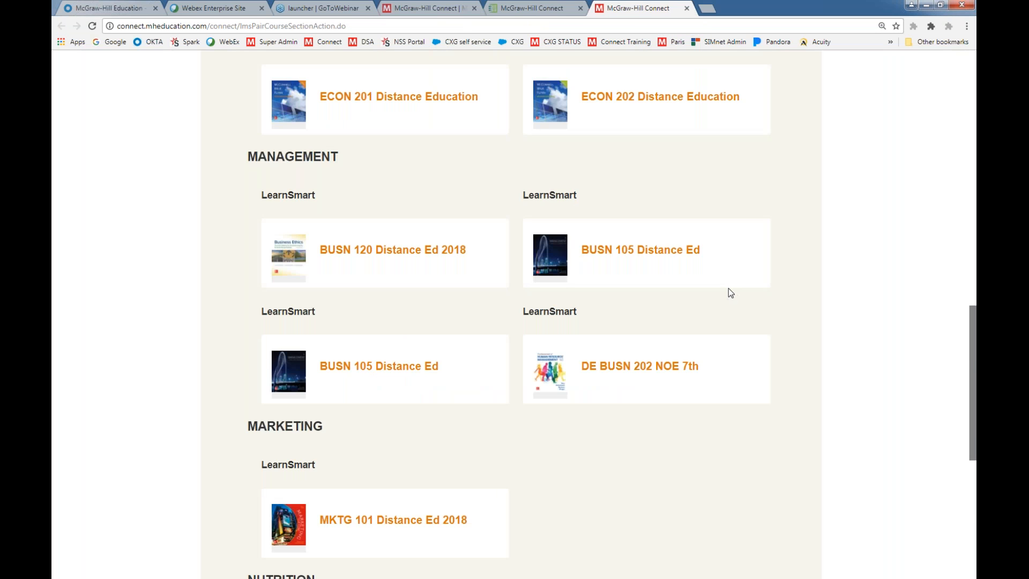
Pair the Ivy Learn course with the Master Spring 2018 section of BUSN 105 Distance Ed
scroll(729, 289, down, 7)
scroll(728, 288, up, 4)
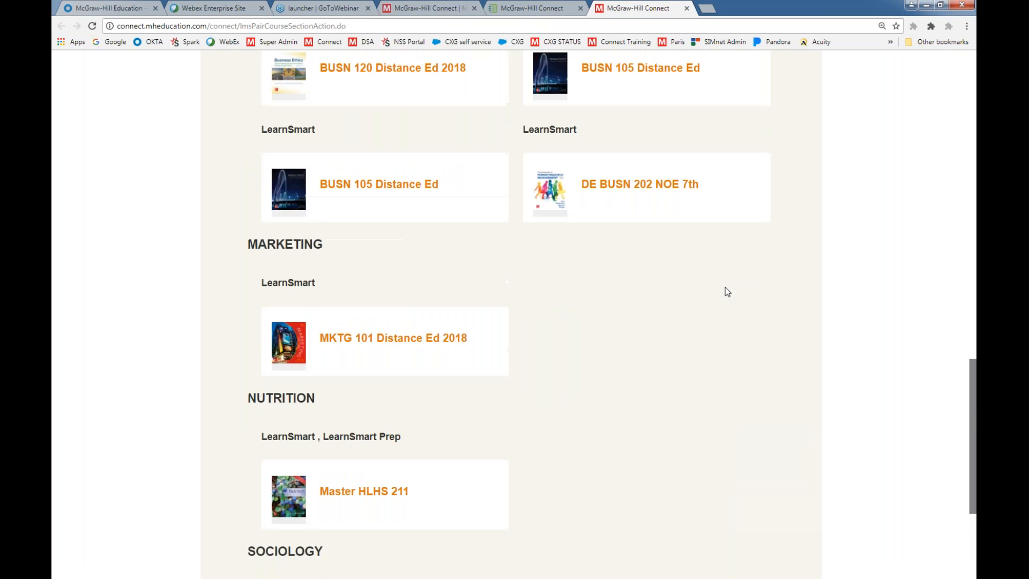
scroll(758, 313, up, 13)
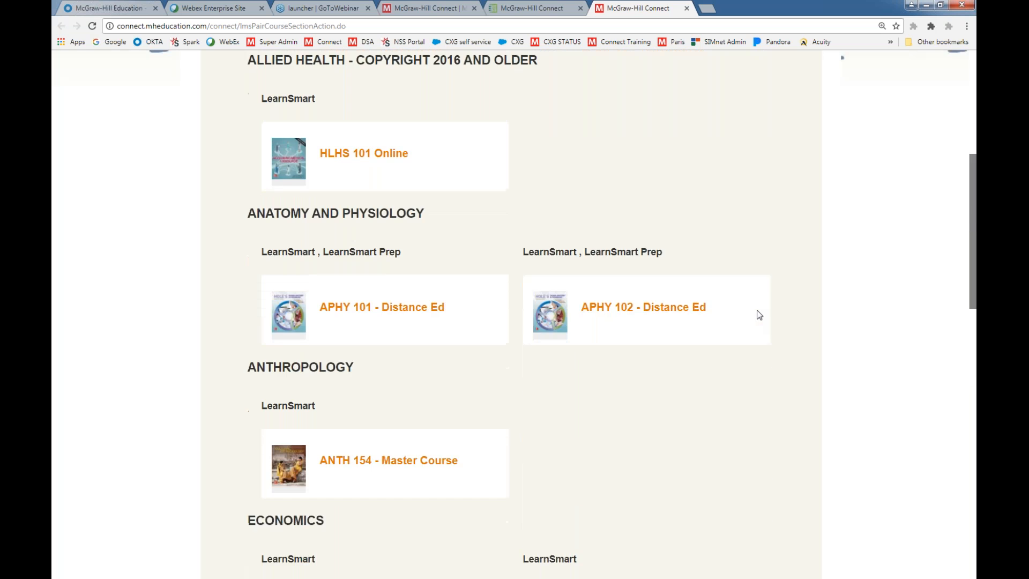
scroll(757, 310, up, 4)
scroll(756, 318, down, 14)
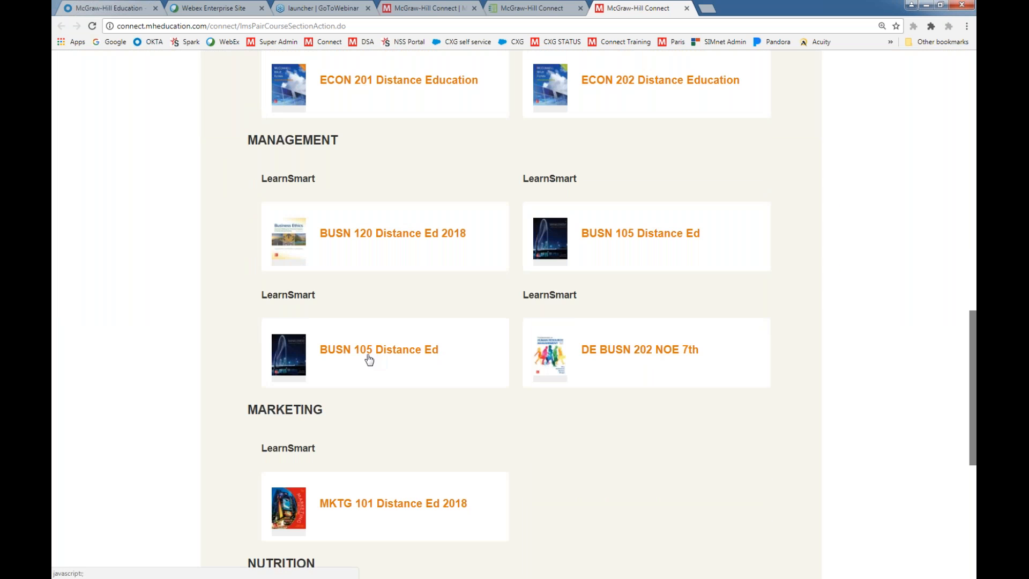
click(368, 354)
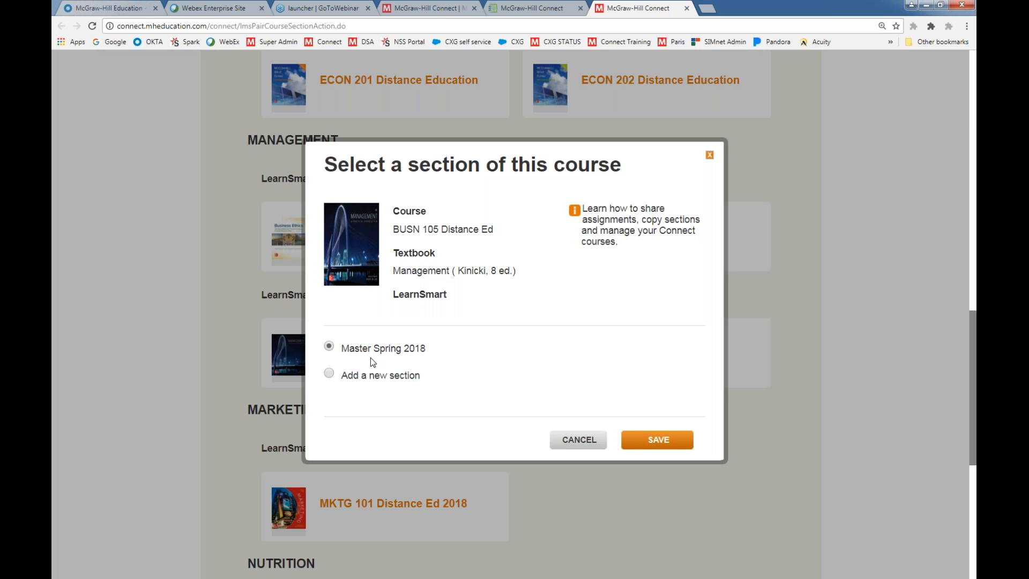
click(634, 437)
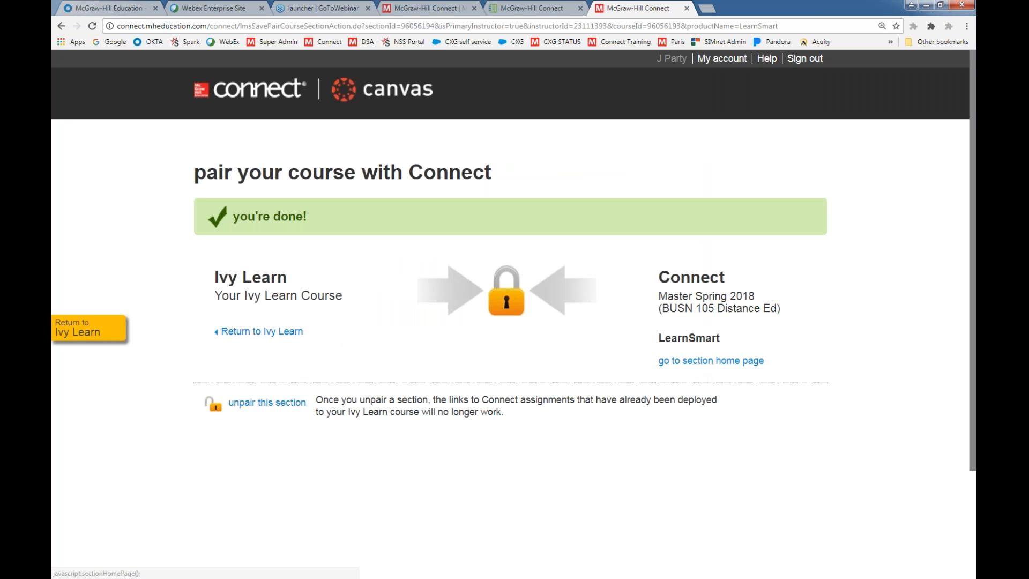
Open the paired section's home page and select Chapter 1. The Exceptional Manager, The Levels of Management, Managerial Roles and Ch. 1 Quiz
click(691, 366)
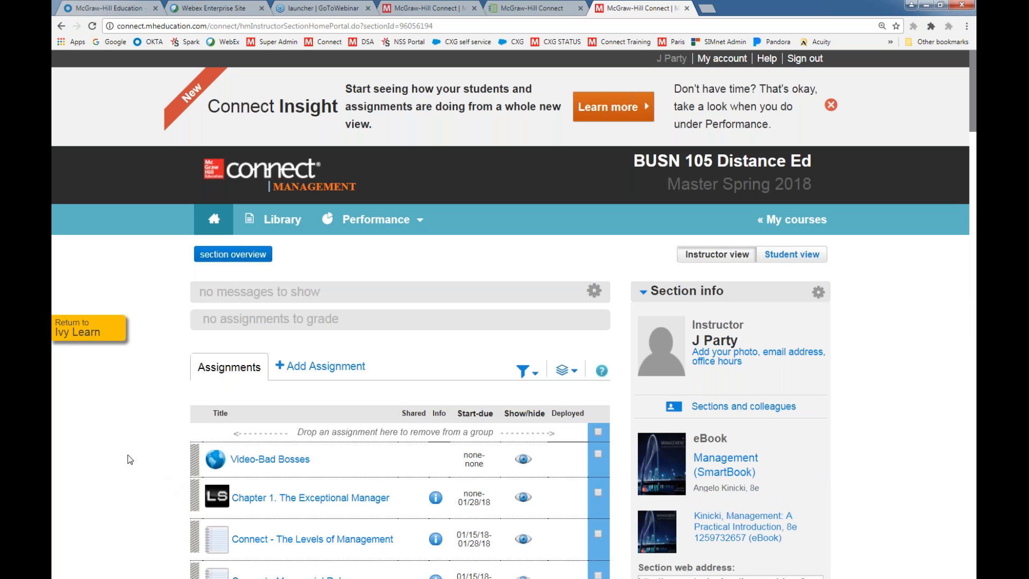
scroll(127, 446, down, 3)
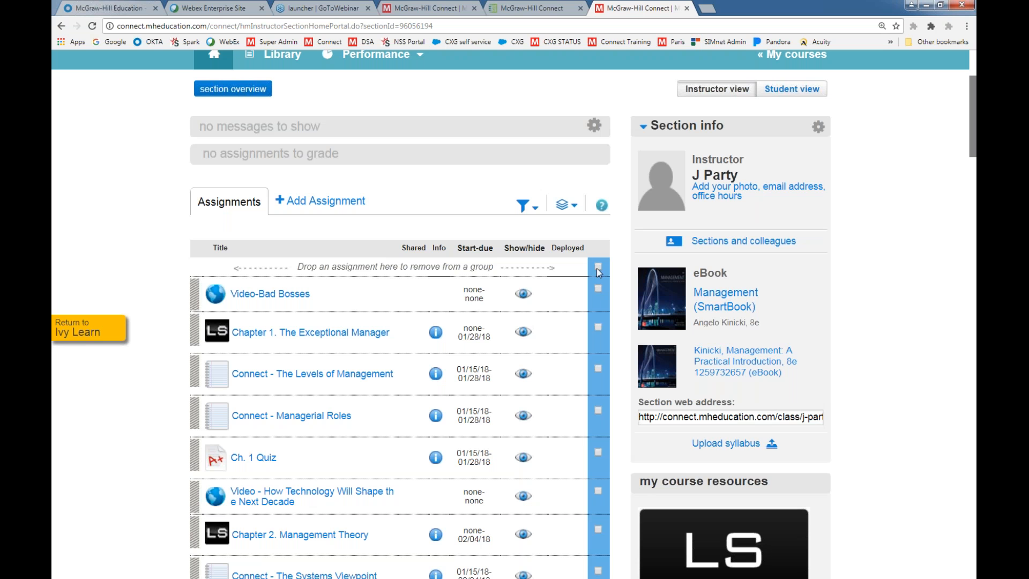
click(522, 206)
click(566, 204)
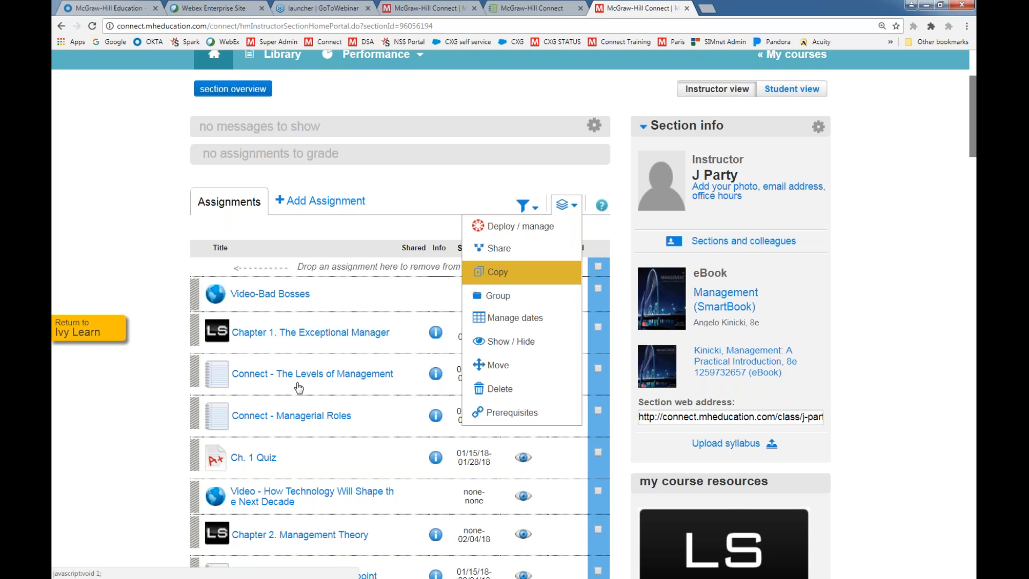
click(599, 289)
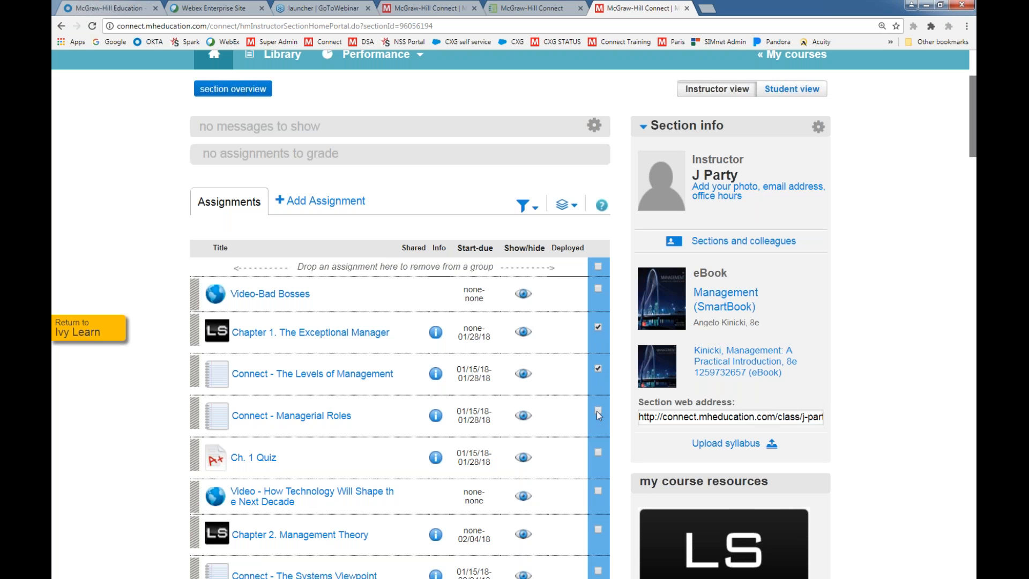
click(598, 450)
Deploy the selected assignments to Ivy Learn in bulk with the Best grade type
click(571, 208)
click(572, 208)
click(572, 208)
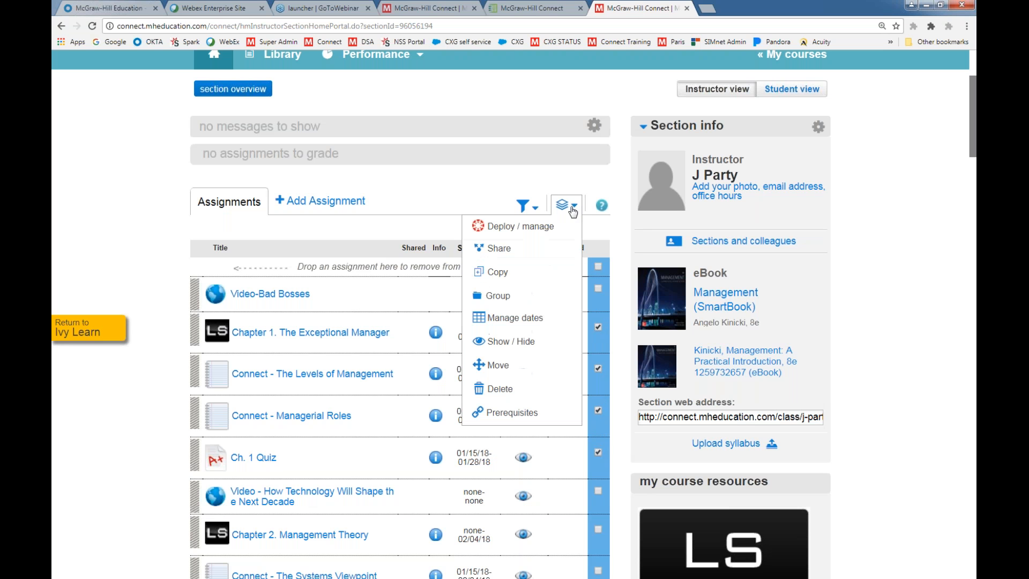
click(548, 229)
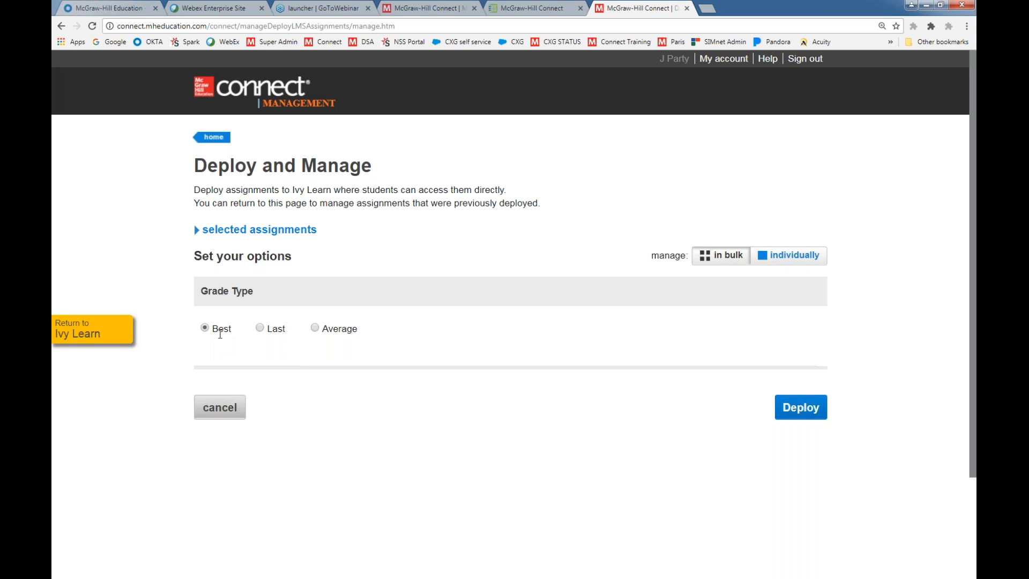
click(803, 410)
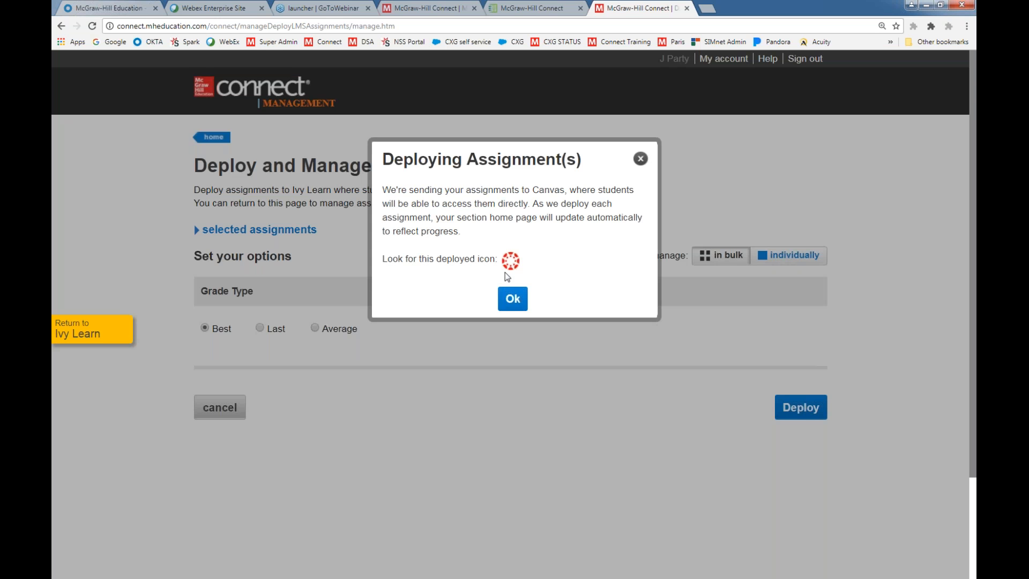
click(511, 298)
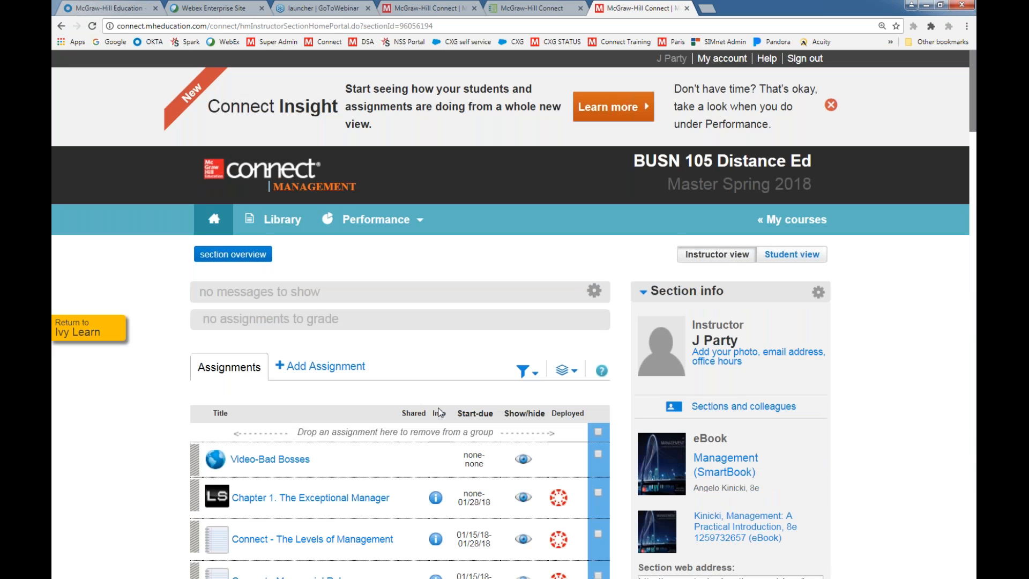
Review the deployment status in Connect, then return to Ivy Learn and check the course's Assignments page for the deployed items
scroll(563, 333, down, 3)
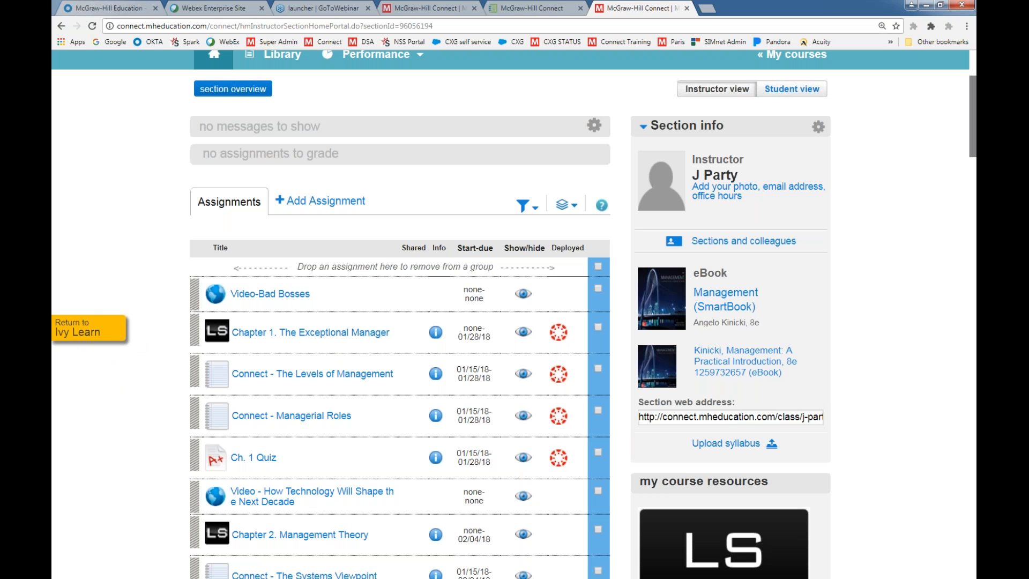
click(83, 333)
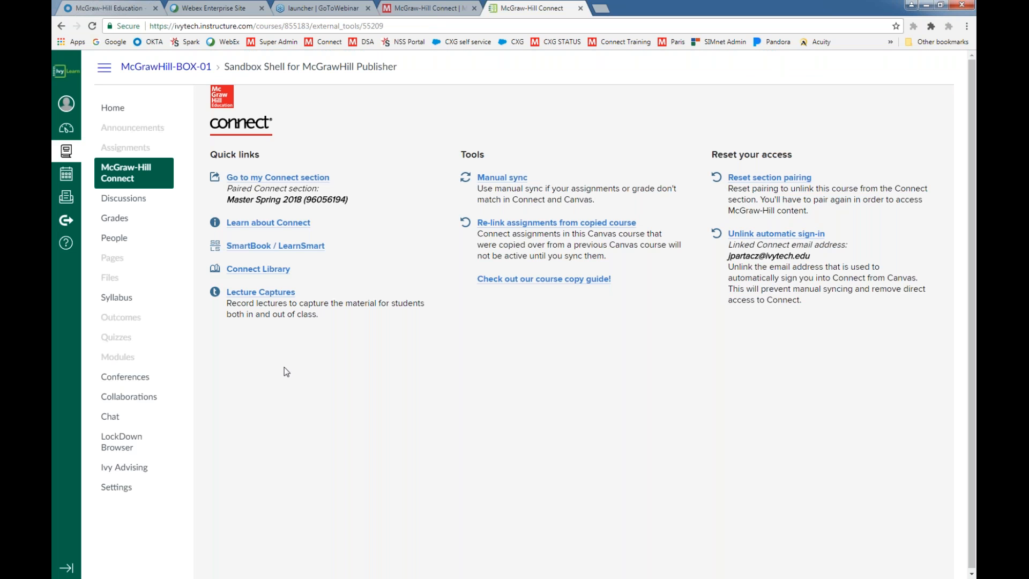
click(127, 147)
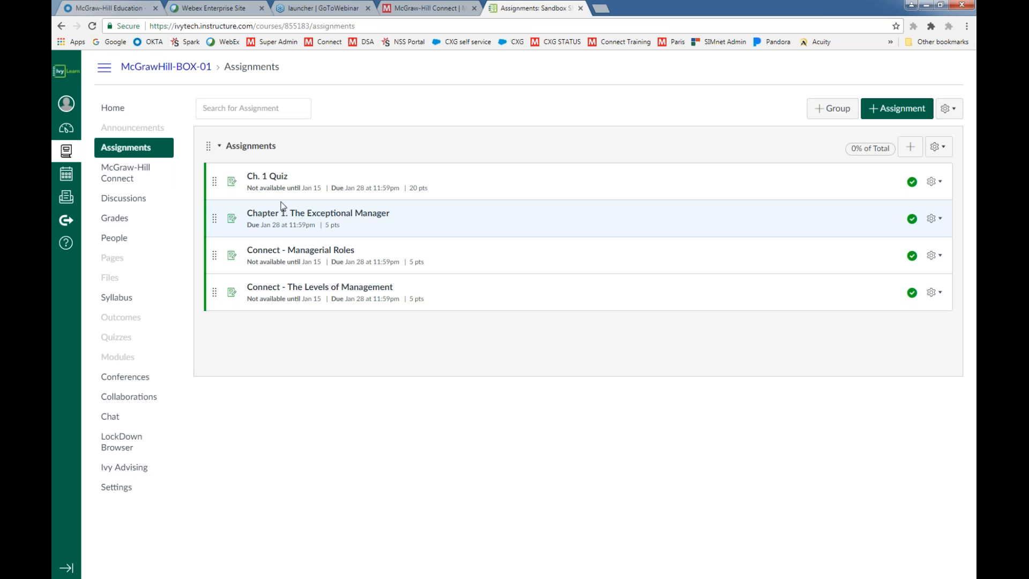
Reopen the paired Connect section from the course's McGraw-Hill Connect page and view its assignment list
click(130, 170)
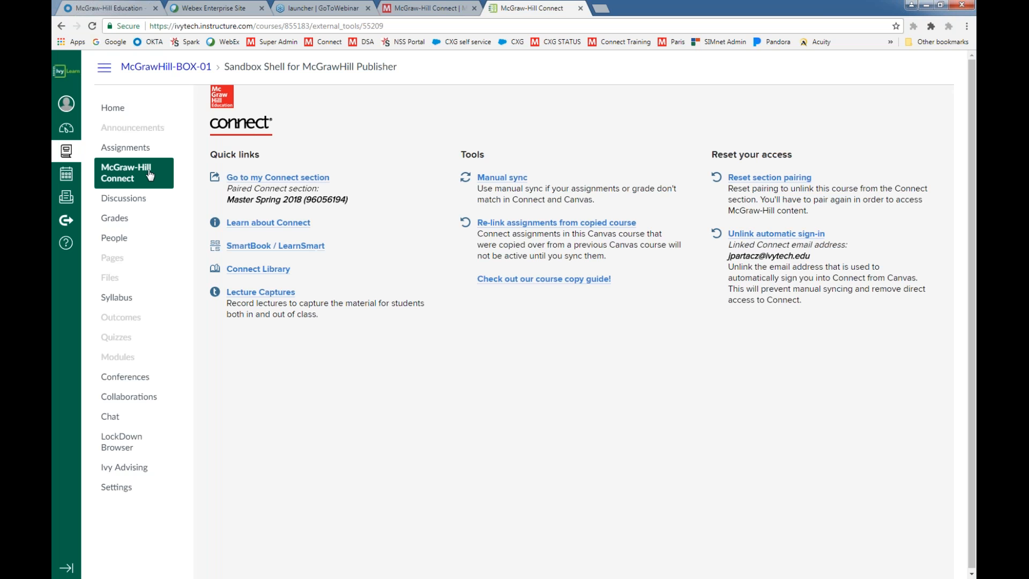
click(244, 178)
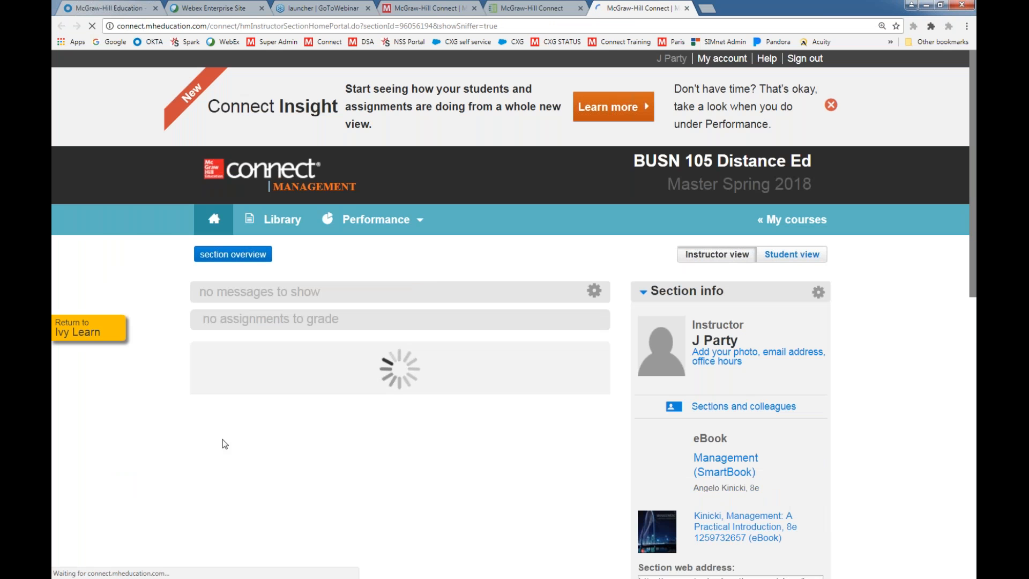
scroll(485, 504, down, 4)
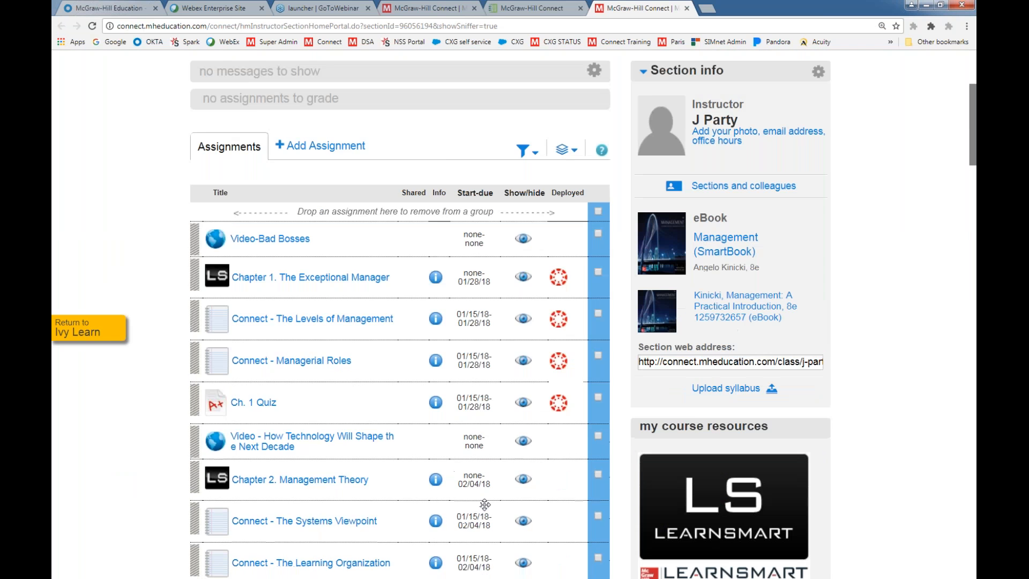
Open bulk date management for Connect - The Levels of Management and set its start date to 01/22/2018
scroll(484, 504, up, 1)
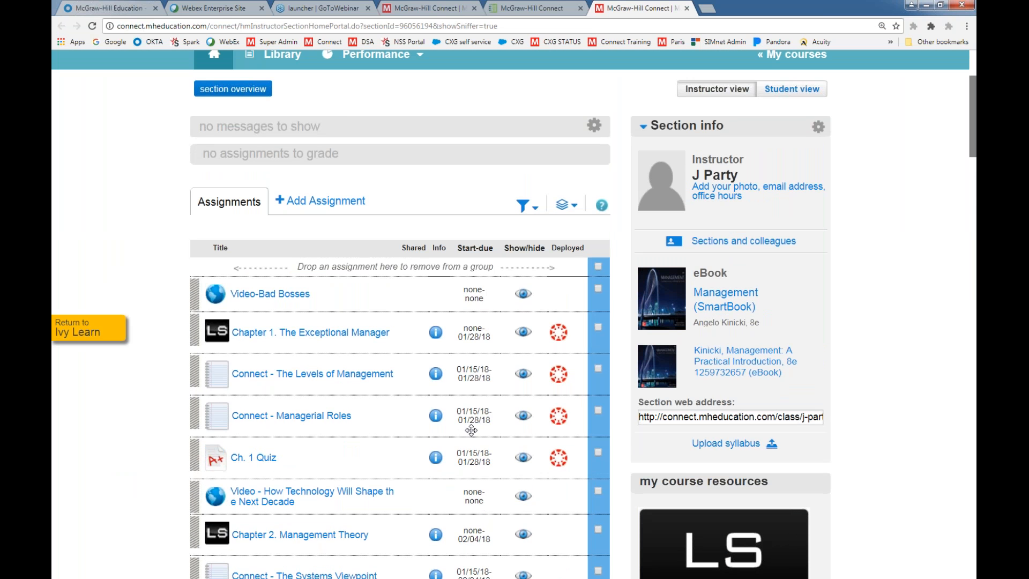
scroll(473, 416, down, 2)
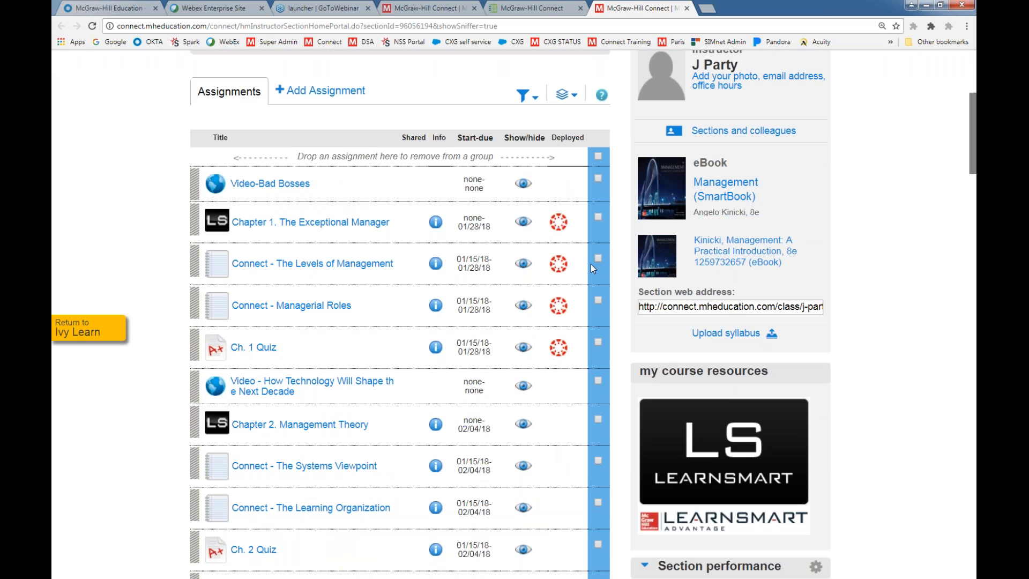
click(564, 99)
click(522, 209)
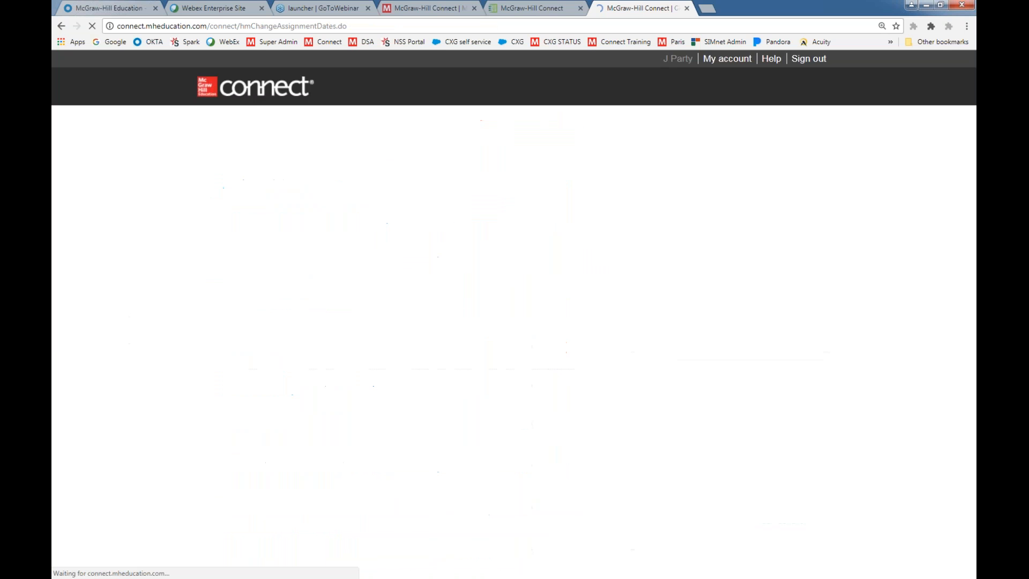
click(520, 388)
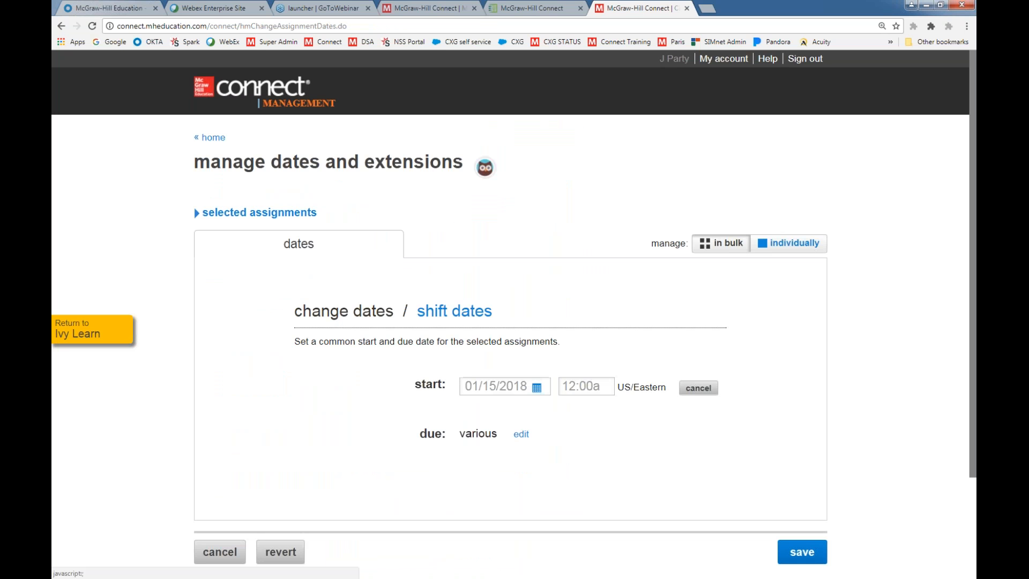
click(536, 386)
click(491, 475)
Set the due date of Connect - The Levels of Management to 01/23/2018 and save the dates
click(522, 435)
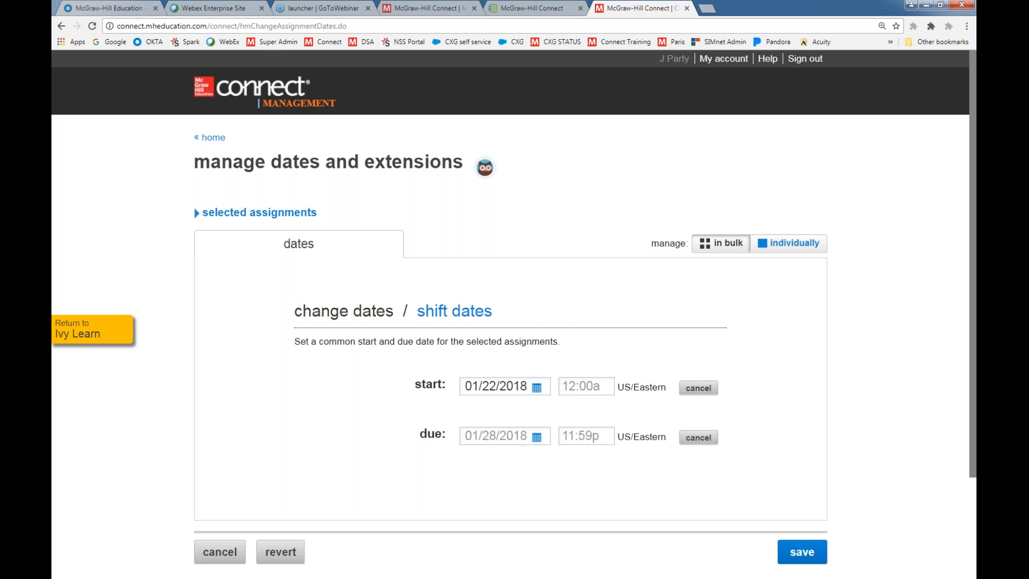
click(535, 437)
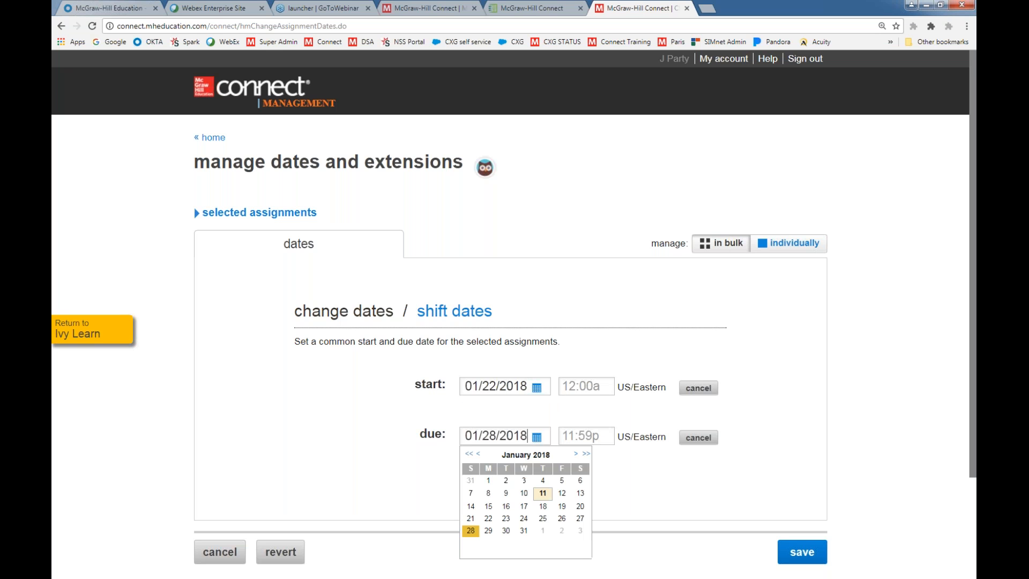
click(506, 519)
click(802, 554)
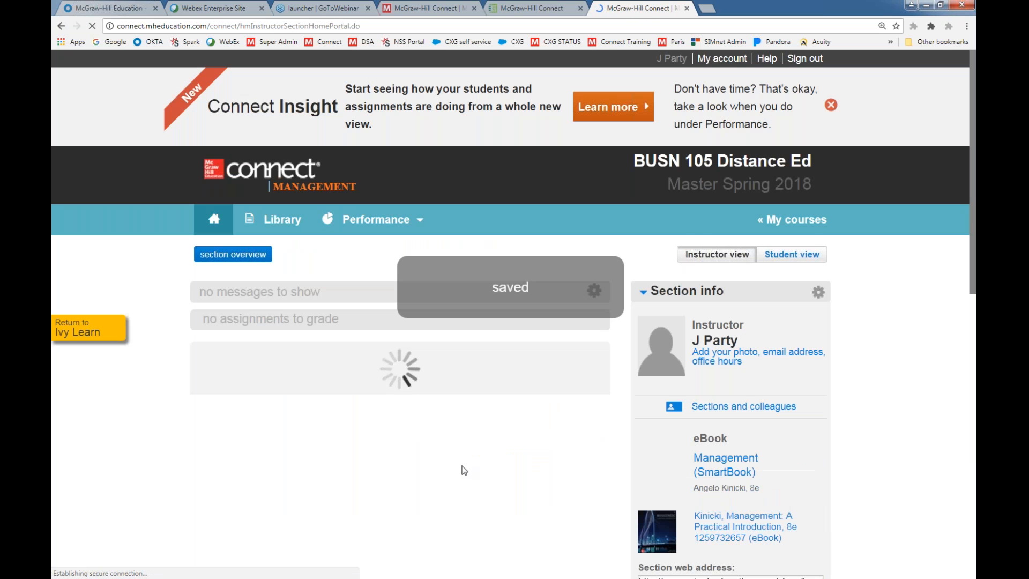
Review the changed dates in the Connect assignment list, return to Ivy Learn and compare them on the Assignments page
scroll(465, 470, down, 2)
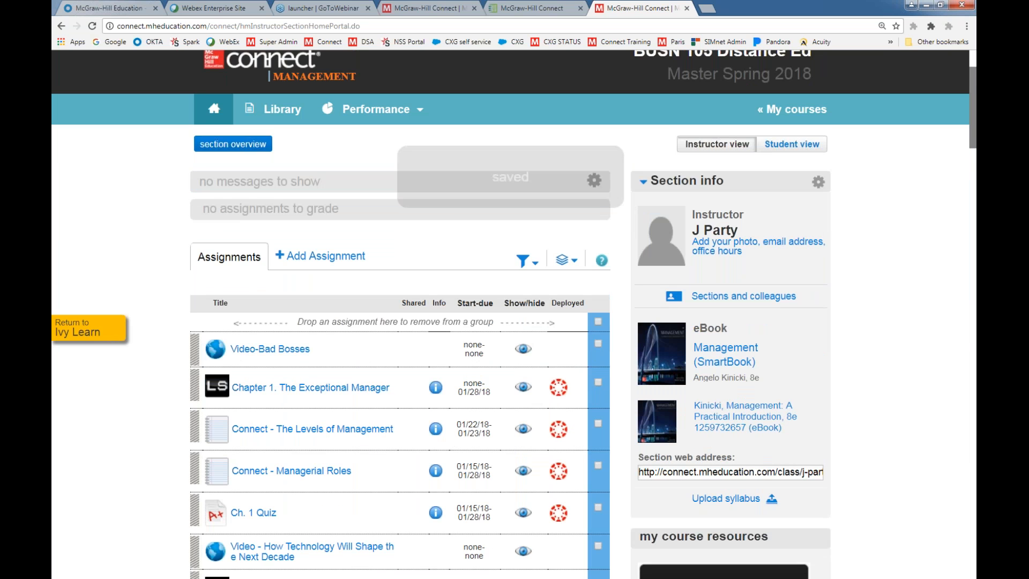
click(75, 331)
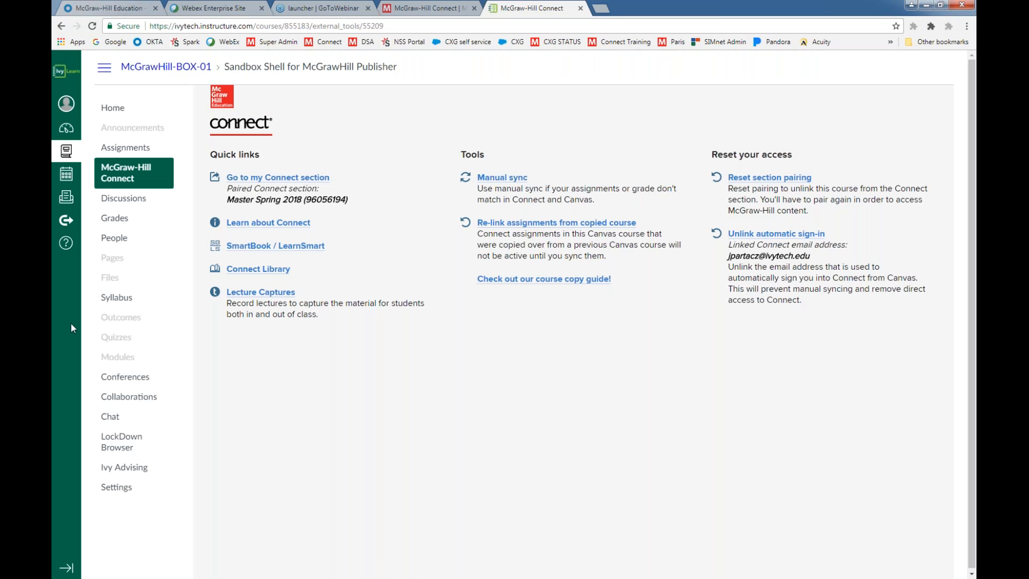
click(120, 150)
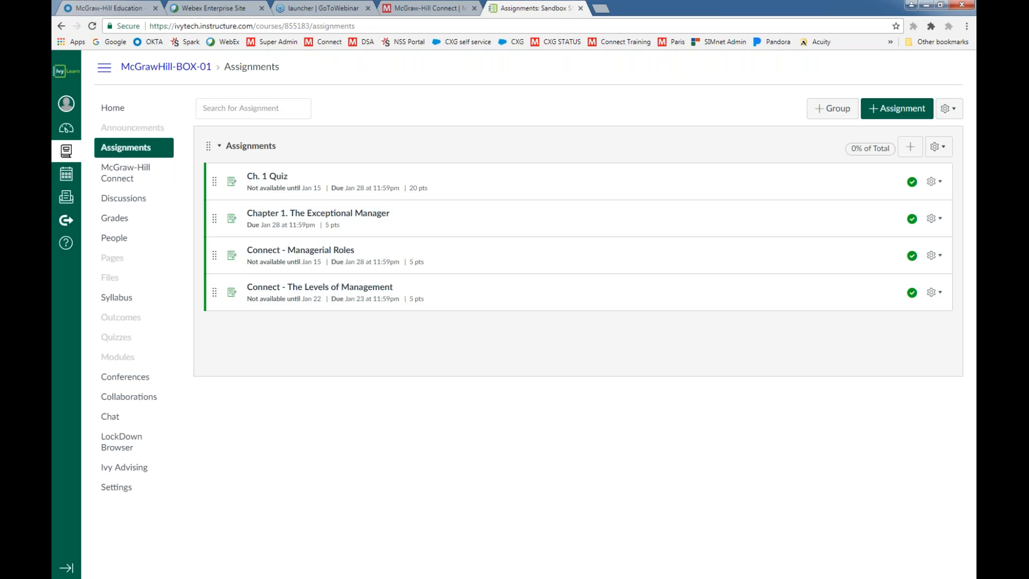
Run a manual sync from the course's McGraw-Hill Connect page and reset its section pairing
click(119, 172)
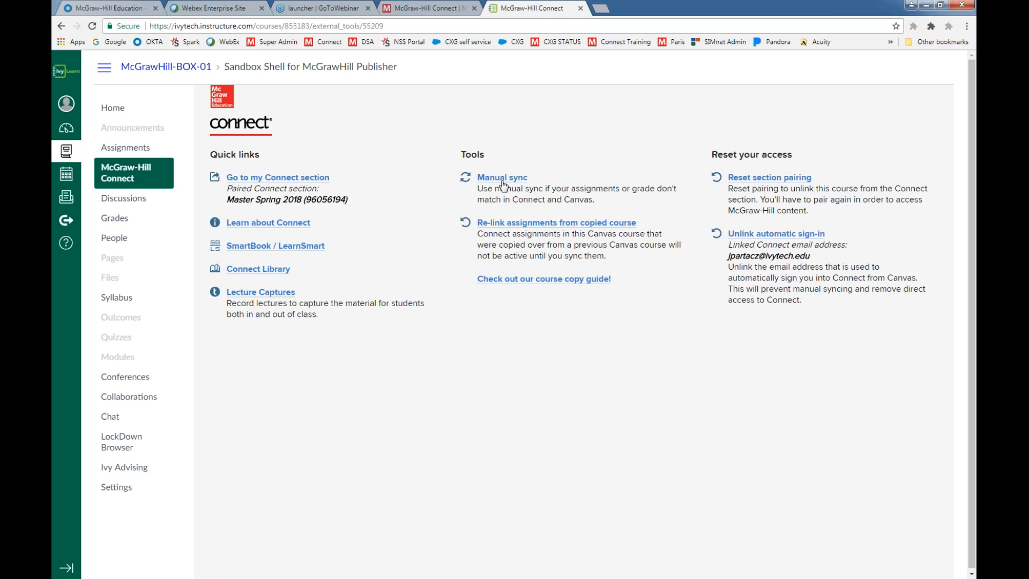
click(502, 179)
click(332, 251)
click(748, 183)
click(330, 260)
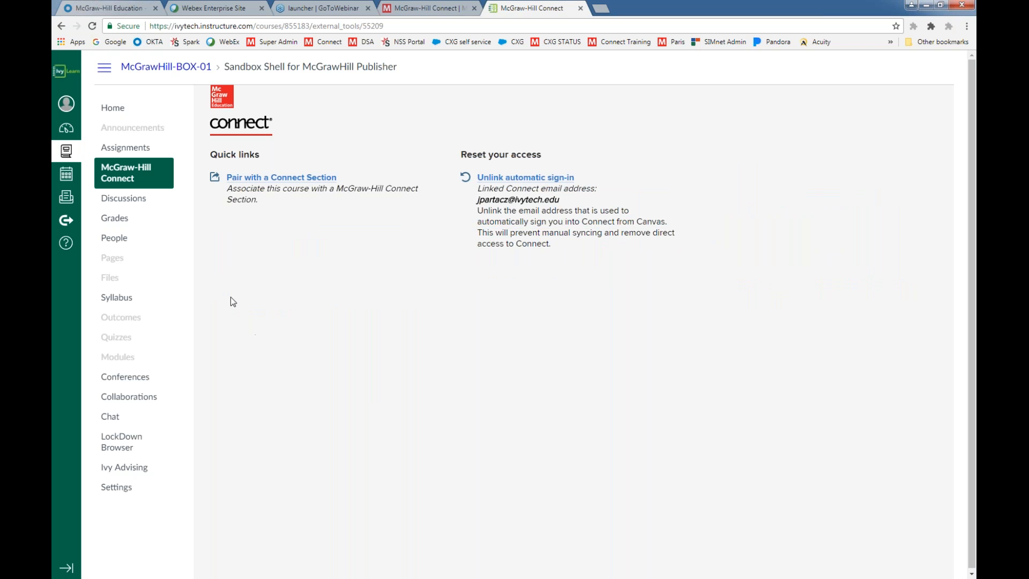
Start pairing the course with a section in an existing Connect course and find the Management courses
click(248, 178)
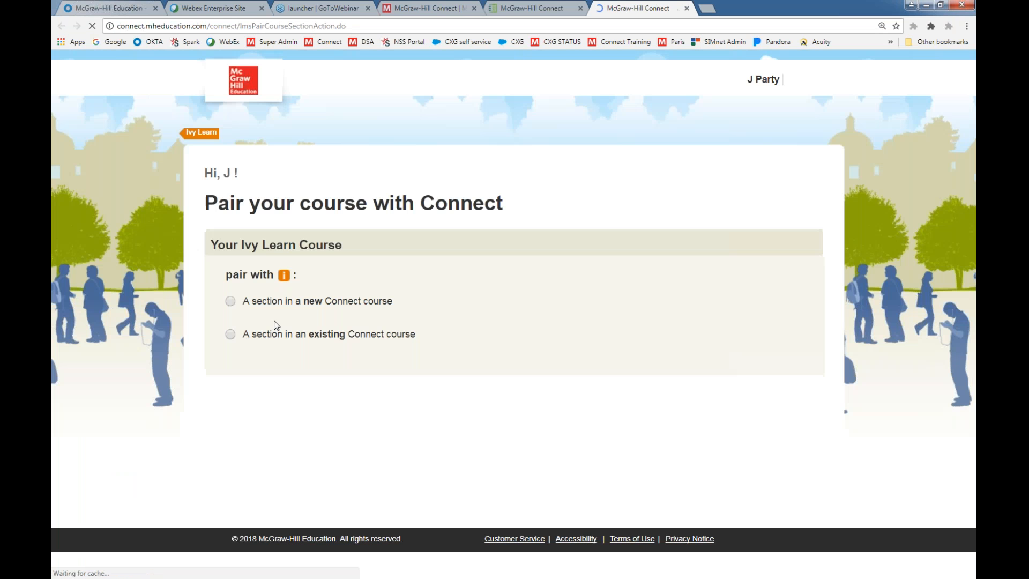
click(230, 334)
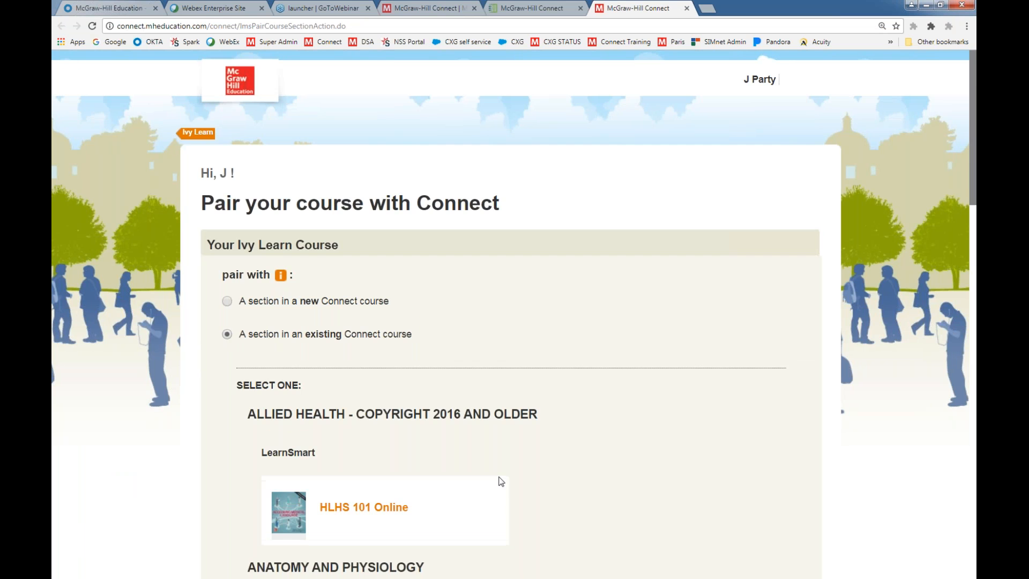
scroll(503, 472, down, 1)
scroll(503, 472, down, 13)
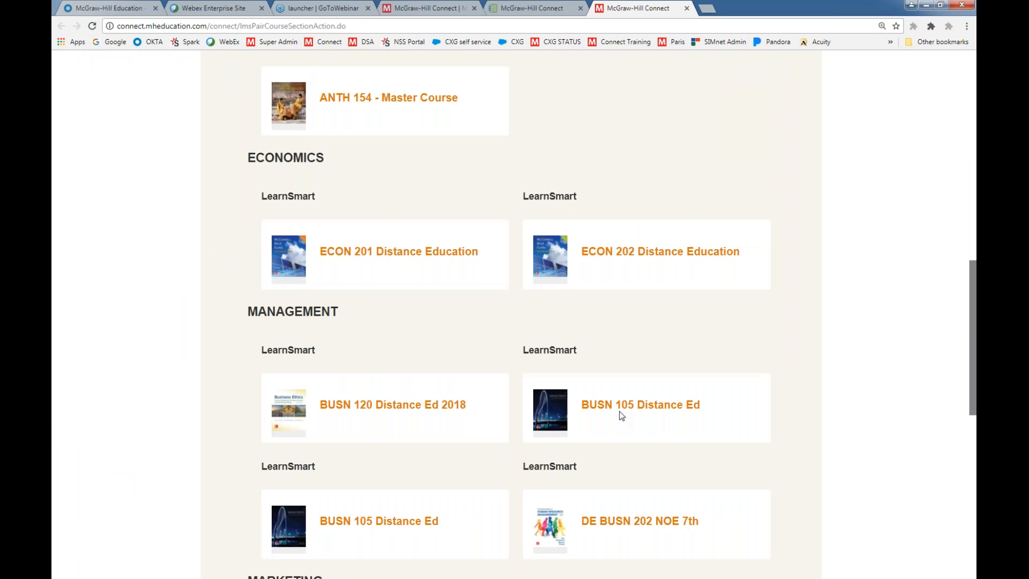
click(640, 404)
click(328, 341)
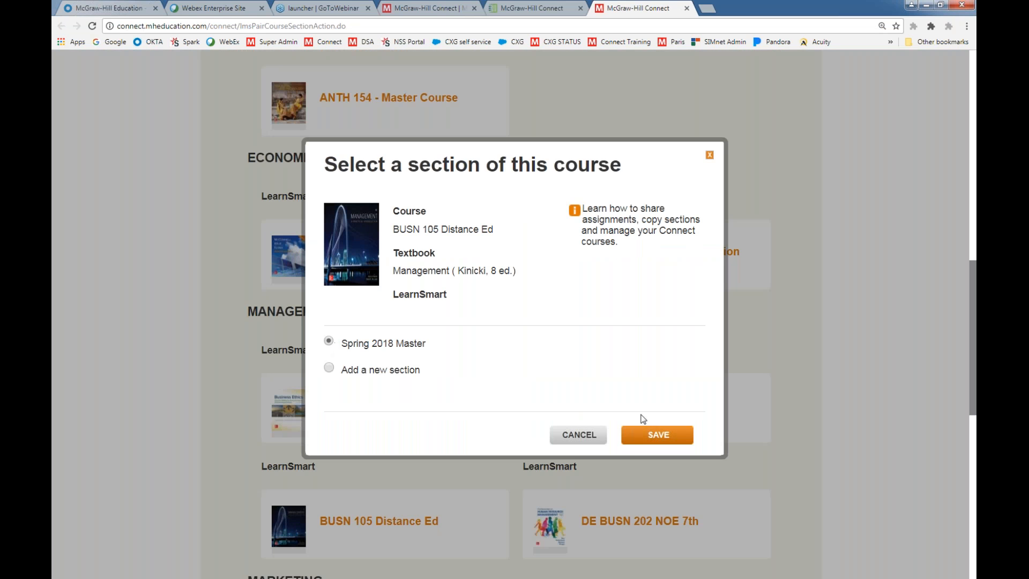
click(710, 155)
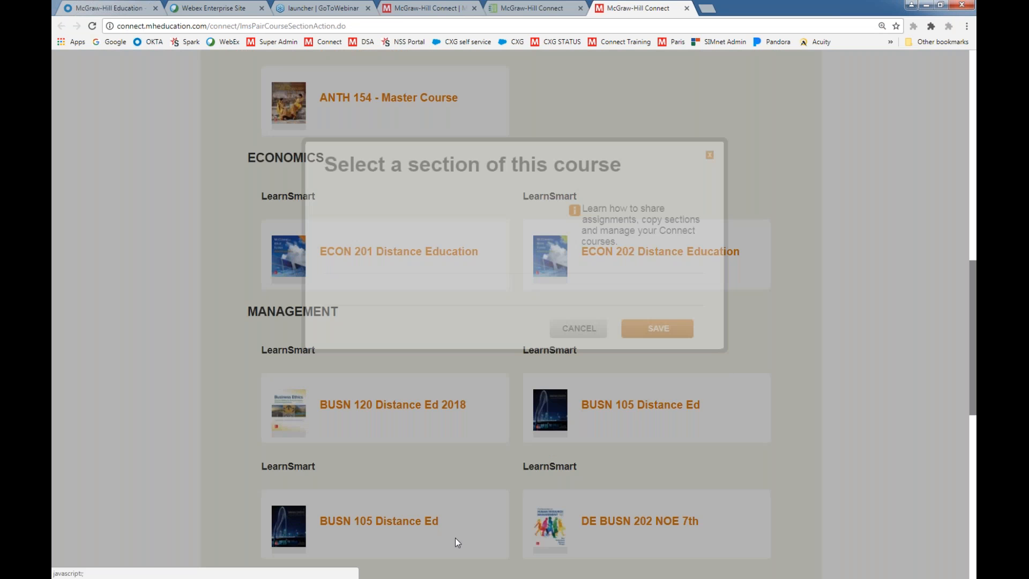
Pair the course with the Master Spring 2018 section of the other BUSN 105 Distance Ed course and save the pairing
click(372, 527)
click(329, 346)
click(644, 440)
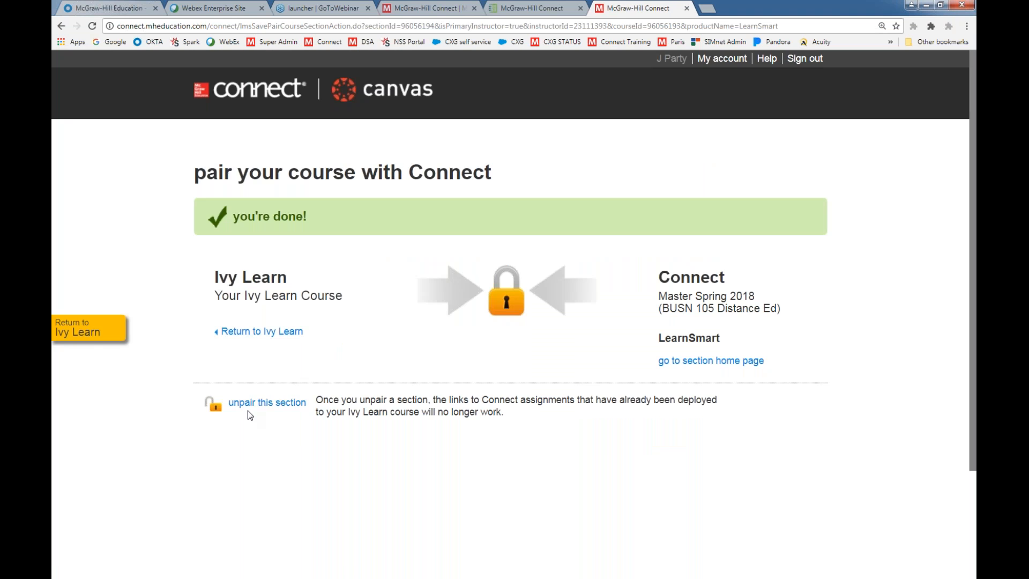
Return to Ivy Learn and check the deployed assignments on the course's Assignments page
click(81, 333)
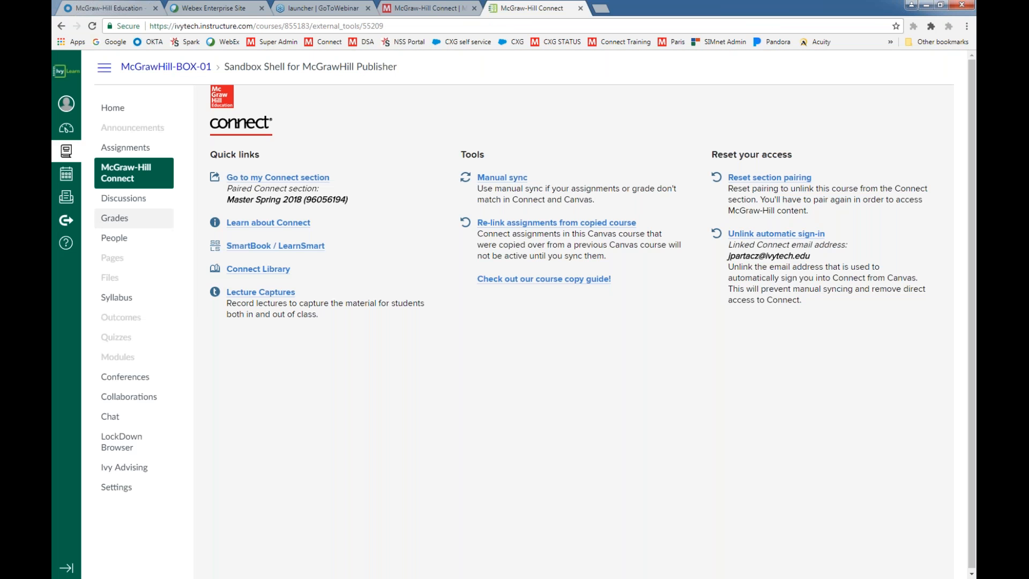
click(114, 150)
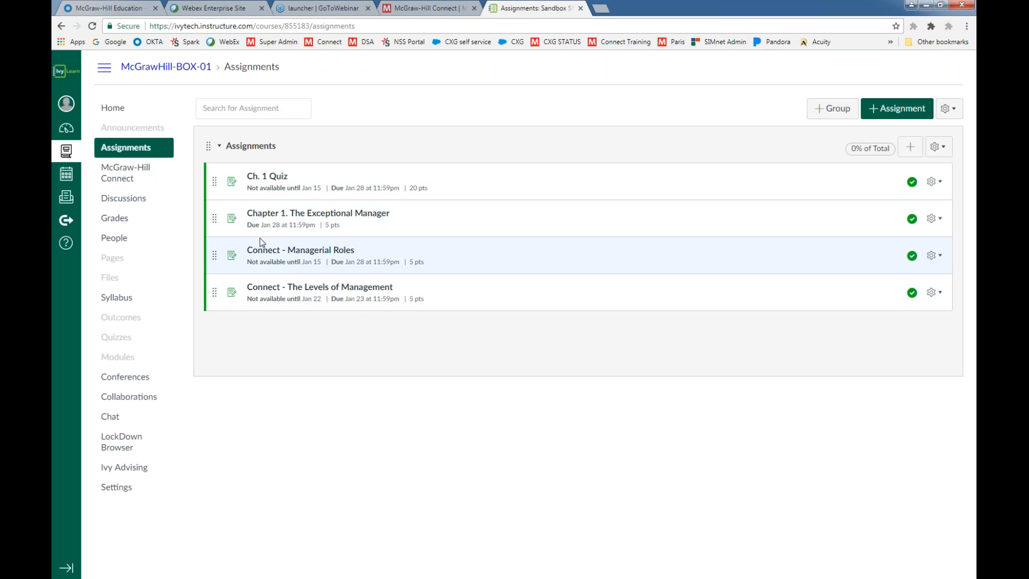
Try to re-link assignments from a copied course on the McGraw-Hill Connect page, and reopen the Assignments page
click(124, 174)
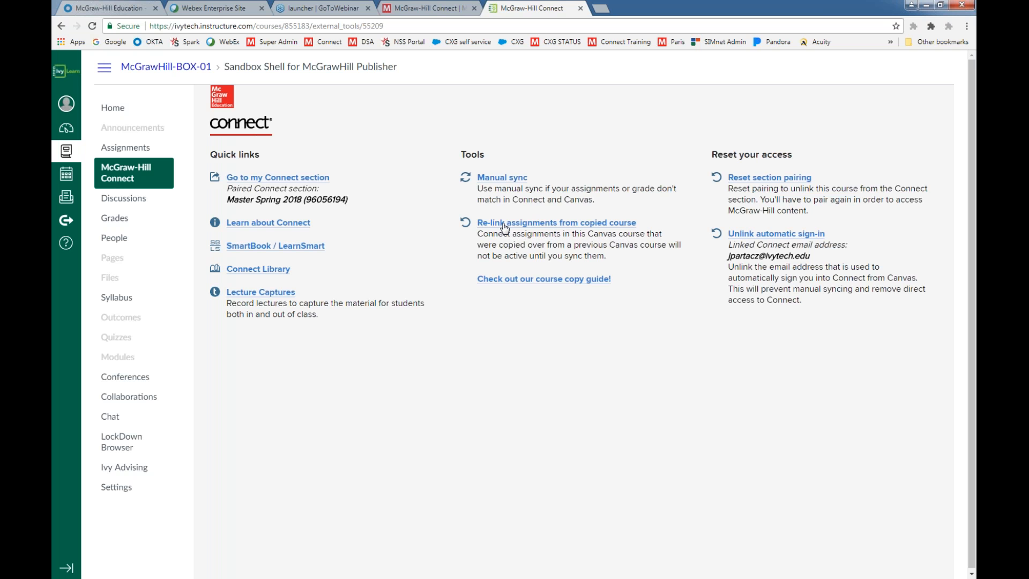
click(504, 227)
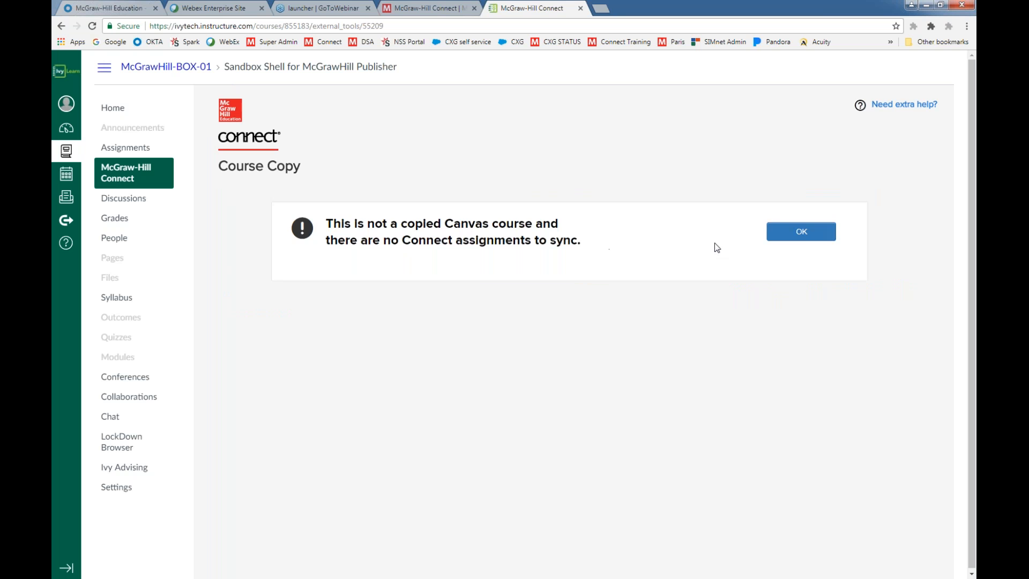
click(808, 239)
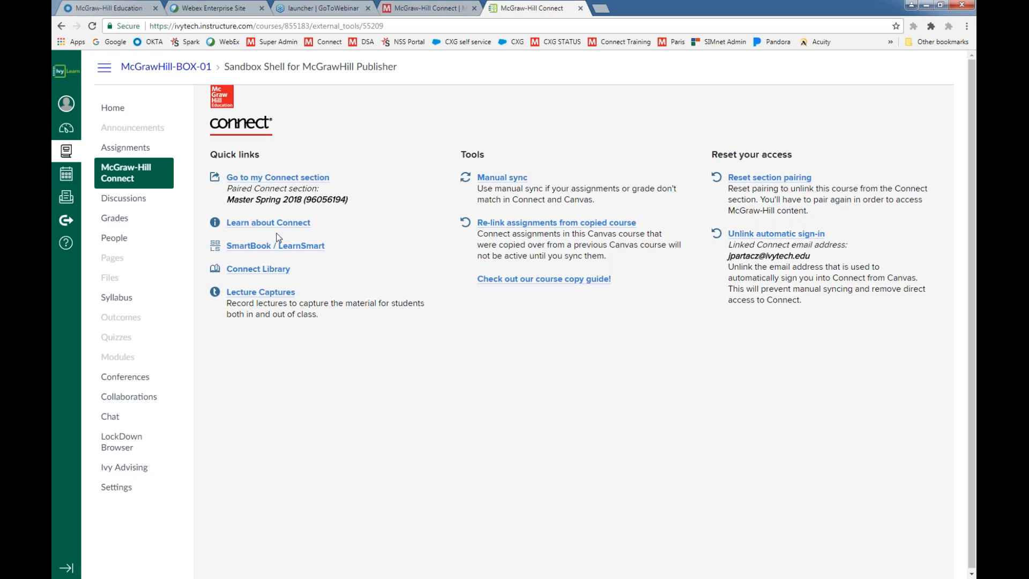
click(125, 147)
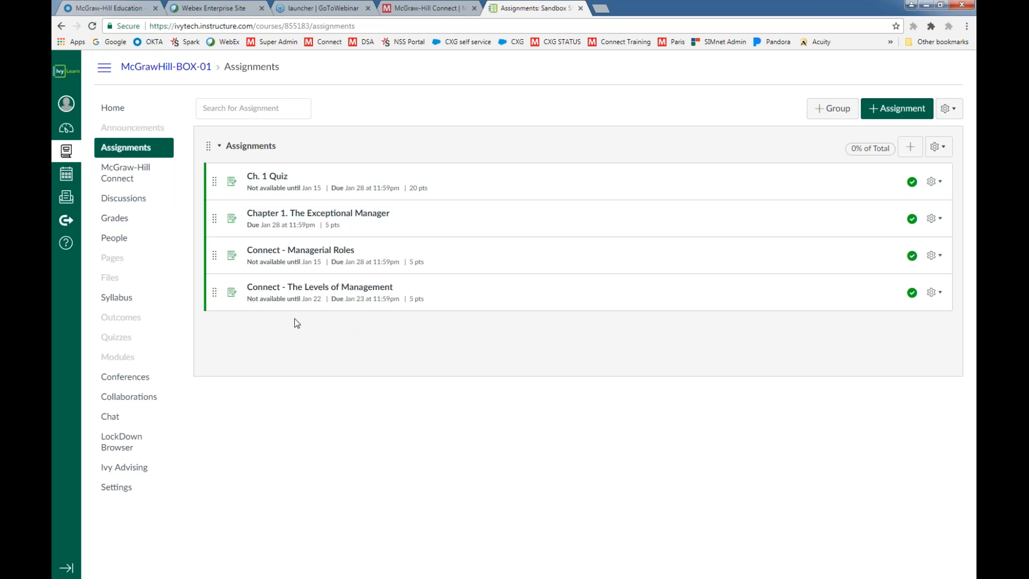
Try to reset the course's section pairing again from the McGraw-Hill Connect page
click(125, 176)
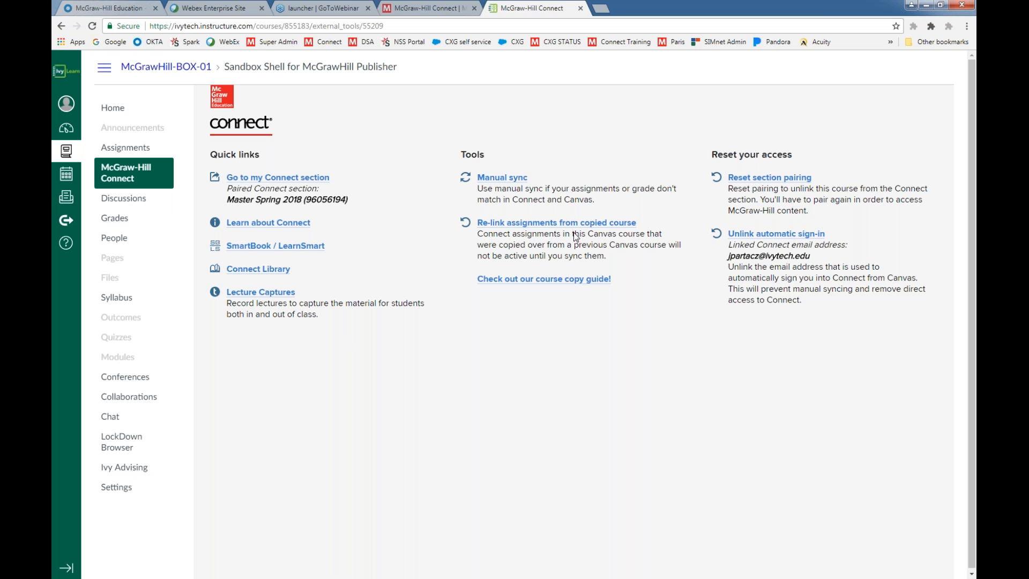
click(734, 178)
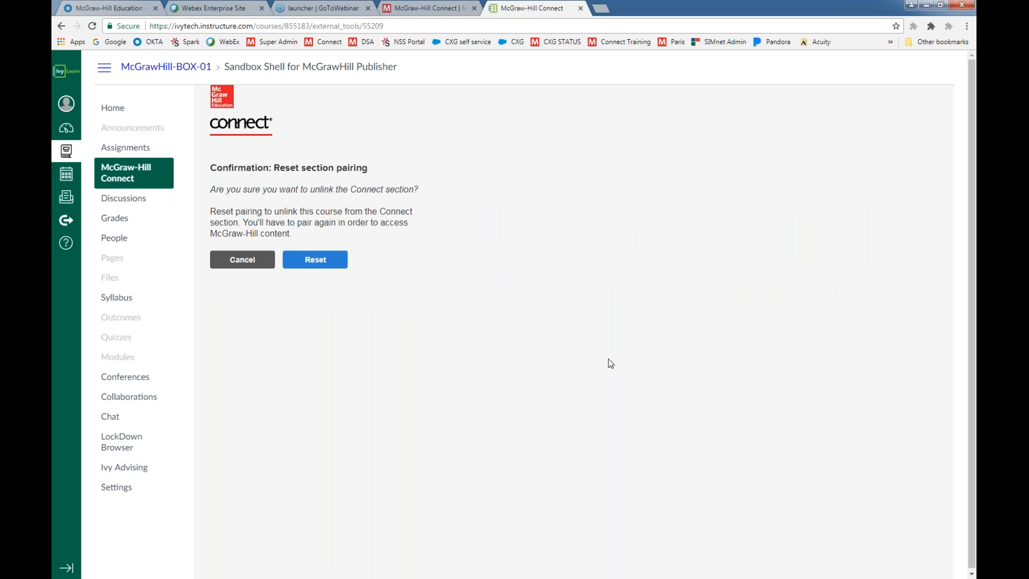
click(318, 261)
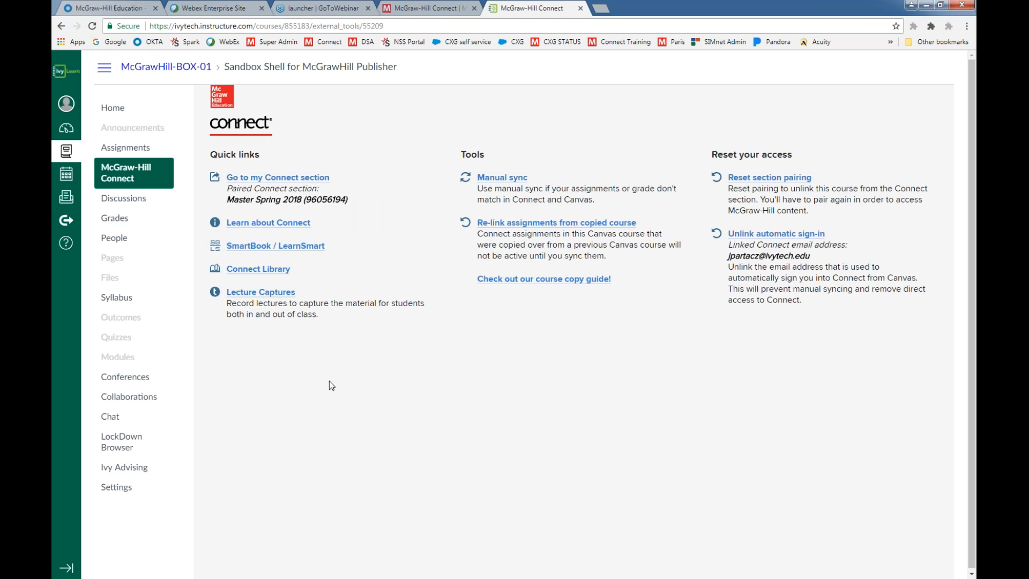
Delete Ch. 1 Quiz and Chapter 1. The Exceptional Manager from the course's Assignments page
click(127, 153)
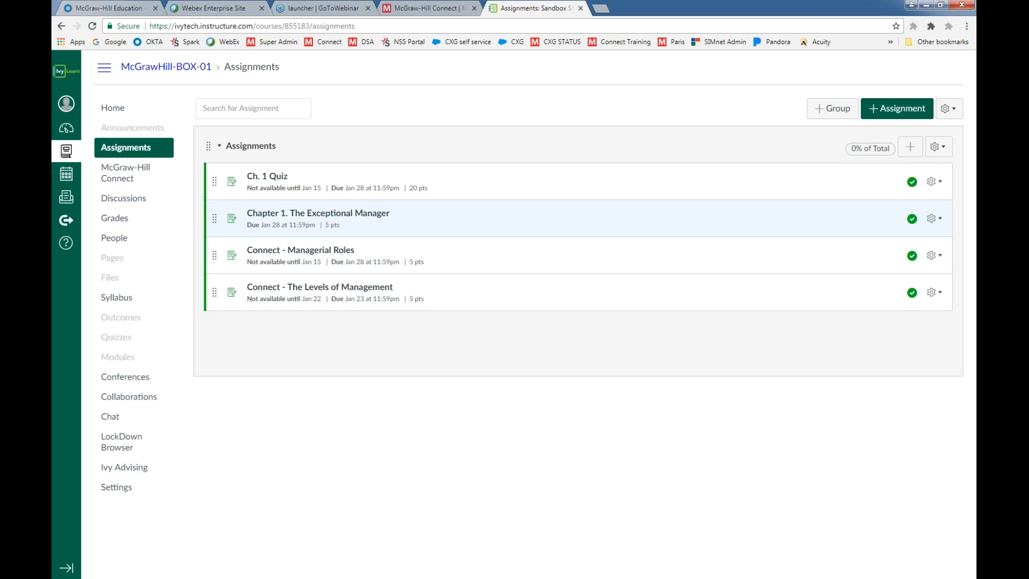
click(941, 183)
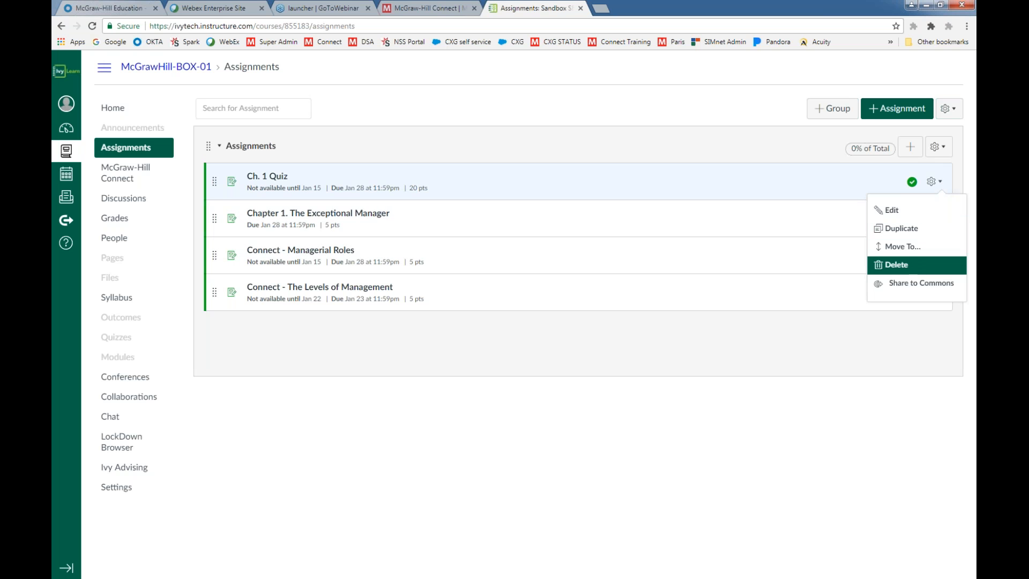
click(906, 264)
click(560, 88)
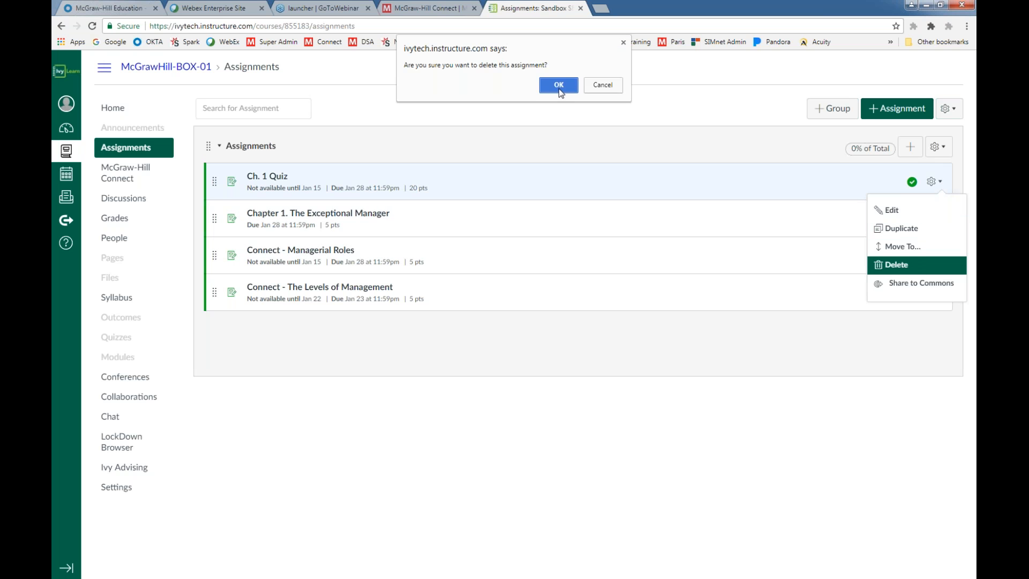
click(939, 182)
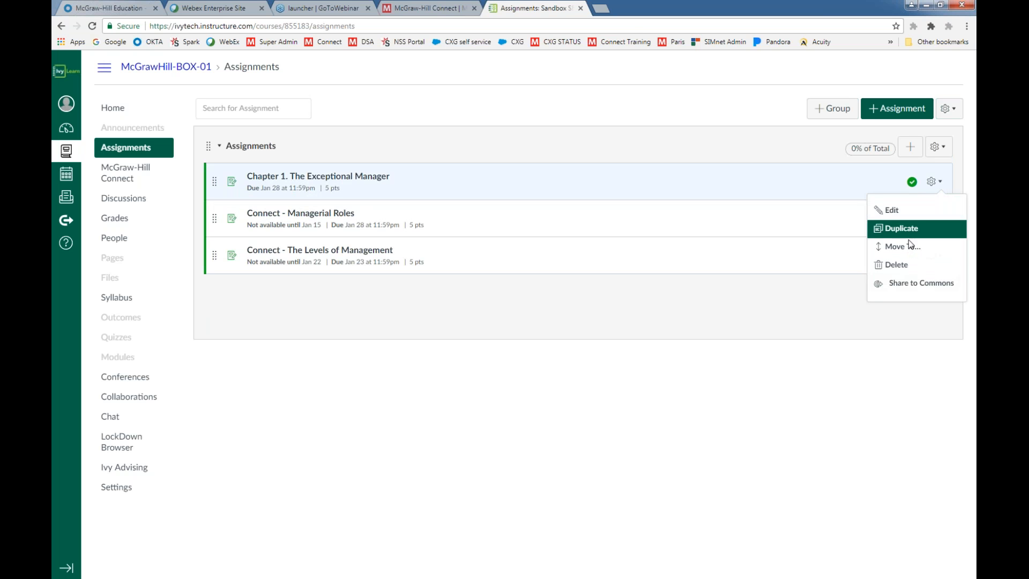
click(903, 265)
click(552, 85)
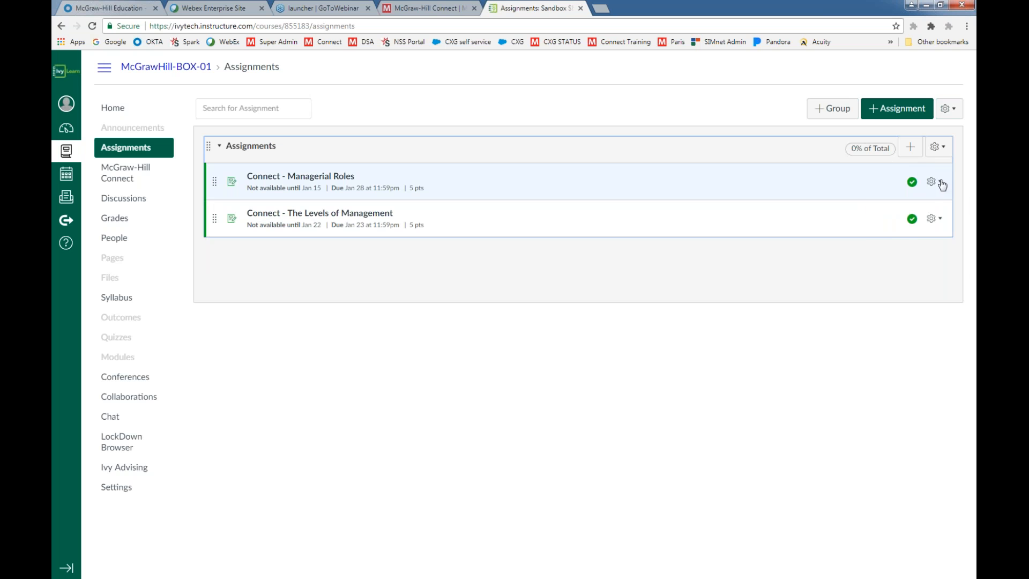
Delete Connect - Managerial Roles and Connect - The Levels of Management from the course's Assignments page
click(935, 181)
click(896, 265)
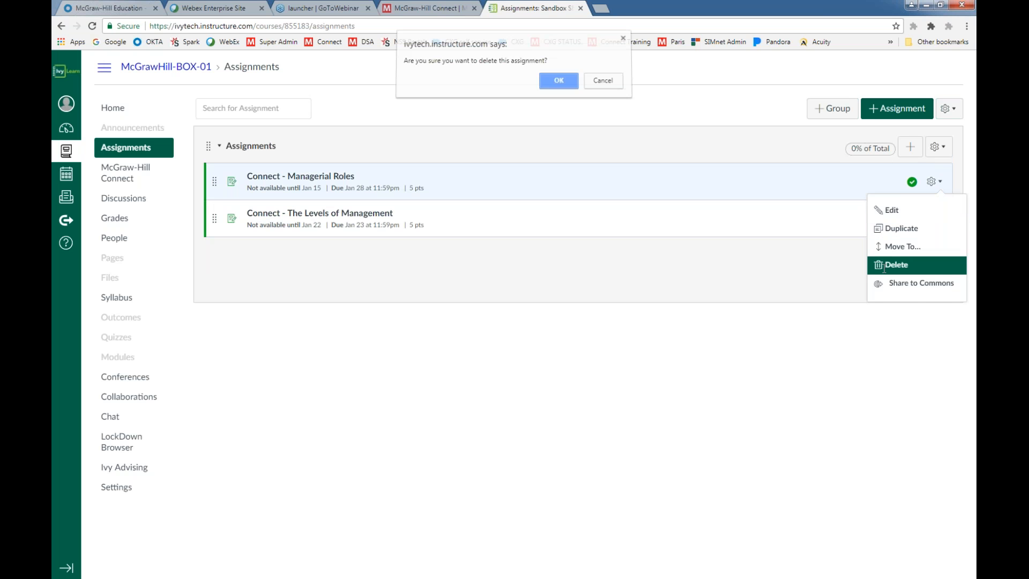
click(557, 88)
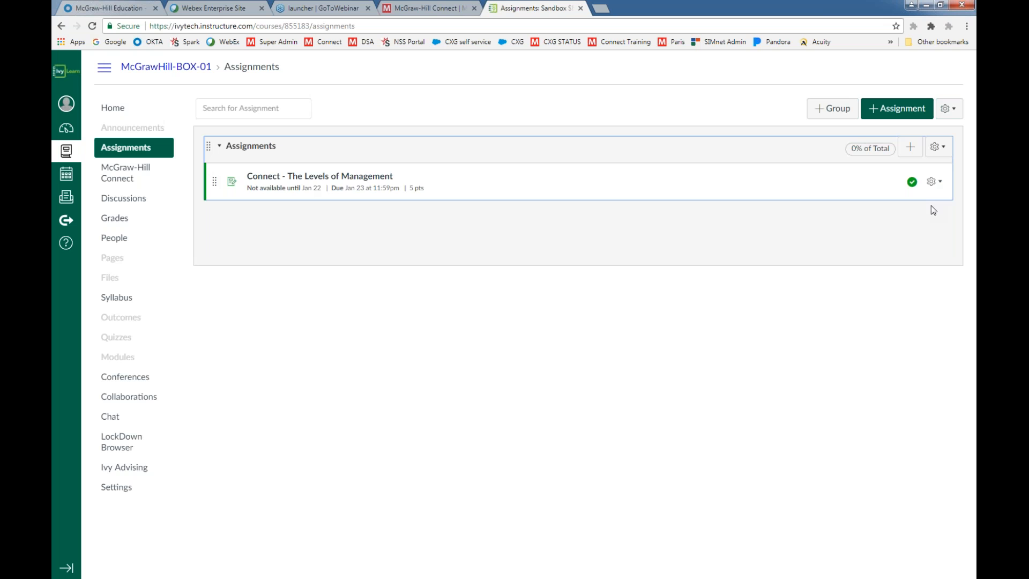
click(937, 182)
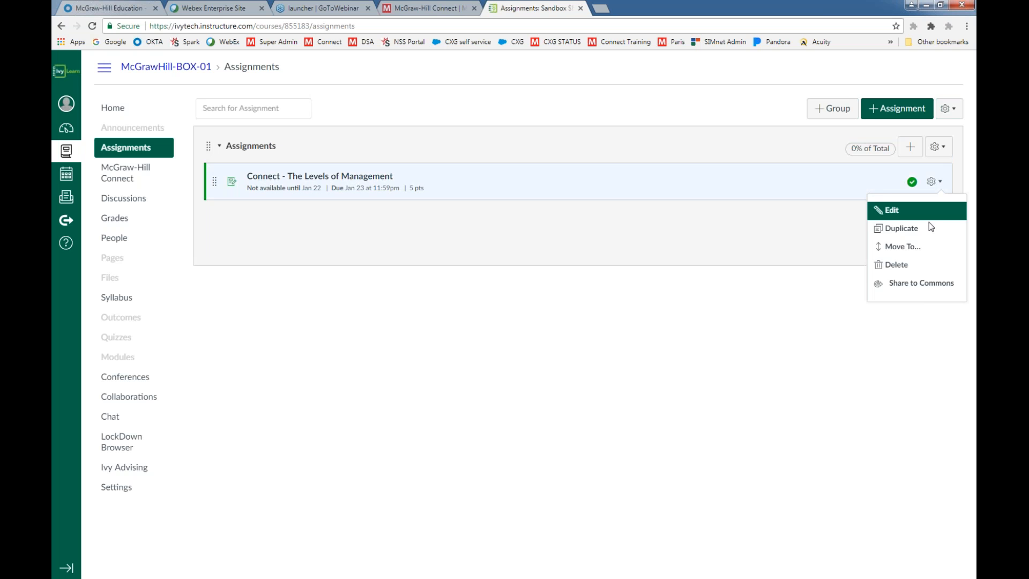
click(893, 264)
click(558, 85)
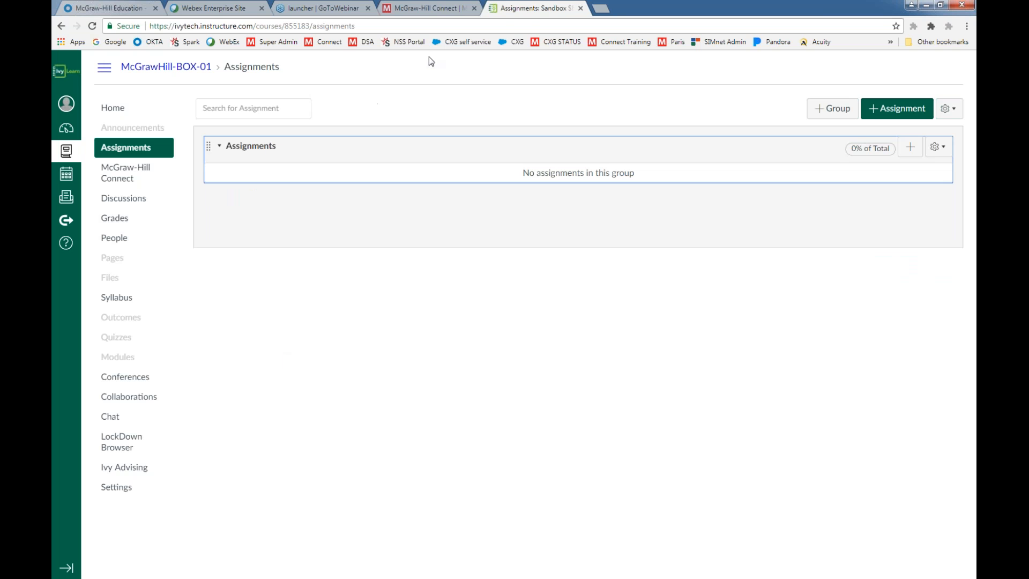
Switch to McGraw-Hill Connect, try to open the (Ivy Tech Webinar) Spring 2018 BUS 101 - 04 section, and sign in again through Okta
click(427, 9)
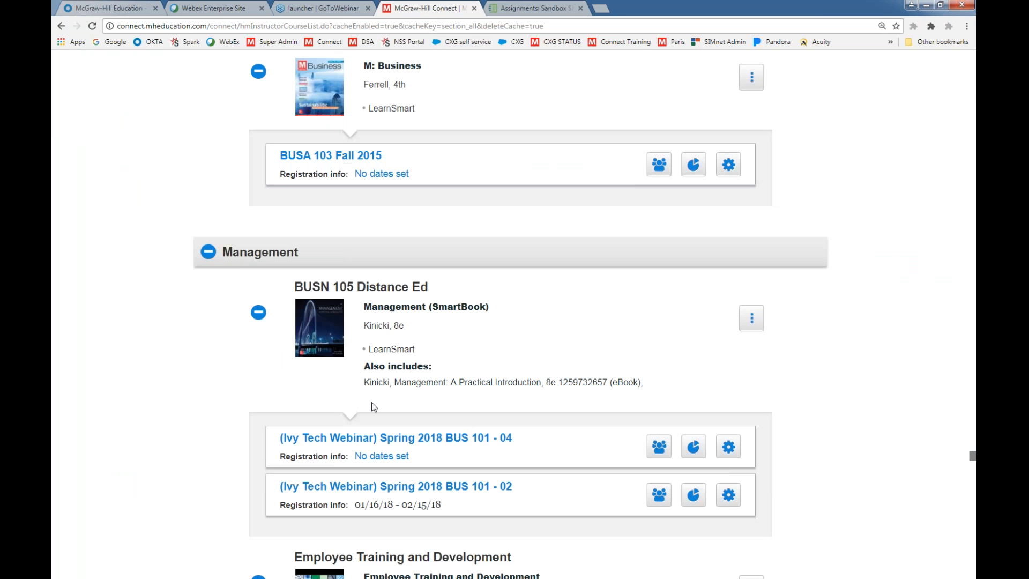
scroll(230, 423, down, 3)
scroll(230, 423, up, 2)
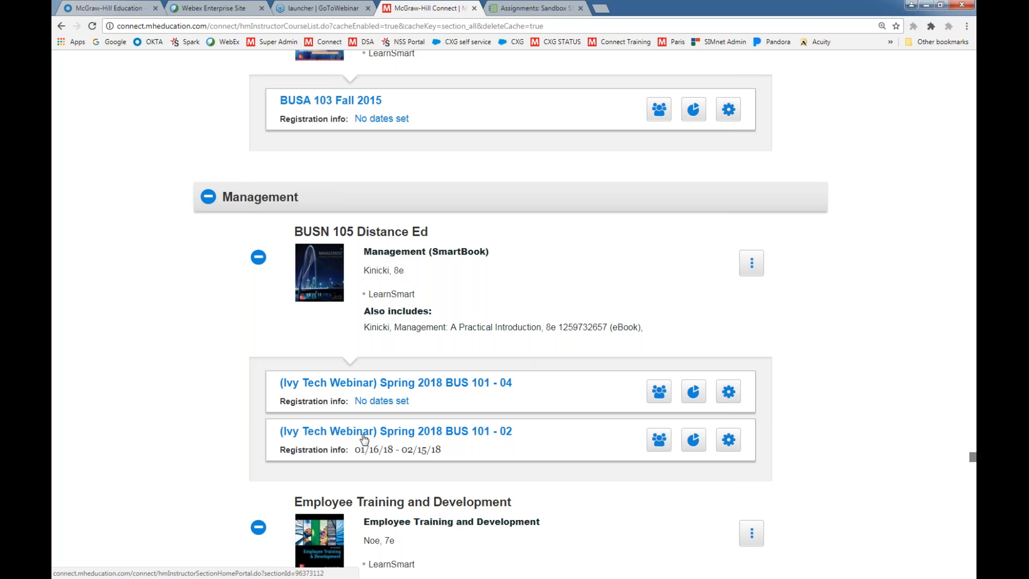
click(413, 388)
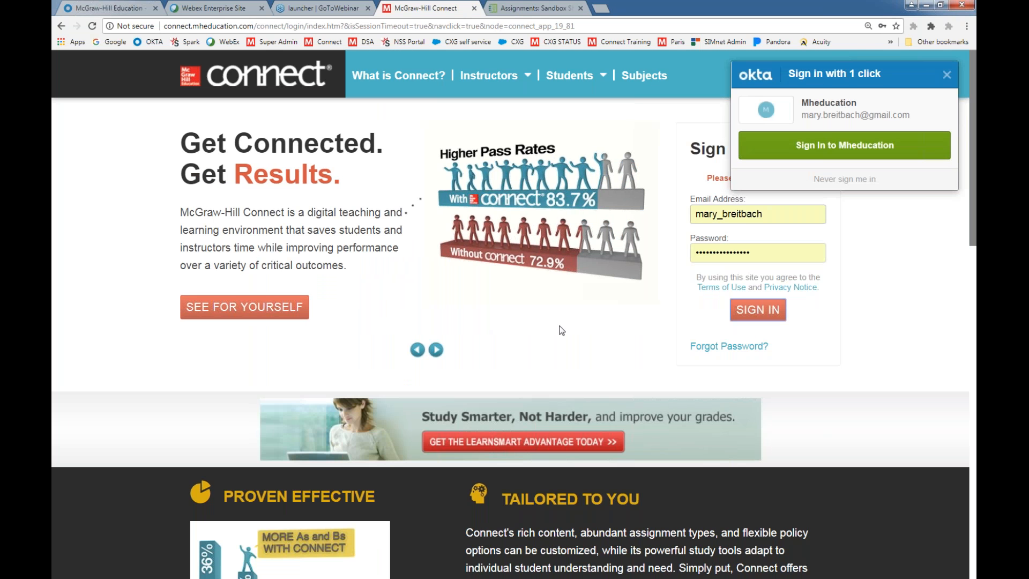
click(808, 146)
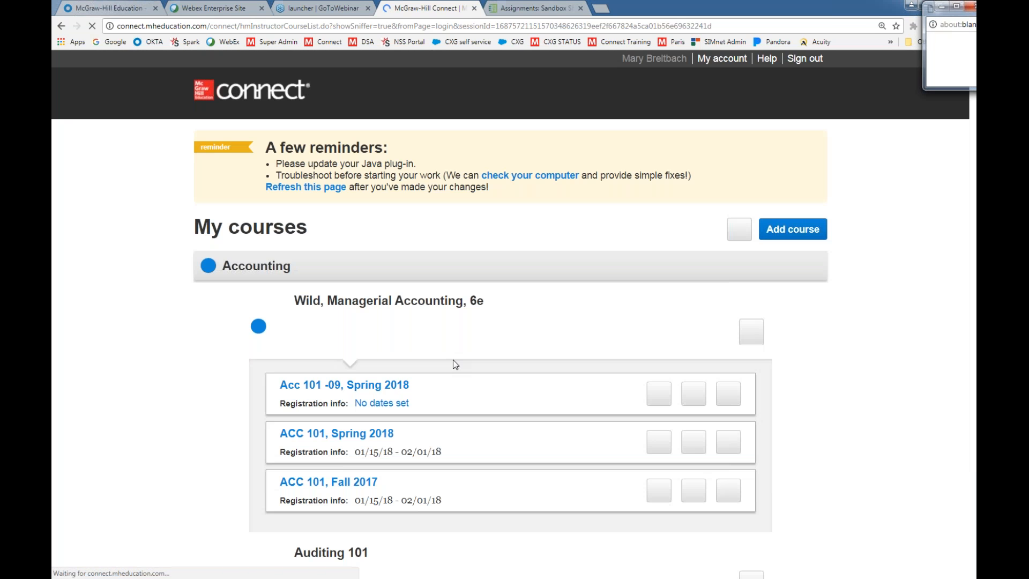
Open the (Ivy Tech Webinar) Spring 2018 BUS 101 - 02 section under Management and look through its assignments
drag(973, 63, 966, 467)
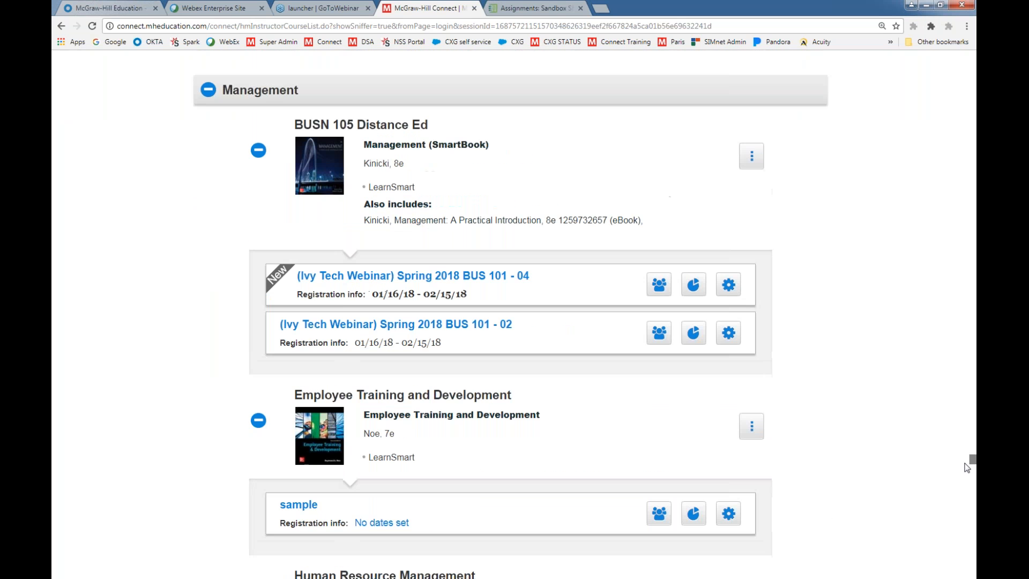
click(428, 326)
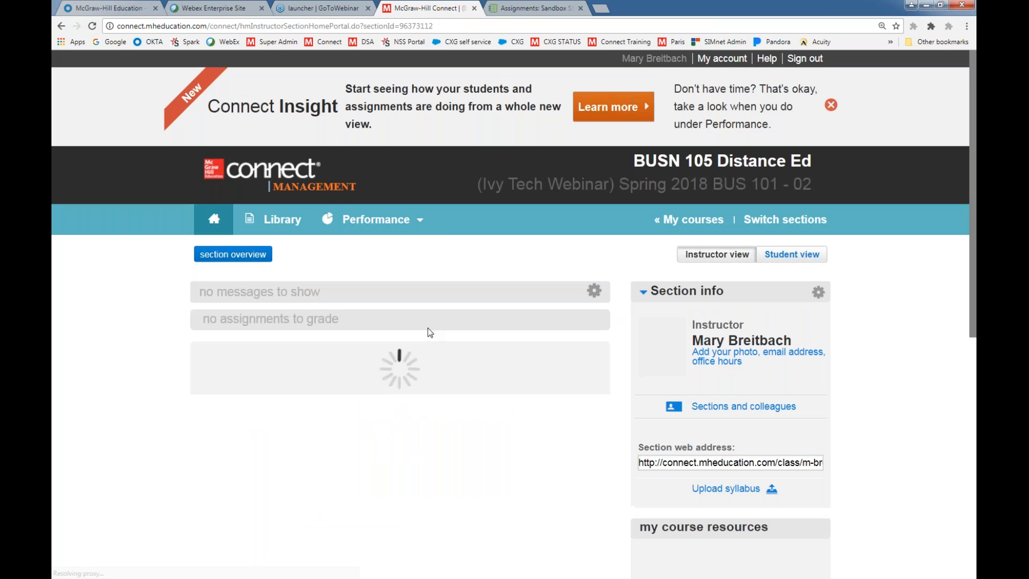
scroll(383, 470, down, 4)
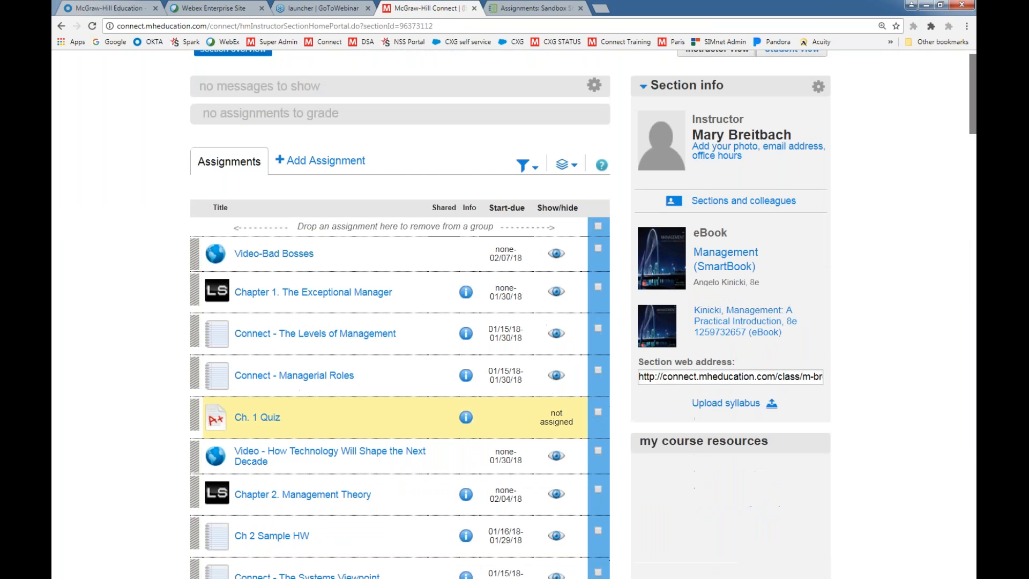
scroll(383, 469, down, 2)
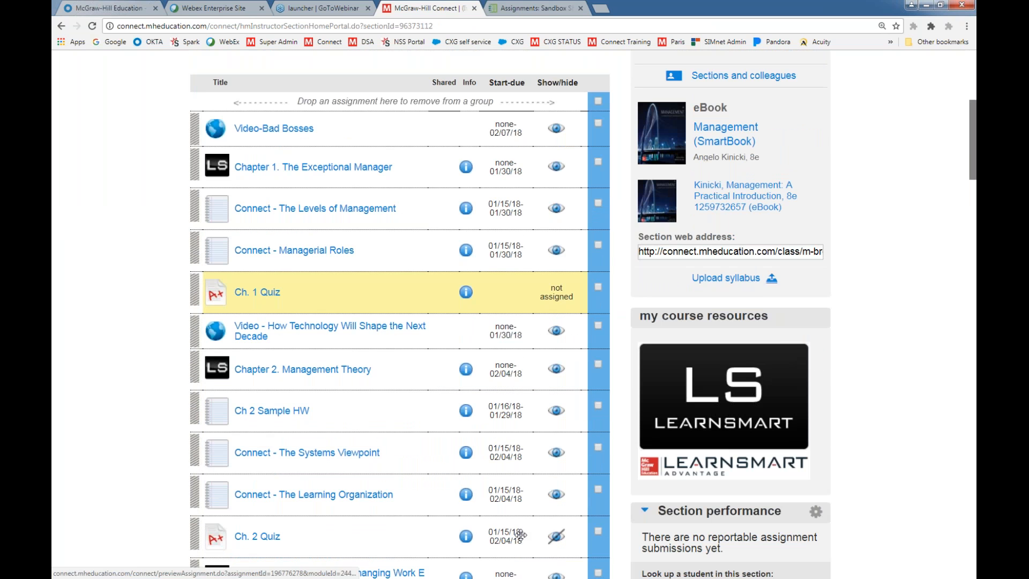
Make Ch. 2 Quiz visible to students in the section's assignment list
click(557, 536)
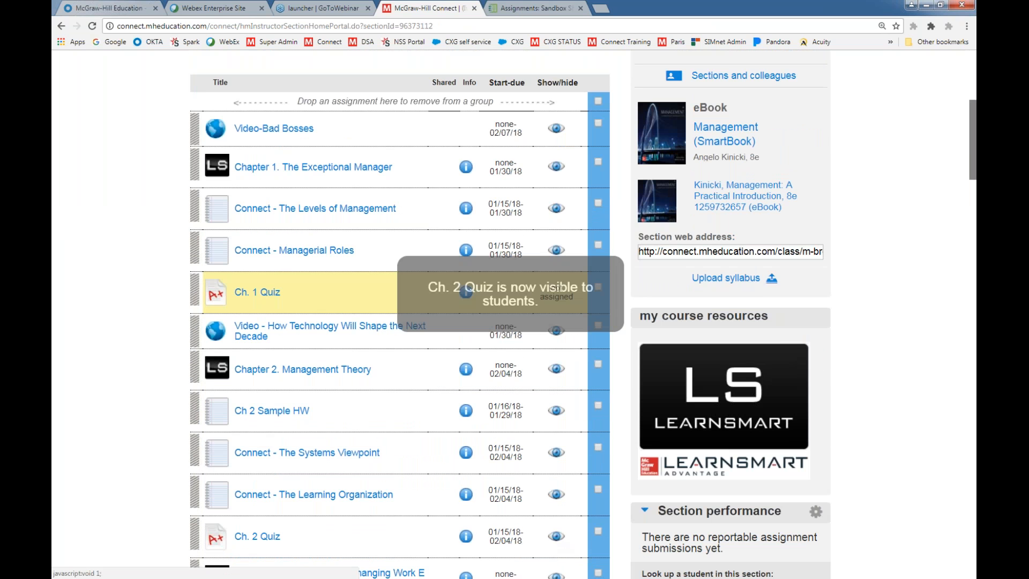
click(598, 531)
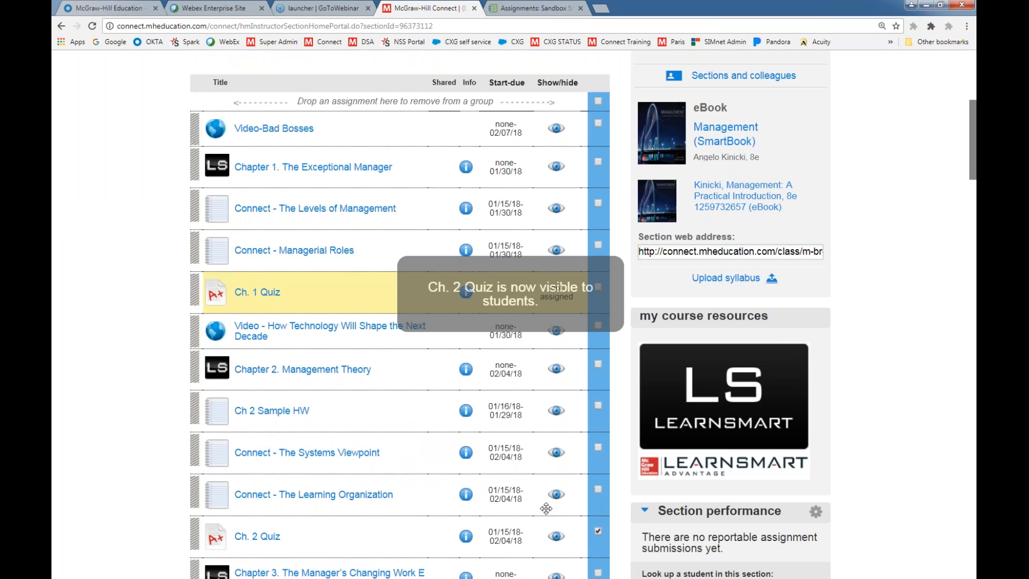
scroll(545, 505, up, 3)
mouse_move(552, 222)
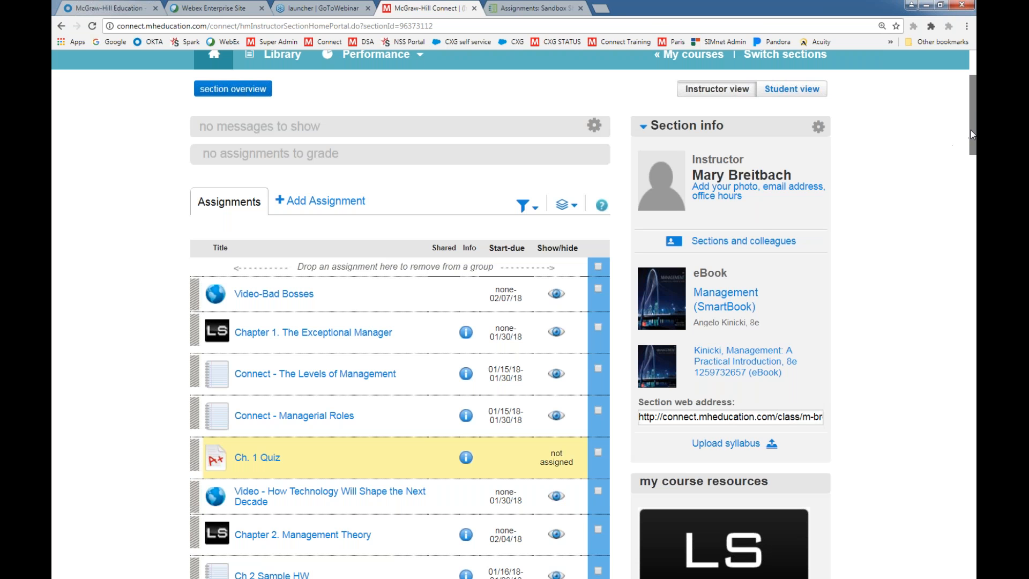
scroll(970, 130, up, 3)
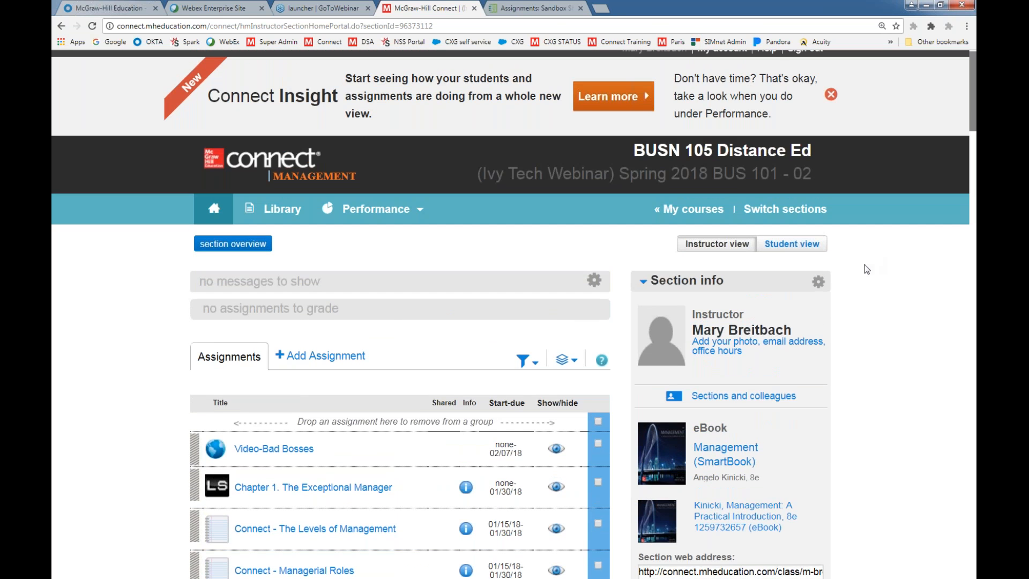
Return to the course list, view the share-or-copy comparison for the Spring 2018 BUS 101 - 04 section, and reopen its section options
click(752, 214)
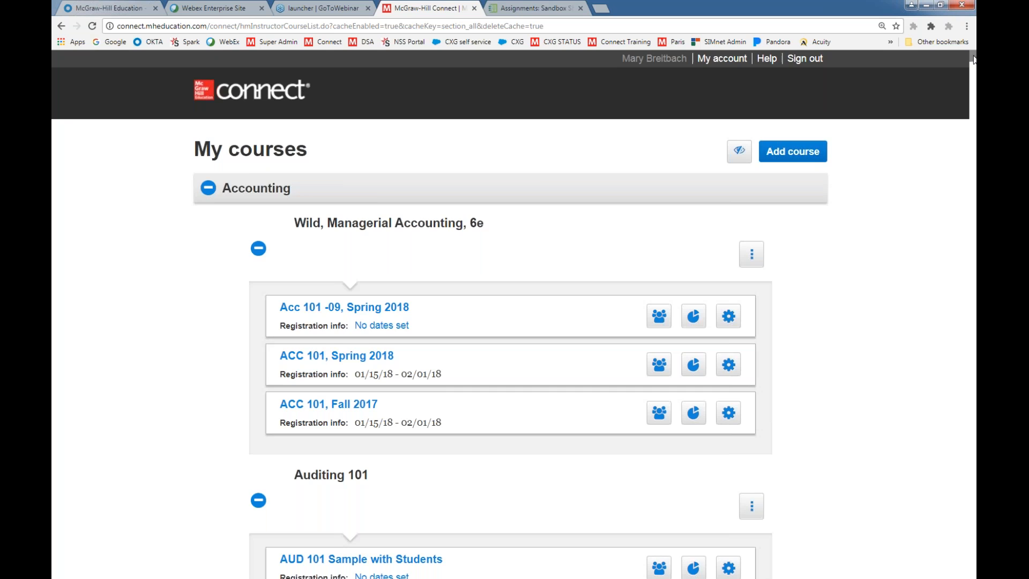
drag(973, 55, 967, 448)
scroll(969, 453, down, 20)
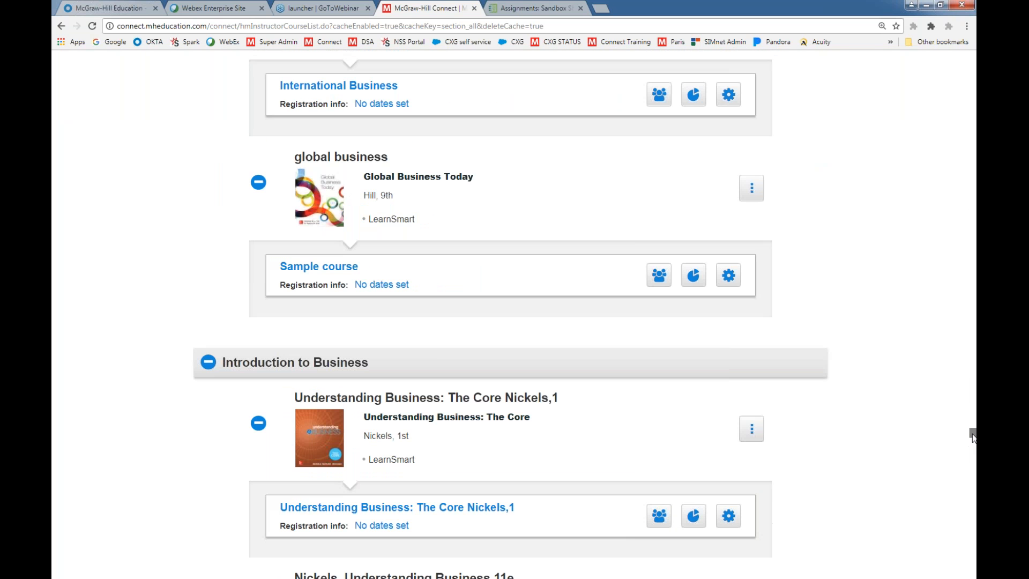
scroll(752, 379, down, 20)
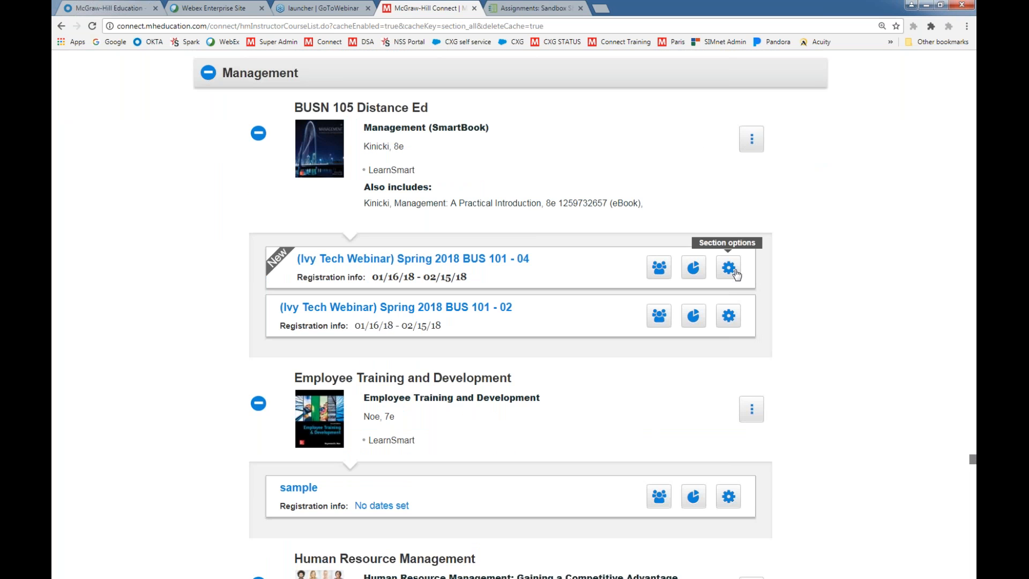
click(728, 269)
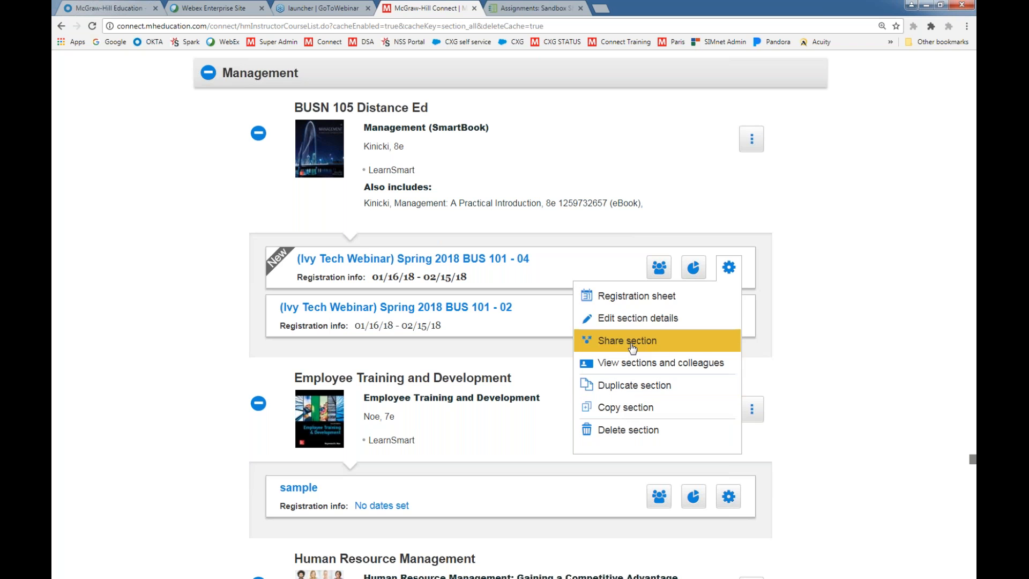
click(616, 410)
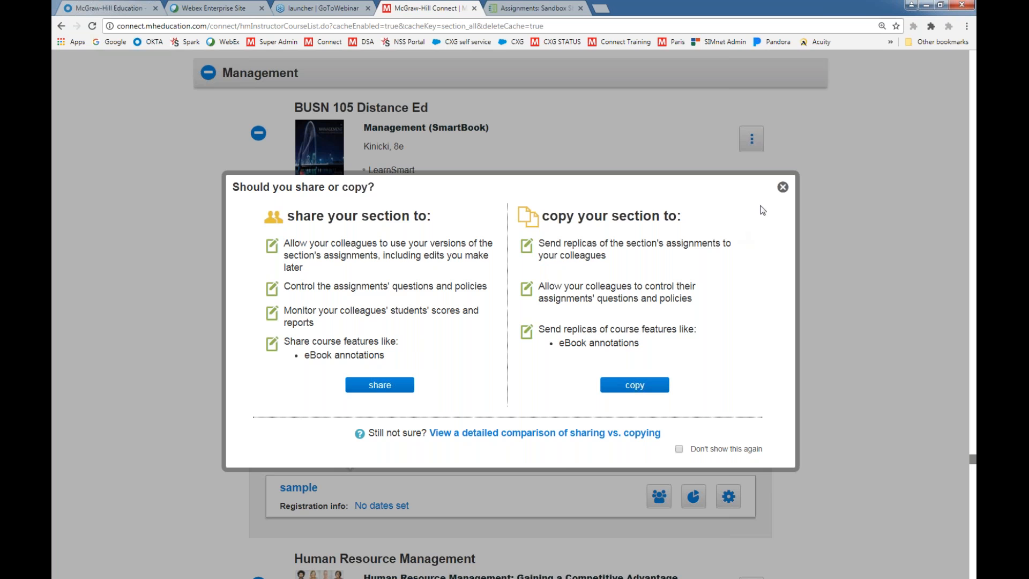
click(783, 186)
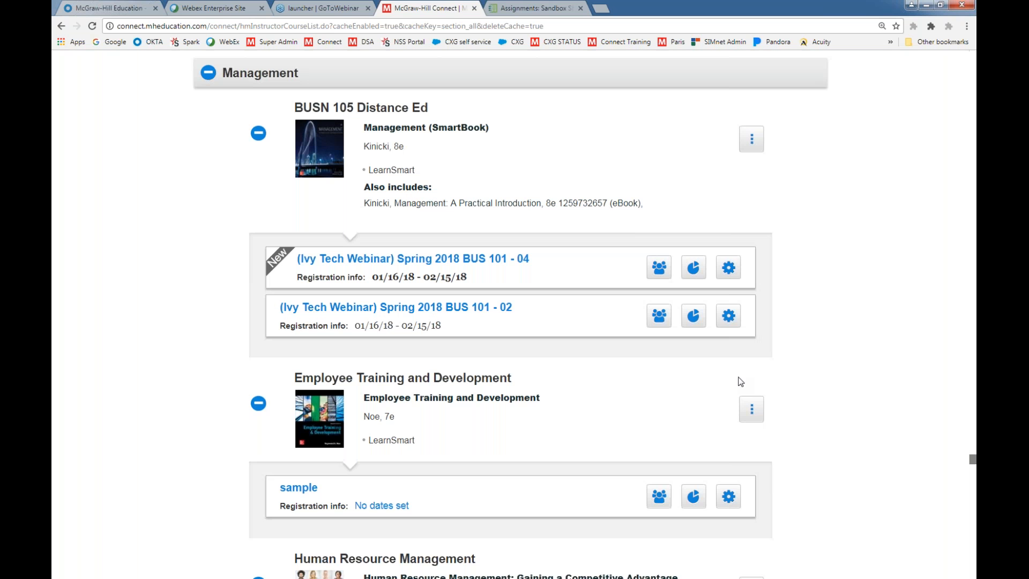
click(729, 275)
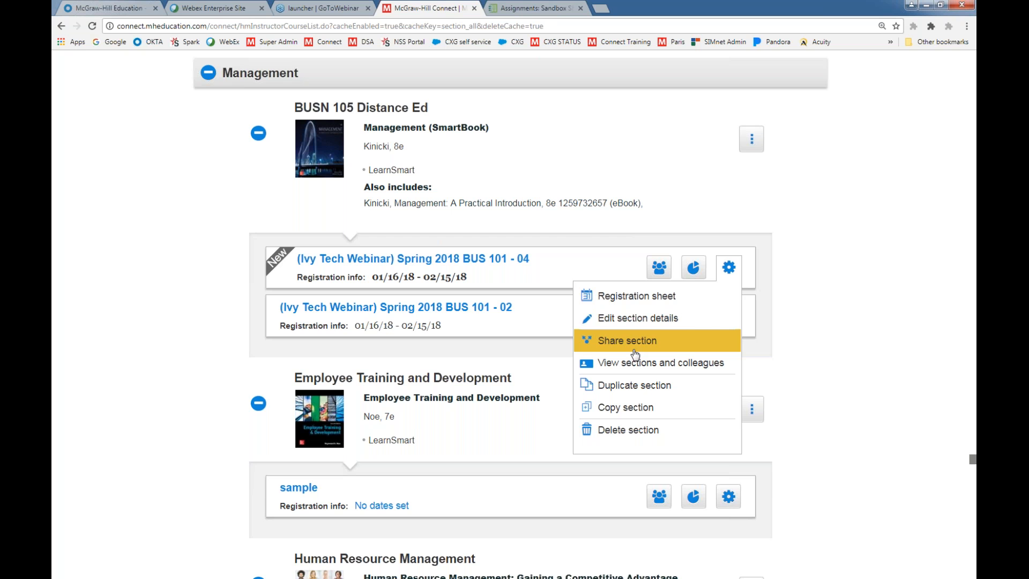
Switch back to Ivy Learn and open the course's McGraw-Hill Connect page
click(533, 9)
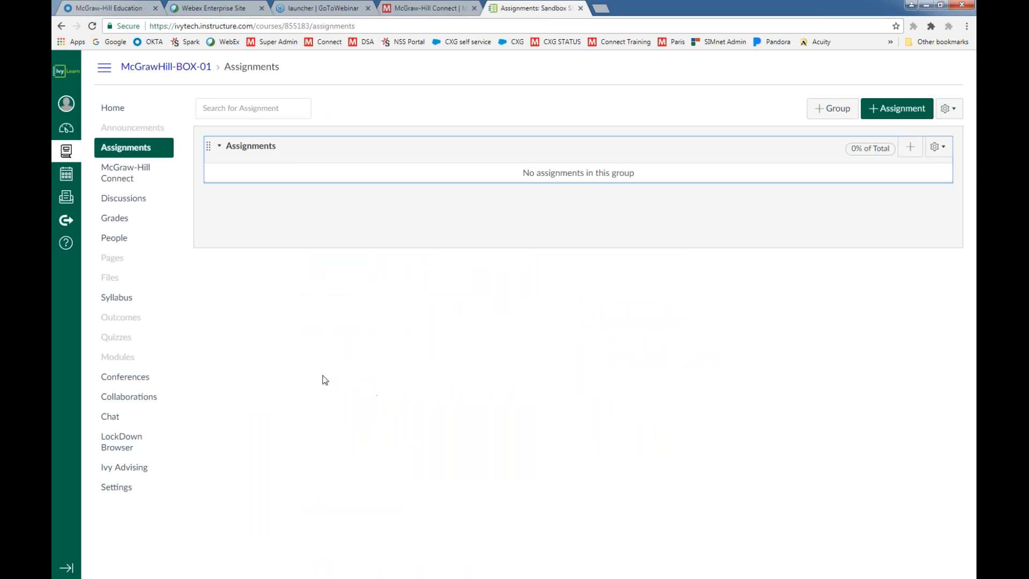
click(122, 180)
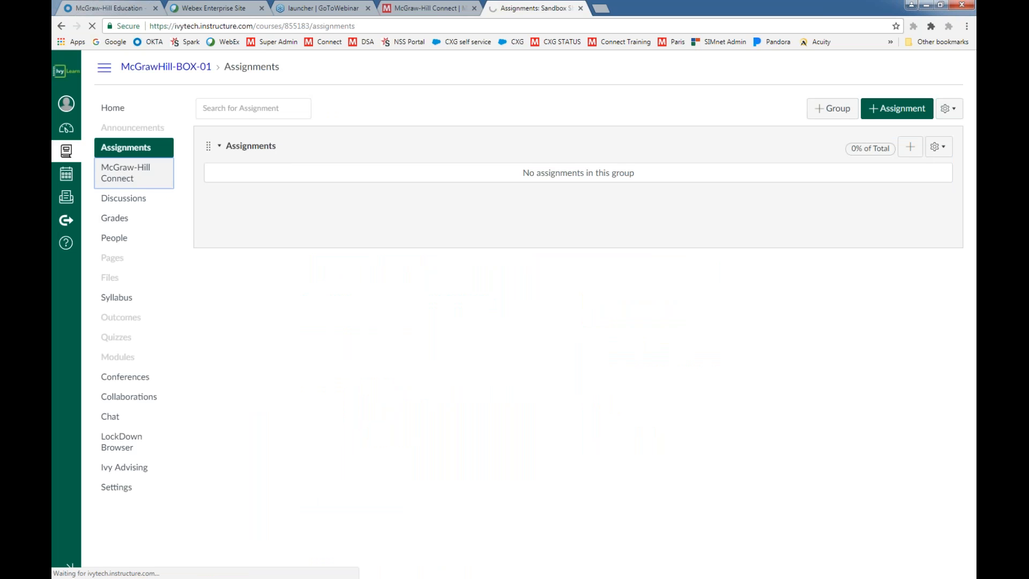